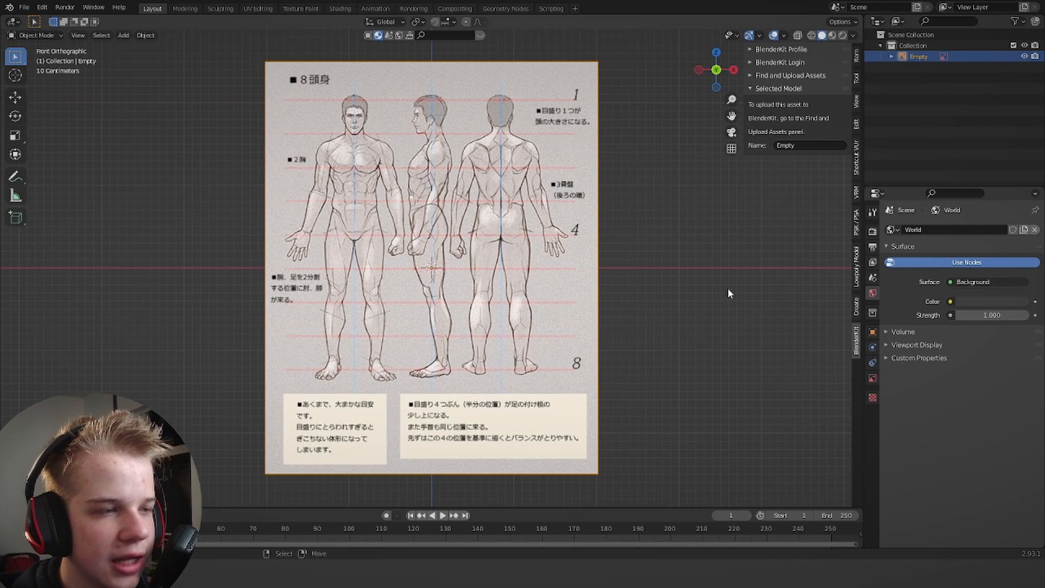
Set the opacity of the reference image to 0.250.
{"action": "left_click", "coordinate": [873, 378]}
{"action": "left_click", "coordinate": [949, 355]}
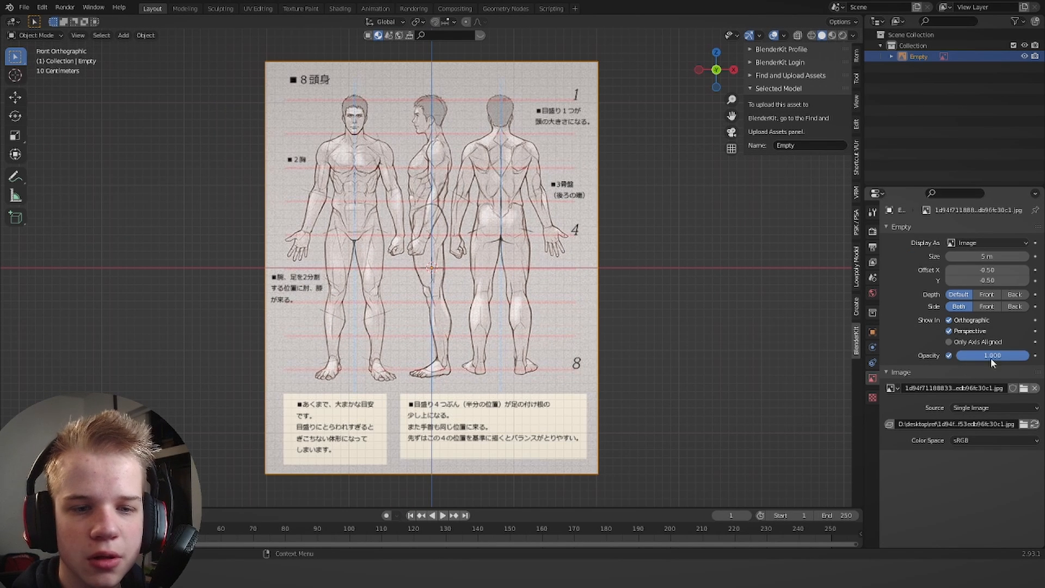
{"action": "key", "text": "Return"}
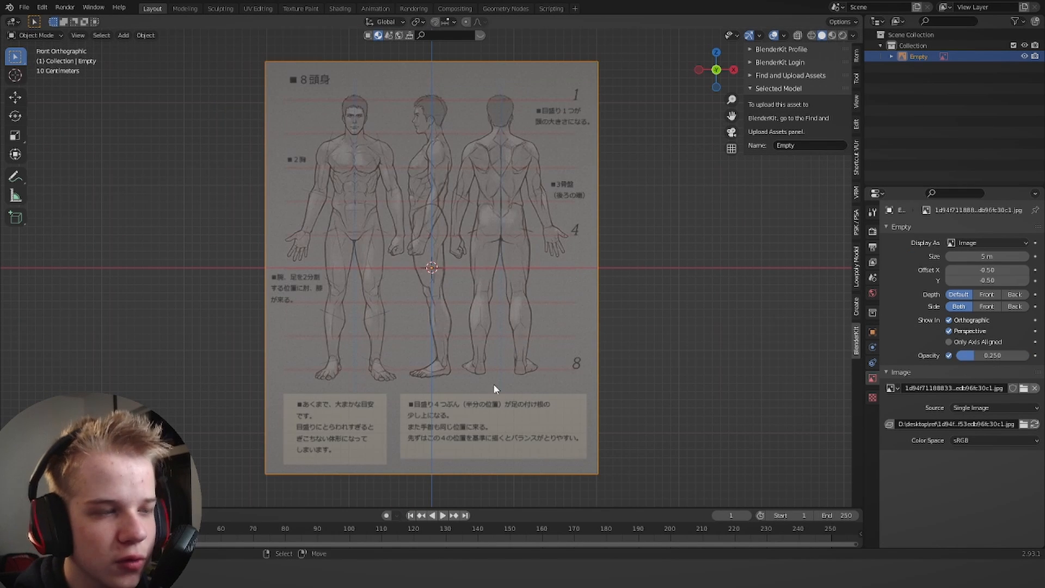
Move the reference image along X until its front-view figure is centred on the vertical axis.
{"action": "scroll", "coordinate": [463, 283], "scroll_direction": "down", "scroll_amount": 1}
{"action": "key", "text": "g"}
{"action": "key", "text": "x"}
{"action": "left_click", "coordinate": [512, 276]}
Move the reference image back along Y, well behind the world origin.
{"action": "key", "text": "KP_7"}
{"action": "scroll", "coordinate": [512, 277], "scroll_direction": "down", "scroll_amount": 1}
{"action": "key", "text": "g"}
{"action": "key", "text": "y"}
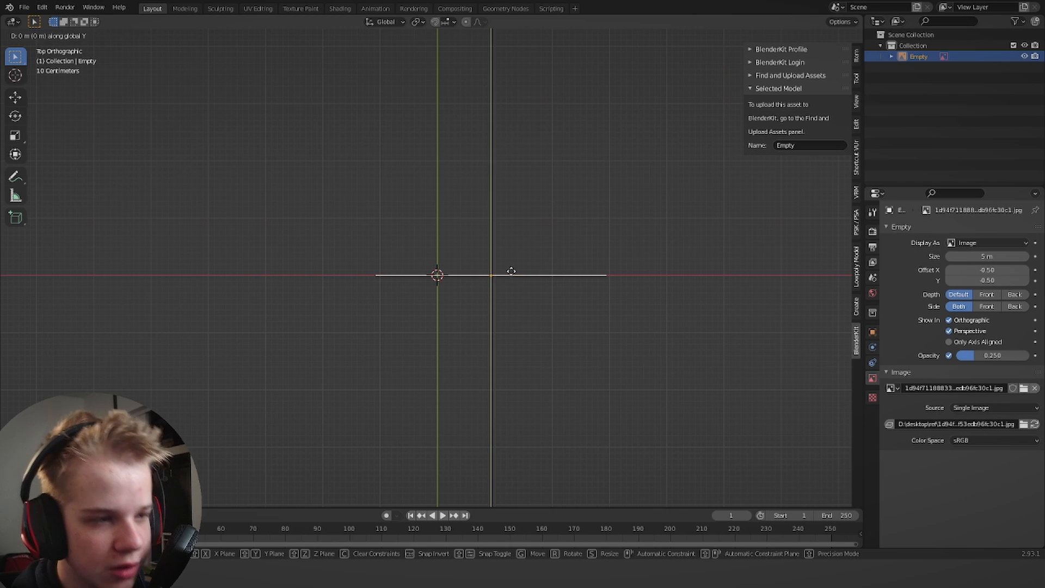
{"action": "left_click", "coordinate": [566, 174]}
{"action": "key", "text": "KP_3"}
{"action": "left_click", "coordinate": [609, 218]}
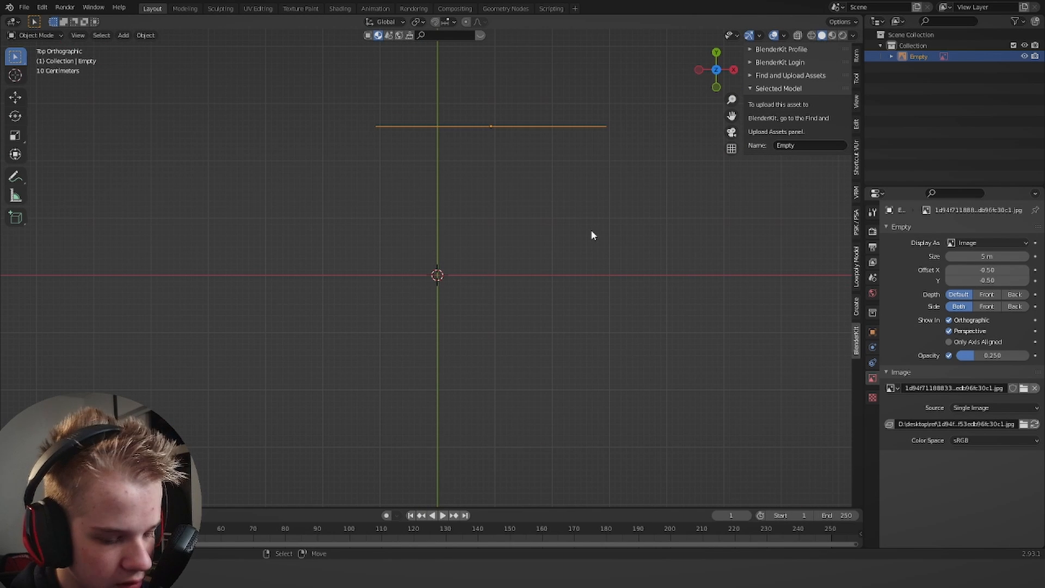
Duplicate the reference image, place the copy on the negative X side and rotate it to face the right side view.
{"action": "key", "text": "shift+d"}
{"action": "key", "text": "r"}
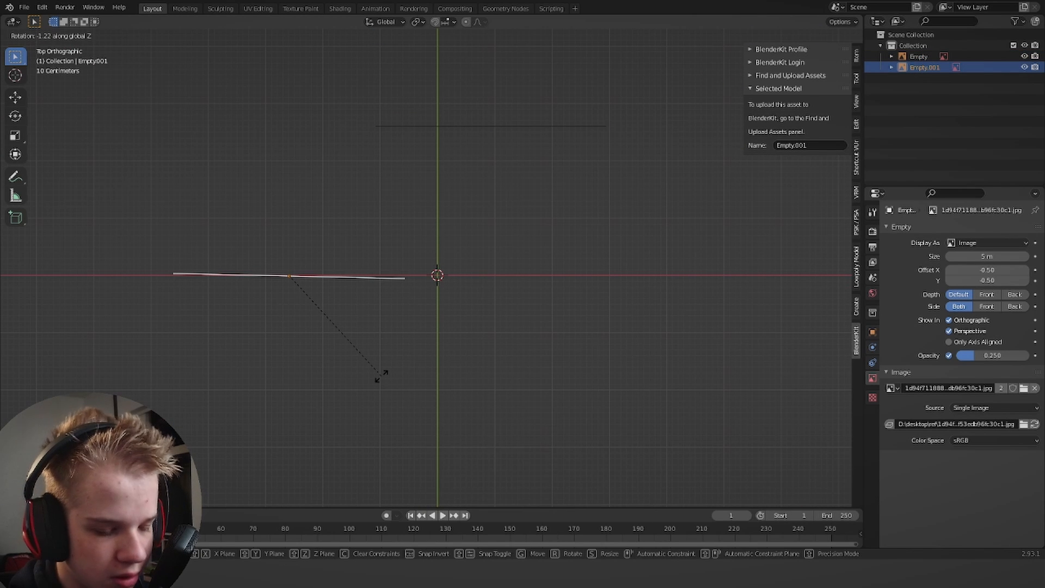
{"action": "key", "text": "Return"}
{"action": "key", "text": "KP_3"}
Move the duplicated image along Y until its side-view figure is centred on the vertical axis.
{"action": "key", "text": "g"}
{"action": "key", "text": "y"}
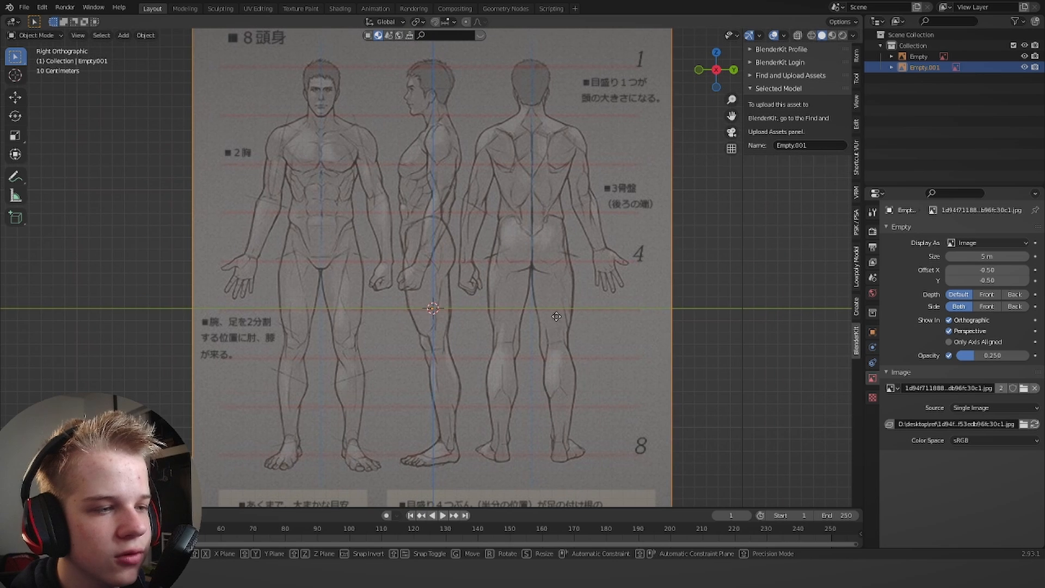
{"action": "left_click", "coordinate": [692, 317]}
{"action": "key", "text": "KP_1"}
{"action": "scroll", "coordinate": [497, 276], "scroll_direction": "down", "scroll_amount": 5}
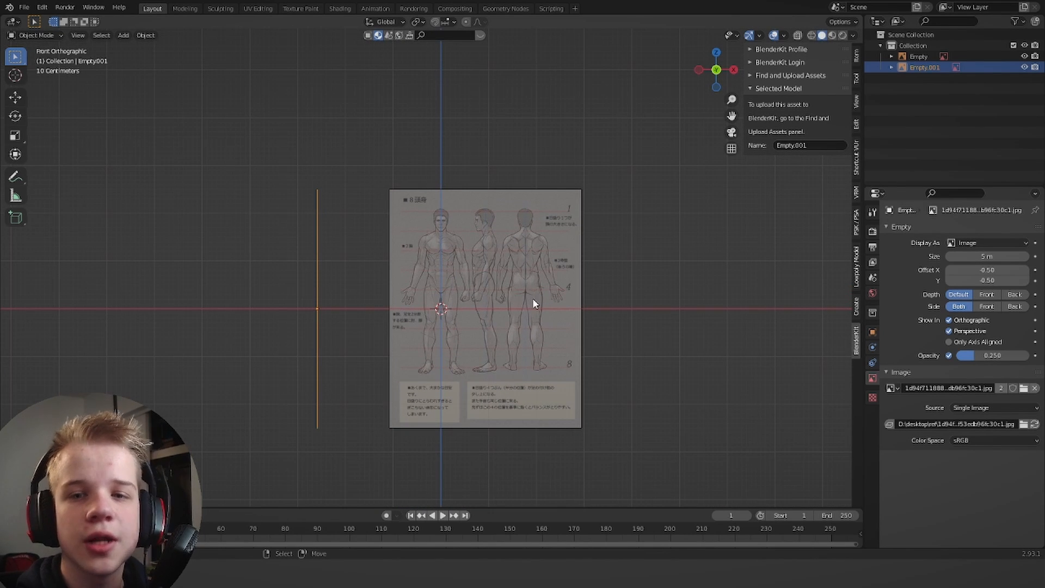
Add a cube mesh at the world origin.
{"action": "scroll", "coordinate": [528, 327], "scroll_direction": "up", "scroll_amount": 2}
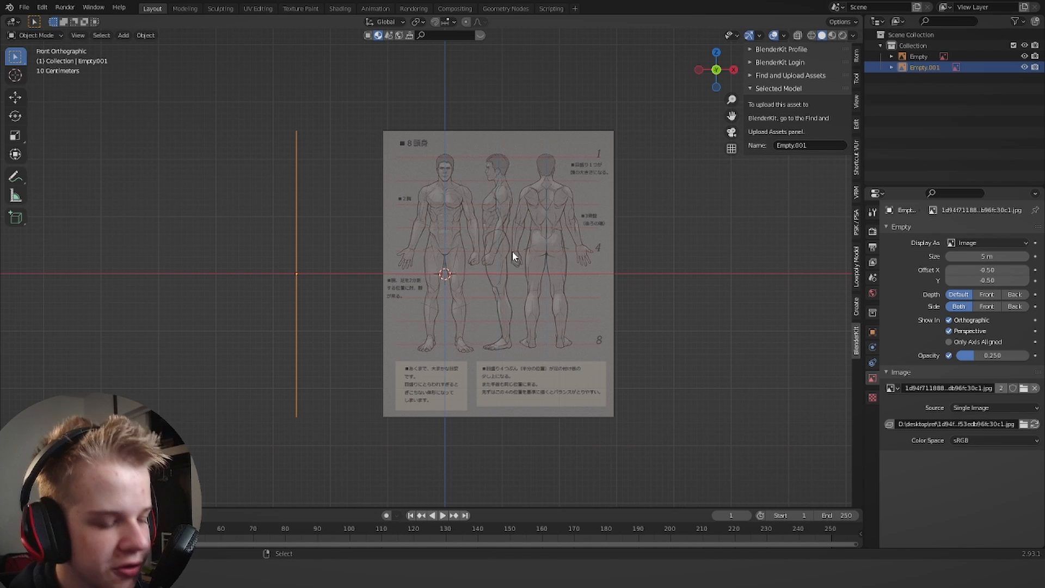
{"action": "key", "text": "shift+a"}
{"action": "mouse_move", "coordinate": [468, 133]}
{"action": "left_click", "coordinate": [537, 144]}
{"action": "middle_click_drag", "start_coordinate": [581, 224], "coordinate": [589, 237], "text": "shift"}
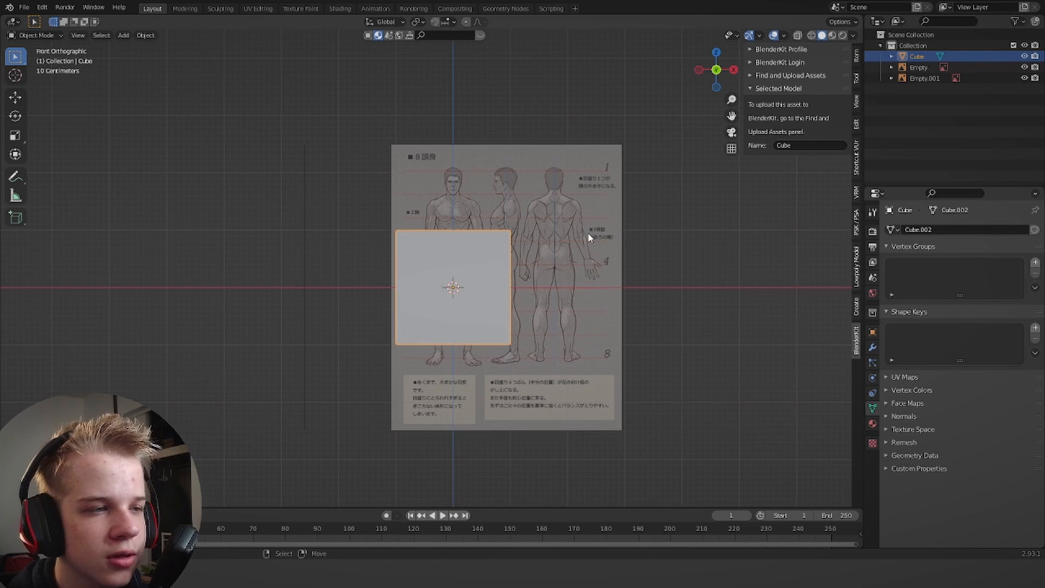
{"action": "scroll", "coordinate": [589, 238], "scroll_direction": "up", "scroll_amount": 4}
Cut the cube with a vertical loop through its centre and delete the vertices of its negative X half.
{"action": "key", "text": "Tab"}
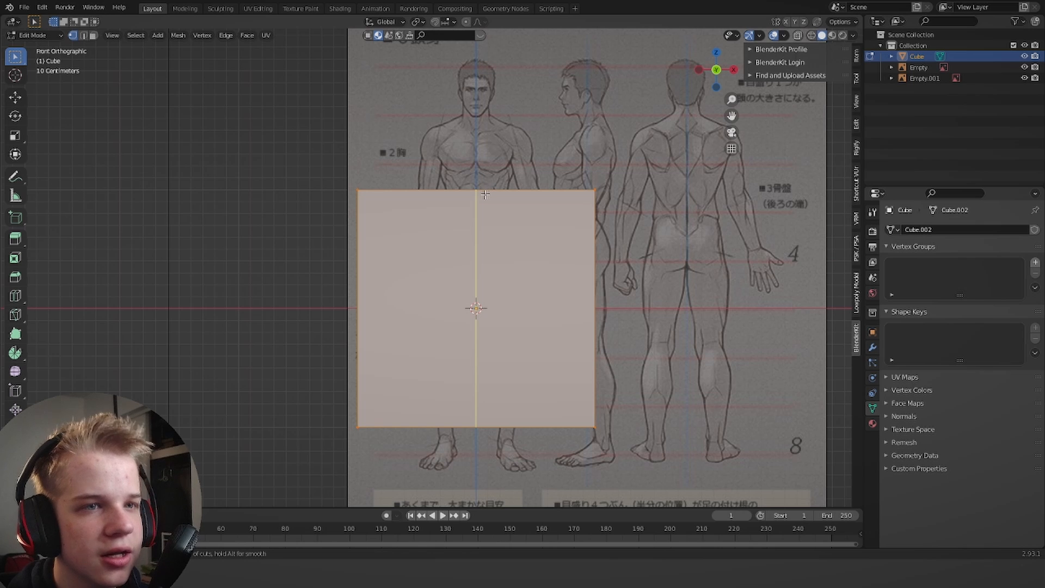
{"action": "left_click_drag", "start_coordinate": [334, 405], "coordinate": [412, 155]}
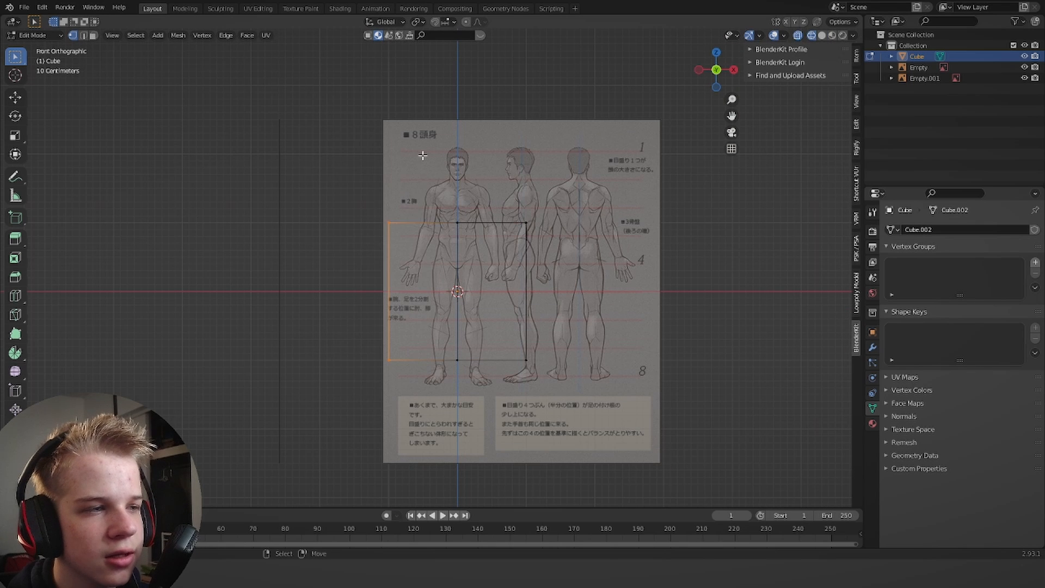
{"action": "key", "text": "x"}
{"action": "left_click", "coordinate": [422, 154]}
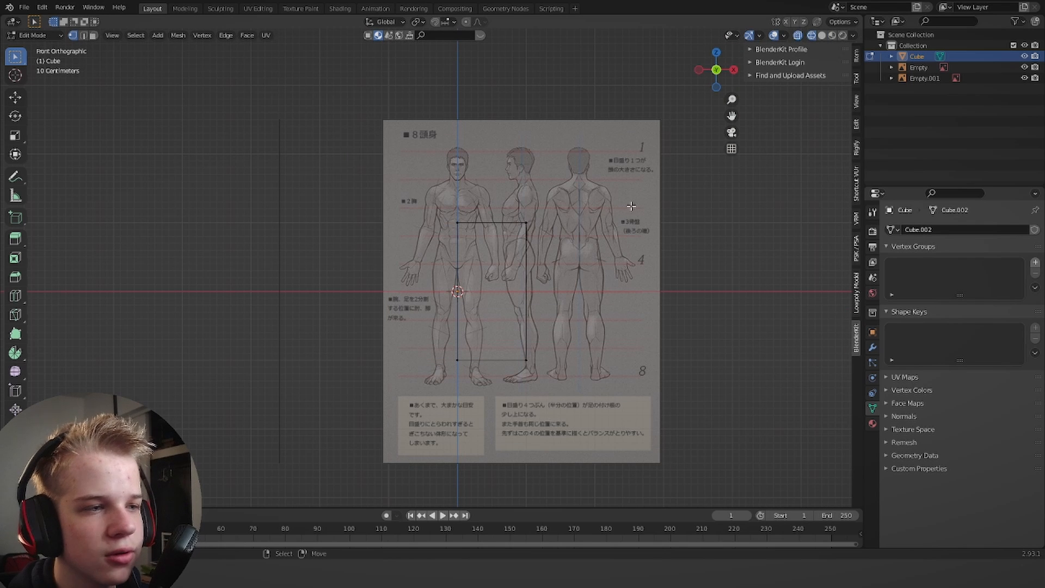
Add a Mirror modifier on the X axis to the half cube and enable Clipping.
{"action": "left_click", "coordinate": [872, 347]}
{"action": "left_click", "coordinate": [939, 229]}
{"action": "left_click", "coordinate": [828, 361]}
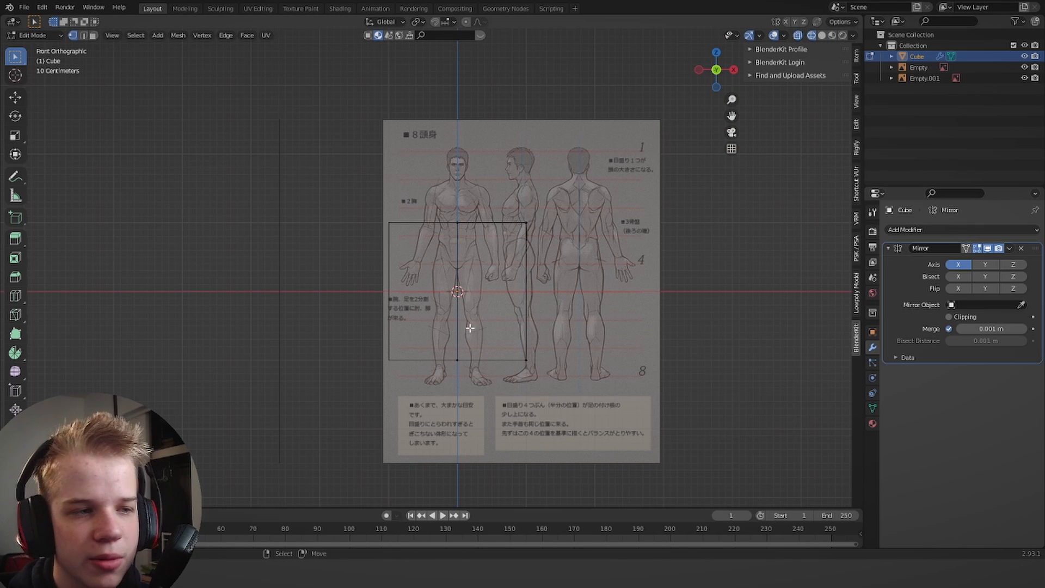
{"action": "scroll", "coordinate": [533, 316], "scroll_direction": "up", "scroll_amount": 3}
{"action": "left_click", "coordinate": [975, 314]}
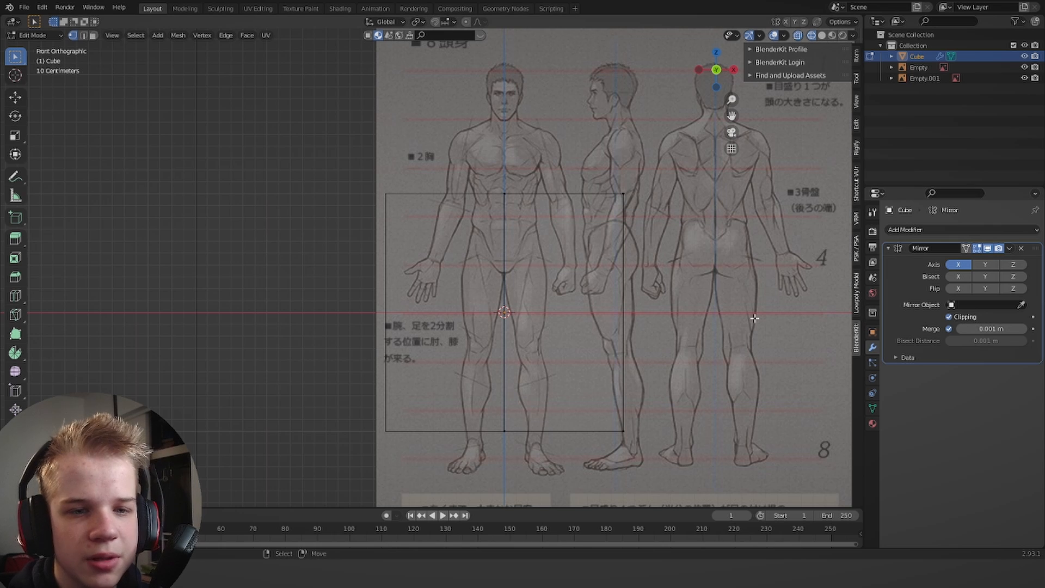
Scale the whole half-cube mesh down to torso size and move it up to just below the chest of the front figure.
{"action": "key", "text": "a"}
{"action": "key", "text": "s"}
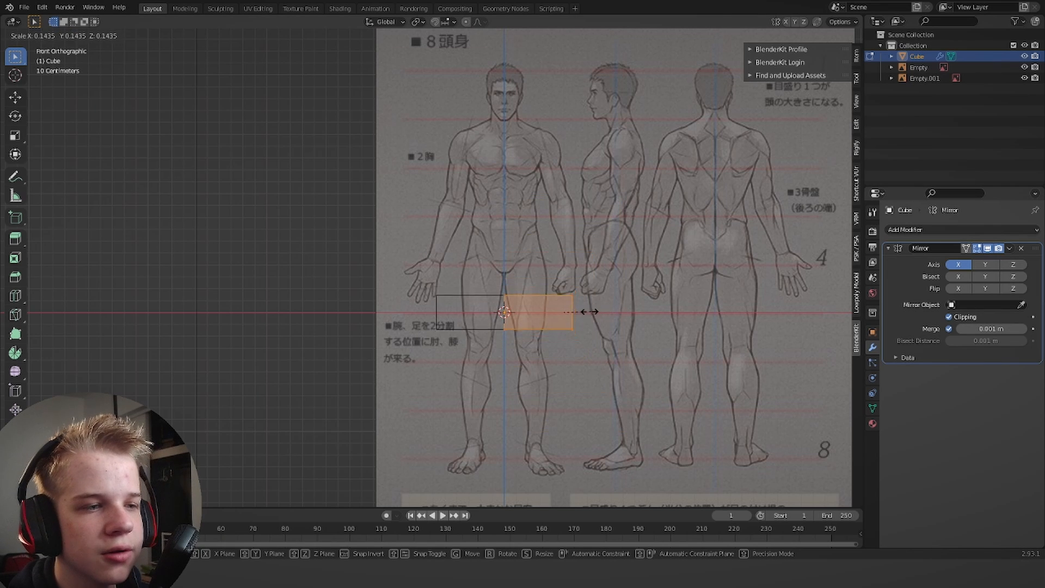
{"action": "left_click", "coordinate": [589, 312]}
{"action": "key", "text": "g"}
{"action": "left_click", "coordinate": [558, 183]}
{"action": "scroll", "coordinate": [570, 194], "scroll_direction": "up", "scroll_amount": 4}
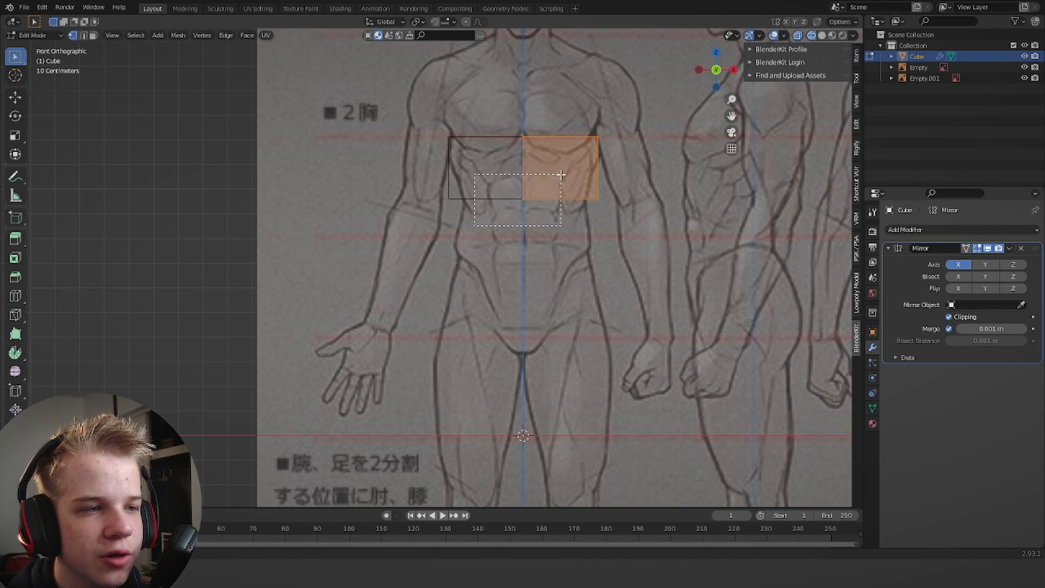
Move the lower centre, waist and upper outer vertices to match the torso outline of the front figure.
{"action": "left_click_drag", "start_coordinate": [562, 174], "coordinate": [562, 175]}
{"action": "key", "text": "g"}
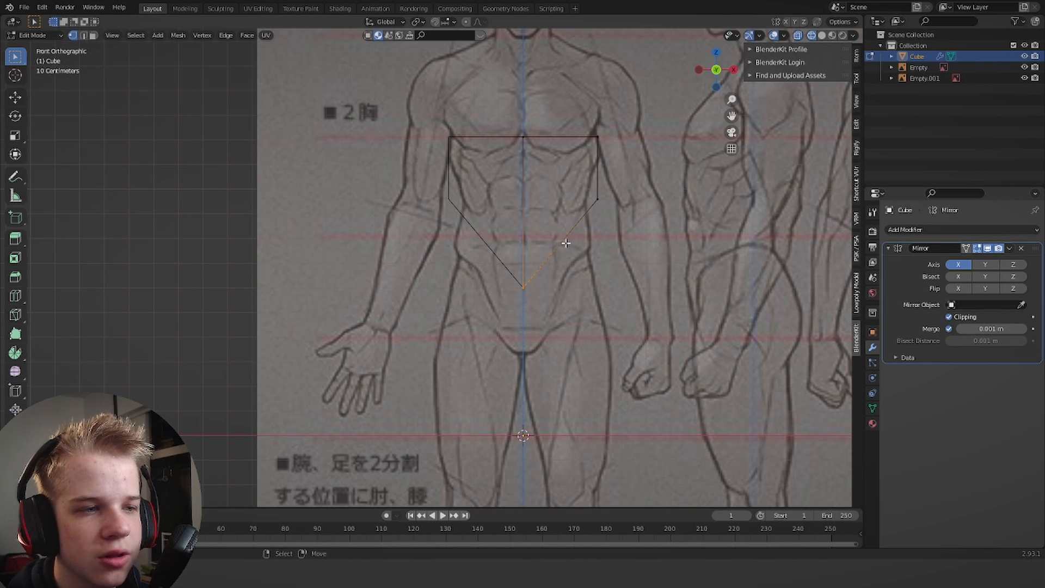
{"action": "left_click", "coordinate": [612, 226]}
{"action": "middle_click_drag", "start_coordinate": [580, 218], "coordinate": [545, 330], "text": "shift"}
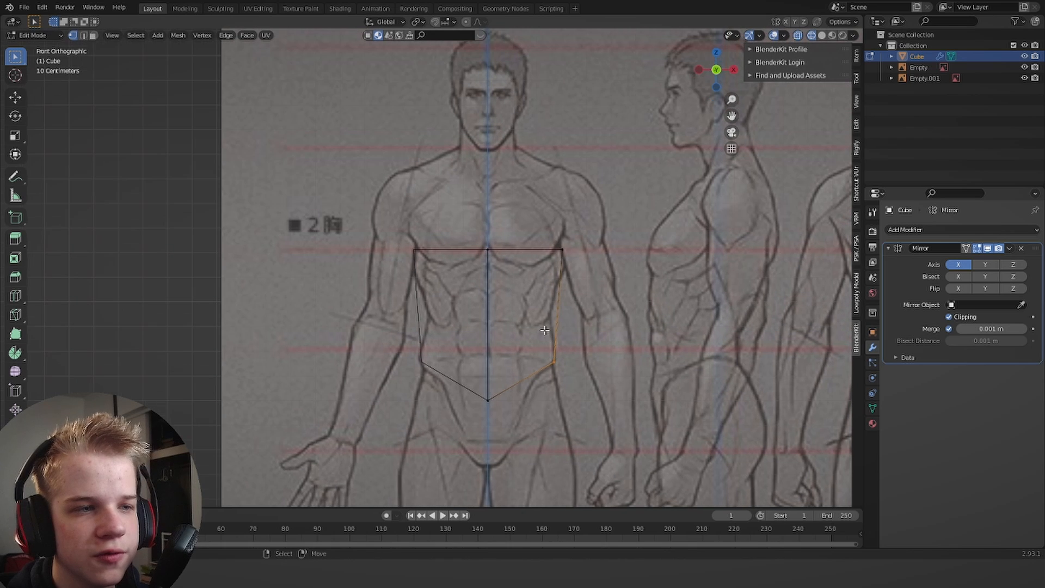
{"action": "key", "text": "g"}
{"action": "left_click", "coordinate": [589, 230]}
{"action": "scroll", "coordinate": [471, 263], "scroll_direction": "down", "scroll_amount": 3}
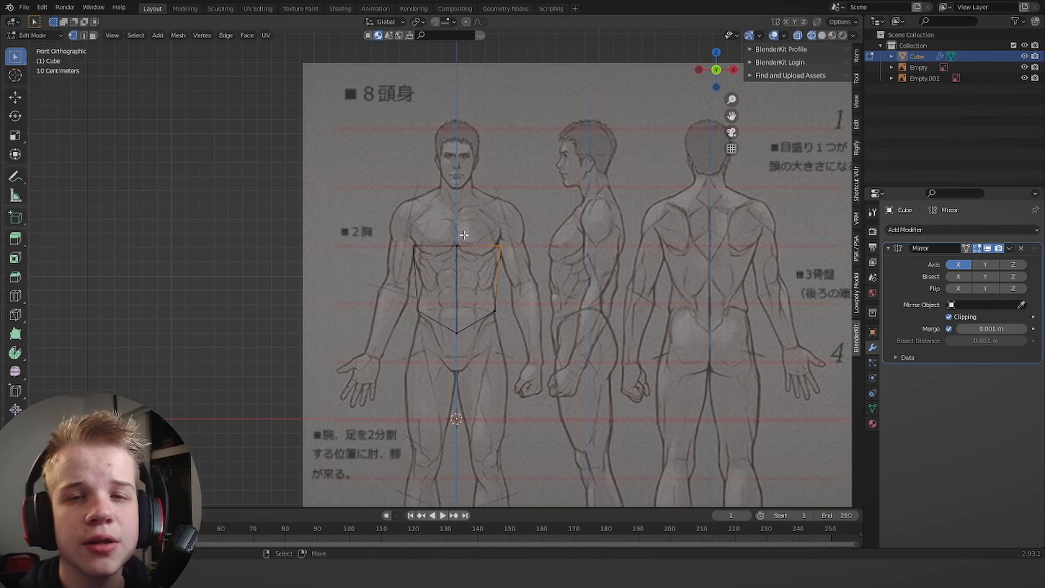
{"action": "scroll", "coordinate": [457, 274], "scroll_direction": "up", "scroll_amount": 3}
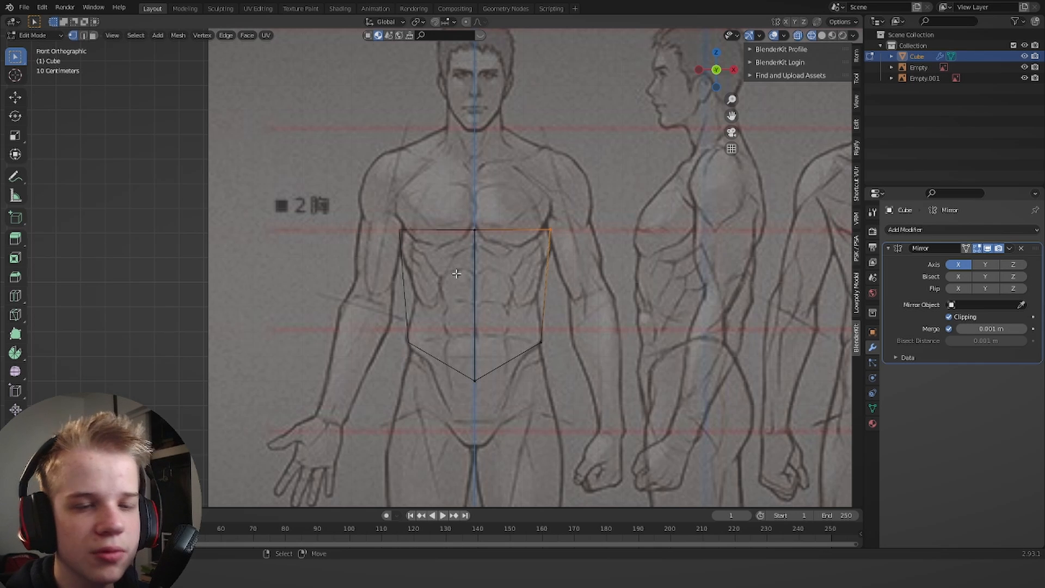
{"action": "scroll", "coordinate": [478, 249], "scroll_direction": "up", "scroll_amount": 2}
{"action": "scroll", "coordinate": [544, 253], "scroll_direction": "down", "scroll_amount": 1}
{"action": "middle_click_drag", "start_coordinate": [590, 256], "coordinate": [565, 216], "text": "shift"}
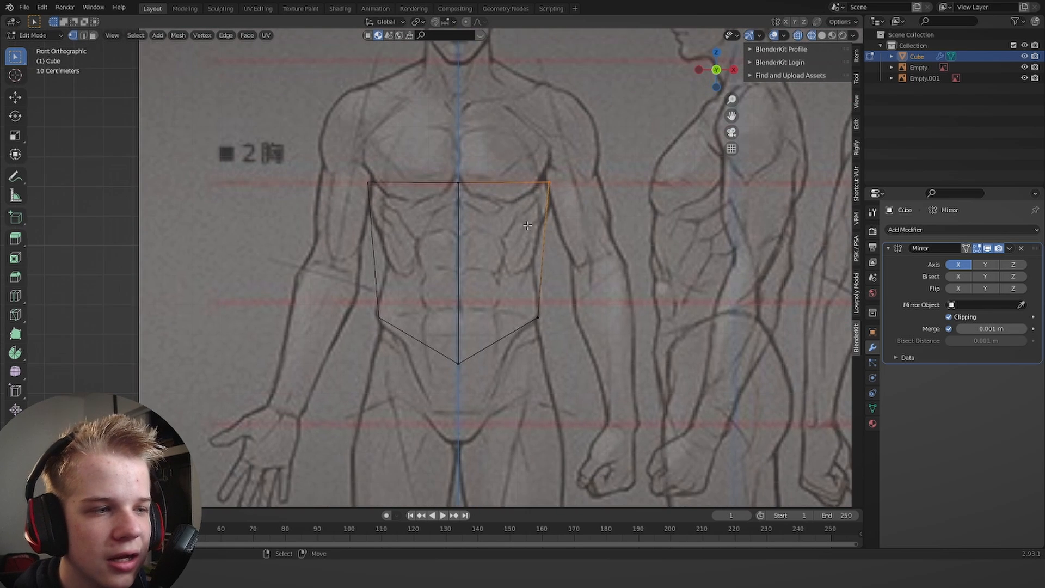
{"action": "scroll", "coordinate": [454, 107], "scroll_direction": "down", "scroll_amount": 1}
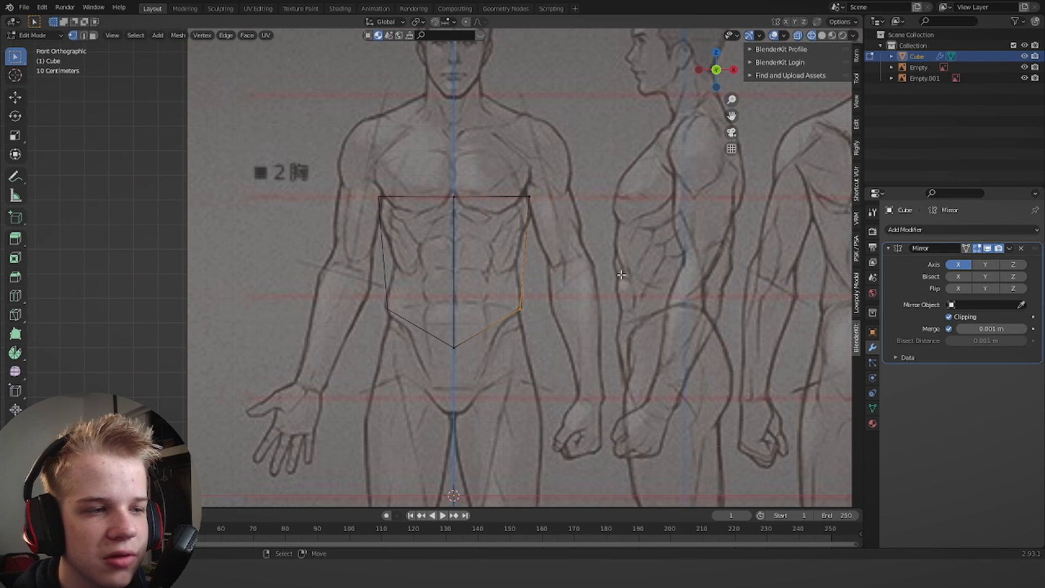
{"action": "scroll", "coordinate": [490, 305], "scroll_direction": "up", "scroll_amount": 2}
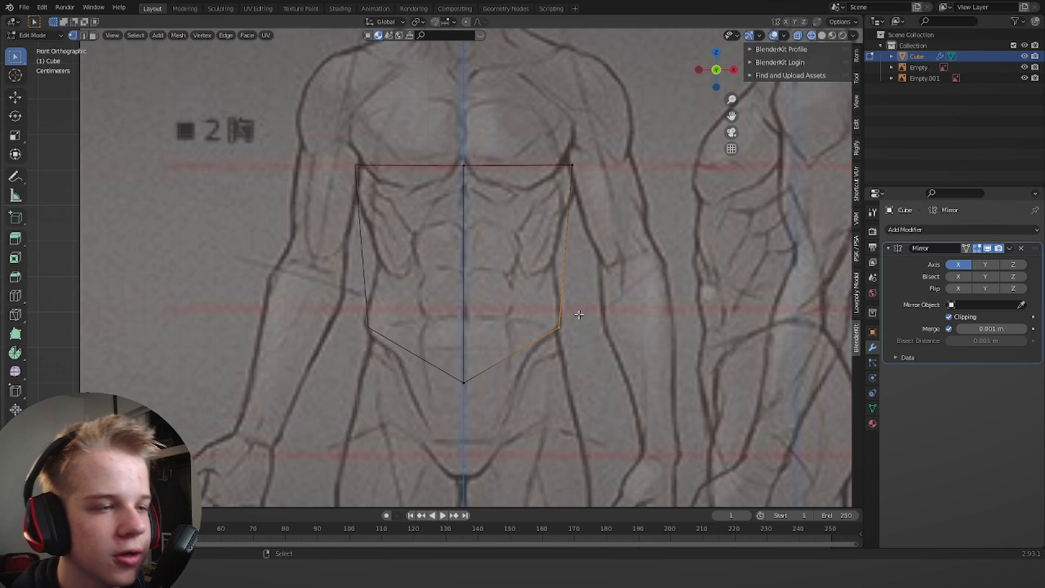
Extrude the waist underside down to the hips and move its outer vertices onto the hip outline.
{"action": "left_click_drag", "start_coordinate": [381, 341], "coordinate": [550, 265]}
{"action": "middle_click_drag", "start_coordinate": [556, 296], "coordinate": [559, 253], "text": "shift"}
{"action": "key", "text": "e"}
{"action": "left_click", "coordinate": [559, 350]}
{"action": "key", "text": "g"}
{"action": "left_click", "coordinate": [583, 277]}
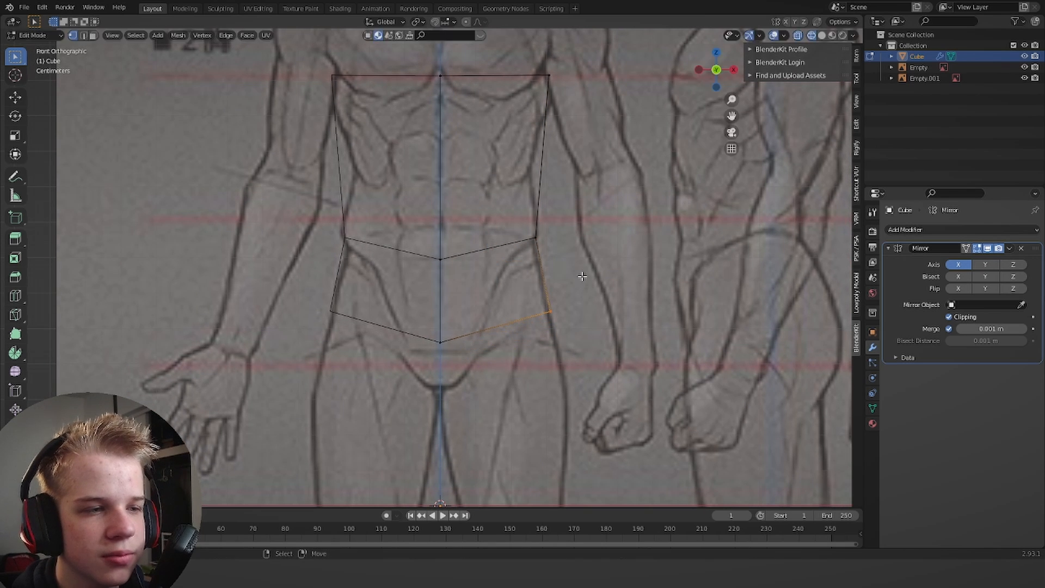
Move the bottom centre vertices down to the crotch of the front figure.
{"action": "left_click", "coordinate": [444, 341]}
{"action": "key", "text": "g"}
{"action": "left_click", "coordinate": [474, 381]}
Extrude the top of the torso up to the shoulders and raise its centre vertices toward the neck.
{"action": "scroll", "coordinate": [582, 309], "scroll_direction": "down", "scroll_amount": 3}
{"action": "middle_click_drag", "start_coordinate": [435, 231], "coordinate": [396, 357], "text": "shift"}
{"action": "scroll", "coordinate": [396, 356], "scroll_direction": "up", "scroll_amount": 2}
{"action": "left_click_drag", "start_coordinate": [345, 328], "coordinate": [616, 211]}
{"action": "middle_click_drag", "start_coordinate": [455, 303], "coordinate": [460, 333], "text": "shift"}
{"action": "key", "text": "n"}
{"action": "key", "text": "e"}
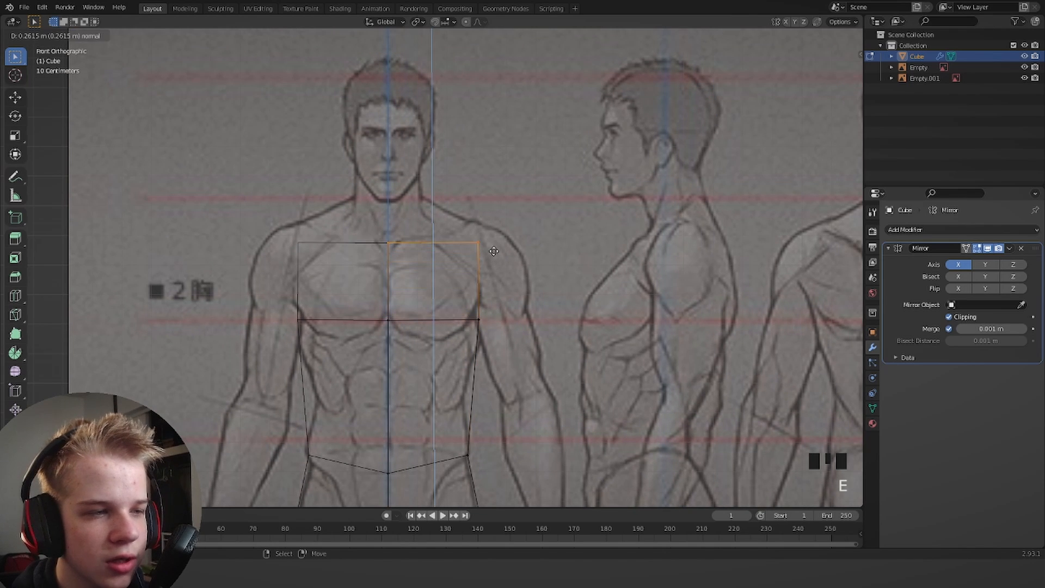
{"action": "left_click", "coordinate": [494, 236]}
{"action": "left_click", "coordinate": [413, 224]}
{"action": "key", "text": "g"}
{"action": "left_click", "coordinate": [413, 213]}
Fit the chest and top vertices of the torso to the side figure's profile in the right view.
{"action": "scroll", "coordinate": [556, 250], "scroll_direction": "down", "scroll_amount": 5}
{"action": "key", "text": "shift+z"}
{"action": "middle_click_drag", "start_coordinate": [572, 259], "coordinate": [573, 258], "text": "shift"}
{"action": "key", "text": "KP_3"}
{"action": "key", "text": "shift+z"}
{"action": "scroll", "coordinate": [429, 295], "scroll_direction": "up", "scroll_amount": 6}
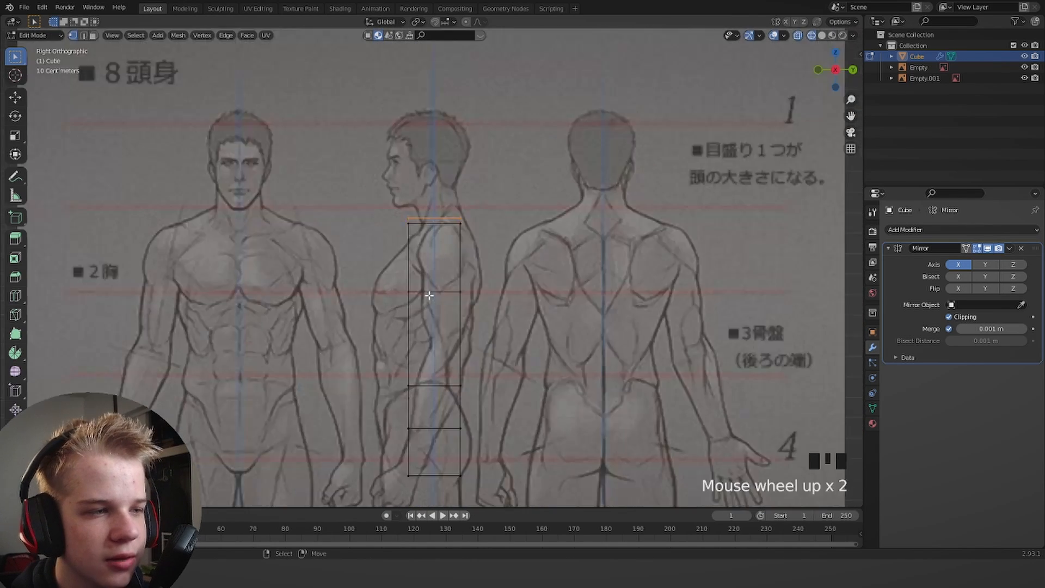
{"action": "left_click_drag", "start_coordinate": [465, 346], "coordinate": [435, 173]}
{"action": "key", "text": "g"}
{"action": "left_click", "coordinate": [308, 244]}
{"action": "key", "text": "g"}
{"action": "left_click", "coordinate": [457, 173]}
Move the upper-back vertices onto the back outline of the side figure.
{"action": "left_click_drag", "start_coordinate": [453, 223], "coordinate": [509, 340]}
{"action": "key", "text": "g"}
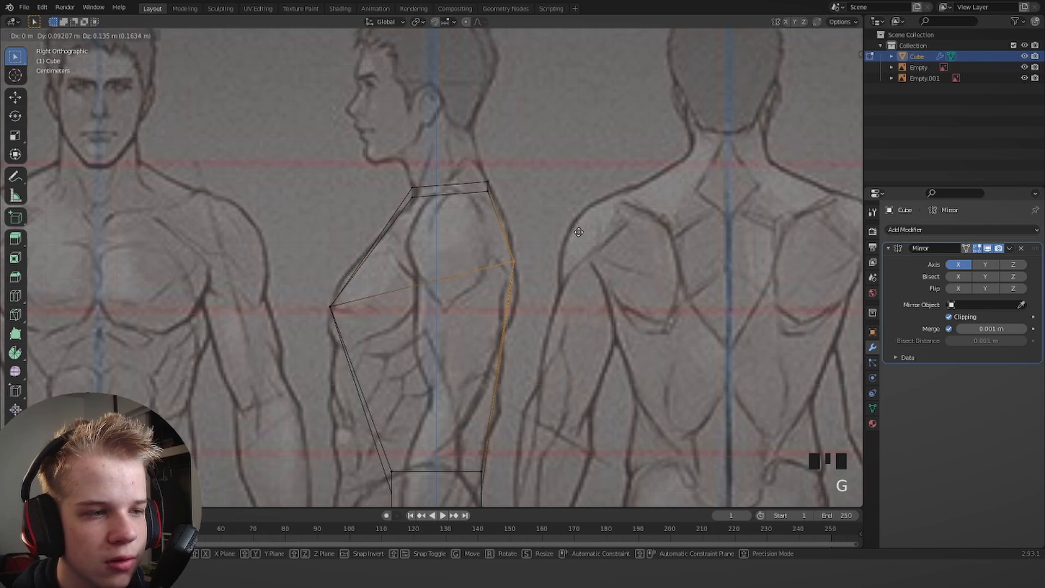
{"action": "left_click", "coordinate": [546, 299]}
Fit the waist and hip vertices to the side figure's profile and view the torso as a solid object.
{"action": "middle_click_drag", "start_coordinate": [485, 463], "coordinate": [512, 298], "text": "shift"}
{"action": "left_click_drag", "start_coordinate": [483, 336], "coordinate": [576, 262]}
{"action": "key", "text": "g"}
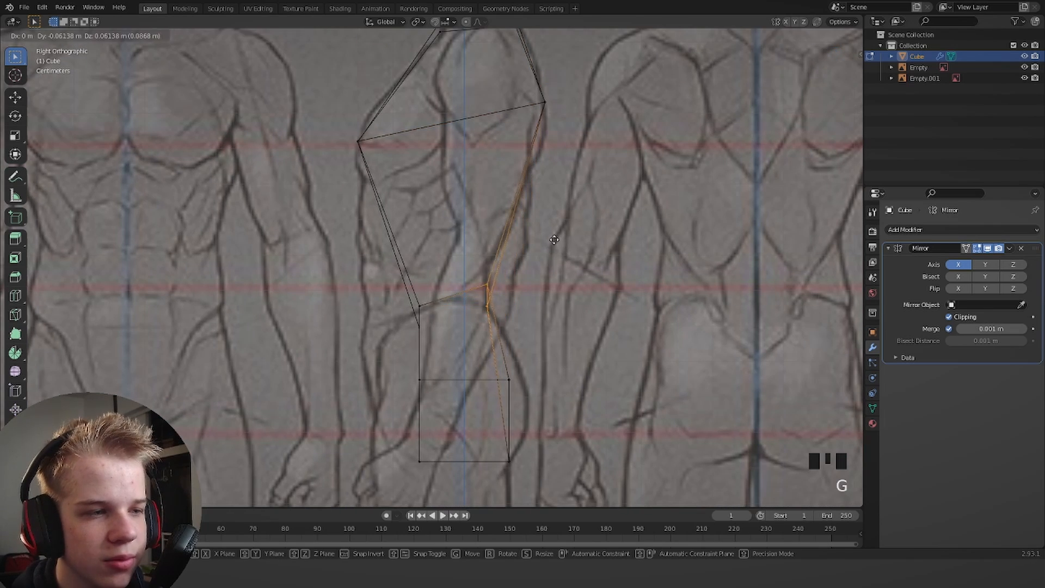
{"action": "left_click", "coordinate": [554, 234]}
{"action": "middle_click_drag", "start_coordinate": [379, 413], "coordinate": [423, 388], "text": "shift"}
{"action": "key", "text": "Tab"}
{"action": "key", "text": "shift+z"}
{"action": "scroll", "coordinate": [456, 288], "scroll_direction": "down", "scroll_amount": 3}
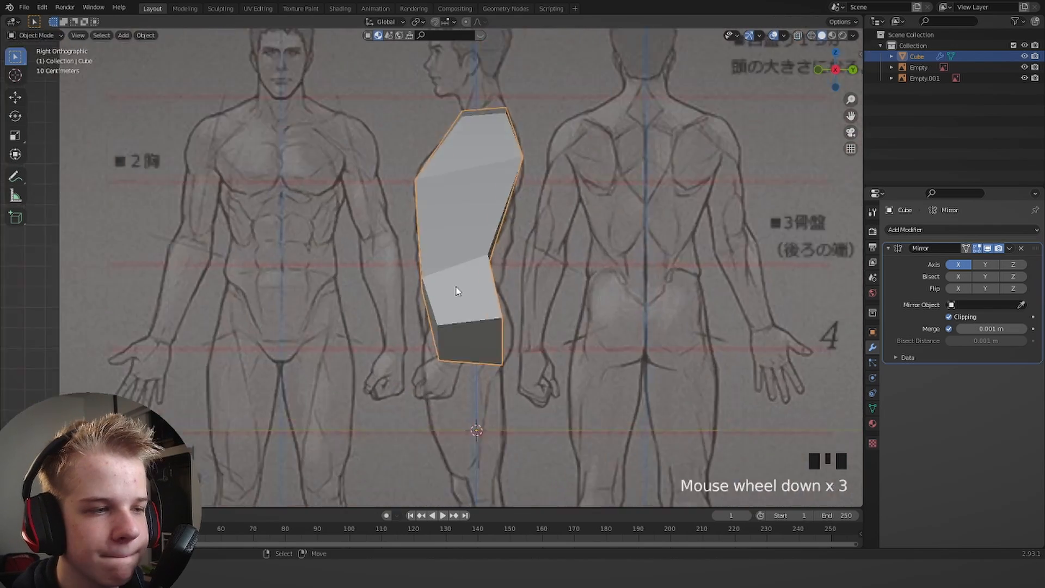
Raise the outer hip vertices of the torso along the hip outline in the front view.
{"action": "middle_click_drag", "start_coordinate": [456, 291], "coordinate": [525, 289]}
{"action": "key", "text": "alt+a"}
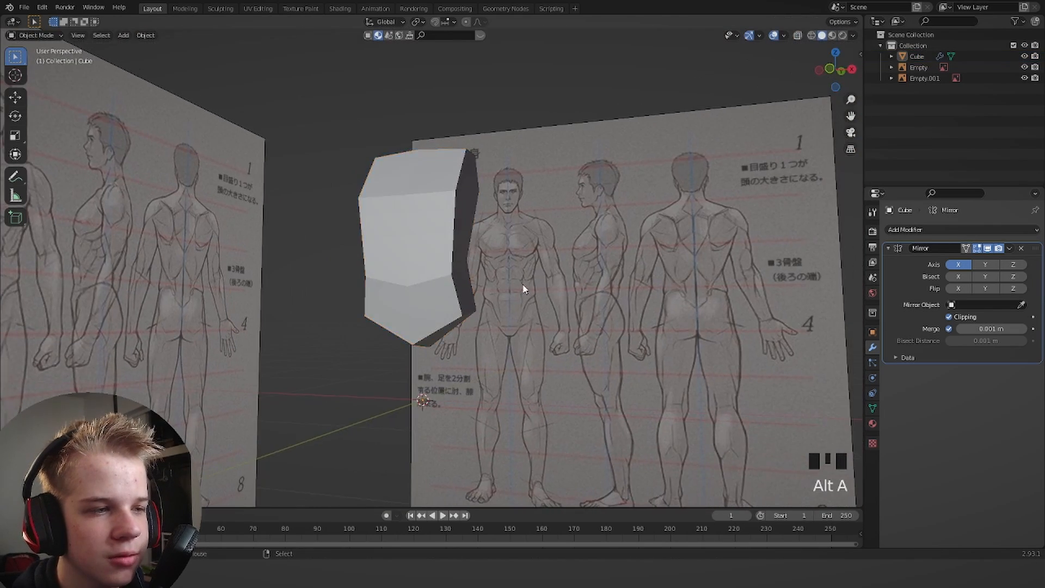
{"action": "scroll", "coordinate": [453, 245], "scroll_direction": "up", "scroll_amount": 3}
{"action": "key", "text": "KP_1"}
{"action": "key", "text": "Tab"}
{"action": "key", "text": "Tab"}
{"action": "key", "text": "shift+z"}
{"action": "middle_click_drag", "start_coordinate": [457, 413], "coordinate": [459, 347], "text": "shift"}
{"action": "scroll", "coordinate": [510, 378], "scroll_direction": "up", "scroll_amount": 4}
{"action": "key", "text": "Tab"}
{"action": "left_click_drag", "start_coordinate": [524, 267], "coordinate": [591, 392]}
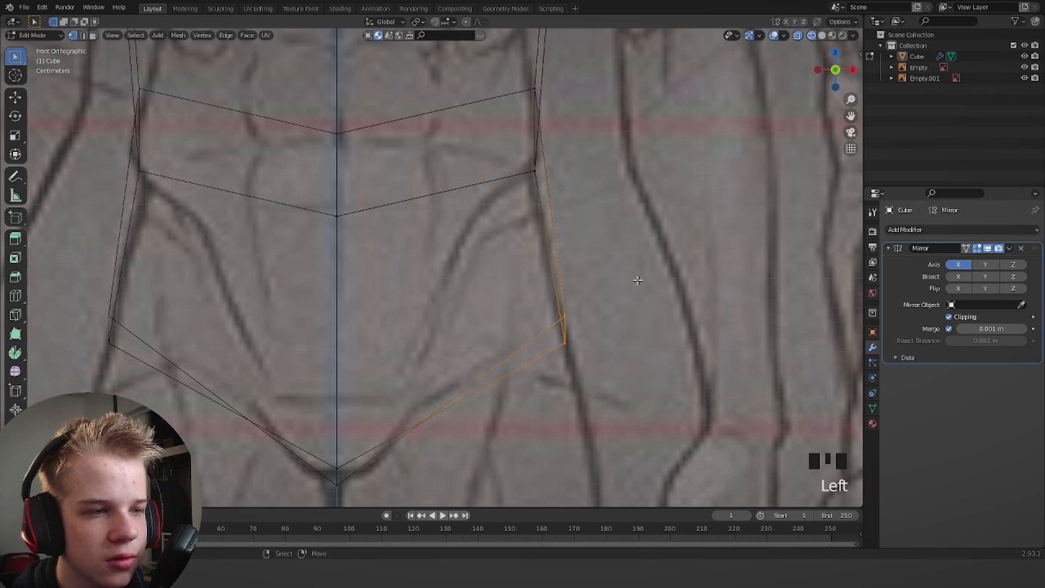
{"action": "key", "text": "g"}
{"action": "left_click", "coordinate": [605, 234]}
Refine the position of the hip vertices against the side figure in the right view.
{"action": "key", "text": "shift+z"}
{"action": "key", "text": "g"}
{"action": "left_click", "coordinate": [609, 235]}
{"action": "scroll", "coordinate": [608, 235], "scroll_direction": "down", "scroll_amount": 3}
{"action": "mouse_move", "coordinate": [609, 236]}
{"action": "middle_mouse_down"}
{"action": "mouse_move", "coordinate": [518, 265]}
{"action": "mouse_move", "coordinate": [466, 256]}
{"action": "middle_mouse_up"}
{"action": "key", "text": "alt+a"}
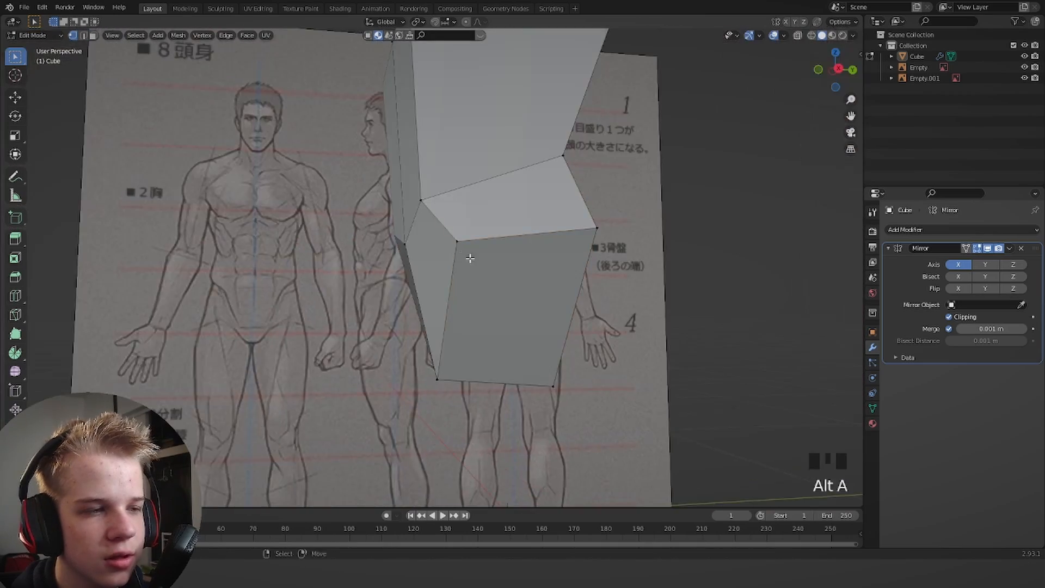
{"action": "key", "text": "KP_3"}
{"action": "key", "text": "shift+z"}
{"action": "right_click", "coordinate": [428, 252]}
{"action": "key", "text": "g"}
{"action": "left_click", "coordinate": [428, 249]}
{"action": "right_click", "coordinate": [449, 390]}
Add a centred vertical loop cut through the torso half, running from the top down to the pelvis.
{"action": "middle_click_drag", "start_coordinate": [594, 247], "coordinate": [480, 239]}
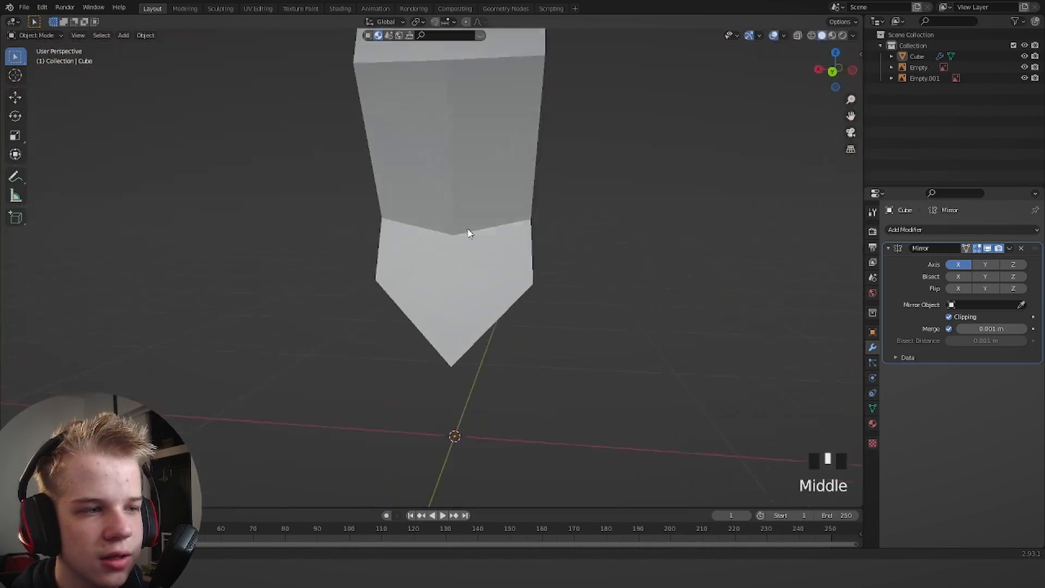
{"action": "scroll", "coordinate": [479, 239], "scroll_direction": "down", "scroll_amount": 2}
{"action": "key", "text": "KP_1"}
{"action": "scroll", "coordinate": [472, 315], "scroll_direction": "up", "scroll_amount": 5}
{"action": "middle_click_drag", "start_coordinate": [472, 315], "coordinate": [455, 283]}
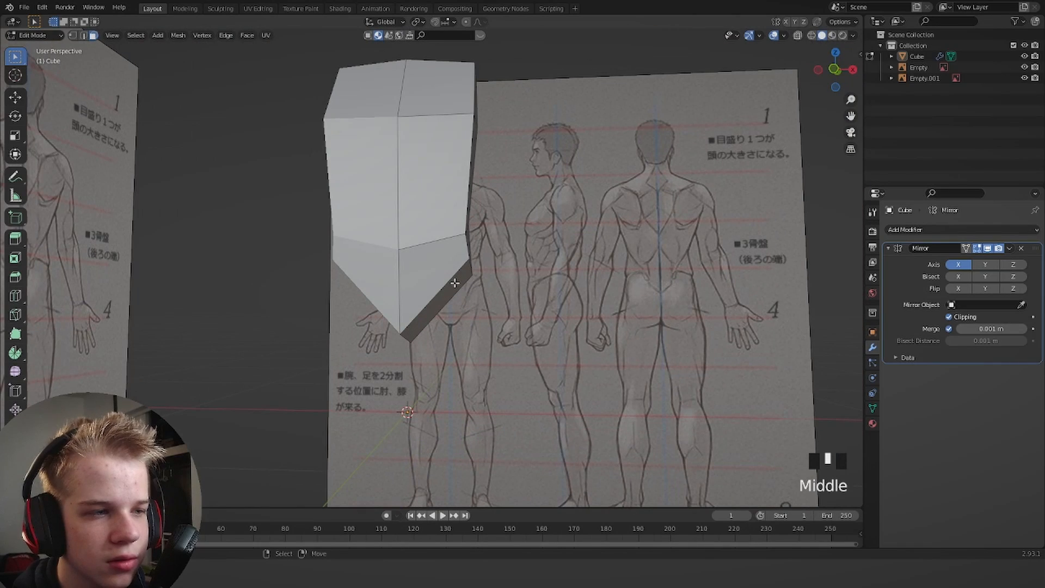
{"action": "left_click", "coordinate": [445, 272]}
{"action": "right_click", "coordinate": [447, 273]}
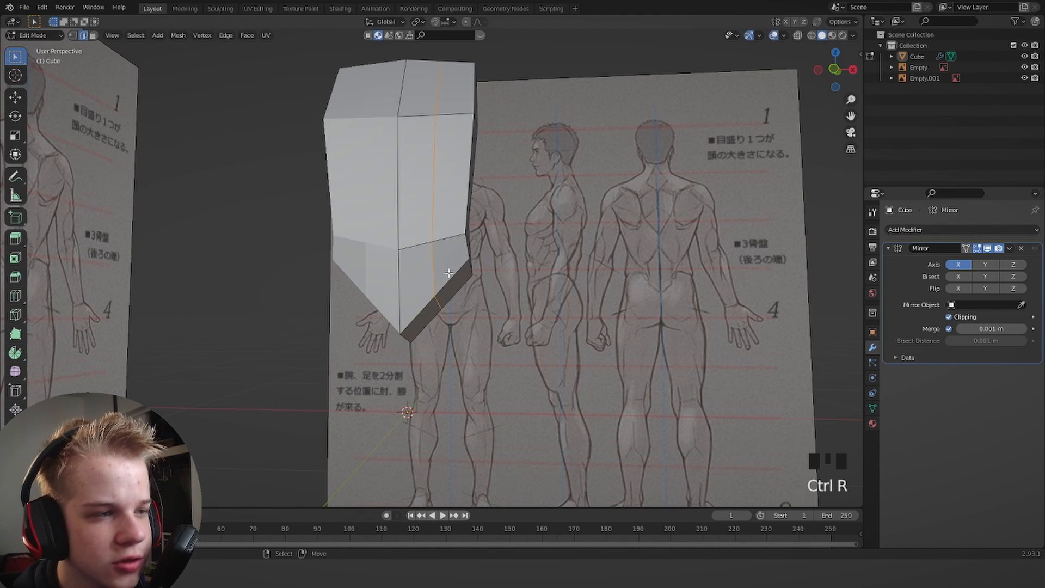
Move the crotch vertices outward from the centre line in the front view to widen the lower end of the pelvis.
{"action": "key", "text": "KP_1"}
{"action": "key", "text": "shift+z"}
{"action": "key", "text": "1"}
{"action": "left_click_drag", "start_coordinate": [429, 336], "coordinate": [452, 271]}
{"action": "key", "text": "g"}
{"action": "left_click", "coordinate": [426, 312]}
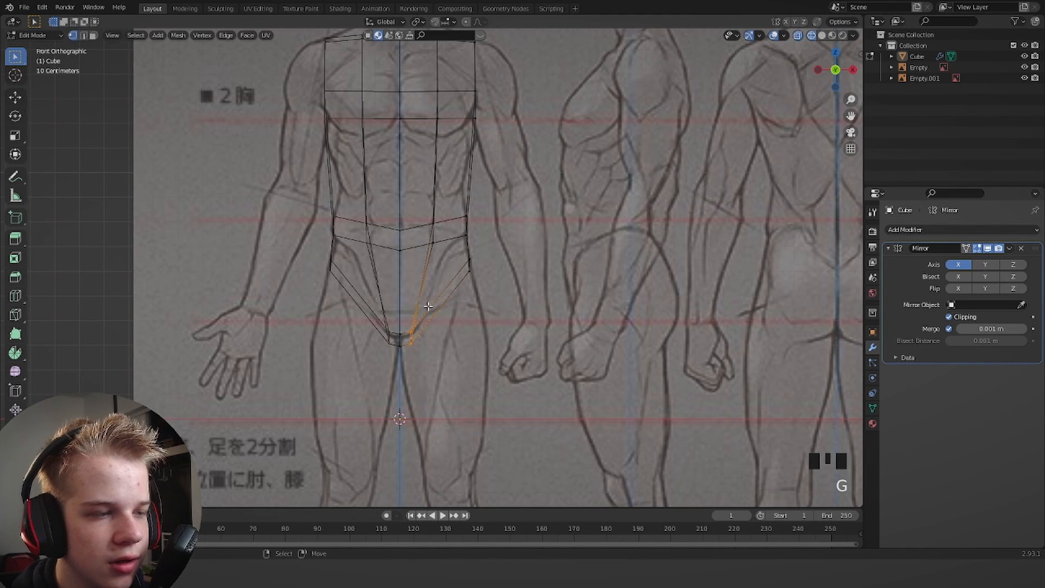
Cut a horizontal edge across the back of the pelvis at buttock height with the Knife.
{"action": "key", "text": "shift+z"}
{"action": "scroll", "coordinate": [507, 309], "scroll_direction": "down", "scroll_amount": 1}
{"action": "key", "text": "KP_3"}
{"action": "scroll", "coordinate": [566, 321], "scroll_direction": "up", "scroll_amount": 3}
{"action": "key", "text": "1"}
{"action": "key", "text": "shift+z"}
{"action": "key", "text": "shift+z"}
{"action": "middle_click_drag", "start_coordinate": [532, 336], "coordinate": [449, 277]}
{"action": "key", "text": "g"}
{"action": "key", "text": "g"}
{"action": "key", "text": "k"}
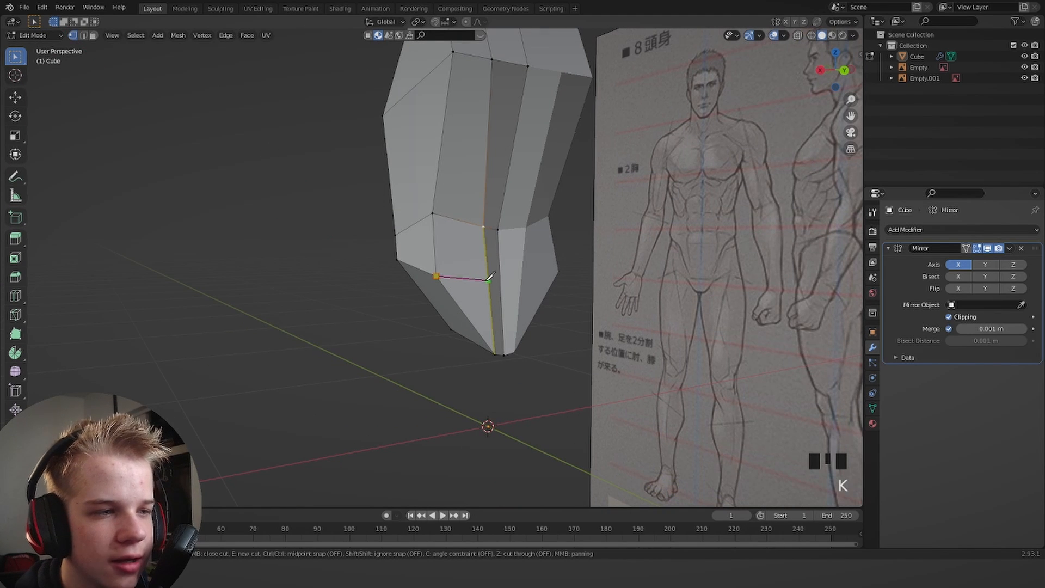
{"action": "left_click", "coordinate": [501, 280]}
{"action": "key", "text": "Return"}
Move the vertices of the new buttock cut onto the side figure's buttock outline in the right view.
{"action": "key", "text": "ctrl+KP_1"}
{"action": "key", "text": "KP_3"}
{"action": "middle_click_drag", "start_coordinate": [525, 327], "coordinate": [419, 302], "text": "shift"}
{"action": "scroll", "coordinate": [506, 299], "scroll_direction": "up", "scroll_amount": 3}
{"action": "left_click", "coordinate": [517, 290]}
{"action": "key", "text": "g"}
{"action": "left_click", "coordinate": [561, 314]}
{"action": "left_click", "coordinate": [479, 275]}
{"action": "key", "text": "g"}
{"action": "left_click", "coordinate": [481, 285]}
Extrude the slanted underside face of the hip and move it down to just above the knee in the front view.
{"action": "middle_click_drag", "start_coordinate": [490, 297], "coordinate": [527, 178]}
{"action": "key", "text": "KP_1"}
{"action": "key", "text": "alt+z"}
{"action": "key", "text": "alt+z"}
{"action": "scroll", "coordinate": [534, 287], "scroll_direction": "down", "scroll_amount": 4}
{"action": "key", "text": "e"}
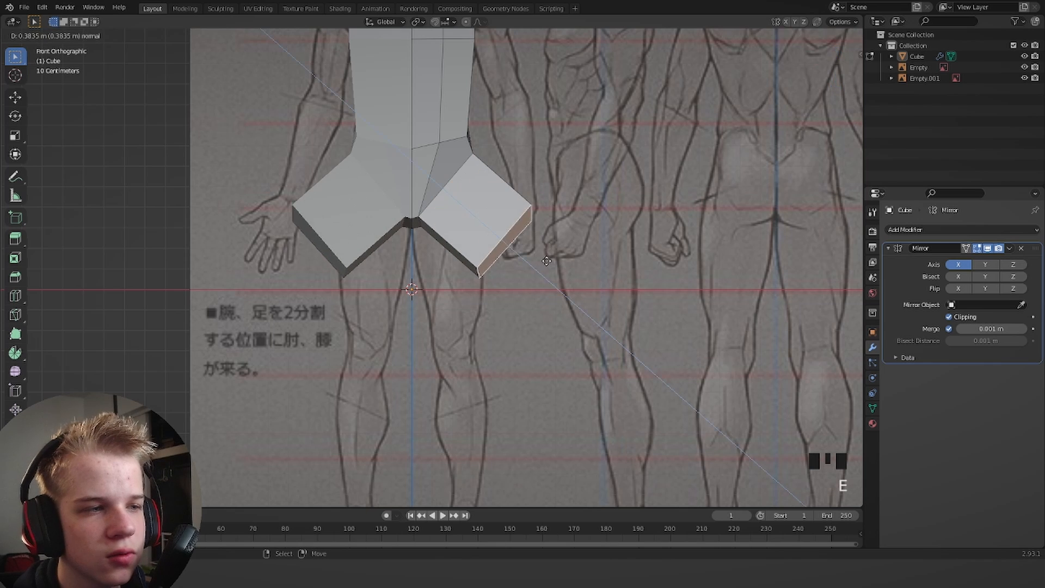
{"action": "left_click", "coordinate": [539, 229]}
{"action": "key", "text": "g"}
{"action": "left_click", "coordinate": [461, 393]}
Fit the inner and outer vertices of the thigh's lower end to the leg outline in the front view.
{"action": "key", "text": "1"}
{"action": "key", "text": "g"}
{"action": "left_click_drag", "start_coordinate": [423, 393], "coordinate": [522, 279]}
{"action": "left_click", "coordinate": [461, 343]}
{"action": "key", "text": "g"}
{"action": "left_click", "coordinate": [502, 312]}
{"action": "key", "text": "z"}
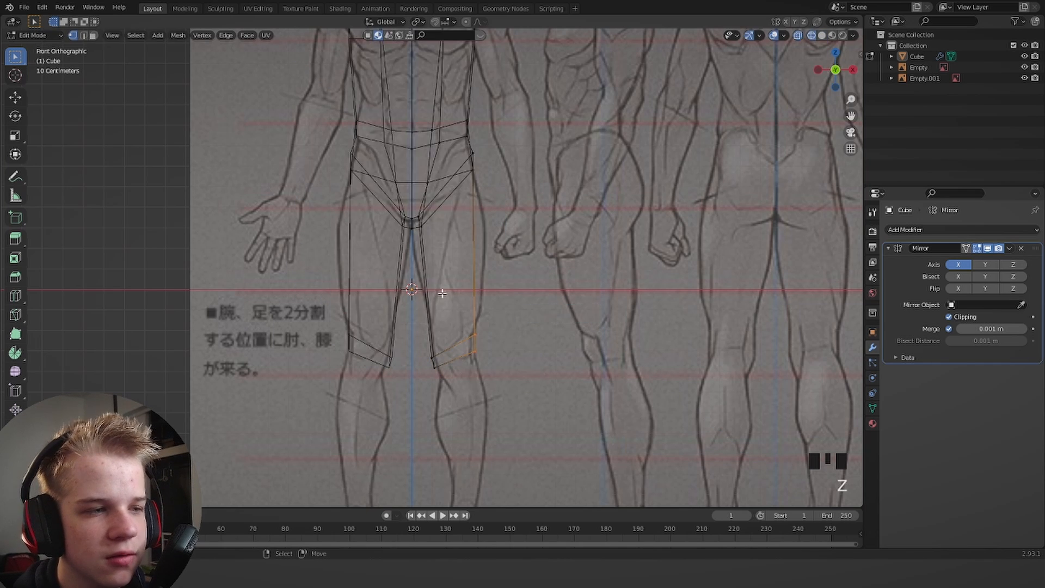
Add a loop cut around the thigh and move its outer vertices onto the thigh outline in the front view.
{"action": "scroll", "coordinate": [433, 271], "scroll_direction": "up", "scroll_amount": 5}
{"action": "key", "text": "z"}
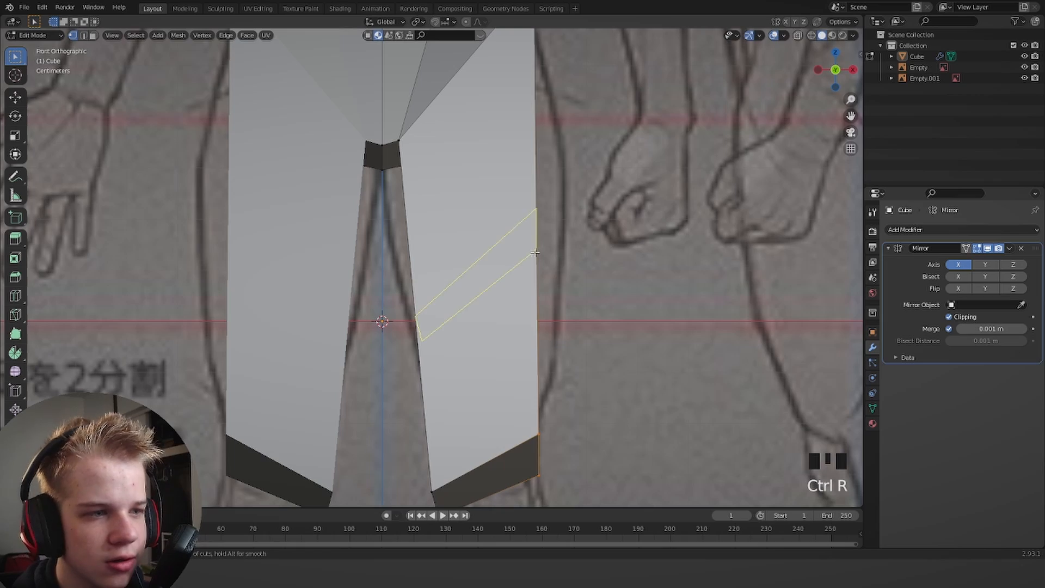
{"action": "double_click", "coordinate": [536, 253]}
{"action": "key", "text": "z"}
{"action": "left_click_drag", "start_coordinate": [479, 289], "coordinate": [561, 199]}
{"action": "scroll", "coordinate": [570, 245], "scroll_direction": "down", "scroll_amount": 2}
{"action": "middle_click_drag", "start_coordinate": [572, 250], "coordinate": [537, 303], "text": "shift"}
{"action": "key", "text": "g"}
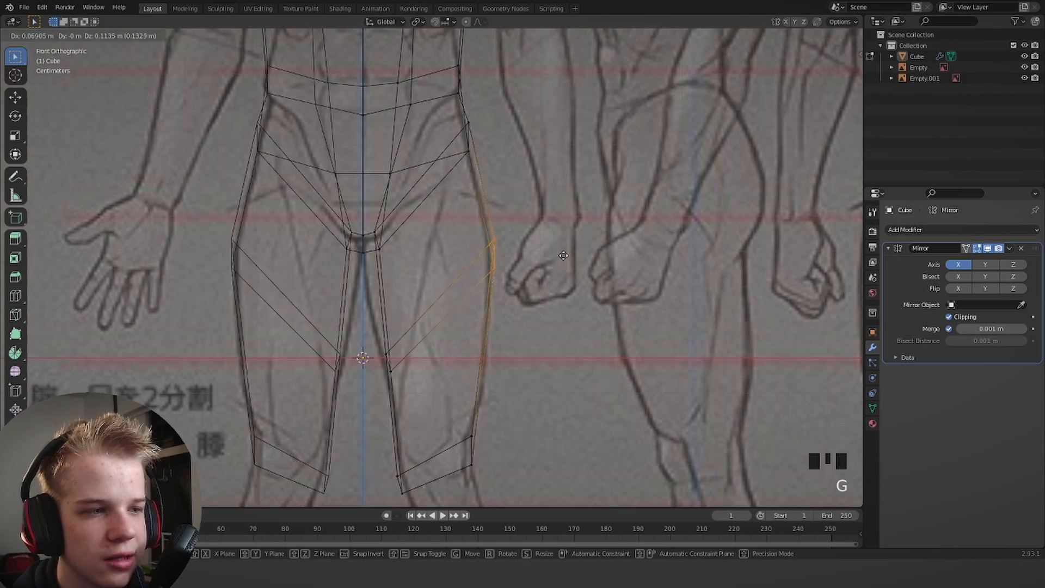
{"action": "left_click", "coordinate": [562, 256]}
Slide the vertical edge loop running down the outer front corner of the torso and thigh.
{"action": "key", "text": "2"}
{"action": "key", "text": "z"}
{"action": "middle_click_drag", "start_coordinate": [458, 308], "coordinate": [415, 296]}
{"action": "scroll", "coordinate": [420, 297], "scroll_direction": "down", "scroll_amount": 5}
{"action": "scroll", "coordinate": [422, 272], "scroll_direction": "up", "scroll_amount": 4}
{"action": "mouse_move", "coordinate": [462, 256]}
{"action": "middle_mouse_down"}
{"action": "mouse_move", "coordinate": [432, 238]}
{"action": "mouse_move", "coordinate": [437, 268]}
{"action": "mouse_move", "coordinate": [490, 269]}
{"action": "mouse_move", "coordinate": [464, 246]}
{"action": "middle_mouse_up"}
{"action": "scroll", "coordinate": [444, 268], "scroll_direction": "up", "scroll_amount": 3}
{"action": "key", "text": "1"}
{"action": "left_click", "coordinate": [410, 328]}
{"action": "scroll", "coordinate": [516, 263], "scroll_direction": "down", "scroll_amount": 3}
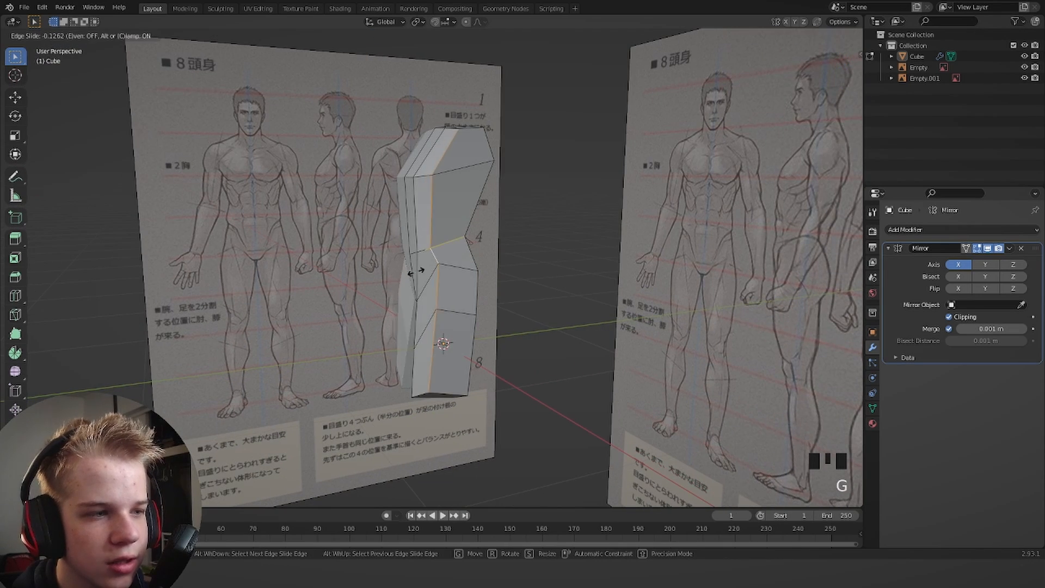
{"action": "scroll", "coordinate": [421, 267], "scroll_direction": "down", "scroll_amount": 4}
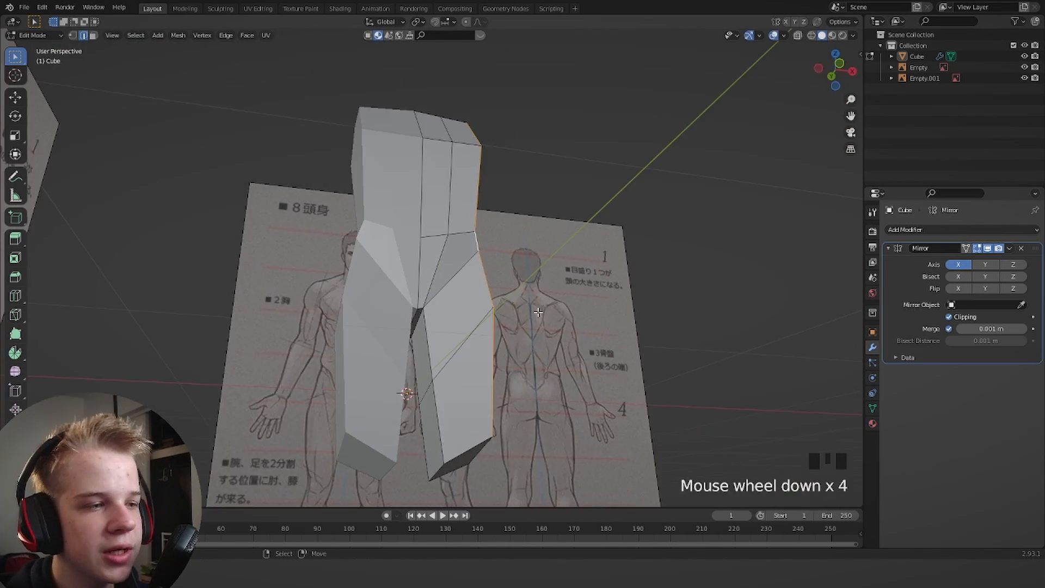
Inspect the pelvis and upper thighs from above, in the front view and up close.
{"action": "middle_click_drag", "start_coordinate": [428, 174], "coordinate": [420, 219]}
{"action": "key", "text": "grave"}
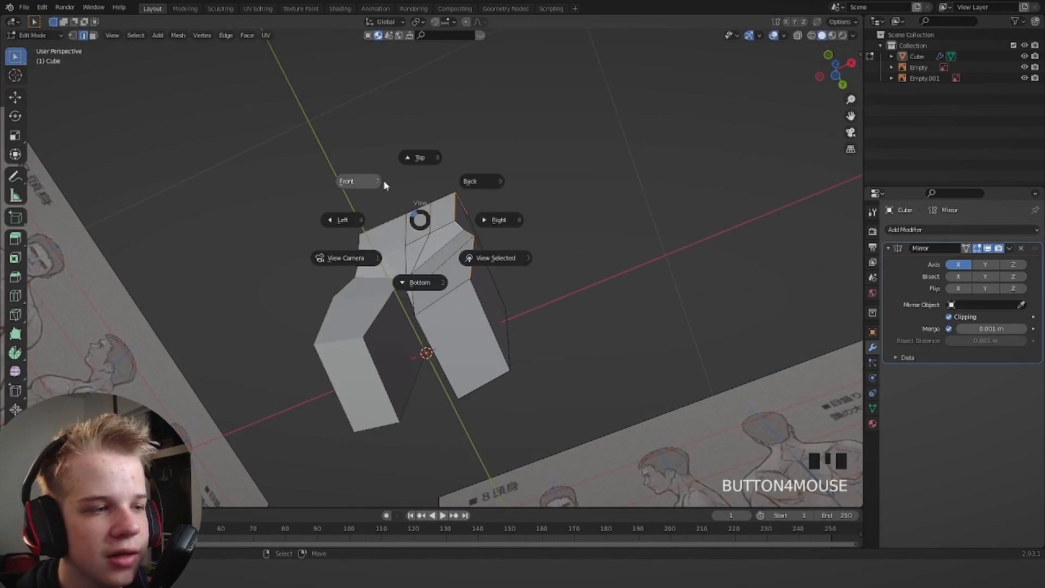
{"action": "left_click", "coordinate": [385, 184]}
{"action": "scroll", "coordinate": [453, 289], "scroll_direction": "up", "scroll_amount": 3}
{"action": "key", "text": "1"}
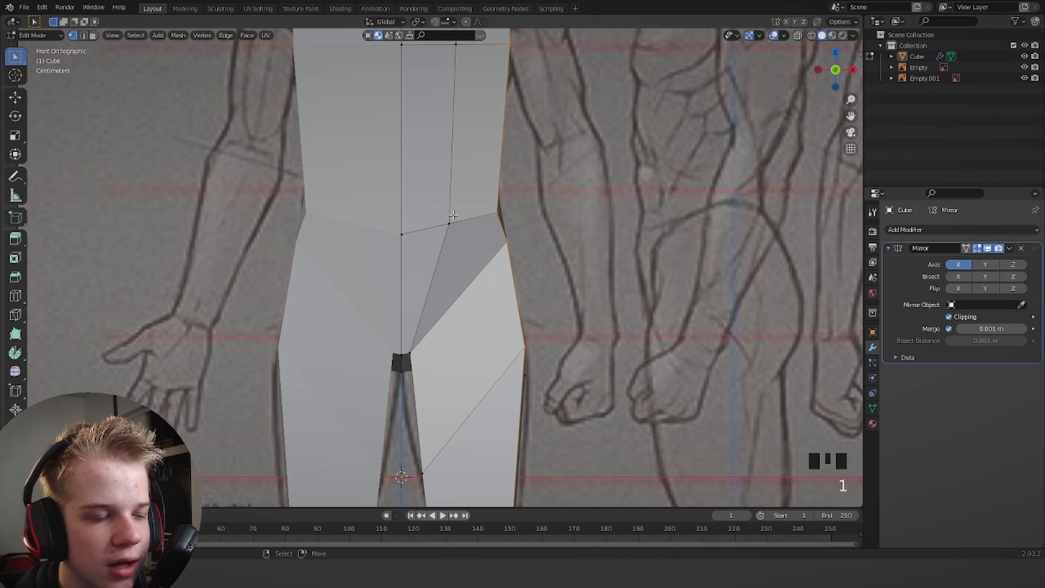
{"action": "scroll", "coordinate": [442, 261], "scroll_direction": "down", "scroll_amount": 6}
{"action": "middle_click_drag", "start_coordinate": [441, 261], "coordinate": [437, 192]}
{"action": "scroll", "coordinate": [421, 309], "scroll_direction": "down", "scroll_amount": 2}
{"action": "scroll", "coordinate": [437, 192], "scroll_direction": "up", "scroll_amount": 2}
{"action": "scroll", "coordinate": [439, 233], "scroll_direction": "up", "scroll_amount": 3}
{"action": "key", "text": "alt+a"}
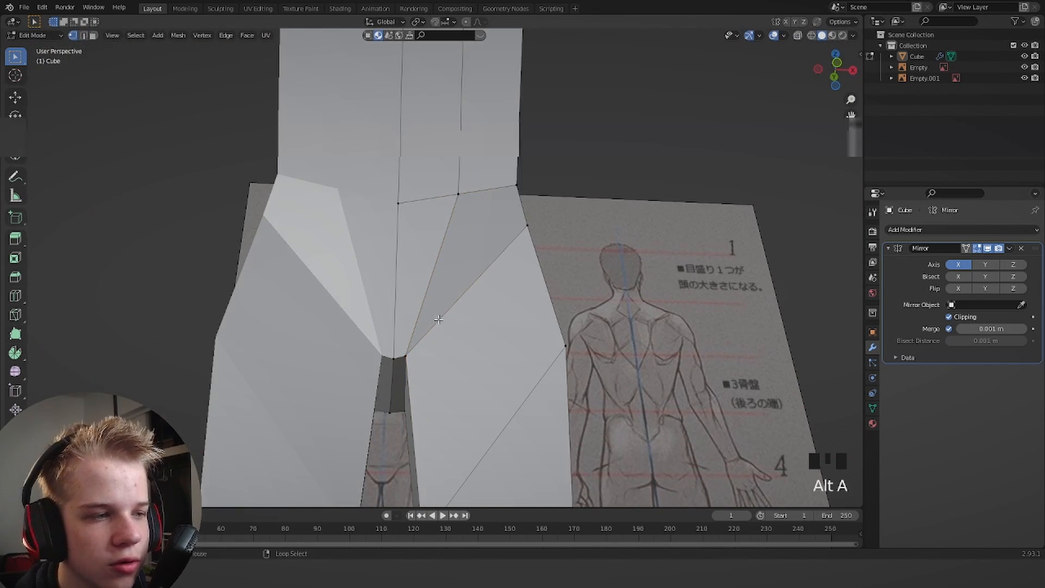
Cut a vertical edge from the waist's middle vertex across the front of the pelvis and down the thigh with the Knife.
{"action": "scroll", "coordinate": [486, 325], "scroll_direction": "down", "scroll_amount": 3}
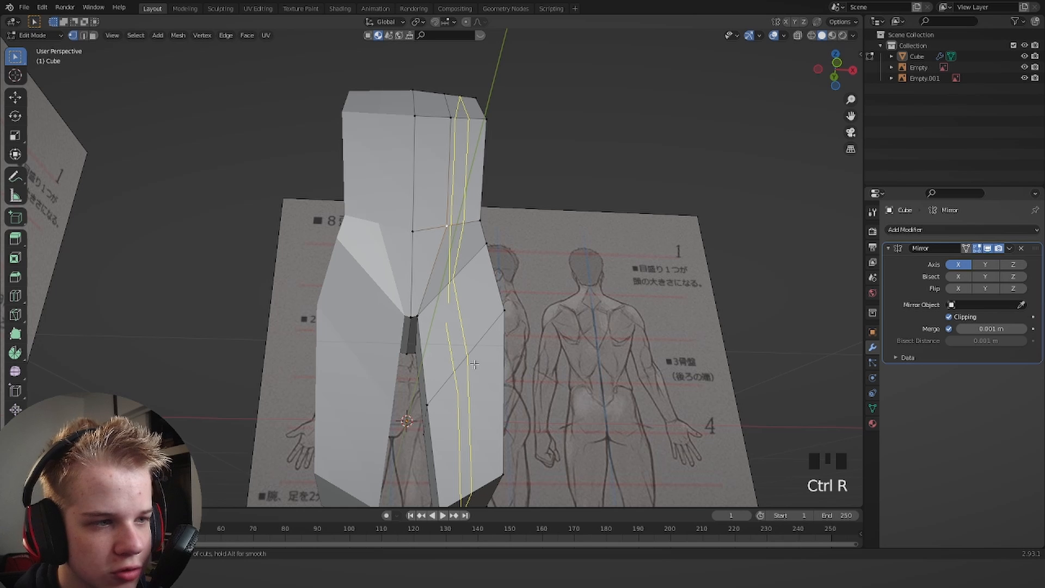
{"action": "scroll", "coordinate": [465, 362], "scroll_direction": "up", "scroll_amount": 3}
{"action": "key", "text": "k"}
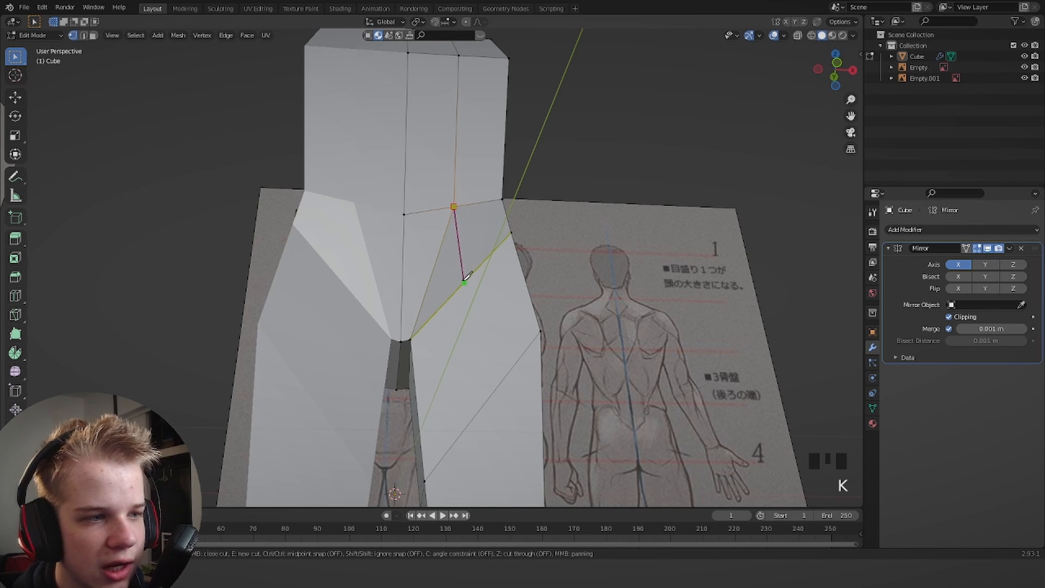
{"action": "middle_click_drag", "start_coordinate": [466, 277], "coordinate": [390, 303], "text": "shift"}
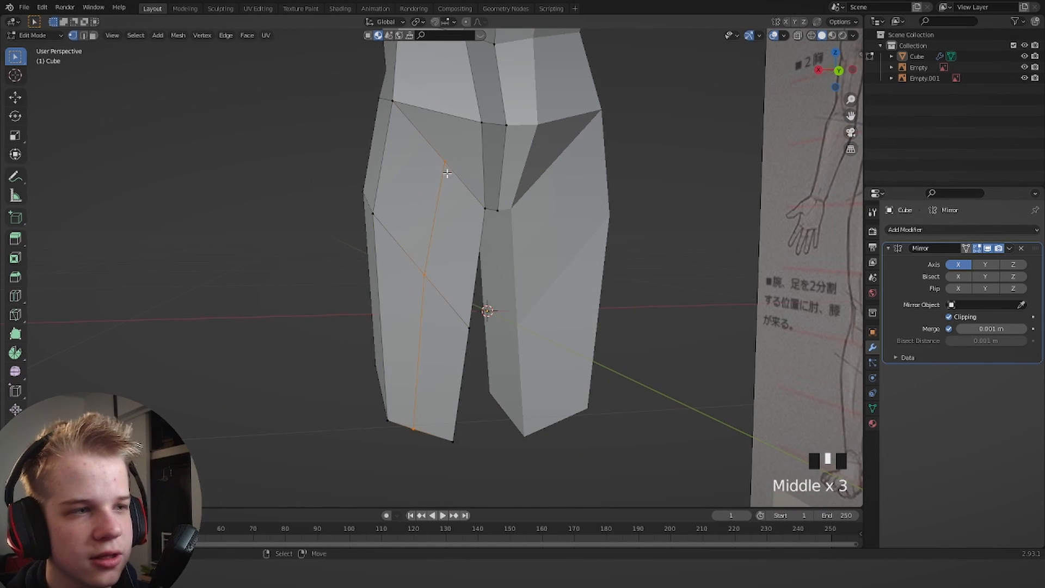
Move the middle vertex at the top of the rear thigh down below the buttock.
{"action": "middle_click_drag", "start_coordinate": [446, 163], "coordinate": [424, 185]}
{"action": "key", "text": "g"}
{"action": "left_click", "coordinate": [414, 205]}
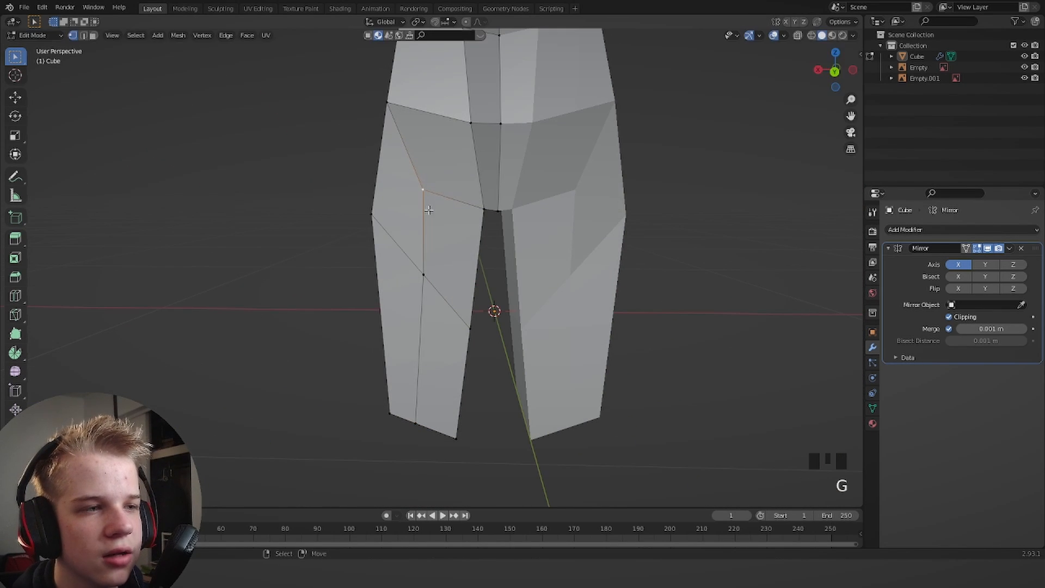
{"action": "scroll", "coordinate": [465, 236], "scroll_direction": "up", "scroll_amount": 3}
{"action": "middle_click_drag", "start_coordinate": [465, 236], "coordinate": [425, 187]}
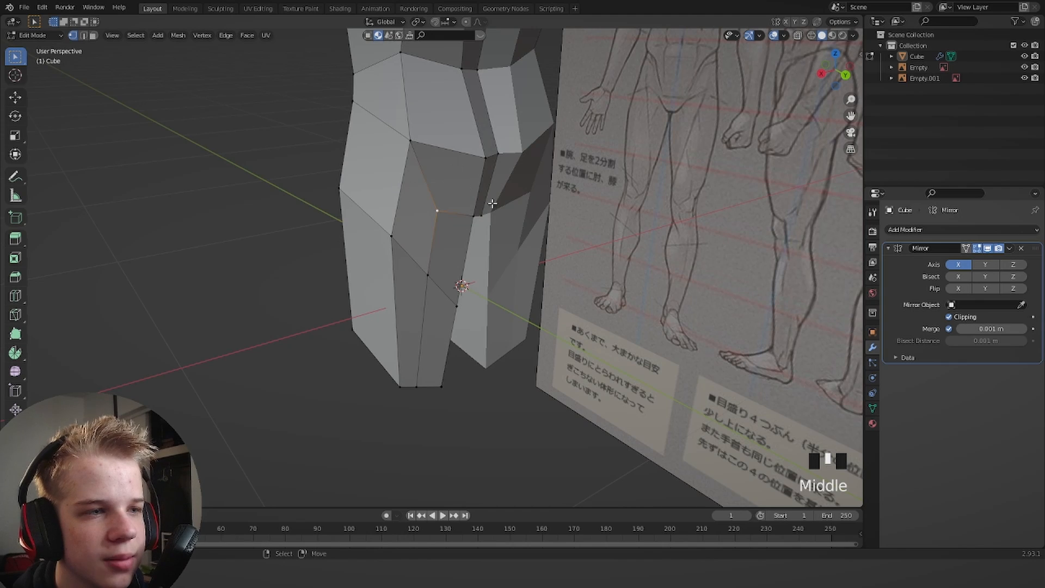
Slide the rear outer vertical edge of the thigh forward along the leg's side.
{"action": "key", "text": "grave"}
{"action": "middle_click_drag", "start_coordinate": [492, 203], "coordinate": [393, 211]}
{"action": "left_click", "coordinate": [570, 191]}
{"action": "right_click", "coordinate": [406, 219]}
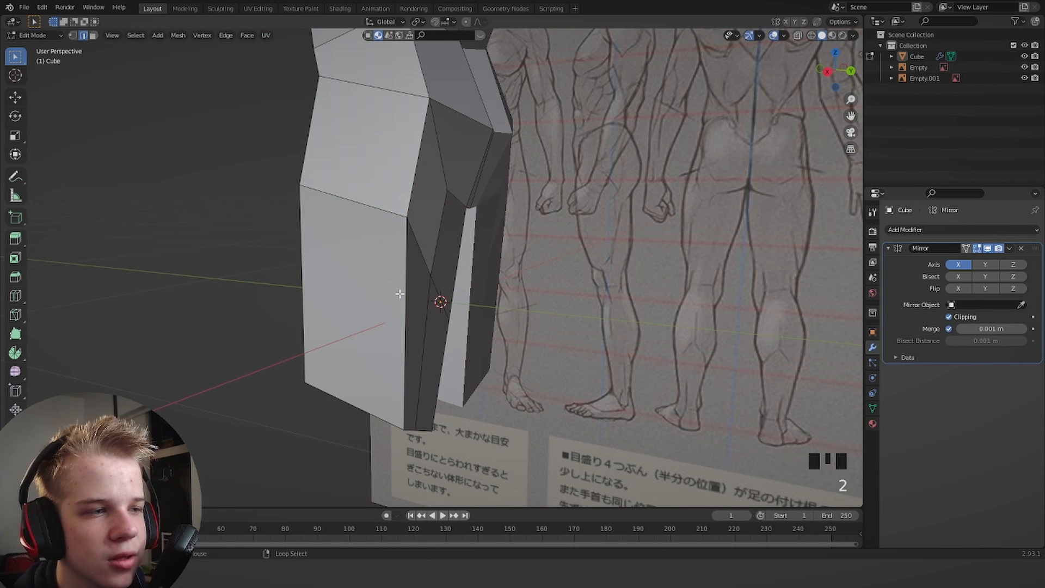
{"action": "key", "text": "g"}
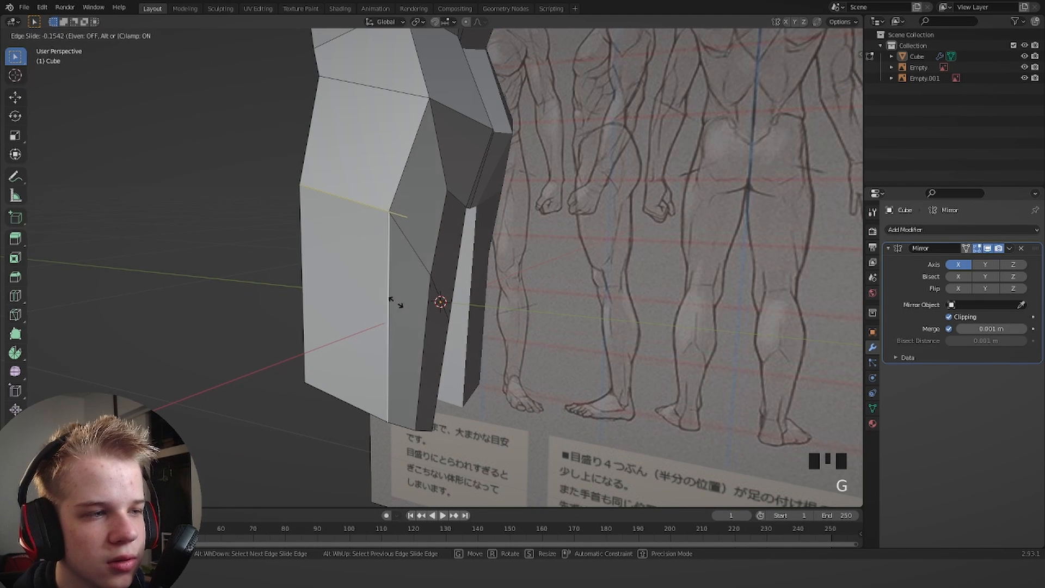
{"action": "left_click", "coordinate": [398, 302]}
Slide further vertical edges of the thigh to round its cross-section and check the shape in Object Mode.
{"action": "middle_click_drag", "start_coordinate": [397, 302], "coordinate": [431, 321]}
{"action": "key", "text": "g"}
{"action": "key", "text": "g"}
{"action": "left_click", "coordinate": [453, 344]}
{"action": "right_click", "coordinate": [430, 229], "text": "shift"}
{"action": "key", "text": "g"}
{"action": "key", "text": "g"}
{"action": "left_click", "coordinate": [419, 325]}
{"action": "key", "text": "Tab"}
{"action": "key", "text": "KP_3"}
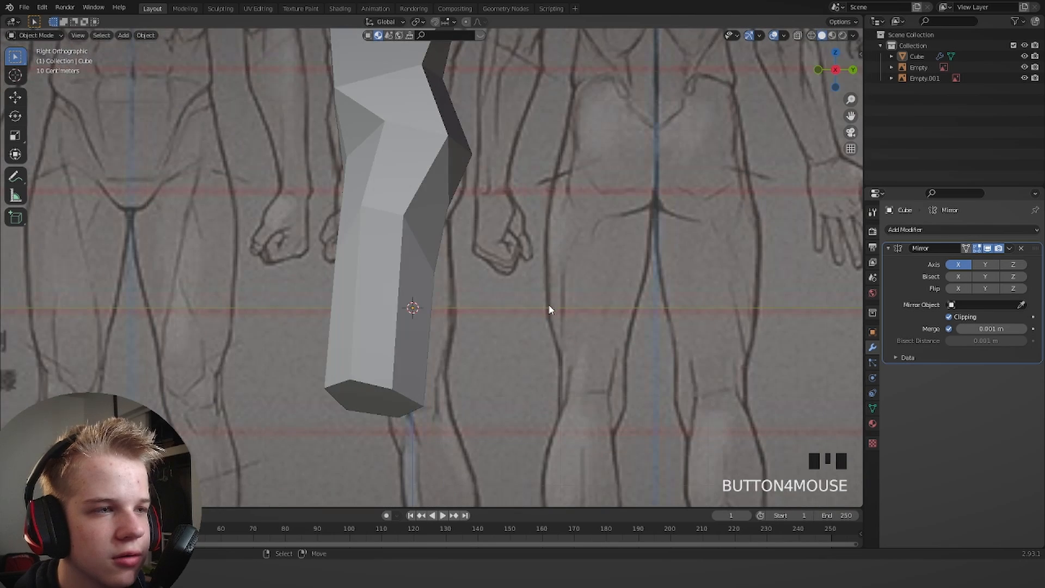
Rotate, scale and move the thigh's lower end to fit the side figure's knee in the right view.
{"action": "key", "text": "Tab"}
{"action": "key", "text": "z"}
{"action": "middle_click_drag", "start_coordinate": [272, 488], "coordinate": [278, 440], "text": "shift"}
{"action": "key", "text": "alt+a"}
{"action": "left_click", "coordinate": [392, 360], "text": "alt"}
{"action": "key", "text": "r"}
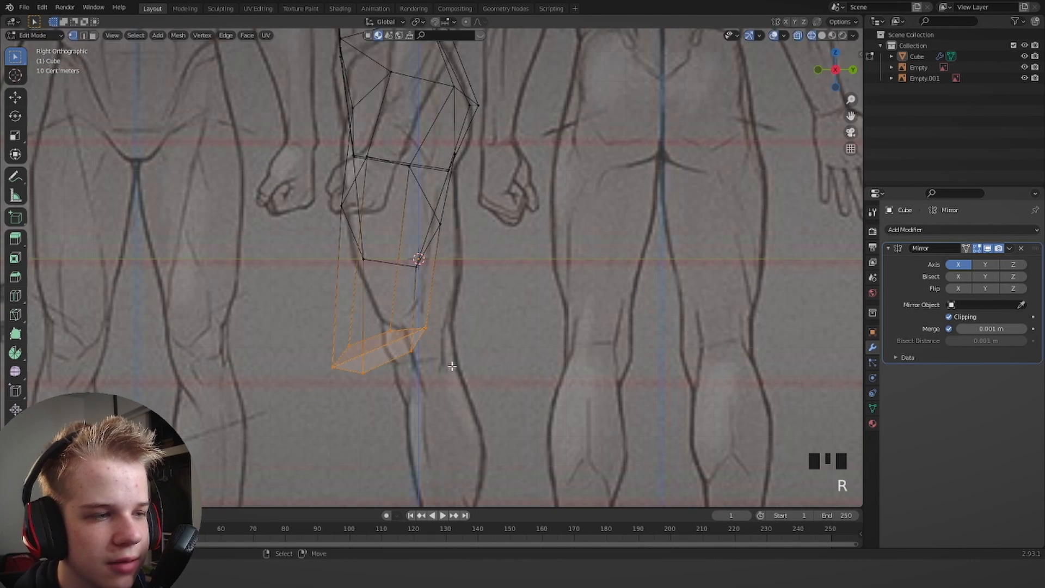
{"action": "key", "text": "g"}
{"action": "key", "text": "s"}
{"action": "left_click", "coordinate": [459, 374]}
{"action": "key", "text": "g"}
{"action": "left_click", "coordinate": [460, 375]}
{"action": "middle_click_drag", "start_coordinate": [462, 316], "coordinate": [431, 399], "text": "shift"}
{"action": "key", "text": "z"}
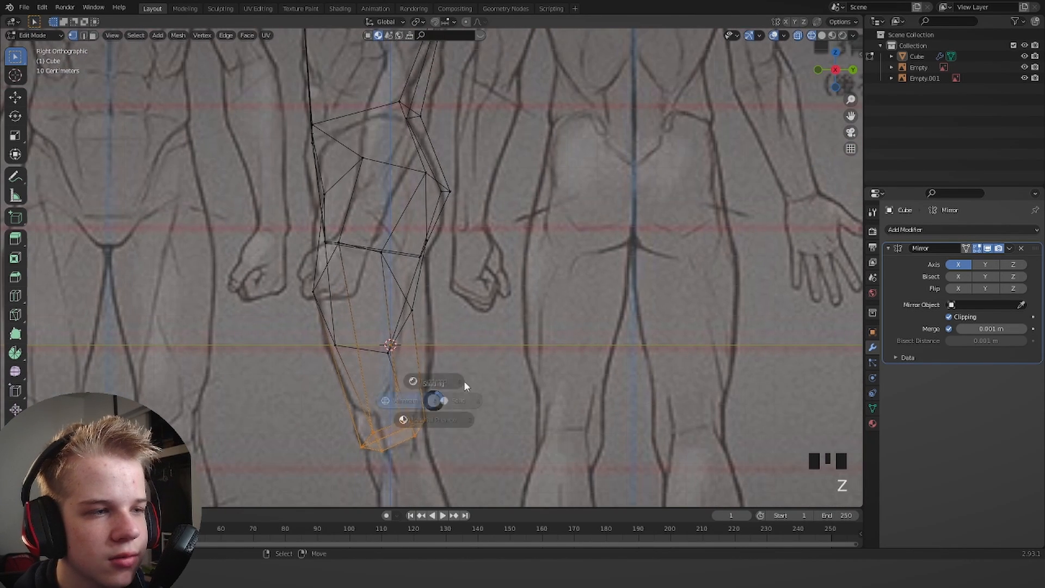
Move the vertices at the back of the thigh and under the buttock onto the side figure's outline.
{"action": "right_click", "coordinate": [384, 351]}
{"action": "key", "text": "g"}
{"action": "left_click", "coordinate": [411, 325]}
{"action": "left_click", "coordinate": [383, 307]}
{"action": "left_click", "coordinate": [378, 312]}
{"action": "key", "text": "g"}
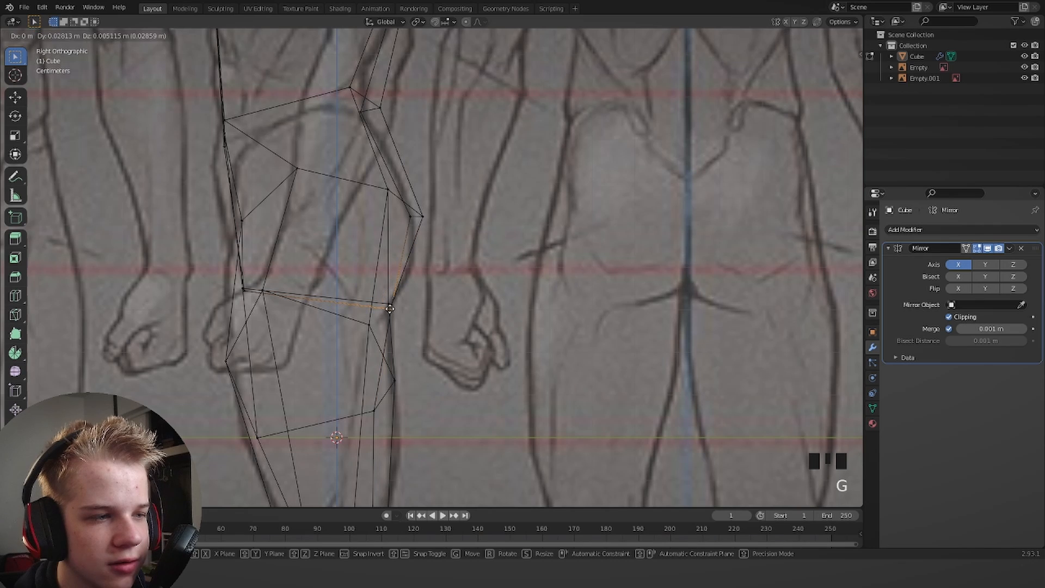
{"action": "left_click", "coordinate": [393, 308]}
{"action": "key", "text": "z"}
Adjust the inner vertex beneath the buttock beside the crotch and review the body in Object Mode.
{"action": "middle_click_drag", "start_coordinate": [425, 308], "coordinate": [310, 308]}
{"action": "left_click", "coordinate": [492, 308]}
{"action": "key", "text": "g"}
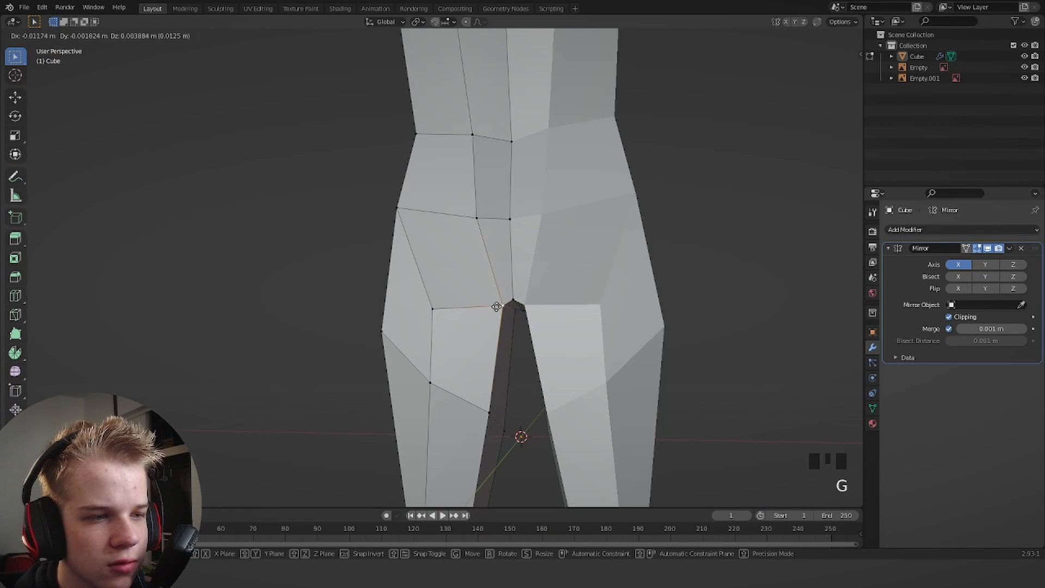
{"action": "left_click", "coordinate": [498, 307]}
{"action": "key", "text": "g"}
{"action": "left_click", "coordinate": [500, 309]}
{"action": "key", "text": "Tab"}
{"action": "middle_click_drag", "start_coordinate": [501, 314], "coordinate": [549, 324]}
{"action": "key", "text": "Tab"}
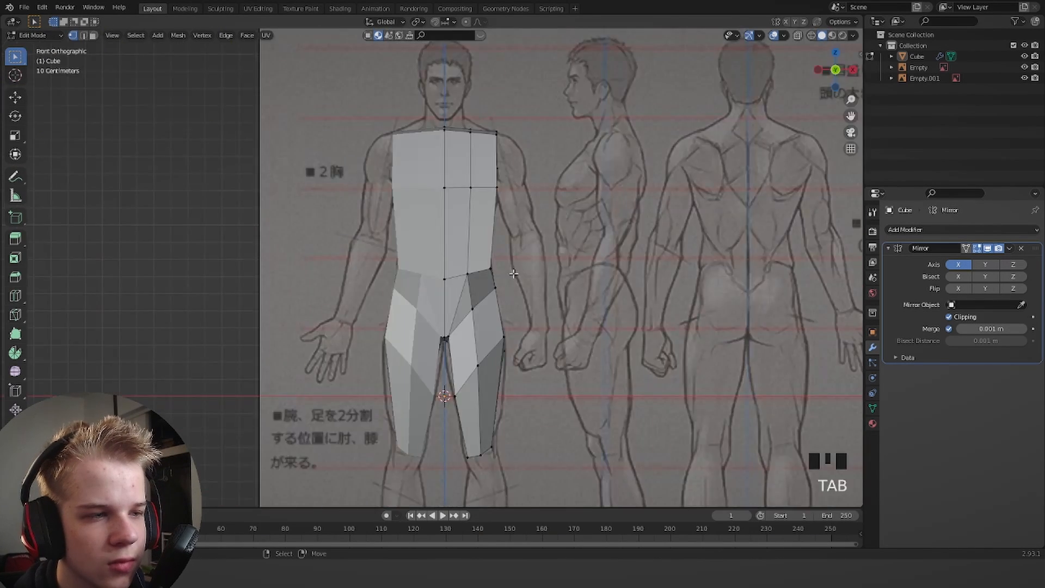
Move the torso's outer front edge between chest and waist backward in the right view, and adjust its top front vertex.
{"action": "middle_click_drag", "start_coordinate": [381, 248], "coordinate": [415, 248]}
{"action": "key", "text": "2"}
{"action": "right_click", "coordinate": [410, 232]}
{"action": "key", "text": "KP_3"}
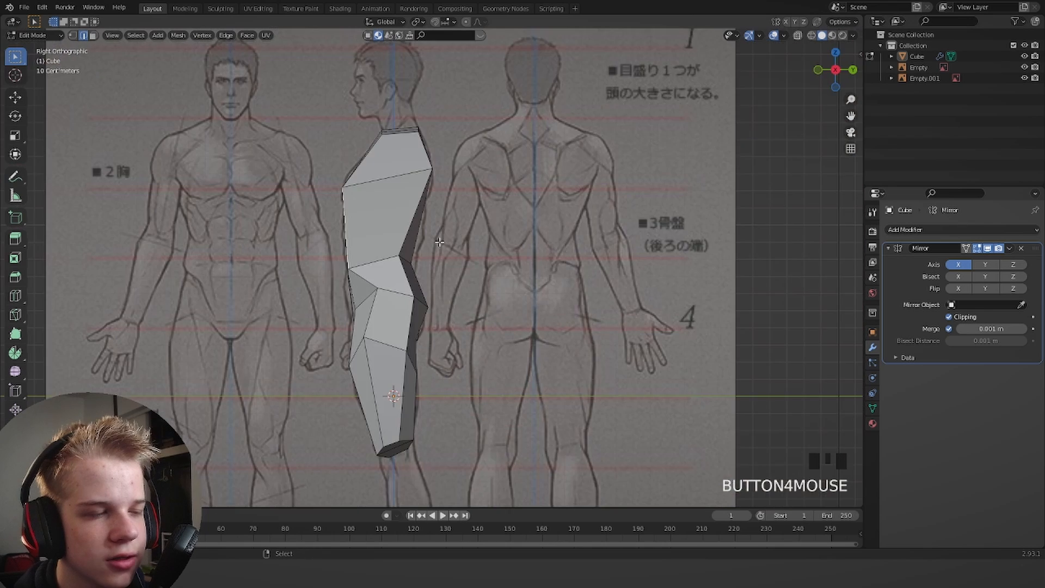
{"action": "scroll", "coordinate": [426, 262], "scroll_direction": "up", "scroll_amount": 2}
{"action": "key", "text": "g"}
{"action": "left_click", "coordinate": [414, 250]}
{"action": "key", "text": "1"}
{"action": "right_click", "coordinate": [368, 352]}
{"action": "middle_click_drag", "start_coordinate": [381, 173], "coordinate": [432, 187], "text": "shift"}
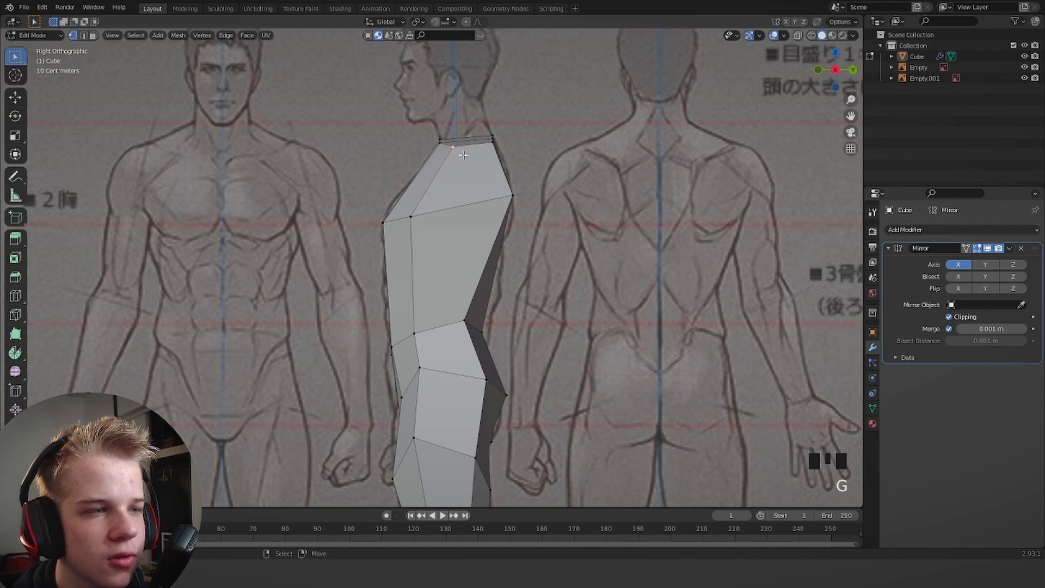
Shape the upper back in the top view by moving the centre vertex inward and adjusting the vertex beside it.
{"action": "key", "text": "KP_7"}
{"action": "scroll", "coordinate": [491, 182], "scroll_direction": "up", "scroll_amount": 2}
{"action": "key", "text": "g"}
{"action": "left_click", "coordinate": [434, 183]}
{"action": "right_click", "coordinate": [384, 179]}
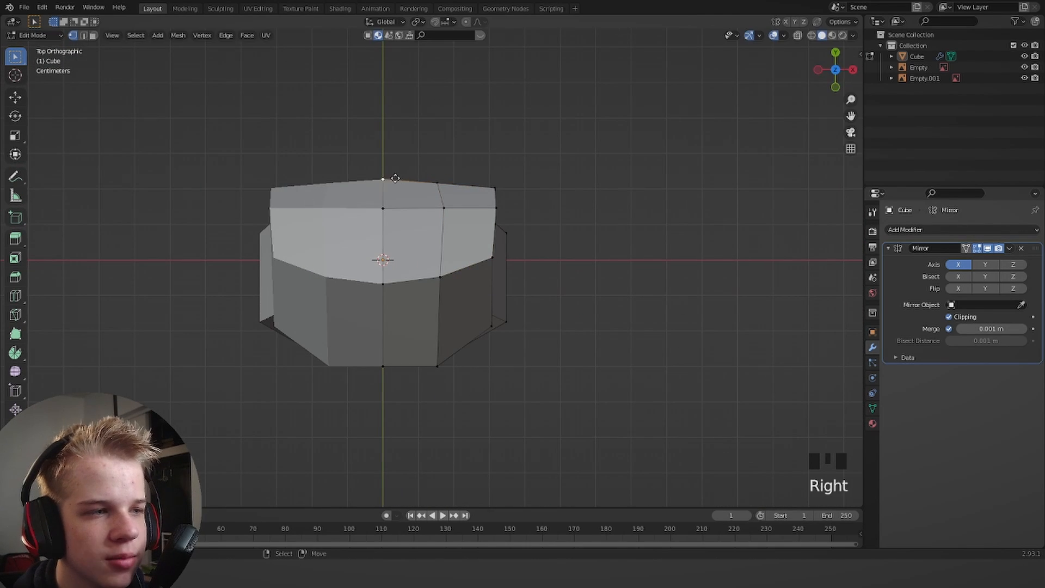
{"action": "key", "text": "g"}
{"action": "left_click", "coordinate": [386, 190]}
{"action": "right_click", "coordinate": [441, 185]}
{"action": "key", "text": "g"}
{"action": "left_click", "coordinate": [442, 183]}
Move the front chest vertex beside the centre line backward in the top view to round the chest.
{"action": "right_click", "coordinate": [436, 346]}
{"action": "key", "text": "g"}
{"action": "left_click", "coordinate": [440, 328]}
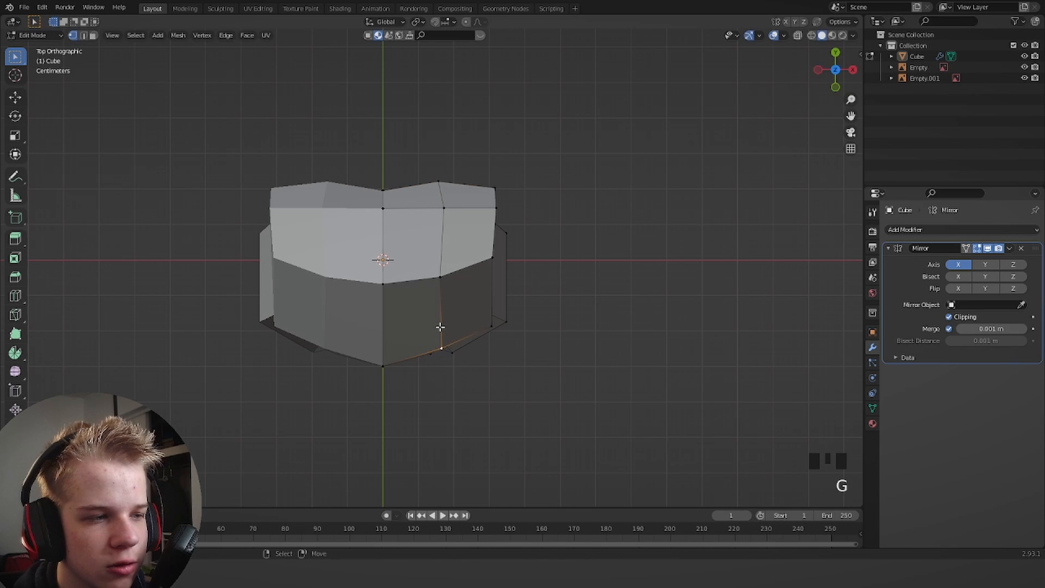
{"action": "key", "text": "g"}
Move the outer side vertex at chest level backward and up in the right view to meet the armpit line.
{"action": "key", "text": "k"}
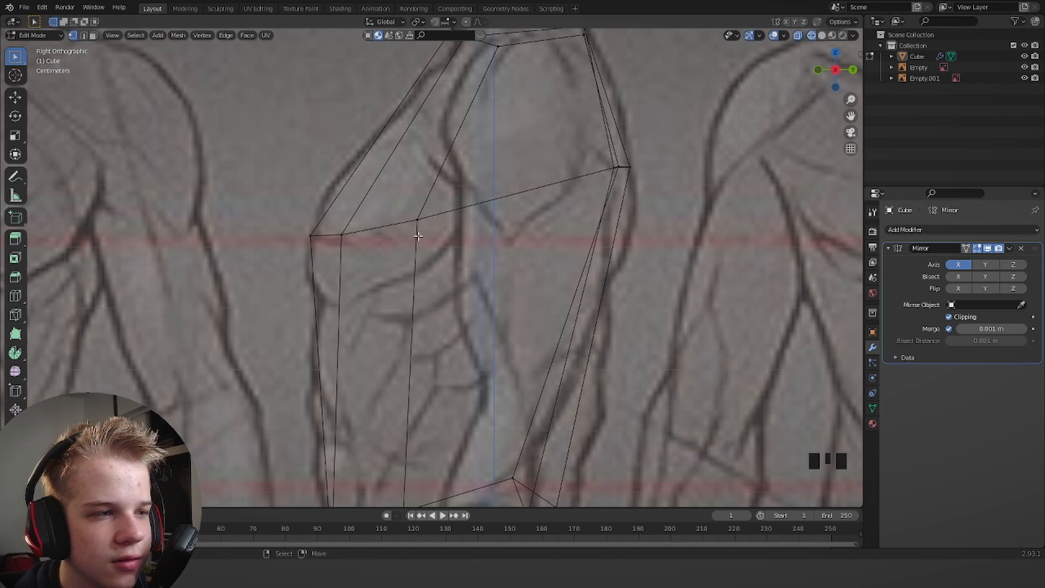
{"action": "right_click", "coordinate": [465, 209]}
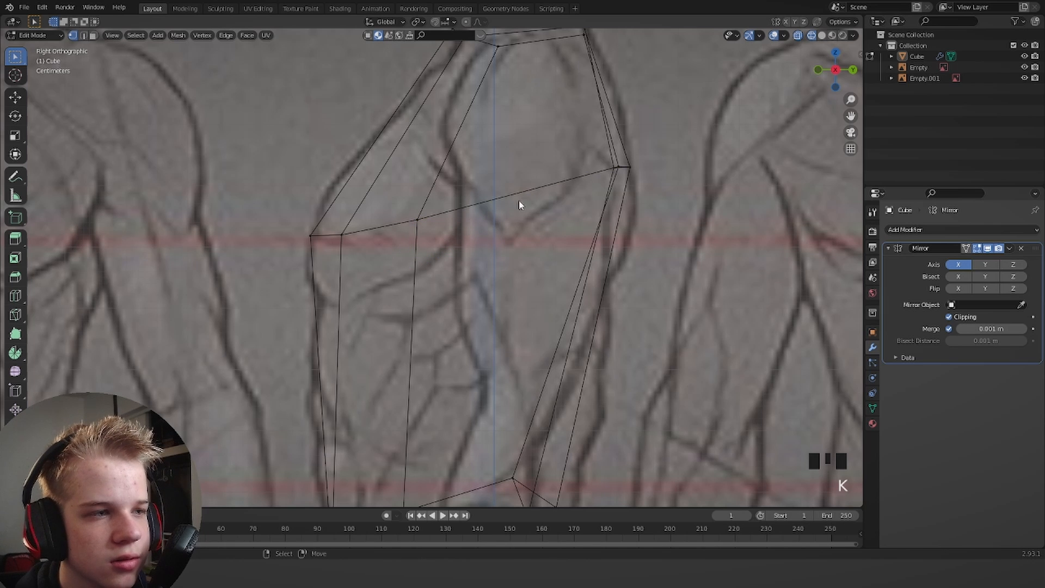
{"action": "key", "text": "z"}
{"action": "scroll", "coordinate": [548, 197], "scroll_direction": "down", "scroll_amount": 1}
{"action": "right_click", "coordinate": [423, 230]}
{"action": "key", "text": "g"}
{"action": "left_click", "coordinate": [451, 210]}
{"action": "key", "text": "z"}
{"action": "middle_click_drag", "start_coordinate": [430, 227], "coordinate": [454, 239], "text": "shift"}
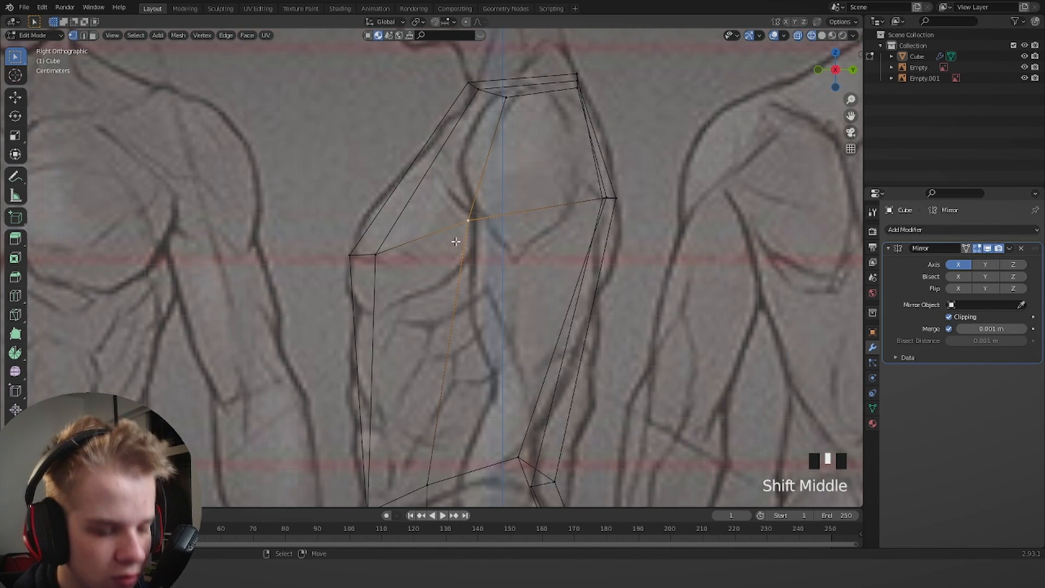
Add a horizontal loop cut around the torso just below the chest line.
{"action": "key", "text": "k"}
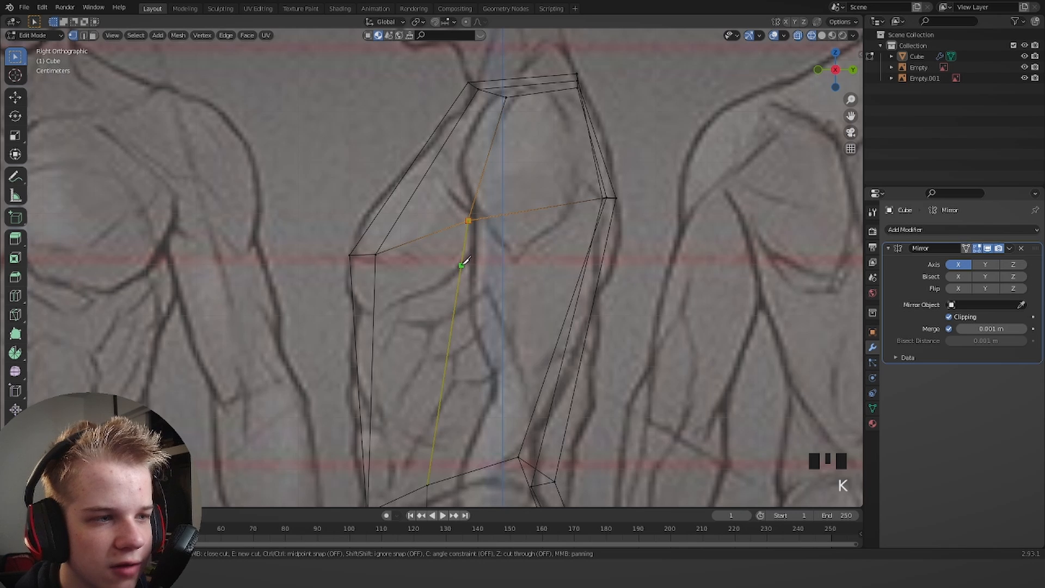
{"action": "right_click", "coordinate": [380, 303]}
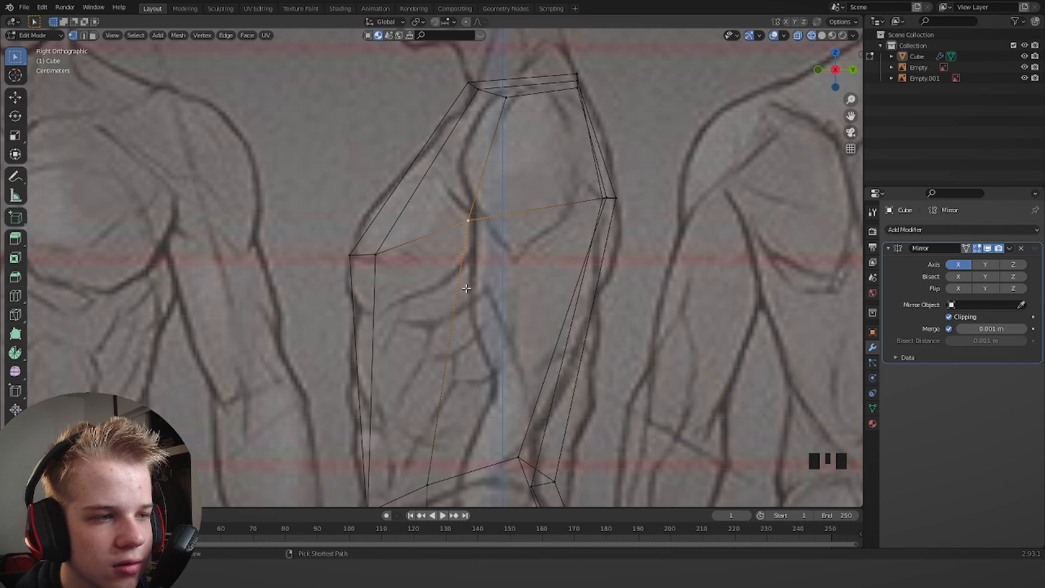
{"action": "key", "text": "ctrl+r"}
{"action": "left_click", "coordinate": [466, 276]}
{"action": "left_click", "coordinate": [479, 196]}
Adjust the front centre vertex of the loop below the chest, and move the front chest vertices above it.
{"action": "right_click", "coordinate": [357, 315]}
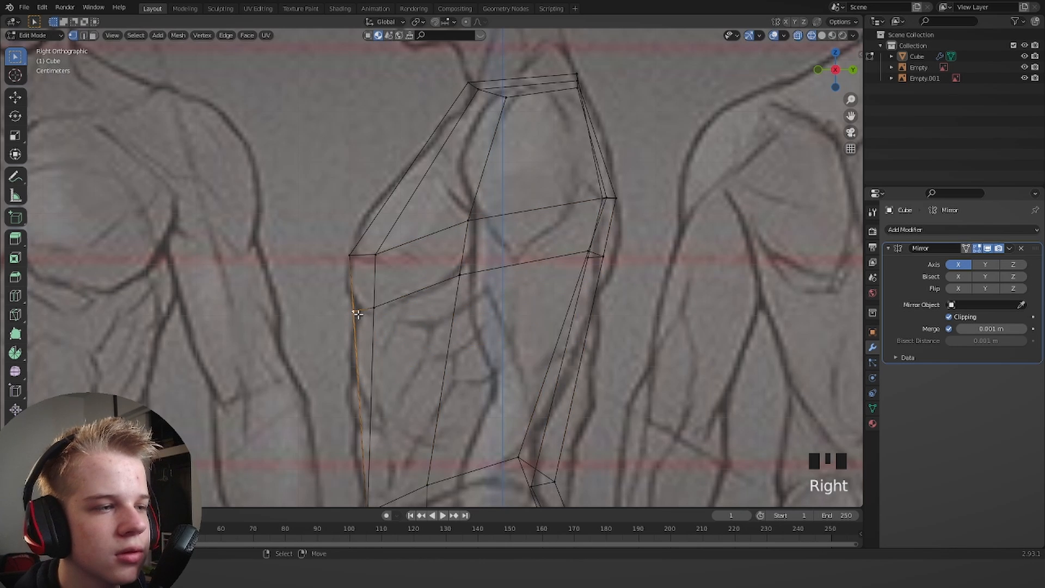
{"action": "key", "text": "g"}
{"action": "left_click", "coordinate": [409, 287]}
{"action": "left_click_drag", "start_coordinate": [341, 281], "coordinate": [397, 233]}
{"action": "key", "text": "g"}
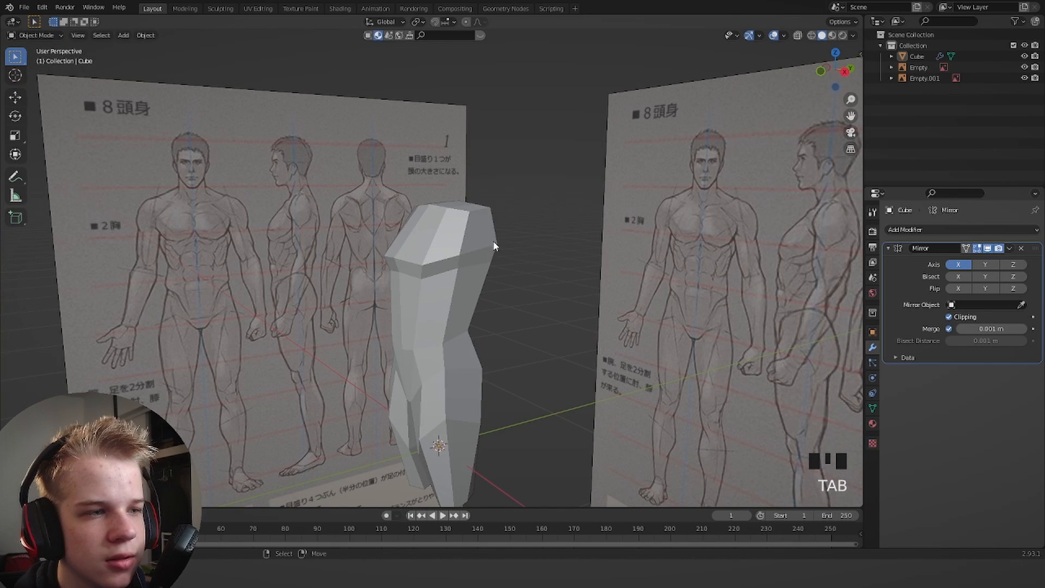
Extrude the torso's upper side face outward in the front view to form the shoulder.
{"action": "key", "text": "Tab"}
{"action": "right_click", "coordinate": [487, 239]}
{"action": "key", "text": "KP_1"}
{"action": "scroll", "coordinate": [367, 226], "scroll_direction": "up", "scroll_amount": 3}
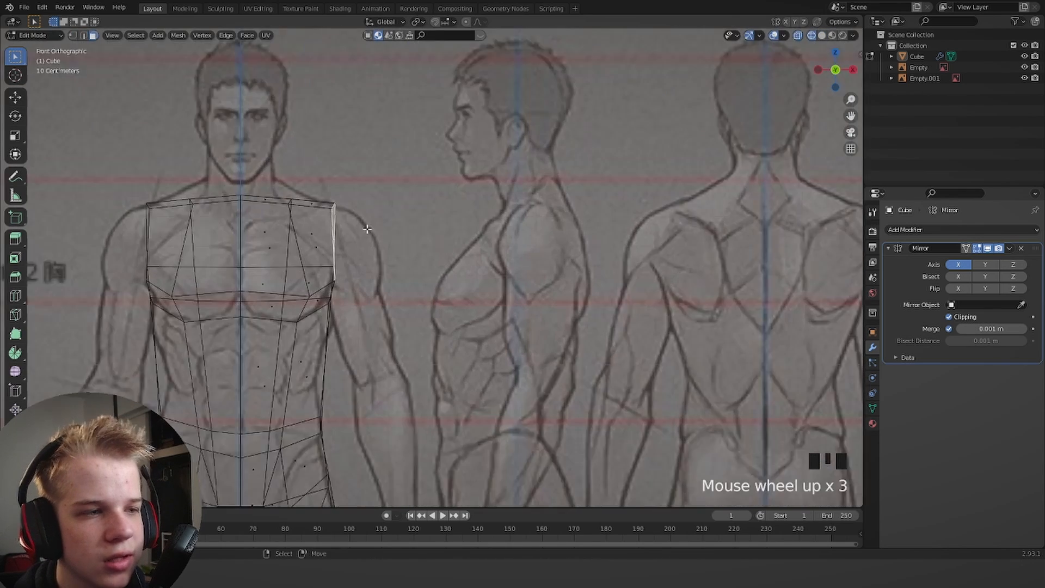
{"action": "key", "text": "e"}
{"action": "left_click", "coordinate": [407, 243]}
Move the shoulder's lower and upper outer edges onto the shoulder outline in the front reference.
{"action": "key", "text": "g"}
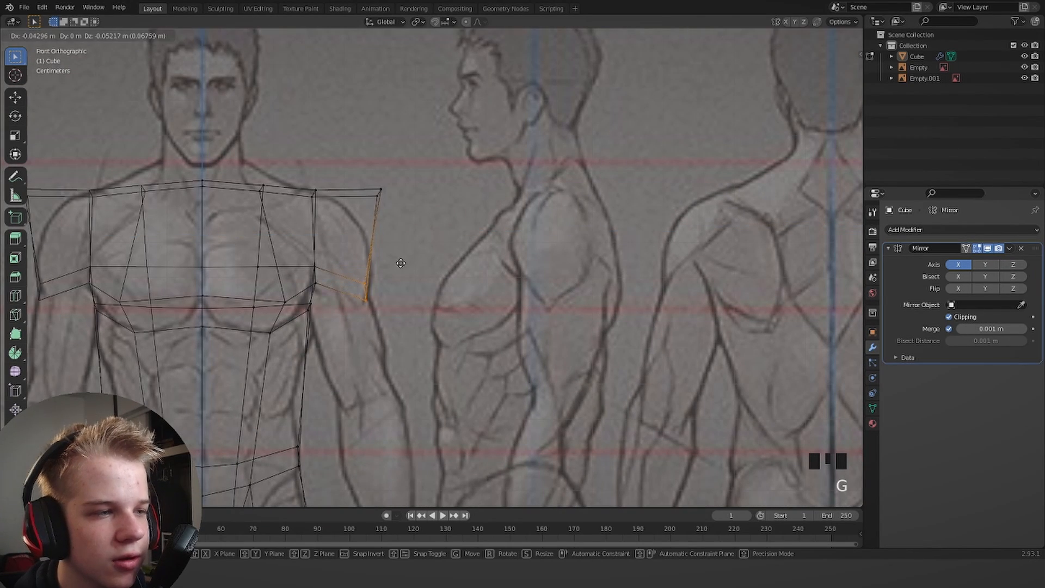
{"action": "left_click", "coordinate": [406, 259]}
{"action": "key", "text": "g"}
{"action": "left_click", "coordinate": [433, 197]}
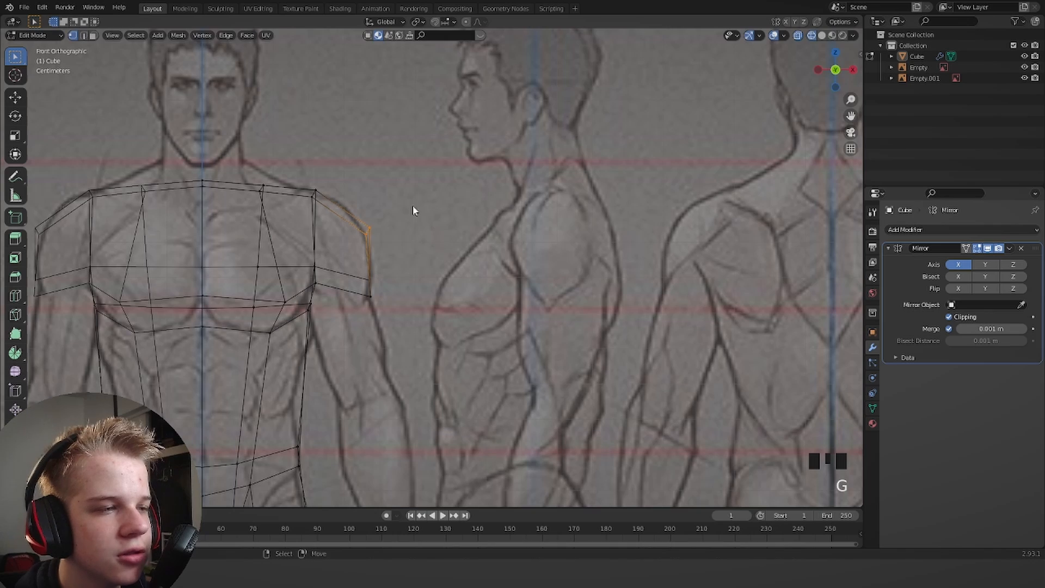
Move the armpit vertices in the front view so the shoulder's underside is level with its outer end.
{"action": "key", "text": "shift+z"}
{"action": "middle_click_drag", "start_coordinate": [415, 256], "coordinate": [483, 228], "text": "shift"}
{"action": "scroll", "coordinate": [483, 229], "scroll_direction": "down", "scroll_amount": 1}
{"action": "key", "text": "shift+z"}
{"action": "scroll", "coordinate": [398, 253], "scroll_direction": "up", "scroll_amount": 2}
{"action": "key", "text": "KP_1"}
{"action": "left_click_drag", "start_coordinate": [398, 257], "coordinate": [358, 220]}
{"action": "key", "text": "g"}
{"action": "left_click", "coordinate": [388, 251]}
{"action": "key", "text": "z"}
{"action": "key", "text": "z"}
{"action": "key", "text": "z"}
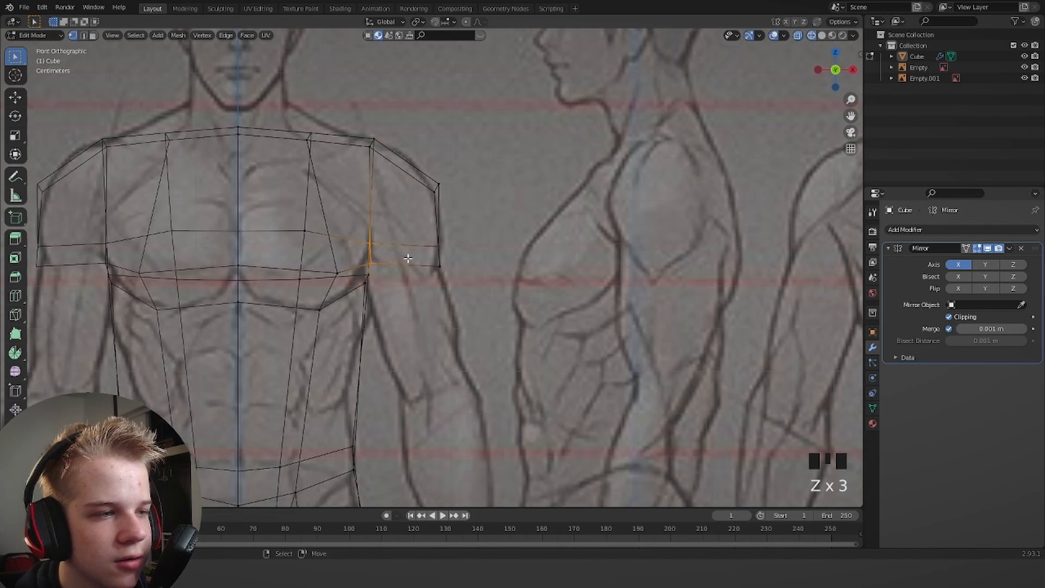
Extrude the shoulder's underside face downward as the upper arm and shift its end outward along the front reference arm.
{"action": "key", "text": "z"}
{"action": "scroll", "coordinate": [414, 255], "scroll_direction": "down", "scroll_amount": 4}
{"action": "middle_click_drag", "start_coordinate": [414, 255], "coordinate": [434, 215]}
{"action": "key", "text": "KP_1"}
{"action": "scroll", "coordinate": [435, 215], "scroll_direction": "up", "scroll_amount": 4}
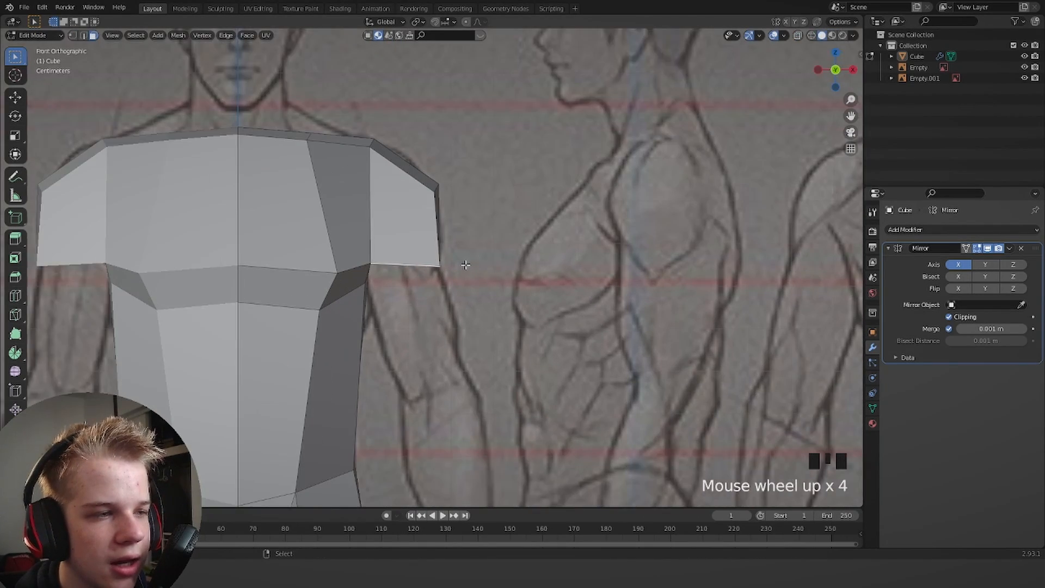
{"action": "middle_click_drag", "start_coordinate": [504, 280], "coordinate": [503, 229], "text": "shift"}
{"action": "key", "text": "e"}
{"action": "left_click", "coordinate": [477, 333]}
{"action": "key", "text": "z"}
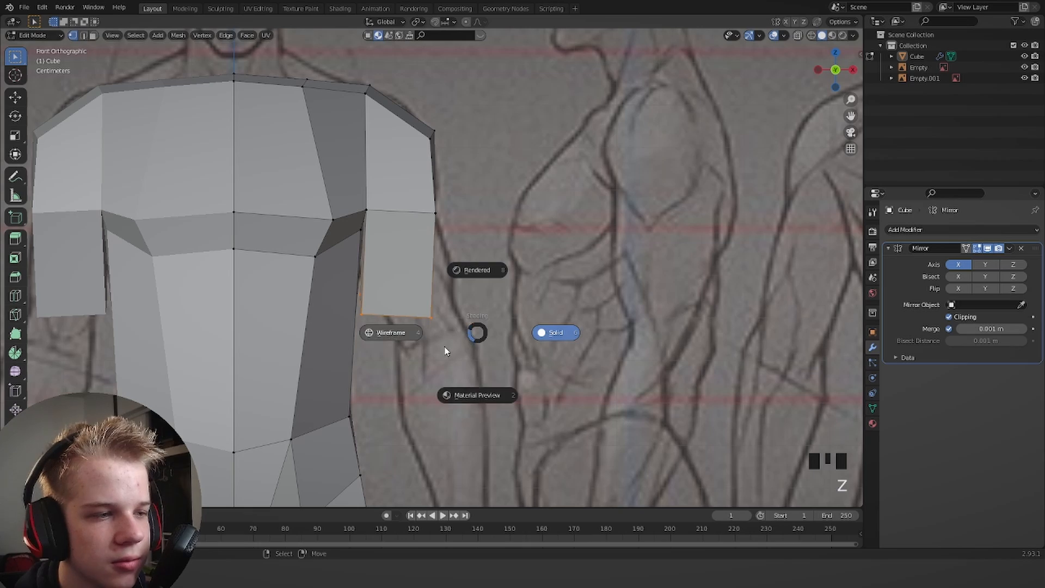
{"action": "key", "text": "g"}
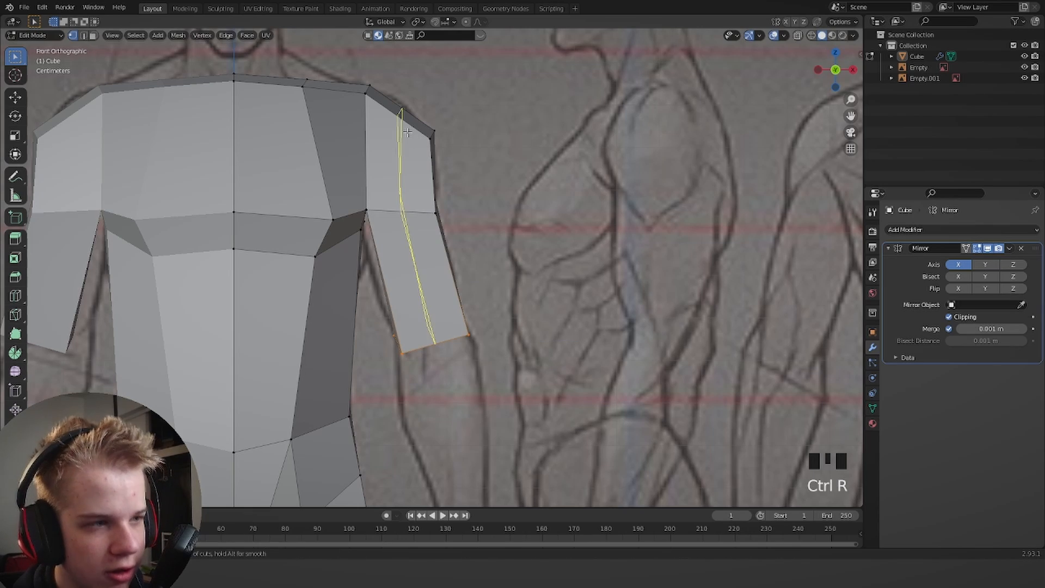
Add a lengthwise loop cut through the middle of the shoulder and upper arm.
{"action": "left_click", "coordinate": [407, 132]}
{"action": "left_click", "coordinate": [405, 133]}
{"action": "scroll", "coordinate": [419, 163], "scroll_direction": "down", "scroll_amount": 5}
{"action": "middle_click_drag", "start_coordinate": [496, 212], "coordinate": [452, 229]}
{"action": "scroll", "coordinate": [463, 234], "scroll_direction": "up", "scroll_amount": 4}
{"action": "middle_click_drag", "start_coordinate": [523, 237], "coordinate": [566, 240]}
{"action": "scroll", "coordinate": [495, 245], "scroll_direction": "down", "scroll_amount": 4}
{"action": "middle_click_drag", "start_coordinate": [471, 259], "coordinate": [537, 385]}
Select the two end faces of the upper arm and round them with LoopTools Circle.
{"action": "key", "text": "1"}
{"action": "right_click", "coordinate": [532, 389]}
{"action": "right_click", "coordinate": [509, 420], "text": "shift"}
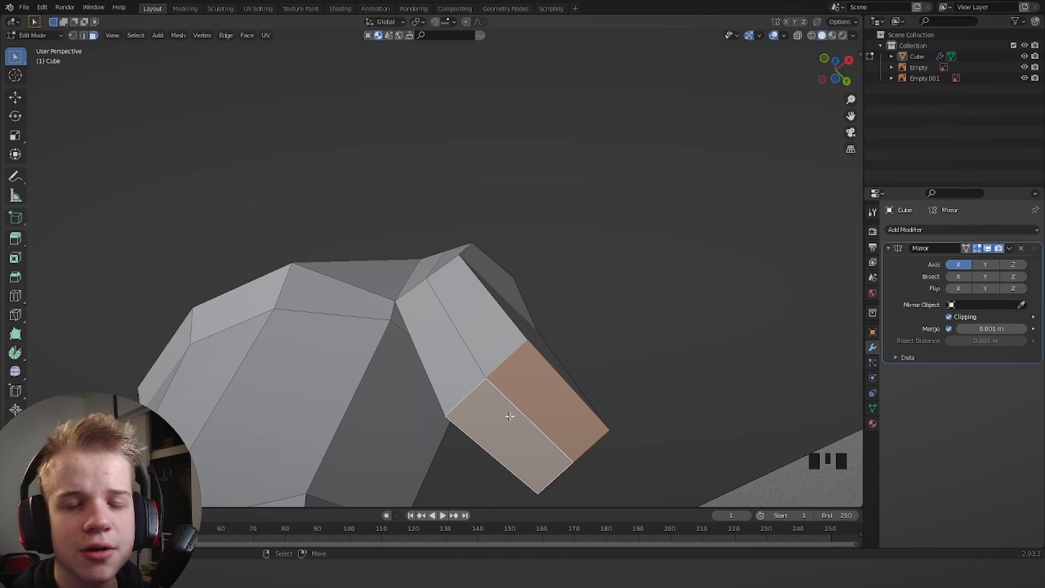
{"action": "key", "text": "KP_1"}
{"action": "scroll", "coordinate": [424, 264], "scroll_direction": "down", "scroll_amount": 6}
{"action": "key", "text": "w"}
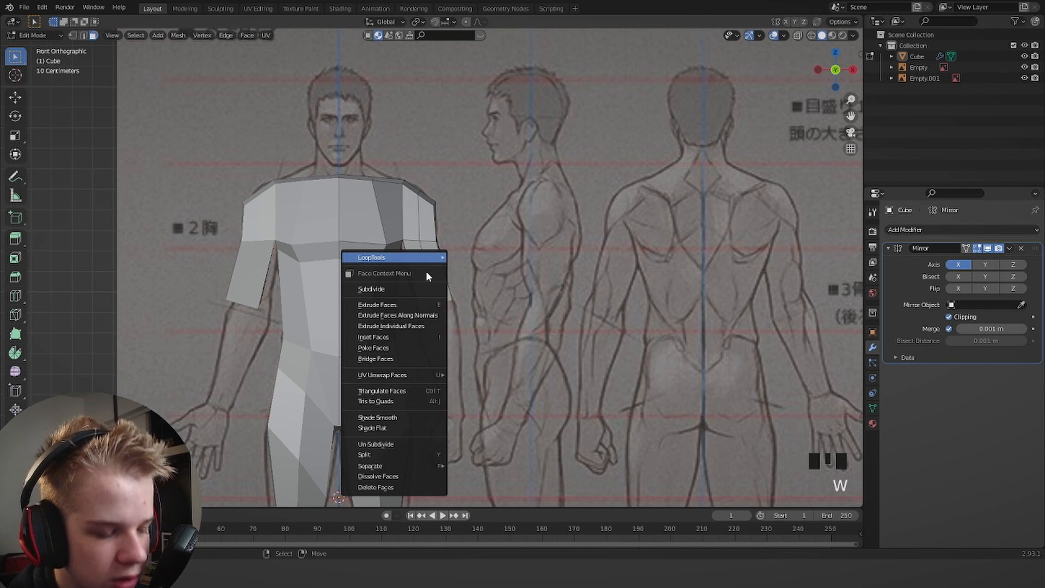
{"action": "mouse_move", "coordinate": [384, 260]}
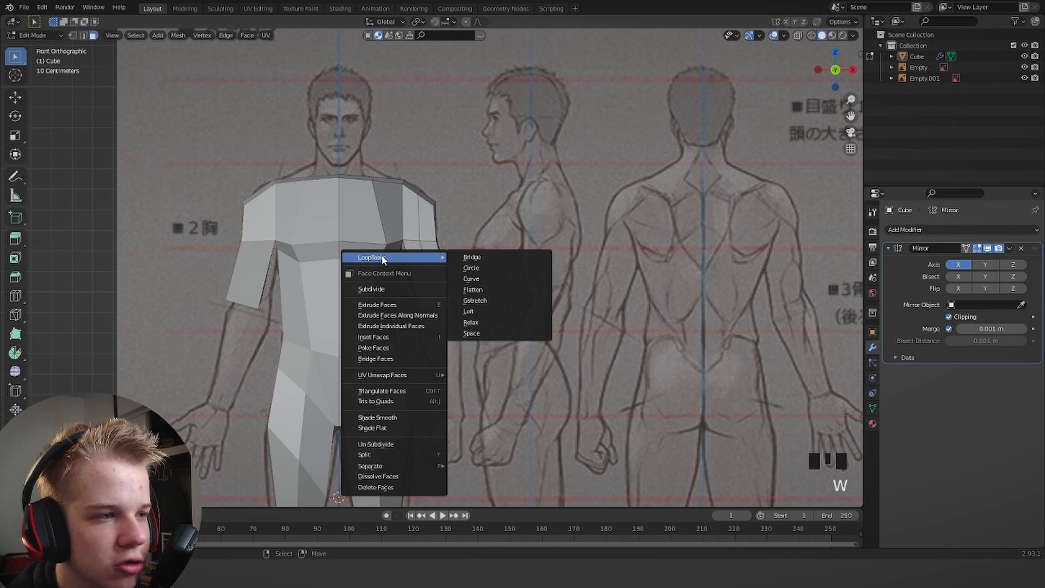
{"action": "left_click", "coordinate": [486, 268]}
Scale down the rounded end of the upper arm in the front view to match the reference arm.
{"action": "scroll", "coordinate": [518, 297], "scroll_direction": "up", "scroll_amount": 4}
{"action": "middle_click_drag", "start_coordinate": [525, 306], "coordinate": [550, 292]}
{"action": "key", "text": "KP_1"}
{"action": "key", "text": "s"}
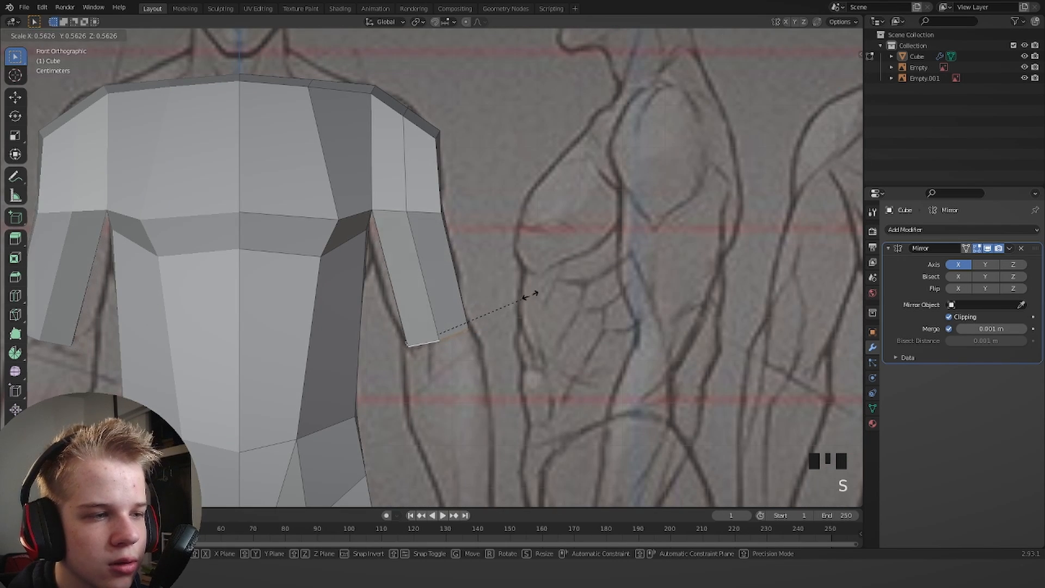
{"action": "left_click", "coordinate": [526, 296]}
Select the arm's vertex loop at armpit level and round it with LoopTools Circle.
{"action": "key", "text": "z"}
{"action": "left_click", "coordinate": [446, 308]}
{"action": "middle_click_drag", "start_coordinate": [576, 248], "coordinate": [578, 264], "text": "shift"}
{"action": "scroll", "coordinate": [578, 264], "scroll_direction": "up", "scroll_amount": 2}
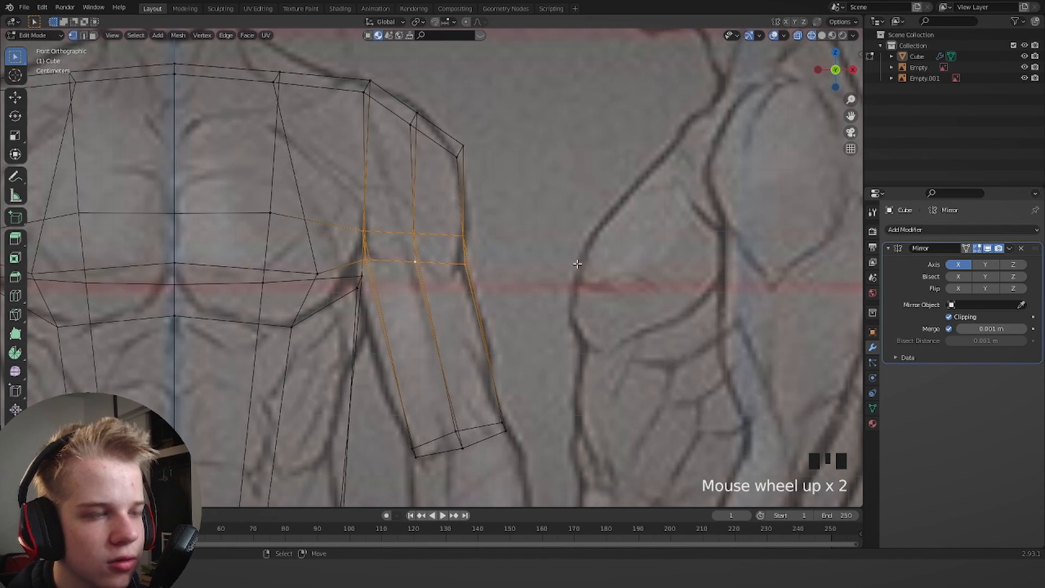
{"action": "key", "text": "w"}
{"action": "mouse_move", "coordinate": [552, 272]}
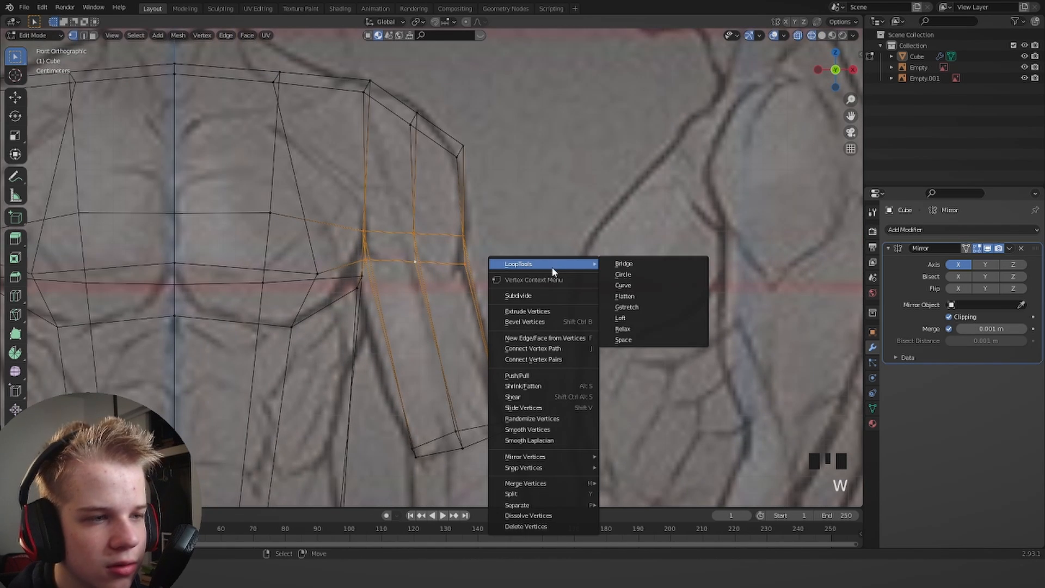
{"action": "left_click", "coordinate": [624, 275]}
{"action": "key", "text": "z"}
Move the front vertices of the arm's lower end forward in the right view and align the end in the front view.
{"action": "scroll", "coordinate": [463, 266], "scroll_direction": "up", "scroll_amount": 2}
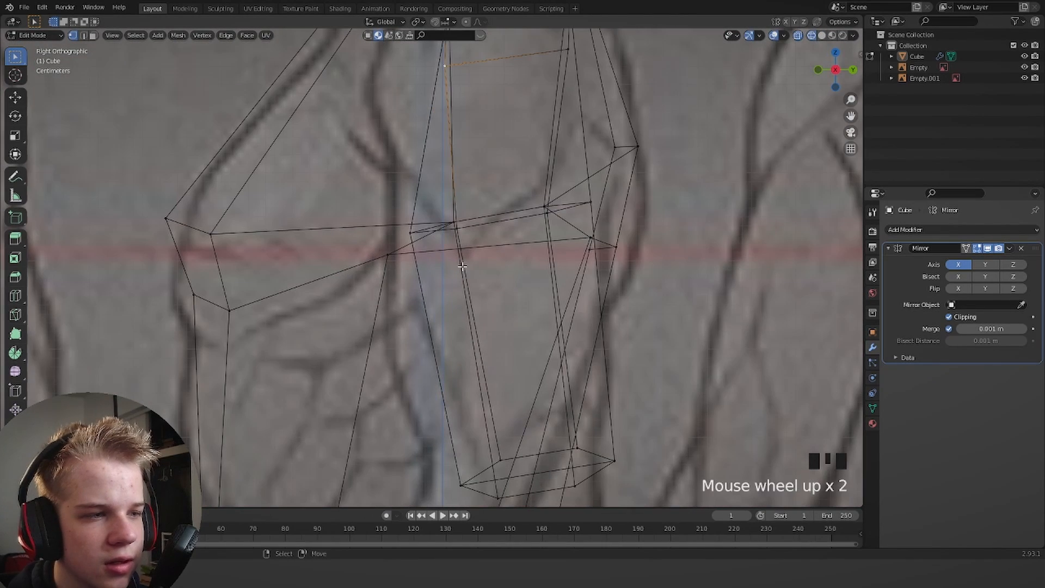
{"action": "middle_click_drag", "start_coordinate": [413, 234], "coordinate": [413, 314], "text": "shift"}
{"action": "key", "text": "g"}
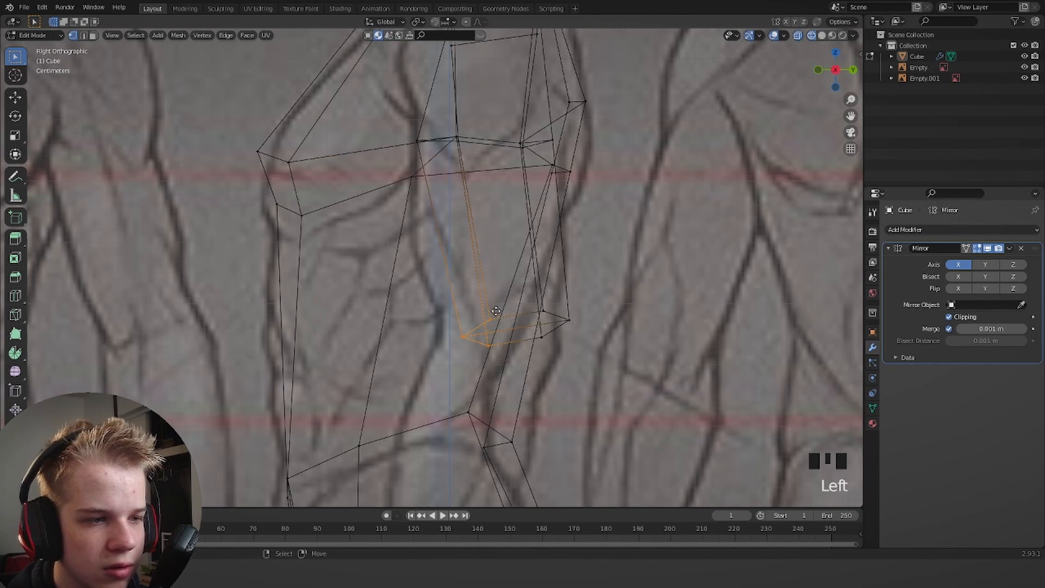
{"action": "key", "text": "g"}
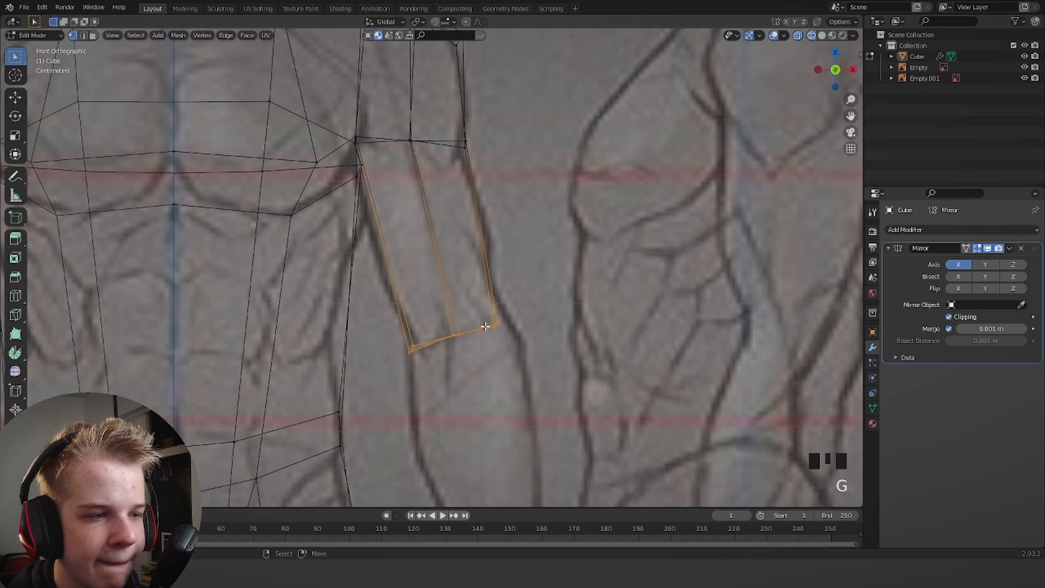
Move the rear vertices of the arm's lower end in the right view.
{"action": "key", "text": "grave"}
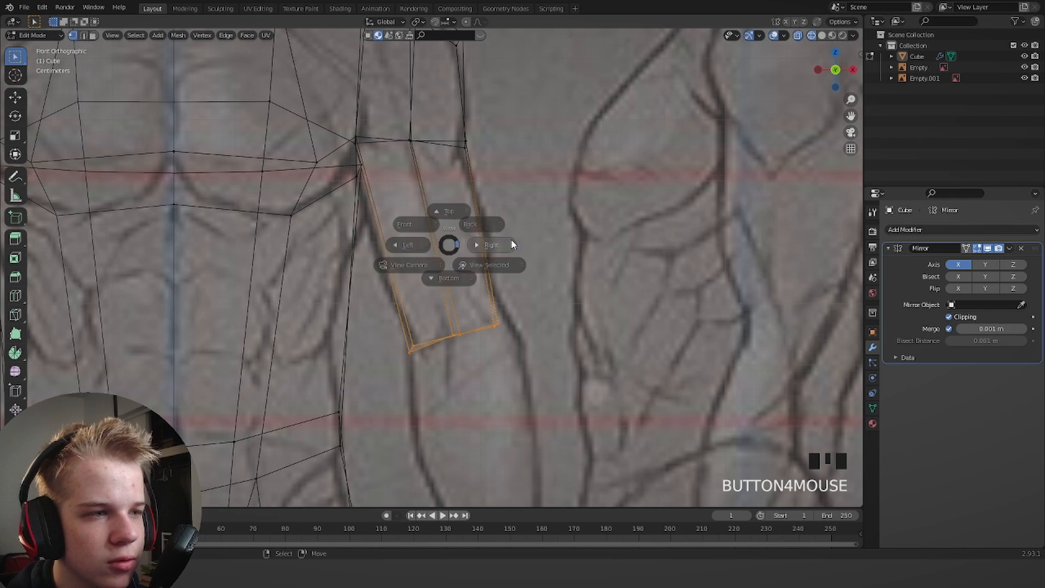
{"action": "left_click", "coordinate": [511, 245]}
{"action": "key", "text": "alt+a"}
{"action": "key", "text": "g"}
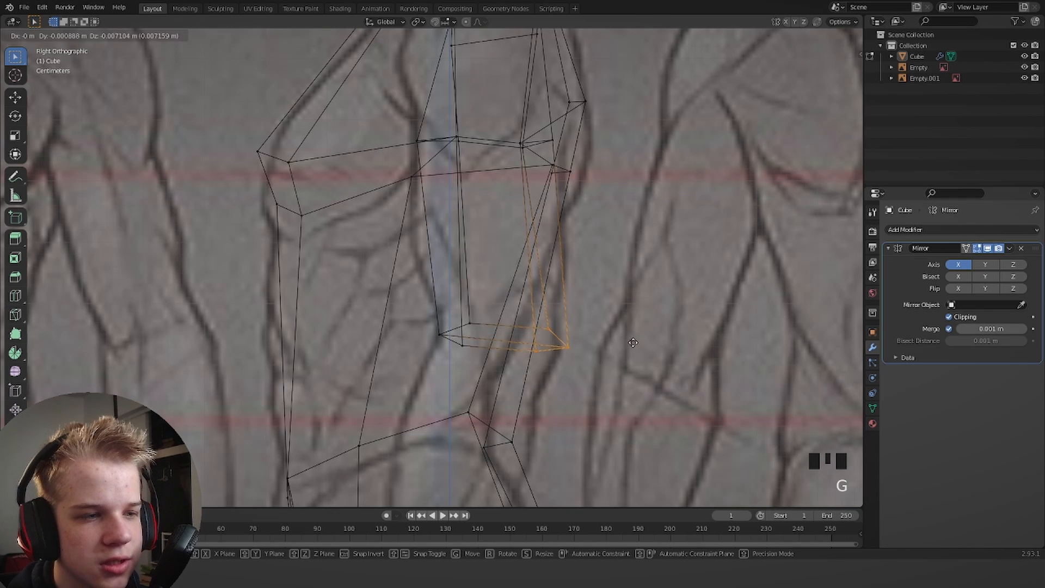
{"action": "left_click", "coordinate": [623, 349]}
Adjust the rear vertex of the arm's armpit-level loop in the right view.
{"action": "middle_click_drag", "start_coordinate": [622, 349], "coordinate": [597, 345], "text": "shift"}
{"action": "scroll", "coordinate": [550, 327], "scroll_direction": "up", "scroll_amount": 2}
{"action": "key", "text": "z"}
{"action": "key", "text": "z"}
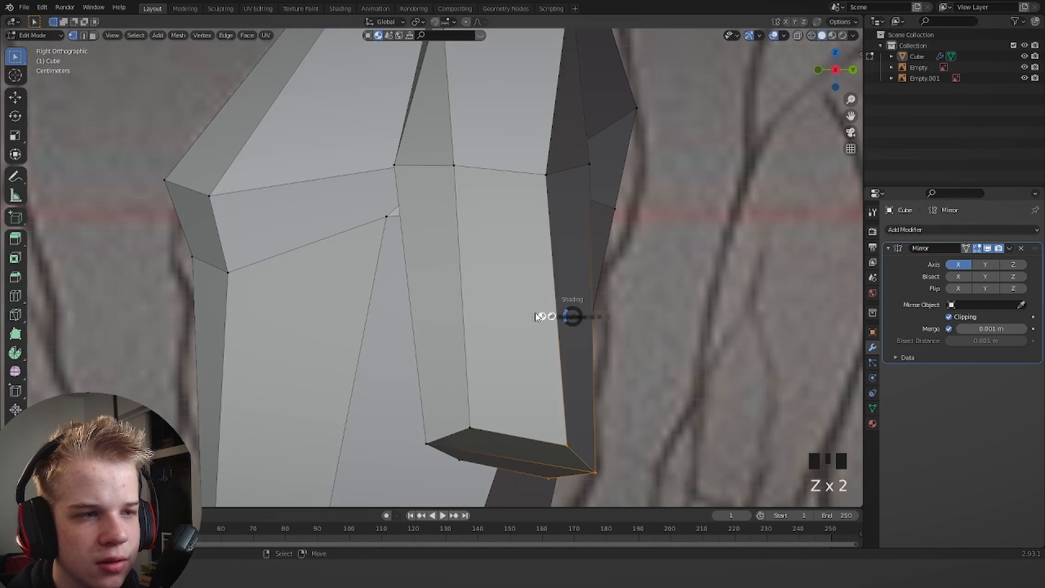
{"action": "key", "text": "g"}
{"action": "scroll", "coordinate": [544, 185], "scroll_direction": "down", "scroll_amount": 4}
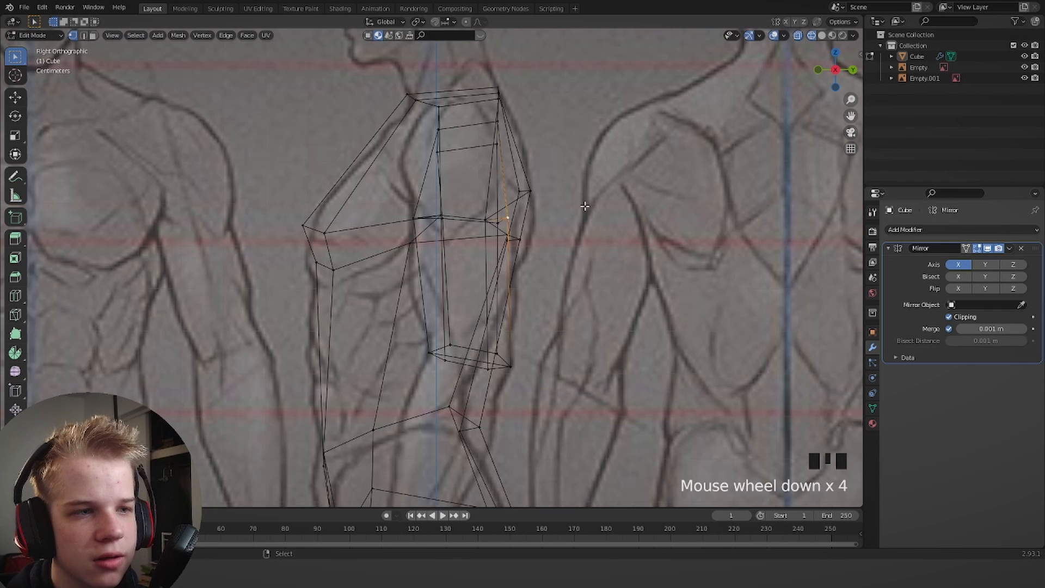
{"action": "key", "text": "g"}
Round the back of the shoulder in the top view by moving its middle, inner and outer rear top vertices.
{"action": "left_click", "coordinate": [481, 304]}
{"action": "key", "text": "g"}
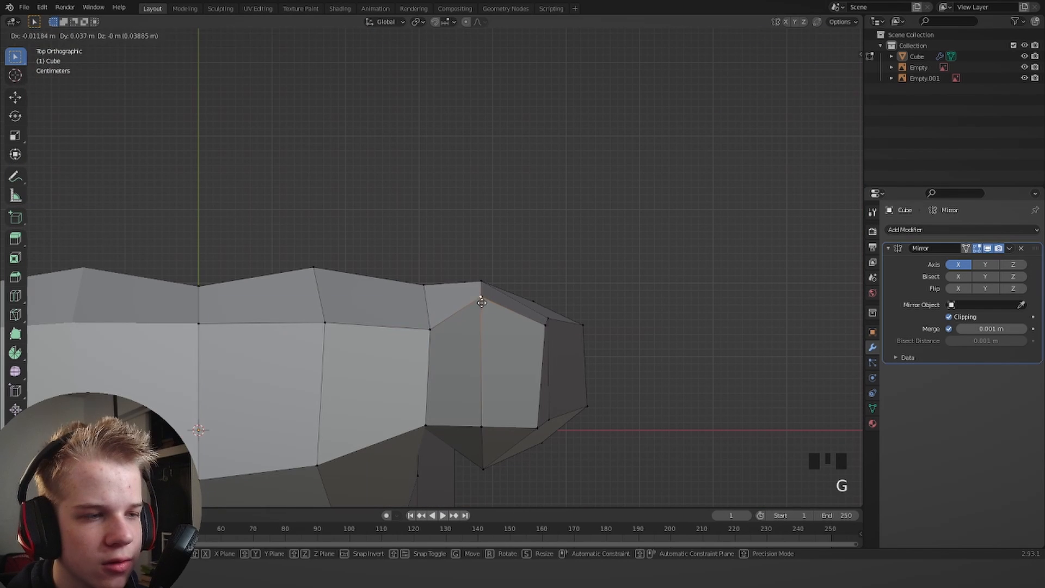
{"action": "left_click", "coordinate": [481, 299]}
{"action": "left_click", "coordinate": [426, 329]}
{"action": "key", "text": "g"}
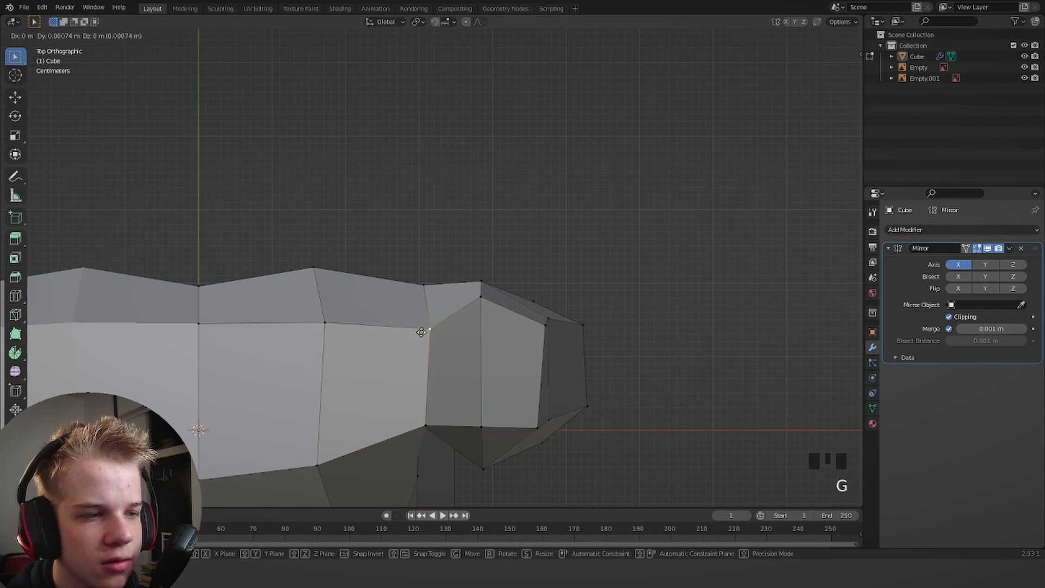
{"action": "left_click", "coordinate": [420, 316]}
{"action": "left_click", "coordinate": [544, 329]}
{"action": "key", "text": "g"}
{"action": "left_click", "coordinate": [540, 323]}
Move the shoulder's middle and inner front top vertices forward in the top view, checking them against the front reference.
{"action": "middle_click_drag", "start_coordinate": [540, 323], "coordinate": [347, 188], "text": "shift"}
{"action": "key", "text": "g"}
{"action": "left_click", "coordinate": [476, 364]}
{"action": "key", "text": "z"}
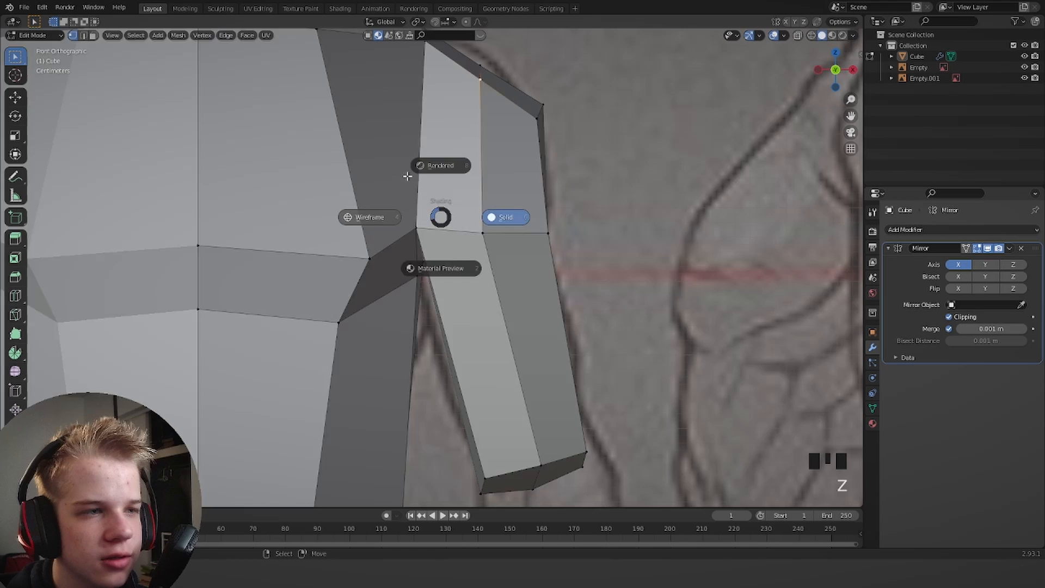
{"action": "left_click", "coordinate": [350, 215]}
{"action": "middle_click_drag", "start_coordinate": [350, 215], "coordinate": [432, 275], "text": "shift"}
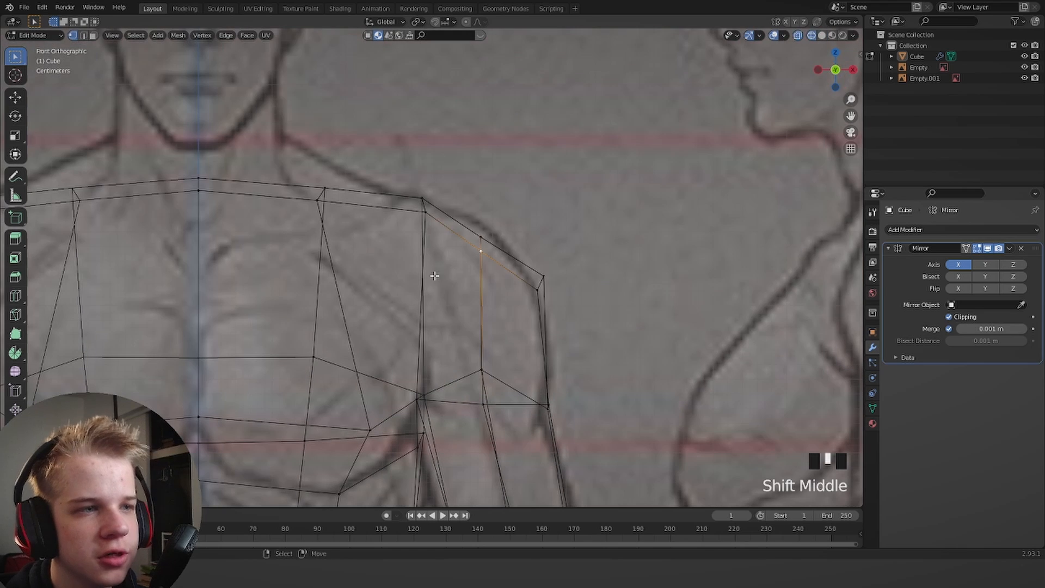
{"action": "key", "text": "g"}
{"action": "right_click", "coordinate": [399, 331]}
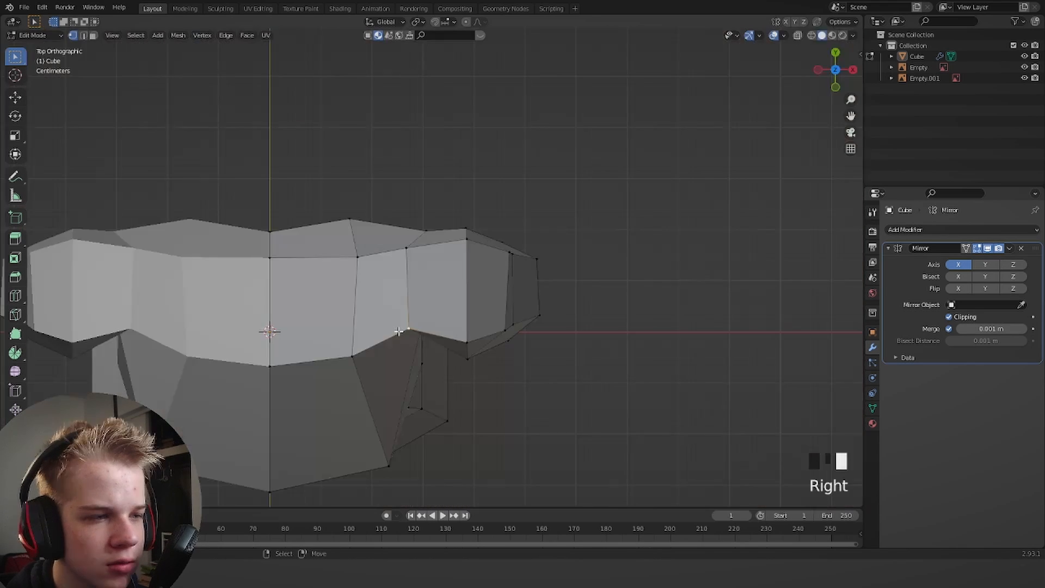
{"action": "key", "text": "g"}
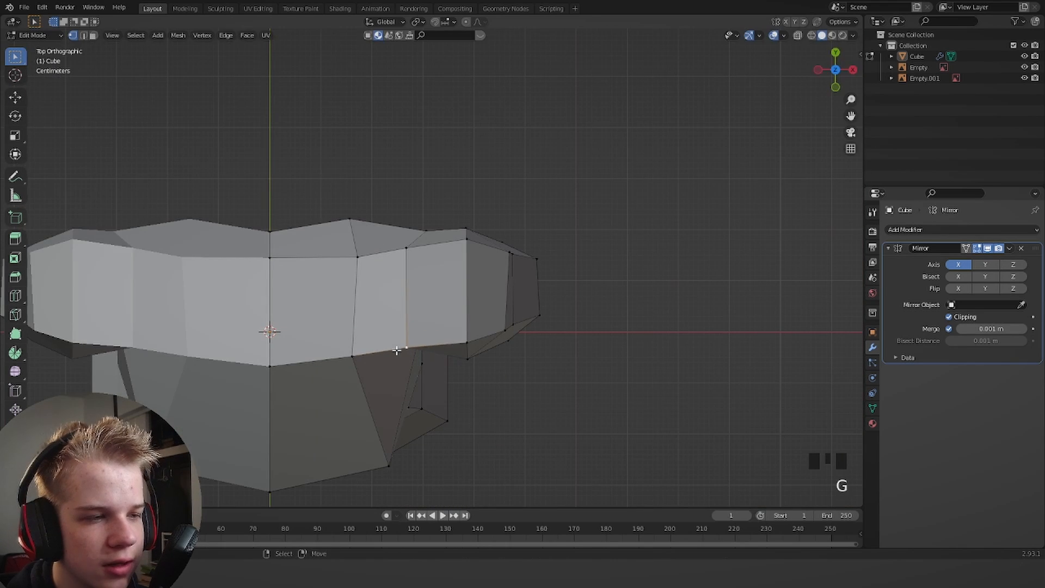
Knife-cut a new edge line around the torso between the chest and waist, running from the front across the side to the back.
{"action": "key", "text": "k"}
{"action": "left_click", "coordinate": [448, 260]}
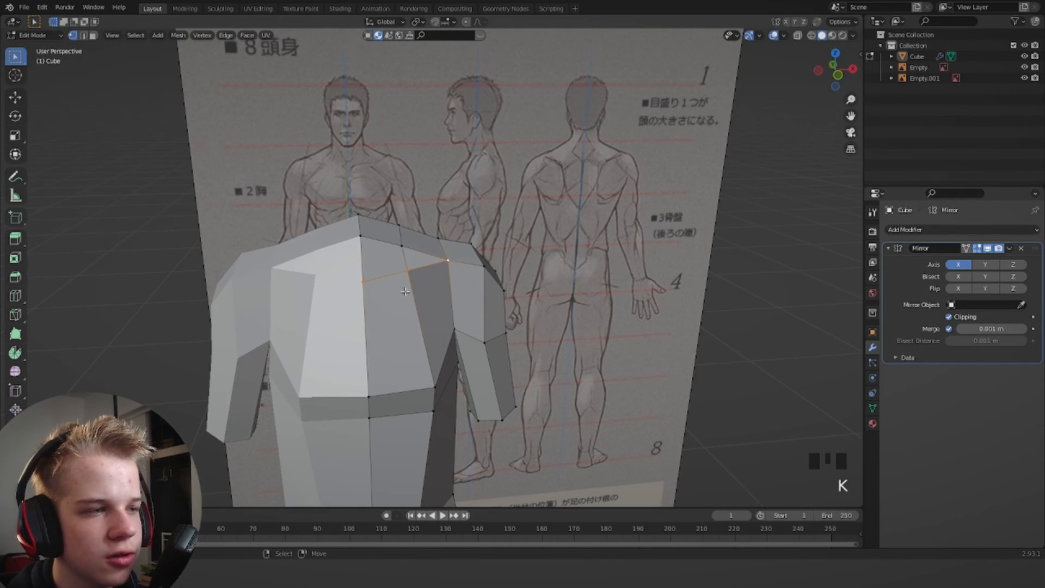
{"action": "key", "text": "grave"}
{"action": "left_click", "coordinate": [355, 289]}
{"action": "key", "text": "z"}
{"action": "middle_click_drag", "start_coordinate": [376, 305], "coordinate": [387, 360], "text": "shift"}
{"action": "scroll", "coordinate": [387, 359], "scroll_direction": "up", "scroll_amount": 3}
{"action": "middle_click_drag", "start_coordinate": [386, 403], "coordinate": [461, 269], "text": "shift"}
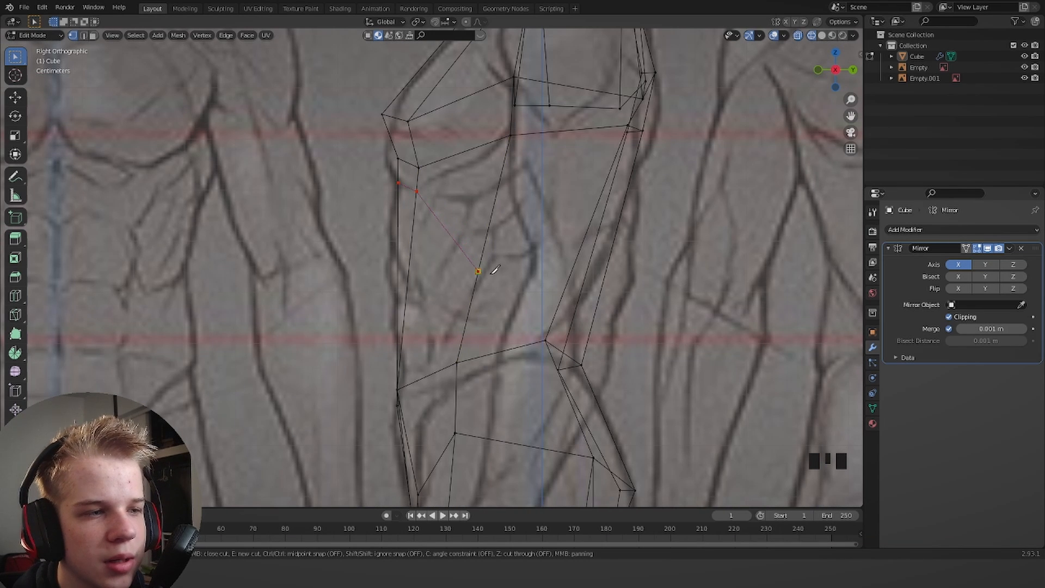
{"action": "key", "text": "grave"}
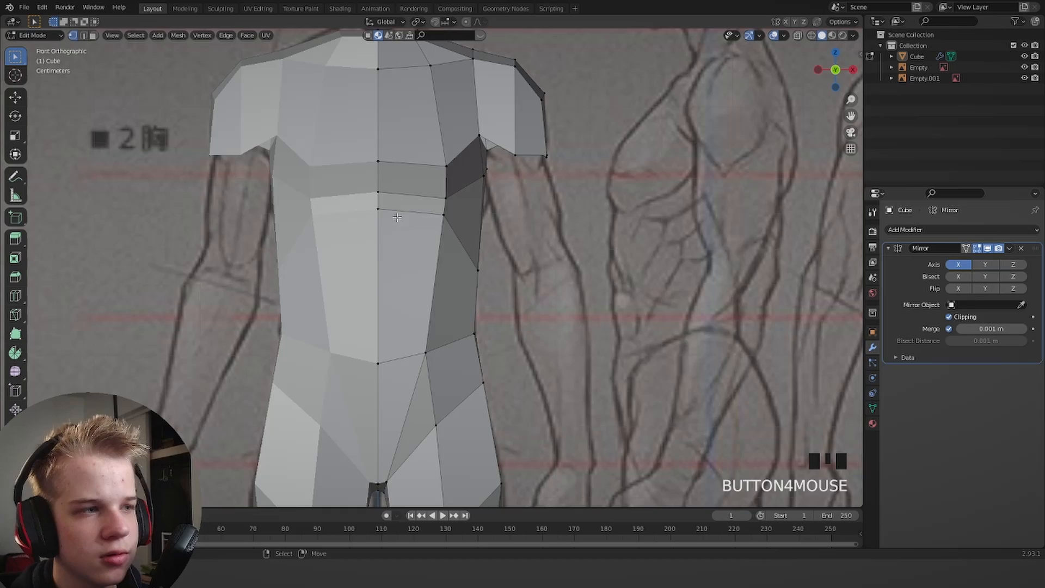
{"action": "key", "text": "grave"}
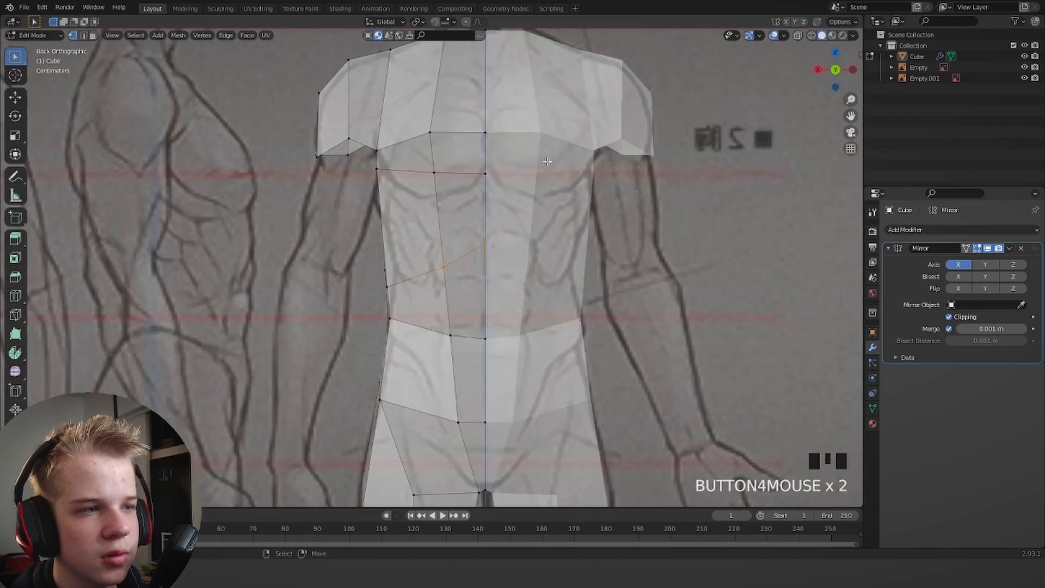
Adjust the torso's outer chest-level vertex and the armpit vertex in the back view to follow the body outline.
{"action": "middle_click_drag", "start_coordinate": [378, 177], "coordinate": [395, 243], "text": "shift"}
{"action": "left_click", "coordinate": [391, 243]}
{"action": "key", "text": "g"}
{"action": "left_click", "coordinate": [376, 244]}
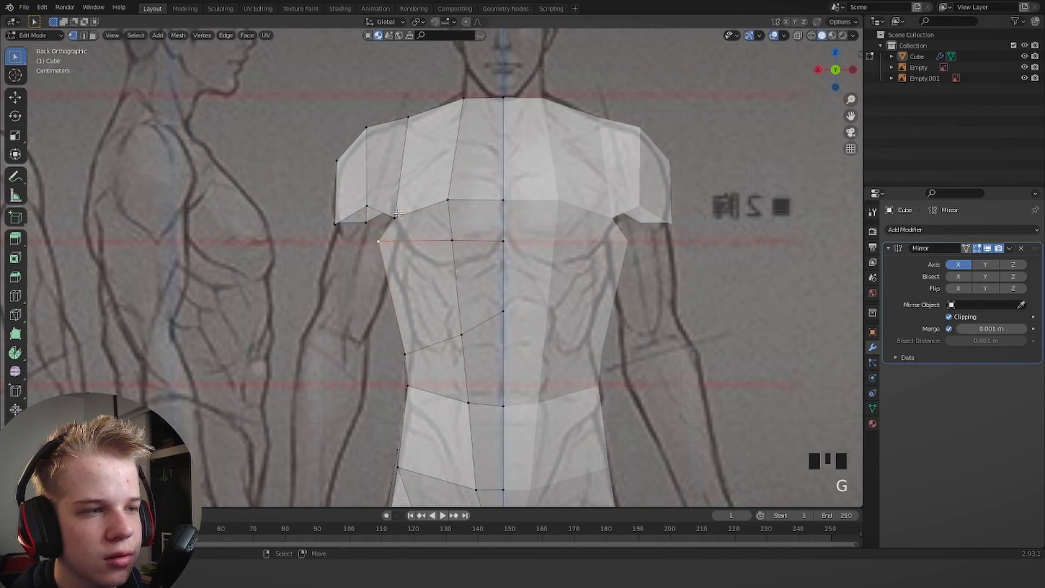
{"action": "right_click", "coordinate": [395, 219]}
{"action": "key", "text": "g"}
{"action": "left_click", "coordinate": [373, 220]}
{"action": "right_click", "coordinate": [379, 243]}
{"action": "key", "text": "g"}
{"action": "left_click", "coordinate": [382, 251]}
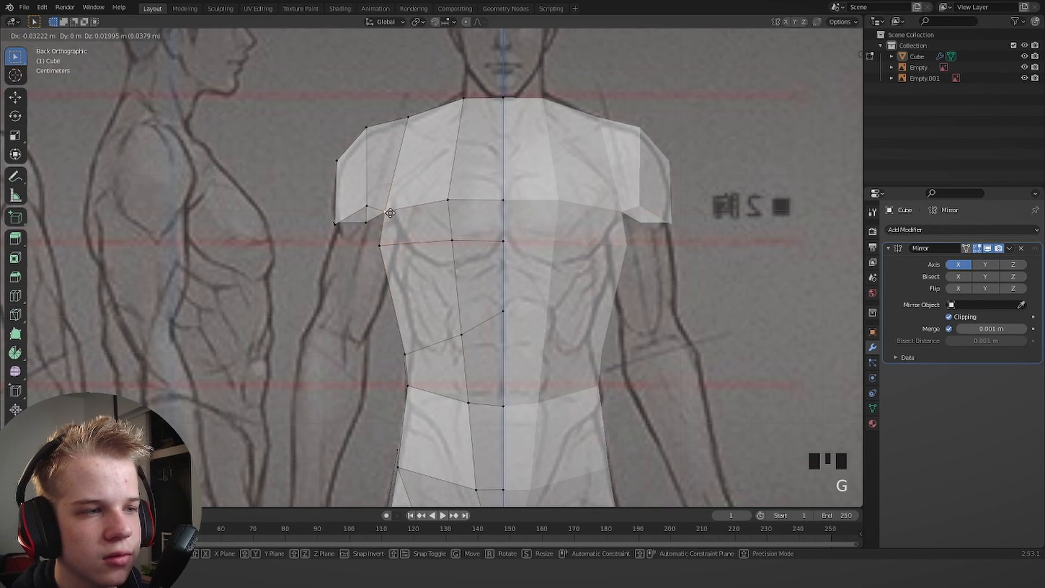
Move the side vertex below the chest and the front waist vertex in the right view.
{"action": "middle_click_drag", "start_coordinate": [383, 250], "coordinate": [436, 273]}
{"action": "key", "text": "KP_1"}
{"action": "middle_click_drag", "start_coordinate": [485, 296], "coordinate": [436, 349]}
{"action": "scroll", "coordinate": [430, 294], "scroll_direction": "up", "scroll_amount": 3}
{"action": "right_click", "coordinate": [439, 388]}
{"action": "key", "text": "KP_3"}
{"action": "middle_click_drag", "start_coordinate": [496, 375], "coordinate": [442, 358], "text": "shift"}
{"action": "right_click", "coordinate": [464, 237]}
{"action": "key", "text": "g"}
{"action": "right_click", "coordinate": [437, 366]}
{"action": "key", "text": "g"}
{"action": "scroll", "coordinate": [335, 385], "scroll_direction": "down", "scroll_amount": 3}
{"action": "key", "text": "Tab"}
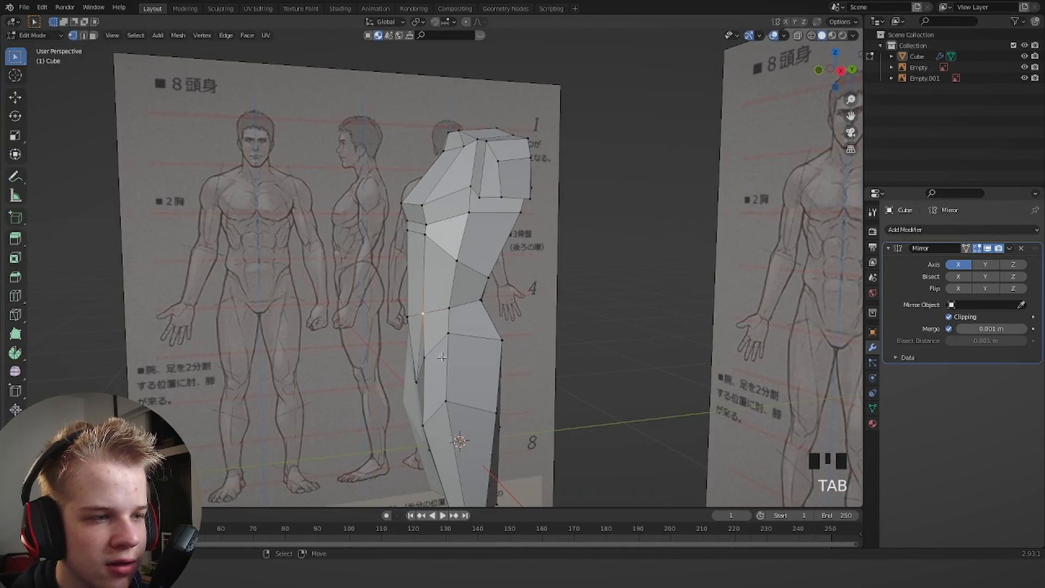
Refine the torso profile in the right view by adjusting the front hip vertex and the chest and lower rib vertices.
{"action": "key", "text": "grave"}
{"action": "left_click", "coordinate": [523, 348]}
{"action": "scroll", "coordinate": [523, 349], "scroll_direction": "up", "scroll_amount": 2}
{"action": "scroll", "coordinate": [522, 348], "scroll_direction": "up", "scroll_amount": 1}
{"action": "key", "text": "g"}
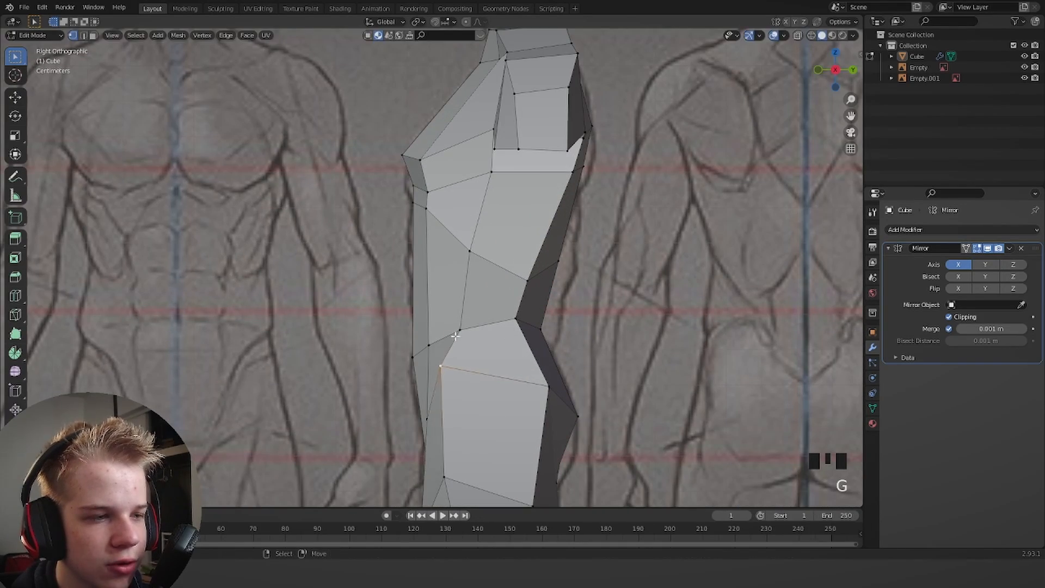
{"action": "key", "text": "shift+z"}
{"action": "left_click_drag", "start_coordinate": [584, 222], "coordinate": [541, 273]}
{"action": "key", "text": "Tab"}
{"action": "middle_click_drag", "start_coordinate": [541, 273], "coordinate": [548, 226]}
{"action": "key", "text": "Tab"}
Move the outer vertices of the arm's lower end in the right view to follow the deltoid outline.
{"action": "scroll", "coordinate": [543, 283], "scroll_direction": "up", "scroll_amount": 5}
{"action": "key", "text": "shift+z"}
{"action": "key", "text": "alt+a"}
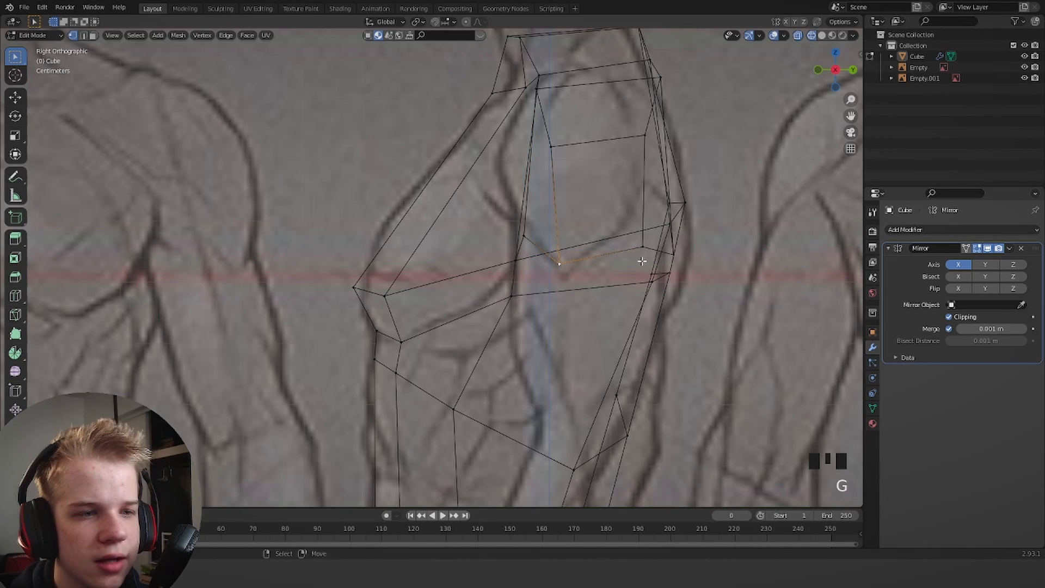
{"action": "left_click", "coordinate": [719, 265]}
Extrude the arm's lower end downward to form the upper arm.
{"action": "scroll", "coordinate": [642, 277], "scroll_direction": "down", "scroll_amount": 2}
{"action": "mouse_move", "coordinate": [718, 265]}
{"action": "middle_mouse_down"}
{"action": "mouse_move", "coordinate": [642, 278]}
{"action": "mouse_move", "coordinate": [538, 261]}
{"action": "mouse_move", "coordinate": [560, 246]}
{"action": "middle_mouse_up"}
{"action": "key", "text": "g"}
{"action": "left_click", "coordinate": [538, 251]}
{"action": "left_click", "coordinate": [532, 245]}
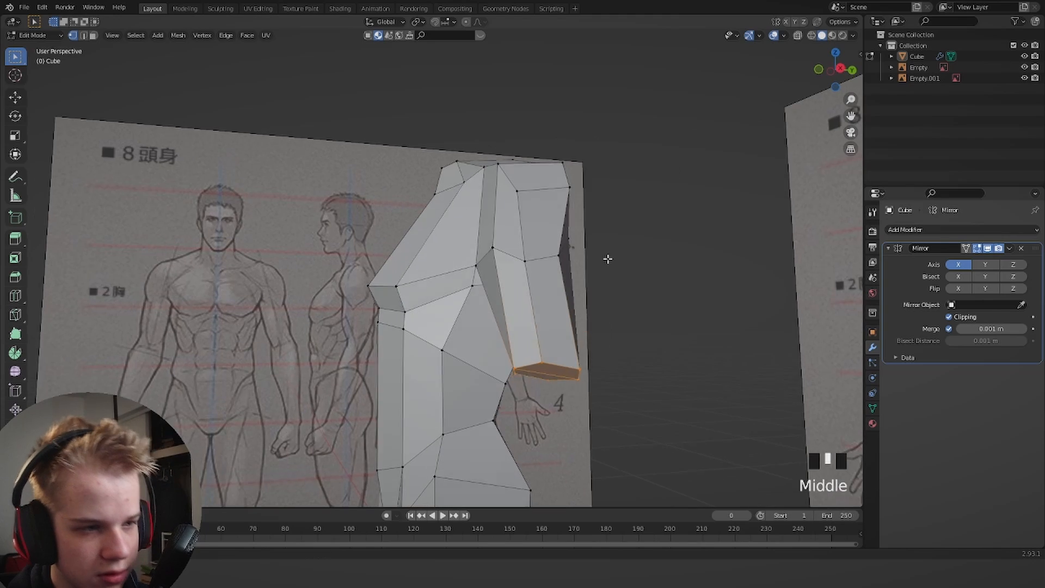
{"action": "key", "text": "alt+a"}
Move the arm's outer and inner armpit-level vertices to match the front reference.
{"action": "middle_click_drag", "start_coordinate": [607, 259], "coordinate": [565, 285]}
{"action": "scroll", "coordinate": [565, 285], "scroll_direction": "up", "scroll_amount": 3}
{"action": "key", "text": "KP_1"}
{"action": "middle_click_drag", "start_coordinate": [498, 201], "coordinate": [464, 214], "text": "shift"}
{"action": "key", "text": "z"}
{"action": "right_click", "coordinate": [501, 274]}
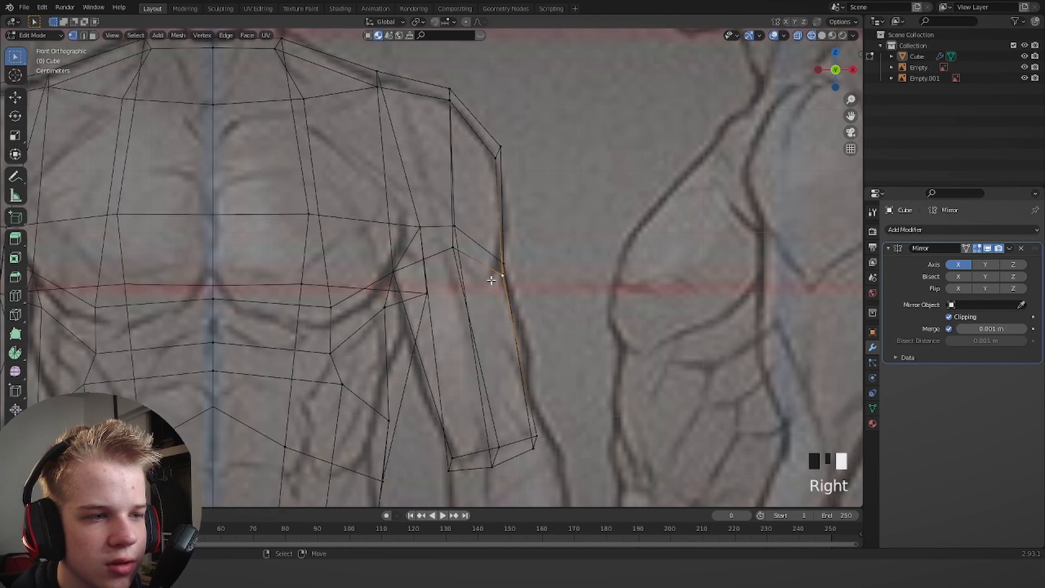
{"action": "key", "text": "z"}
{"action": "key", "text": "g"}
{"action": "left_click", "coordinate": [397, 256]}
{"action": "key", "text": "z"}
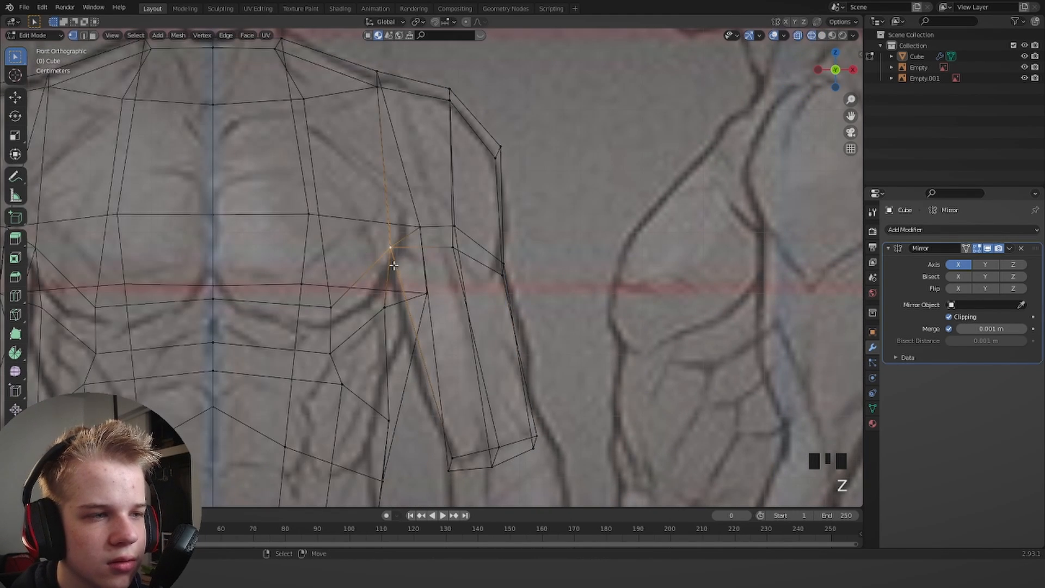
{"action": "key", "text": "z"}
Add an edge loop to the upper arm just below armpit level and move the front armpit vertex outward in the front view.
{"action": "scroll", "coordinate": [471, 263], "scroll_direction": "down", "scroll_amount": 4}
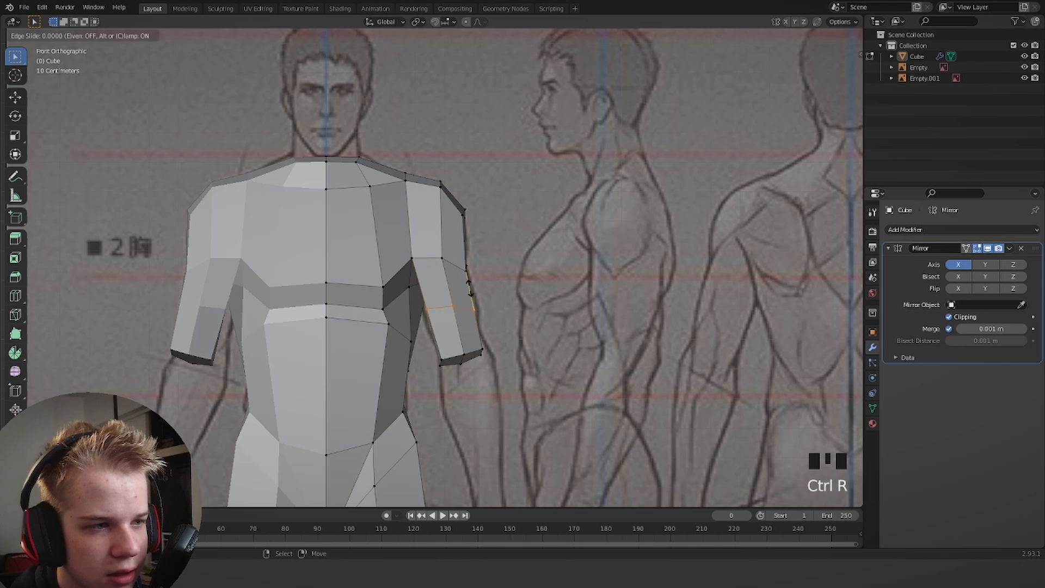
{"action": "key", "text": "z"}
{"action": "right_click", "coordinate": [421, 256]}
{"action": "key", "text": "z"}
{"action": "key", "text": "g"}
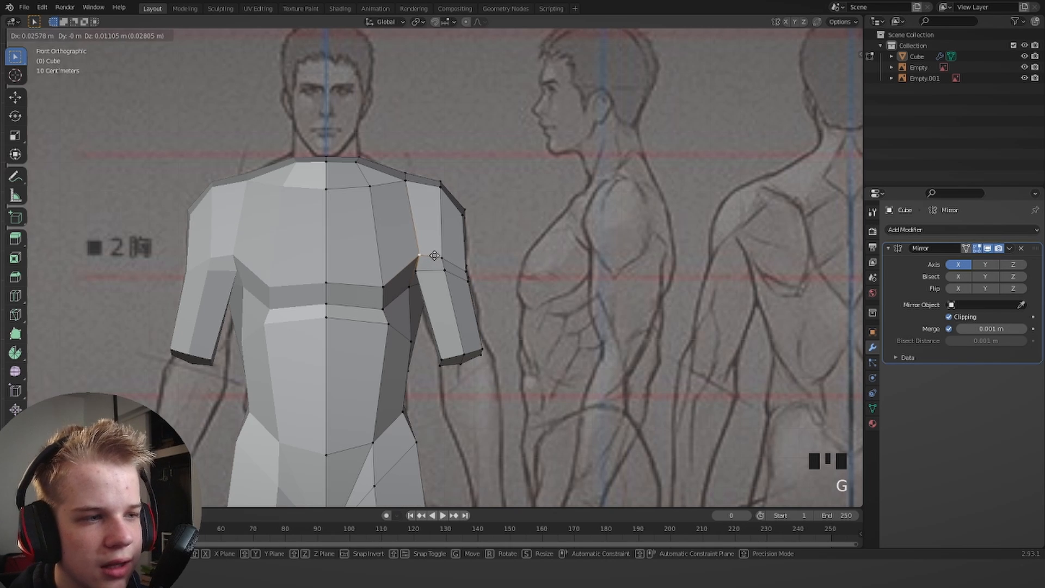
{"action": "key", "text": "Tab"}
{"action": "scroll", "coordinate": [485, 283], "scroll_direction": "down", "scroll_amount": 5}
{"action": "scroll", "coordinate": [485, 286], "scroll_direction": "up", "scroll_amount": 11}
{"action": "key", "text": "Tab"}
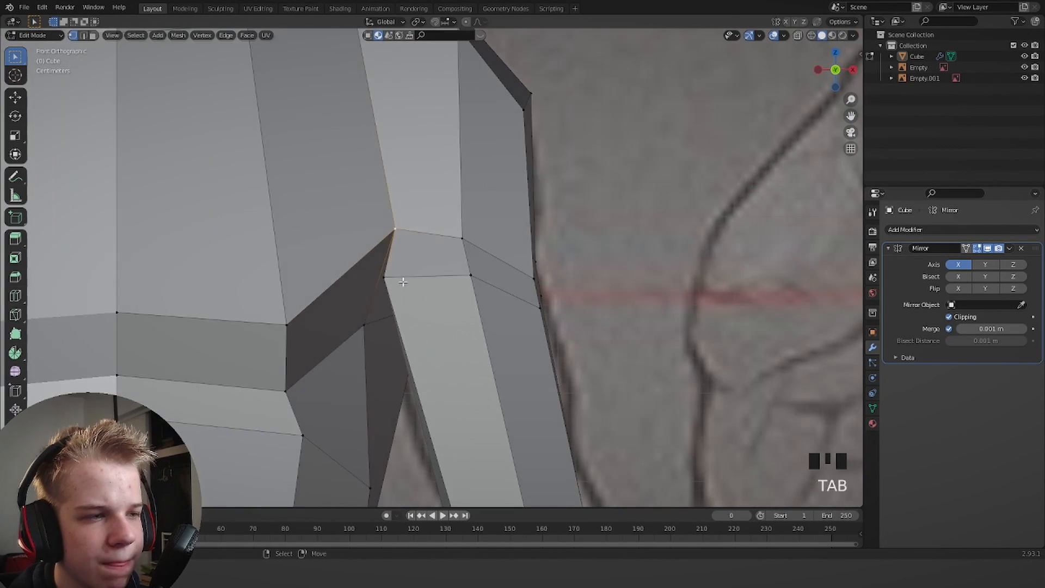
Adjust the inner vertex of the arm's new edge loop in the front view.
{"action": "key", "text": "z"}
{"action": "right_click", "coordinate": [382, 275]}
{"action": "key", "text": "g"}
{"action": "left_click", "coordinate": [383, 273]}
{"action": "key", "text": "z"}
Move the rear edge of the arm loop just below the armpit in the right view and check the arm's silhouette.
{"action": "key", "text": "KP_3"}
{"action": "scroll", "coordinate": [600, 296], "scroll_direction": "down", "scroll_amount": 2}
{"action": "middle_click_drag", "start_coordinate": [599, 296], "coordinate": [484, 287], "text": "shift"}
{"action": "key", "text": "g"}
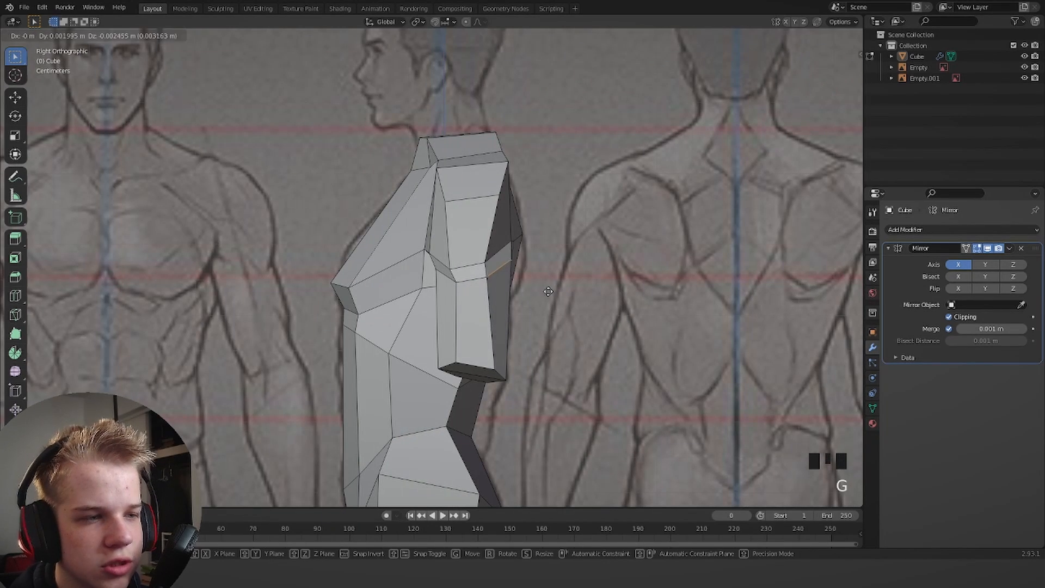
{"action": "left_click", "coordinate": [494, 297]}
{"action": "key", "text": "Tab"}
{"action": "scroll", "coordinate": [482, 293], "scroll_direction": "down", "scroll_amount": 6}
{"action": "scroll", "coordinate": [479, 292], "scroll_direction": "up", "scroll_amount": 7}
{"action": "key", "text": "Tab"}
{"action": "key", "text": "z"}
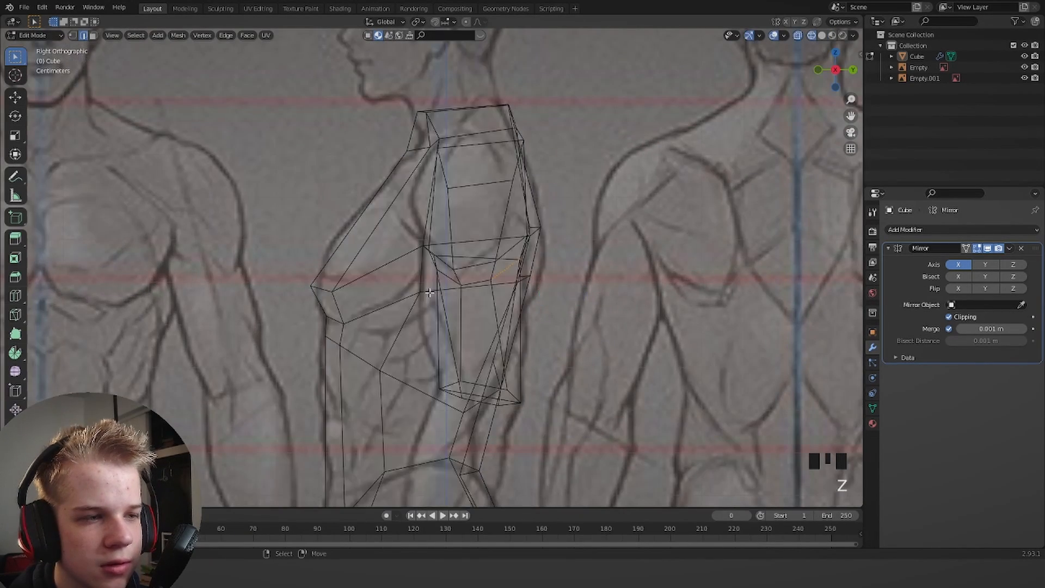
Widen the outer face of the arm in the right view by repositioning the front and rear vertices of both loops near the armpit.
{"action": "scroll", "coordinate": [442, 248], "scroll_direction": "up", "scroll_amount": 2}
{"action": "key", "text": "1"}
{"action": "key", "text": "z"}
{"action": "key", "text": "g"}
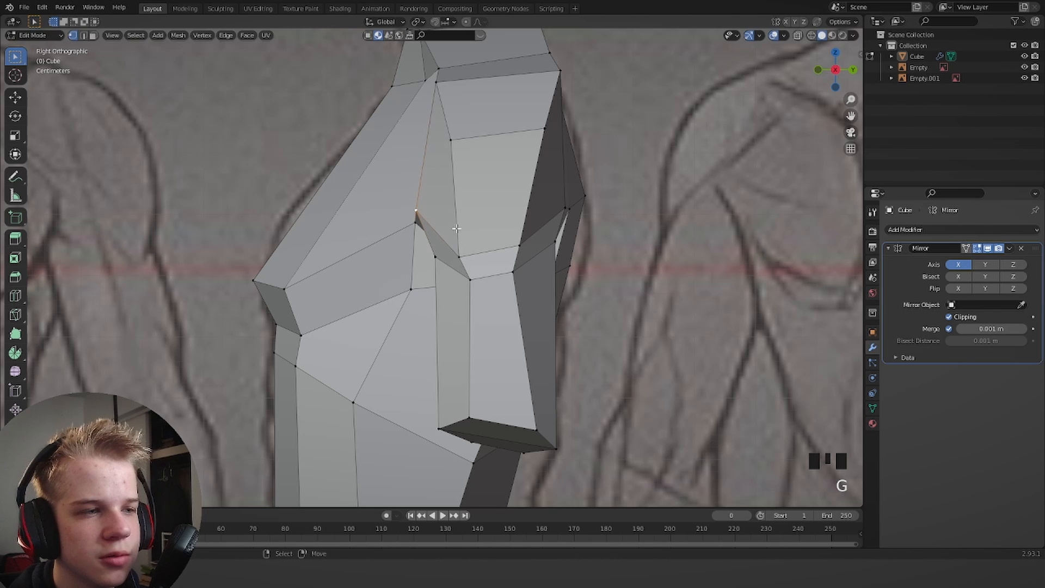
{"action": "left_click", "coordinate": [546, 220]}
{"action": "right_click", "coordinate": [512, 266]}
{"action": "key", "text": "g"}
{"action": "left_click", "coordinate": [533, 260]}
{"action": "right_click", "coordinate": [469, 281]}
{"action": "key", "text": "g"}
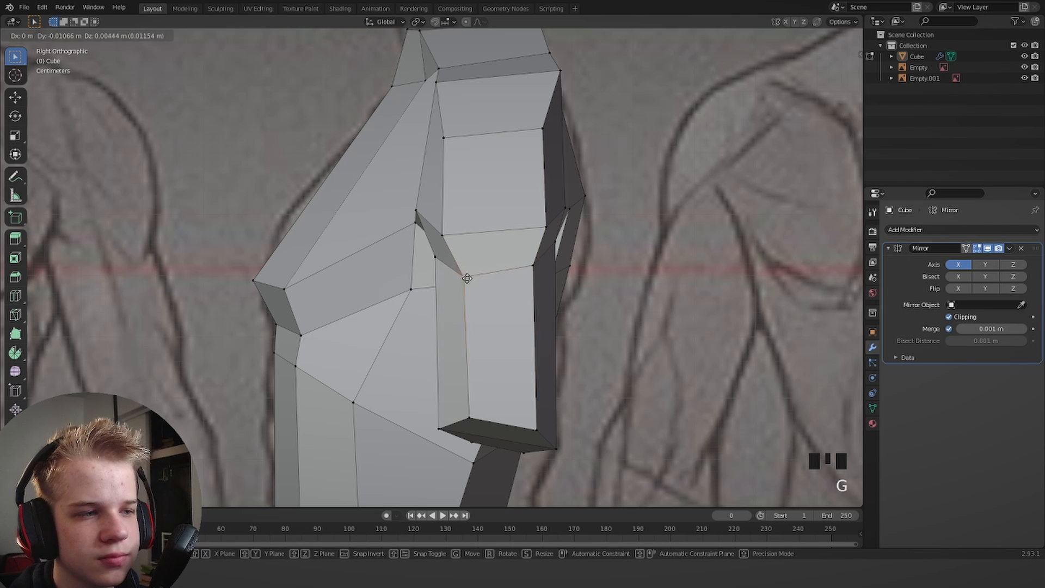
{"action": "left_click", "coordinate": [462, 273]}
{"action": "key", "text": "z"}
{"action": "middle_click_drag", "start_coordinate": [455, 313], "coordinate": [448, 282], "text": "shift"}
{"action": "key", "text": "z"}
{"action": "scroll", "coordinate": [480, 284], "scroll_direction": "down", "scroll_amount": 3}
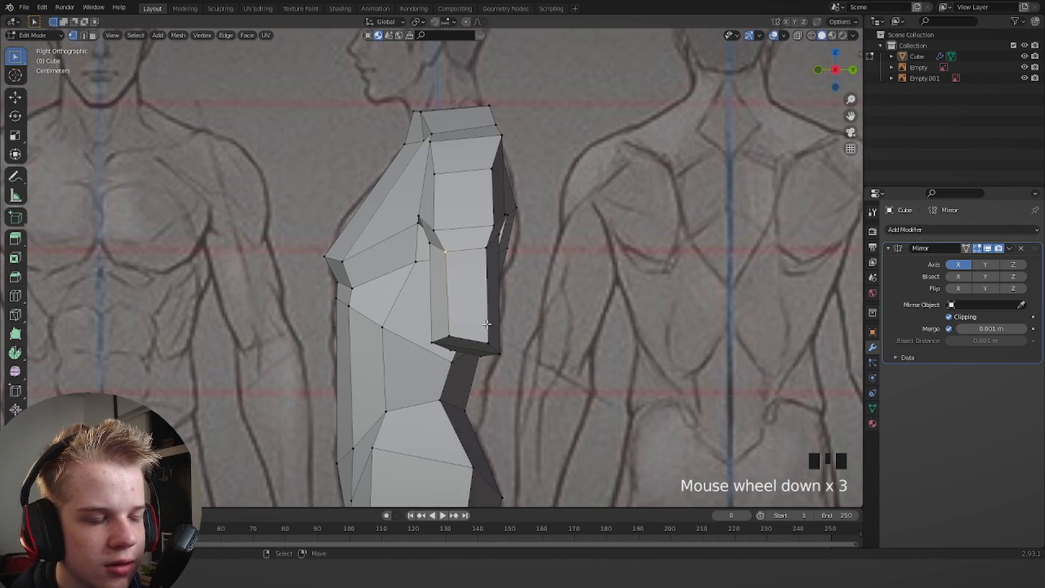
Add an edge loop across the middle of the upper arm and move its front vertices forward to the biceps outline in the right view.
{"action": "key", "text": "z"}
{"action": "scroll", "coordinate": [453, 360], "scroll_direction": "up", "scroll_amount": 3}
{"action": "key", "text": "z"}
{"action": "key", "text": "z"}
{"action": "key", "text": "ctrl+r"}
{"action": "left_click", "coordinate": [475, 321]}
{"action": "left_click_drag", "start_coordinate": [425, 307], "coordinate": [469, 265]}
{"action": "key", "text": "g"}
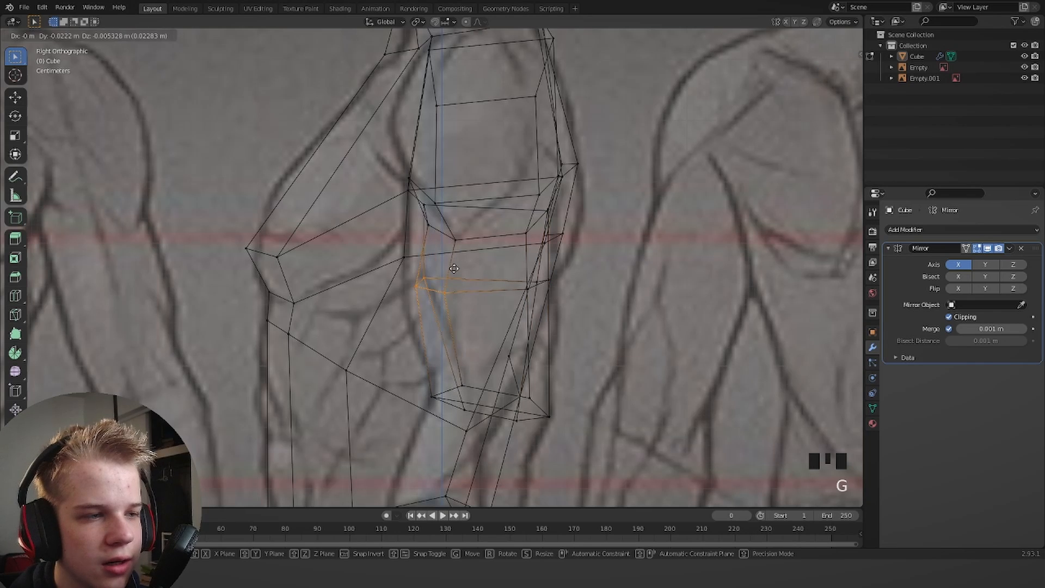
{"action": "left_click", "coordinate": [453, 267]}
{"action": "key", "text": "z"}
{"action": "key", "text": "z"}
{"action": "key", "text": "z"}
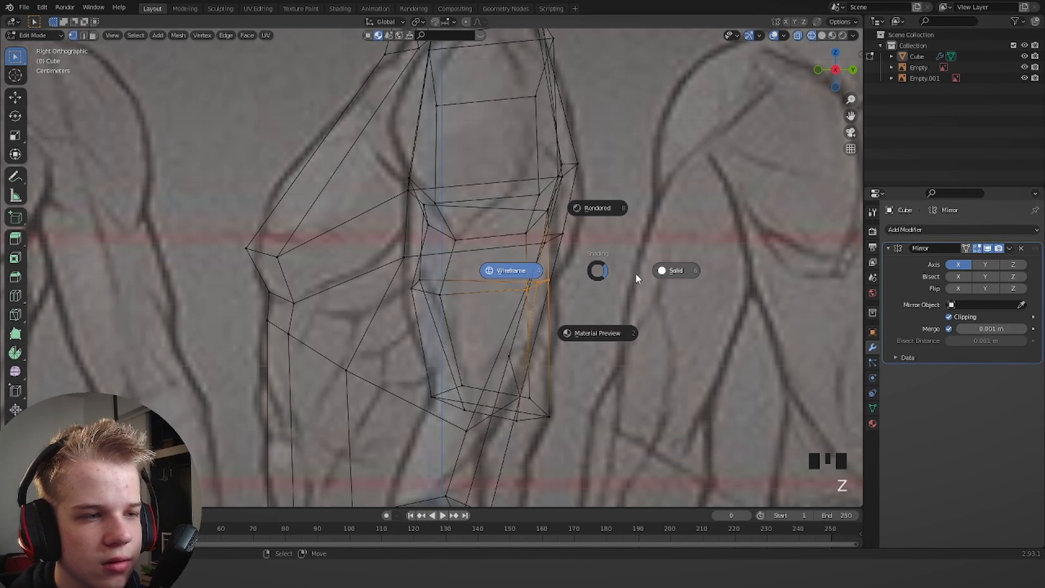
Move the inner vertices of the upper arm's loop just below the armpit in the front view.
{"action": "key", "text": "KP_1"}
{"action": "key", "text": "Tab"}
{"action": "scroll", "coordinate": [399, 96], "scroll_direction": "down", "scroll_amount": 6}
{"action": "key", "text": "Tab"}
{"action": "key", "text": "z"}
{"action": "scroll", "coordinate": [427, 203], "scroll_direction": "up", "scroll_amount": 8}
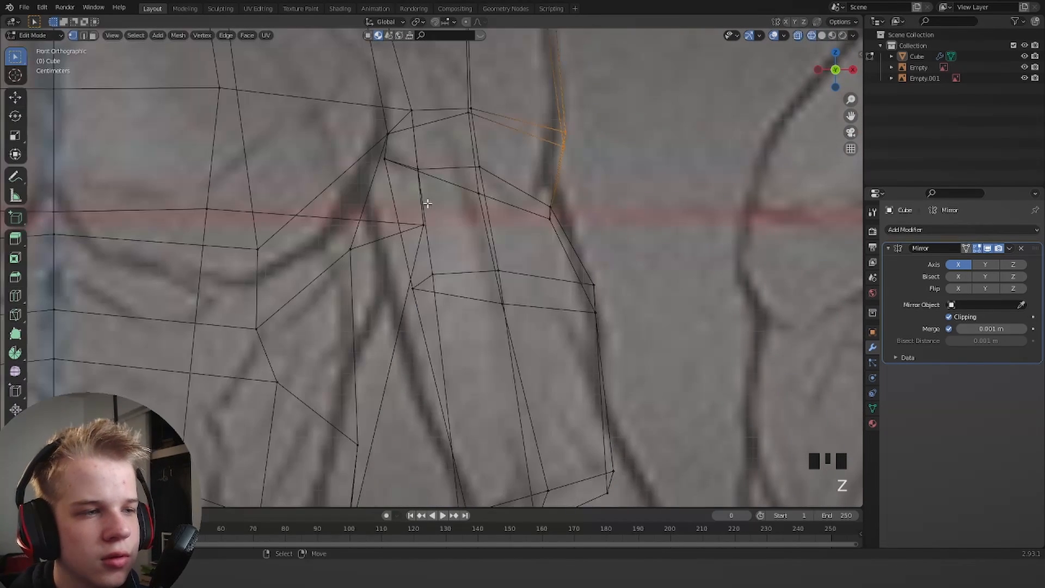
{"action": "right_click", "coordinate": [380, 167]}
{"action": "key", "text": "g"}
{"action": "left_click", "coordinate": [394, 215]}
{"action": "key", "text": "z"}
{"action": "scroll", "coordinate": [429, 287], "scroll_direction": "down", "scroll_amount": 5}
{"action": "key", "text": "g"}
Adjust the inner vertices of the upper arm's middle loop and check the whole figure against the front reference.
{"action": "mouse_move", "coordinate": [473, 201]}
{"action": "middle_mouse_down"}
{"action": "mouse_move", "coordinate": [430, 287]}
{"action": "mouse_move", "coordinate": [407, 224]}
{"action": "mouse_move", "coordinate": [320, 313]}
{"action": "mouse_move", "coordinate": [434, 260]}
{"action": "middle_mouse_up"}
{"action": "right_click", "coordinate": [407, 257]}
{"action": "key", "text": "g"}
{"action": "left_click", "coordinate": [408, 273]}
{"action": "key", "text": "z"}
{"action": "right_click", "coordinate": [434, 263]}
{"action": "key", "text": "z"}
{"action": "key", "text": "Tab"}
{"action": "scroll", "coordinate": [434, 259], "scroll_direction": "down", "scroll_amount": 4}
{"action": "key", "text": "grave"}
{"action": "left_click", "coordinate": [371, 224]}
{"action": "scroll", "coordinate": [412, 287], "scroll_direction": "down", "scroll_amount": 6}
{"action": "scroll", "coordinate": [503, 331], "scroll_direction": "up", "scroll_amount": 5}
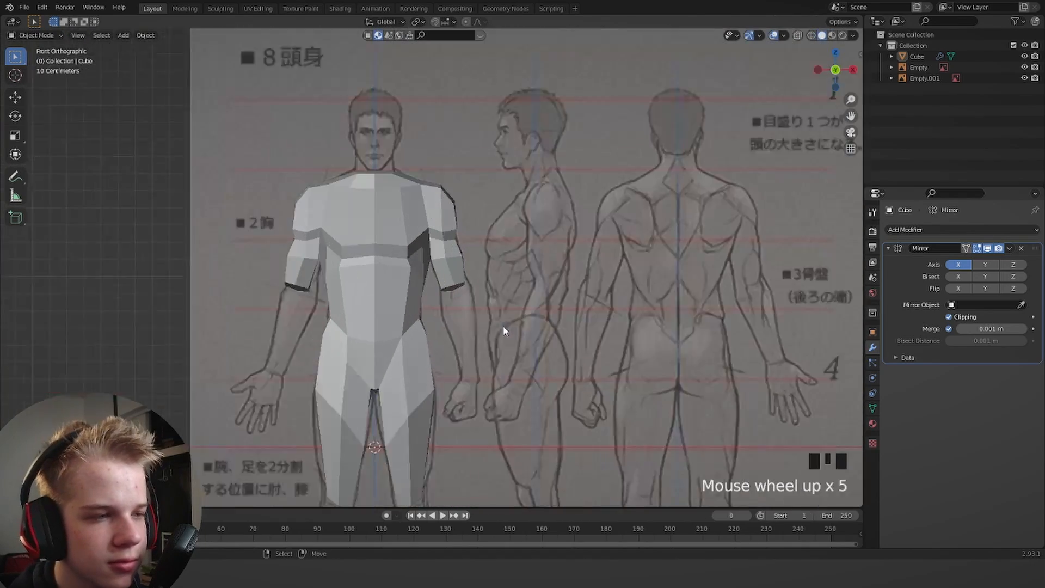
Extrude the upper arm's lower end to the elbow in the front view, rotating it and scaling it up to about 1.2.
{"action": "key", "text": "Tab"}
{"action": "scroll", "coordinate": [503, 331], "scroll_direction": "up", "scroll_amount": 2}
{"action": "key", "text": "z"}
{"action": "left_click", "coordinate": [416, 318]}
{"action": "left_click_drag", "start_coordinate": [425, 325], "coordinate": [501, 292]}
{"action": "scroll", "coordinate": [502, 301], "scroll_direction": "up", "scroll_amount": 2}
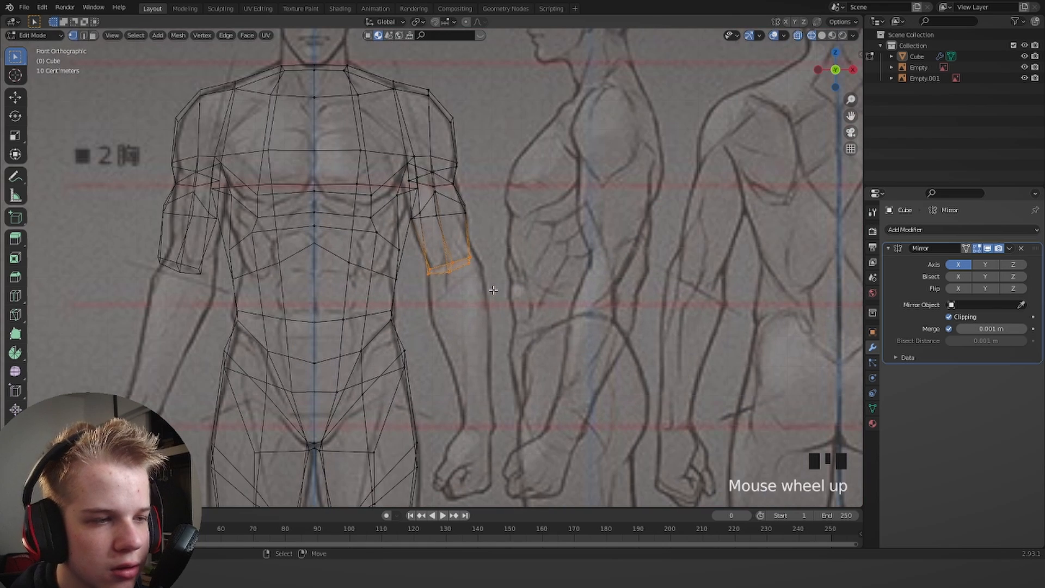
{"action": "key", "text": "r"}
{"action": "key", "text": "s"}
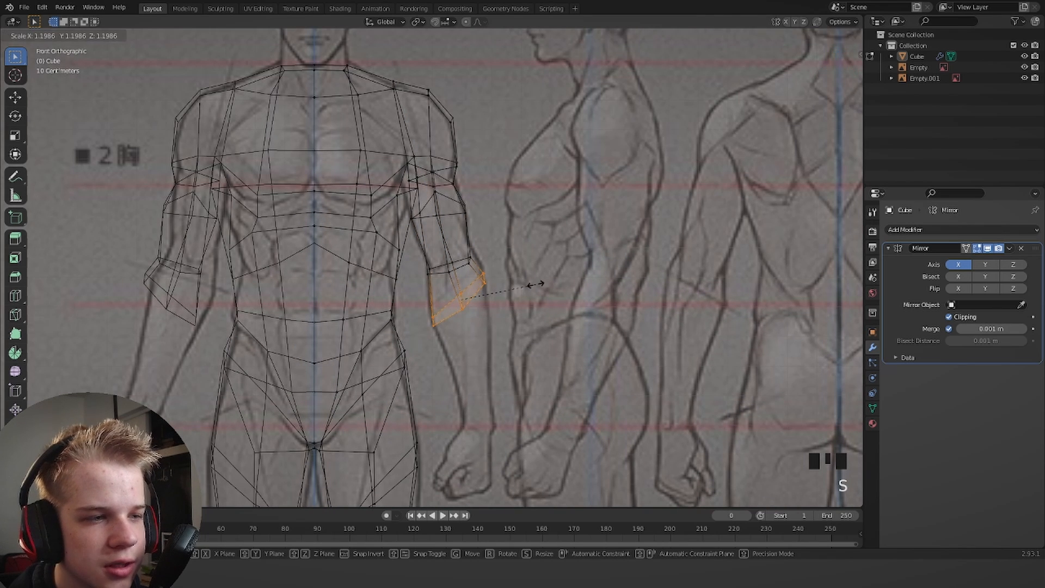
{"action": "left_click", "coordinate": [533, 285]}
Extrude the forearm from the elbow down to the wrist, then rotate, position and scale its end to match the front reference.
{"action": "middle_click_drag", "start_coordinate": [533, 285], "coordinate": [510, 229], "text": "shift"}
{"action": "key", "text": "z"}
{"action": "left_click", "coordinate": [544, 242]}
{"action": "key", "text": "e"}
{"action": "left_click", "coordinate": [563, 378]}
{"action": "key", "text": "g"}
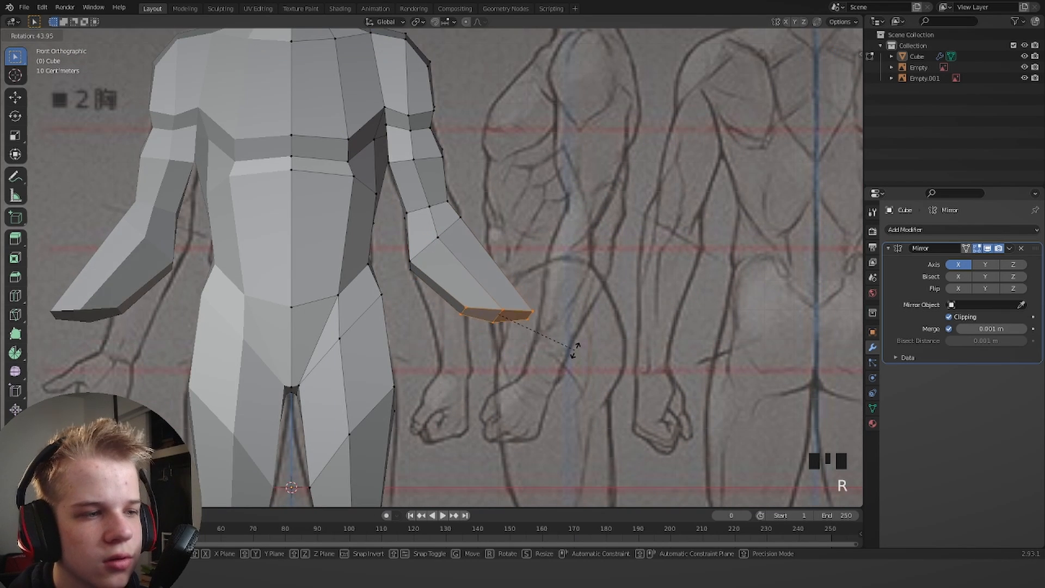
{"action": "key", "text": "s"}
{"action": "left_click", "coordinate": [471, 392]}
{"action": "scroll", "coordinate": [479, 389], "scroll_direction": "down", "scroll_amount": 7}
{"action": "middle_click_drag", "start_coordinate": [680, 370], "coordinate": [604, 361]}
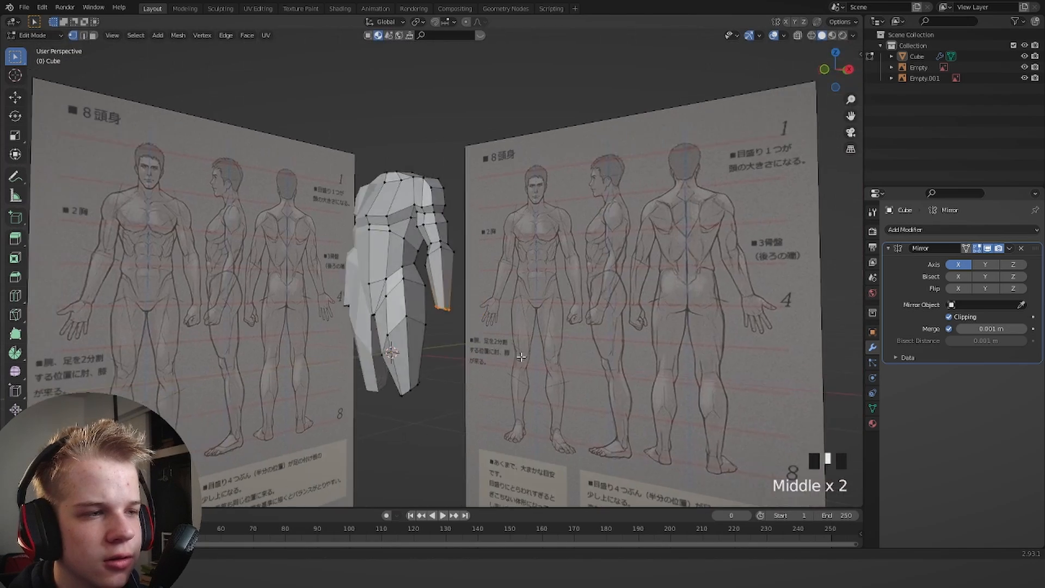
Scale down the elbow loop in the side view and move it to match the arm in the side reference.
{"action": "key", "text": "Tab"}
{"action": "key", "text": "z"}
{"action": "scroll", "coordinate": [471, 303], "scroll_direction": "up", "scroll_amount": 7}
{"action": "key", "text": "Tab"}
{"action": "middle_click_drag", "start_coordinate": [558, 170], "coordinate": [543, 205], "text": "shift"}
{"action": "key", "text": "z"}
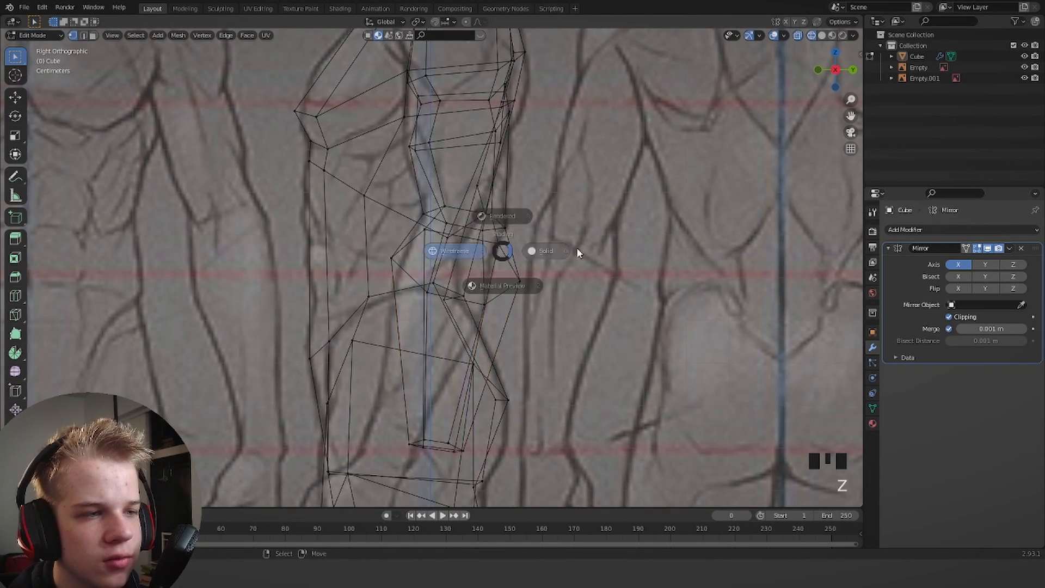
{"action": "left_click", "coordinate": [576, 248]}
{"action": "key", "text": "alt+a"}
{"action": "key", "text": "shift+z"}
{"action": "key", "text": "s"}
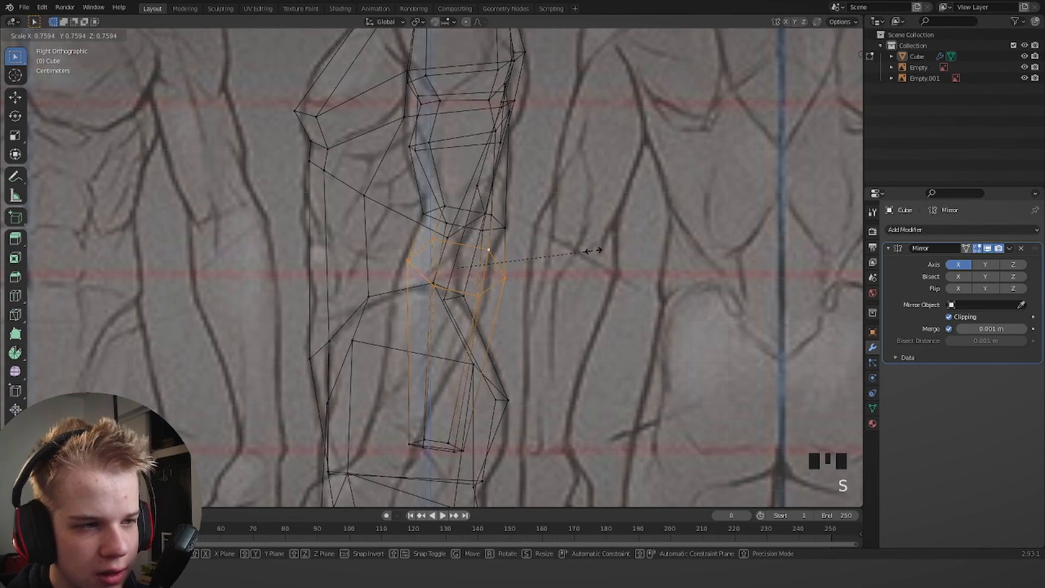
{"action": "left_click", "coordinate": [580, 254]}
{"action": "key", "text": "g"}
{"action": "left_click", "coordinate": [564, 270]}
Move, rotate and scale the wrist end so the forearm follows the arm in the side reference.
{"action": "key", "text": "alt+a"}
{"action": "scroll", "coordinate": [402, 387], "scroll_direction": "down", "scroll_amount": 6, "text": "shift"}
{"action": "key", "text": "1"}
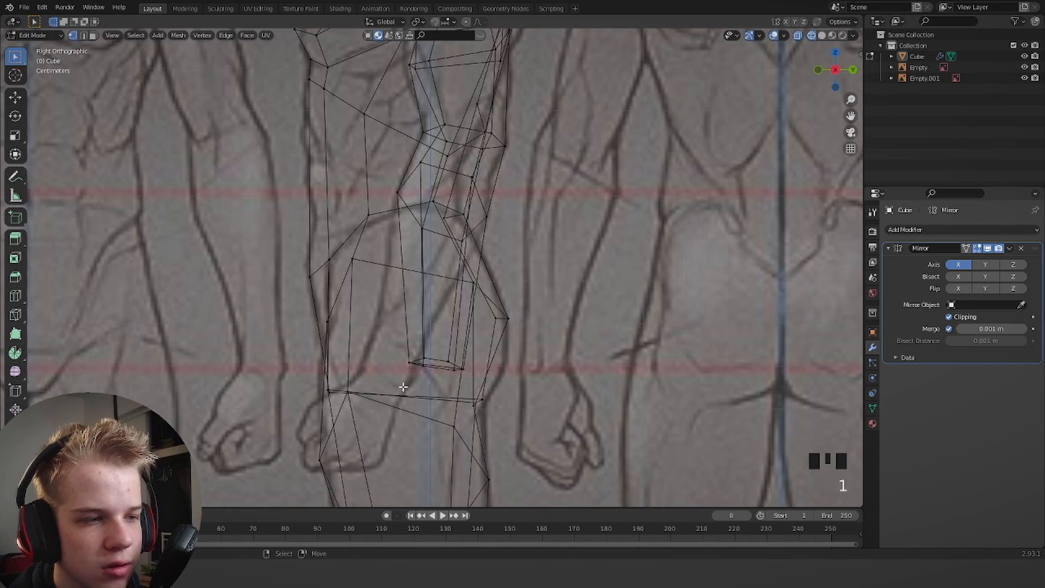
{"action": "key", "text": "g"}
{"action": "key", "text": "r"}
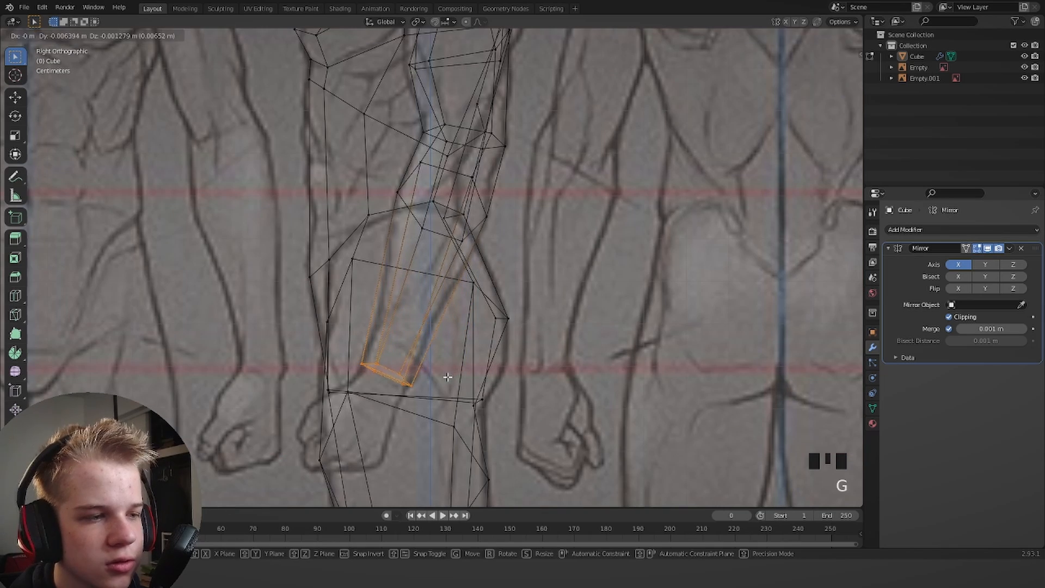
{"action": "left_click", "coordinate": [448, 377]}
{"action": "key", "text": "s"}
{"action": "left_click", "coordinate": [446, 378]}
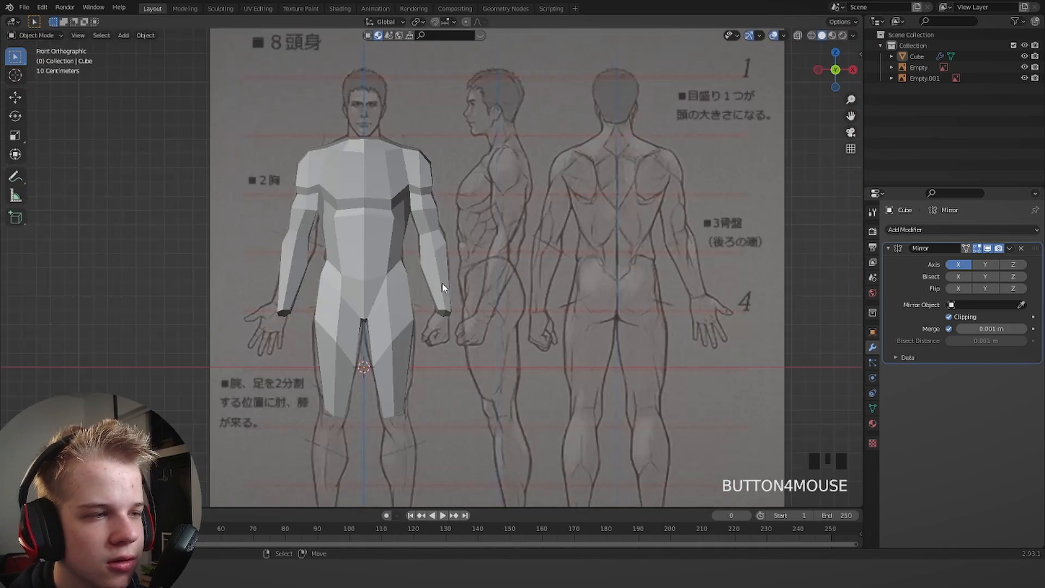
Extrude the leg's lower end from the knee down to the calf in the side view.
{"action": "middle_click_drag", "start_coordinate": [456, 323], "coordinate": [439, 294], "text": "shift"}
{"action": "key", "text": "grave"}
{"action": "left_click", "coordinate": [401, 239]}
{"action": "middle_click_drag", "start_coordinate": [514, 346], "coordinate": [533, 273], "text": "shift"}
{"action": "scroll", "coordinate": [463, 327], "scroll_direction": "up", "scroll_amount": 4}
{"action": "scroll", "coordinate": [463, 354], "scroll_direction": "down", "scroll_amount": 2}
{"action": "middle_click_drag", "start_coordinate": [458, 368], "coordinate": [461, 272], "text": "shift"}
{"action": "key", "text": "Tab"}
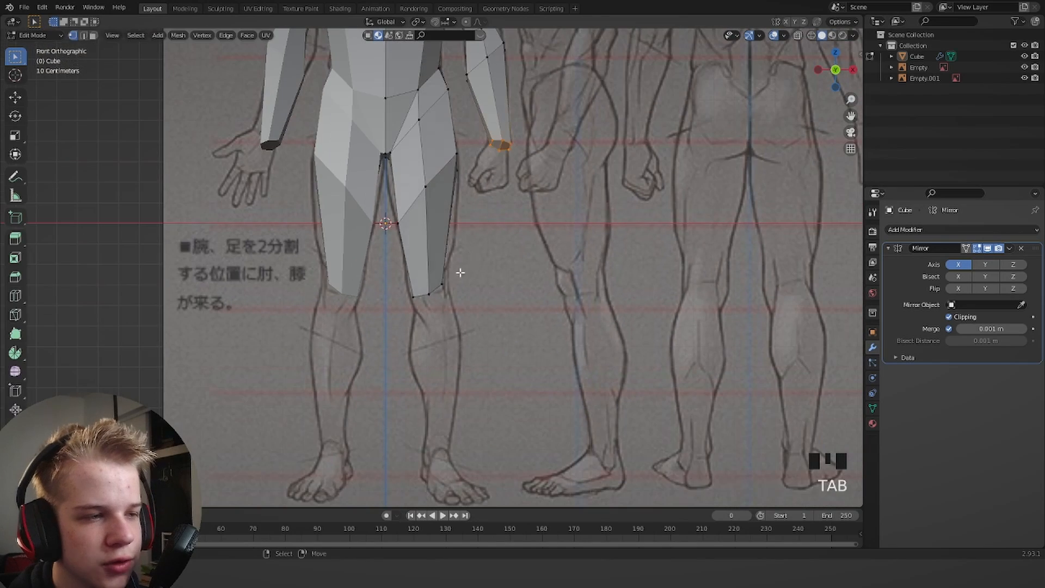
{"action": "key", "text": "grave"}
{"action": "left_click", "coordinate": [499, 325]}
{"action": "key", "text": "z"}
{"action": "left_click", "coordinate": [514, 282]}
{"action": "left_click_drag", "start_coordinate": [392, 308], "coordinate": [495, 256]}
{"action": "middle_click_drag", "start_coordinate": [479, 281], "coordinate": [474, 245], "text": "shift"}
{"action": "key", "text": "e"}
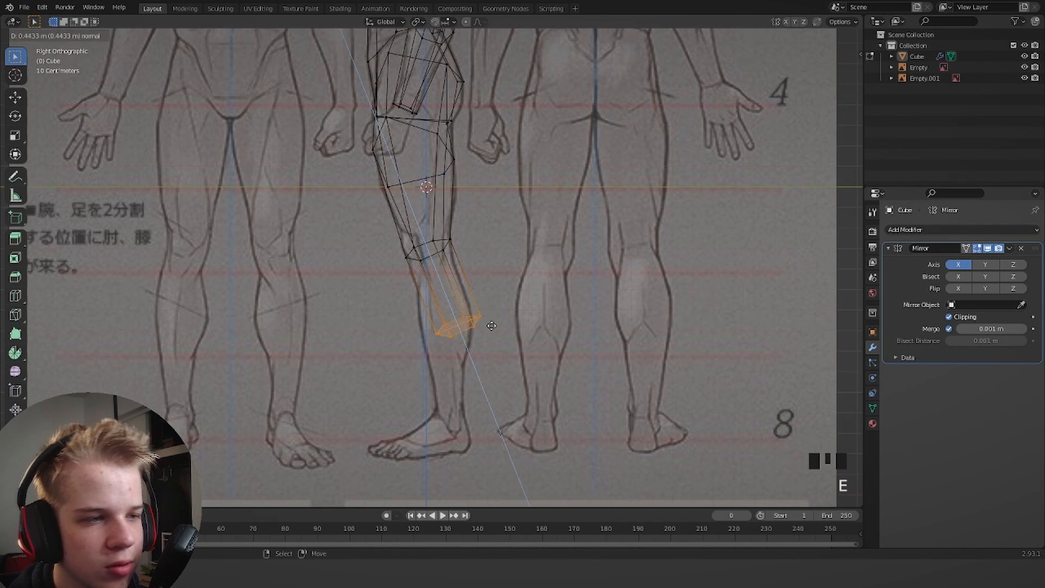
{"action": "left_click", "coordinate": [468, 320]}
Move the rear vertices of the new calf loop onto the calf outline in the side view.
{"action": "middle_click_drag", "start_coordinate": [473, 338], "coordinate": [471, 315], "text": "shift"}
{"action": "scroll", "coordinate": [471, 316], "scroll_direction": "up", "scroll_amount": 4}
{"action": "left_click_drag", "start_coordinate": [457, 344], "coordinate": [524, 275]}
{"action": "key", "text": "g"}
{"action": "left_click", "coordinate": [533, 266]}
Move the rear and front vertices of the knee loop to match the side reference.
{"action": "left_click_drag", "start_coordinate": [422, 211], "coordinate": [472, 129]}
{"action": "key", "text": "g"}
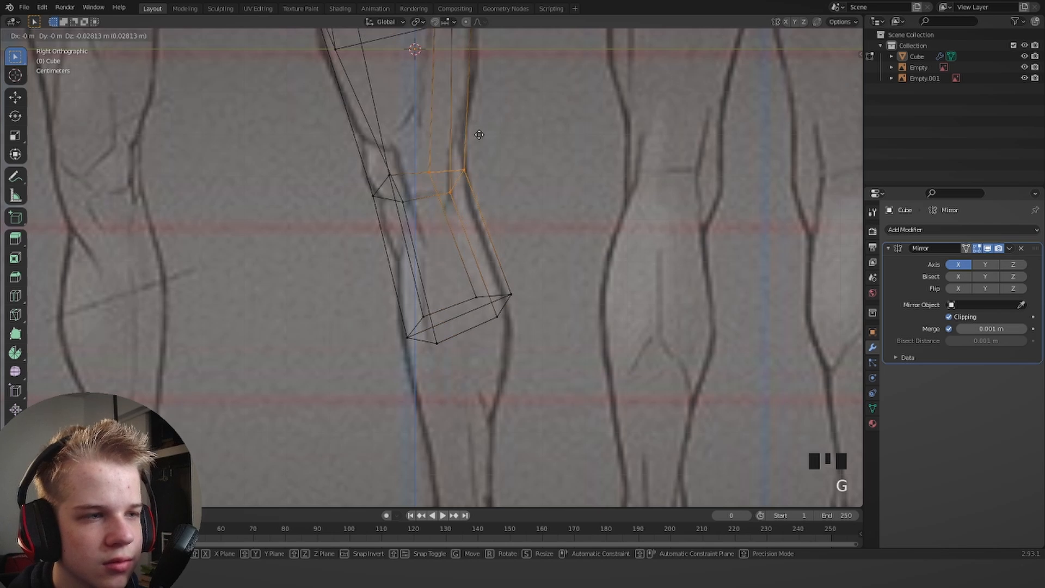
{"action": "left_click", "coordinate": [469, 152]}
{"action": "left_click", "coordinate": [394, 166]}
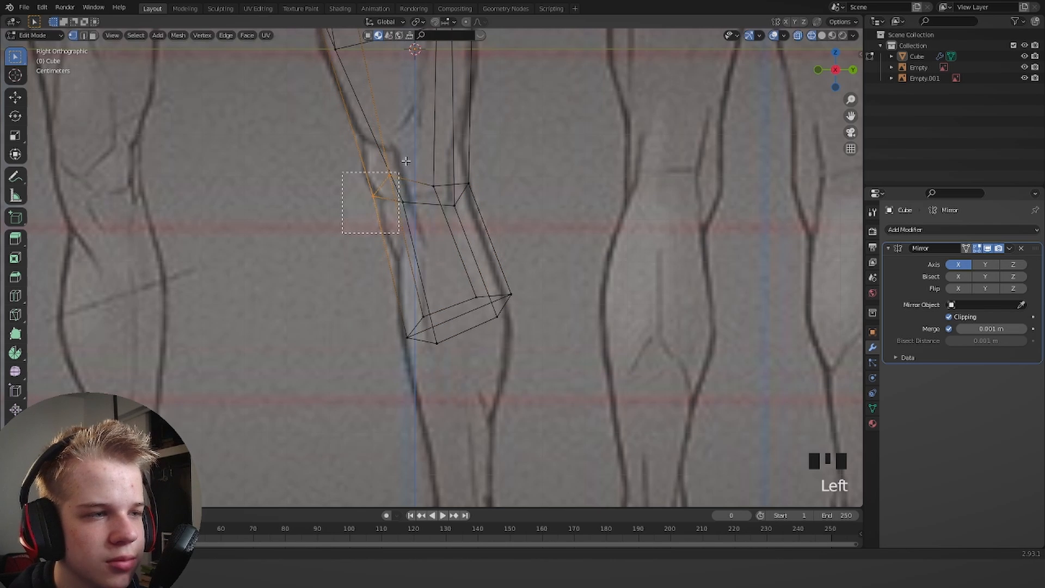
{"action": "key", "text": "g"}
{"action": "left_click", "coordinate": [413, 181]}
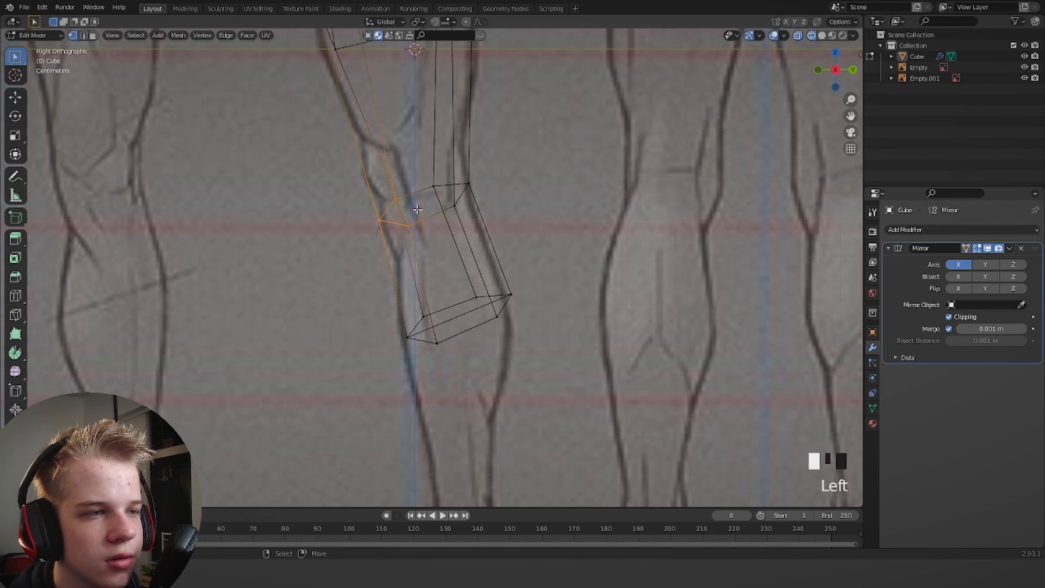
Extrude the calf loop down to the lower shin in the side view, then move and rotate the end into place.
{"action": "key", "text": "z"}
{"action": "left_click_drag", "start_coordinate": [363, 384], "coordinate": [544, 284]}
{"action": "middle_click_drag", "start_coordinate": [546, 292], "coordinate": [550, 200], "text": "shift"}
{"action": "key", "text": "e"}
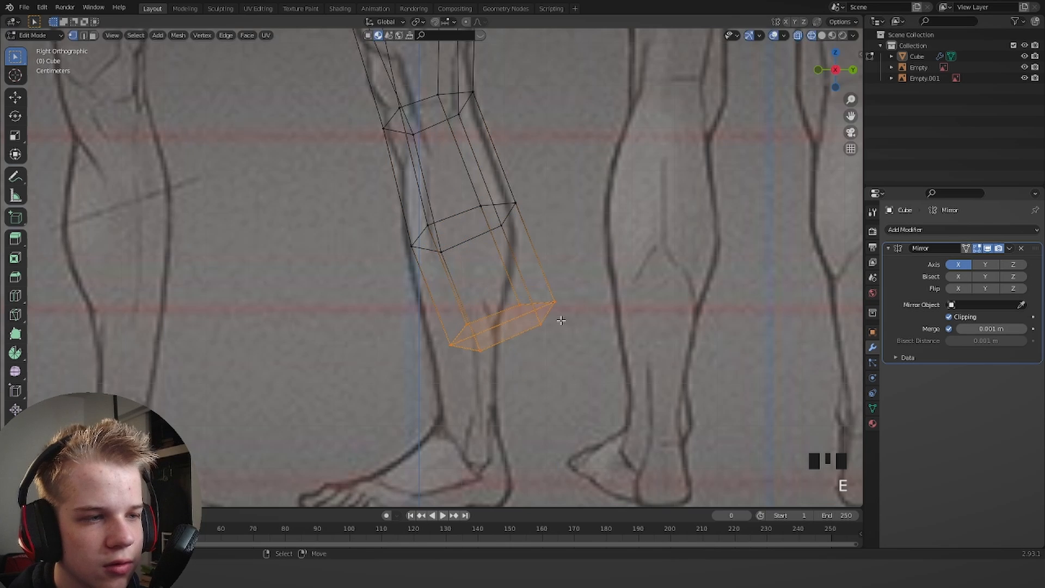
{"action": "left_click", "coordinate": [557, 321]}
{"action": "key", "text": "g"}
{"action": "left_click", "coordinate": [531, 336]}
{"action": "key", "text": "r"}
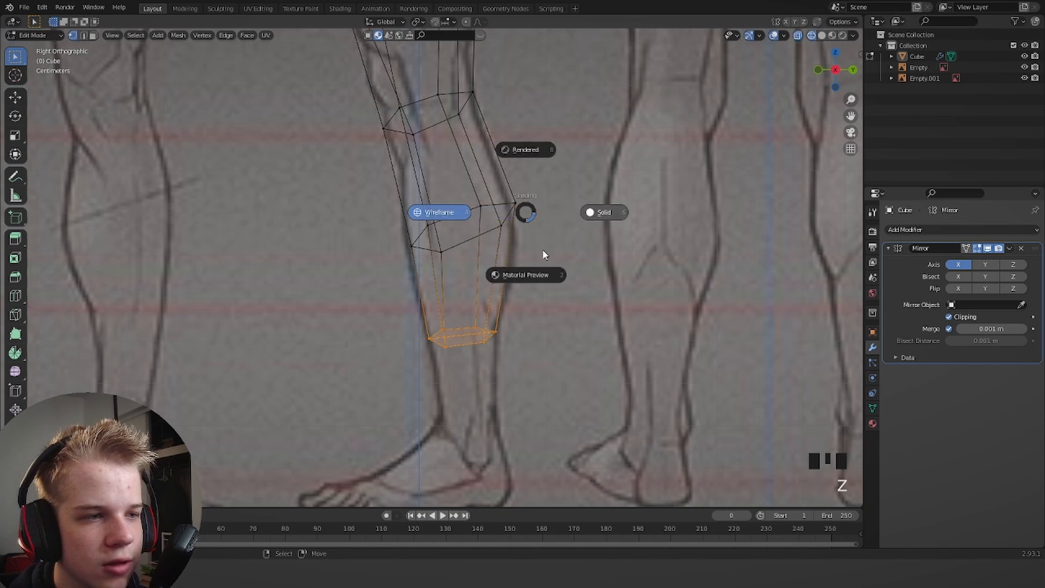
Move, scale and rotate the lower shin's end to match the leg in the front reference.
{"action": "middle_click_drag", "start_coordinate": [515, 346], "coordinate": [521, 230], "text": "shift"}
{"action": "key", "text": "KP_1"}
{"action": "key", "text": "z"}
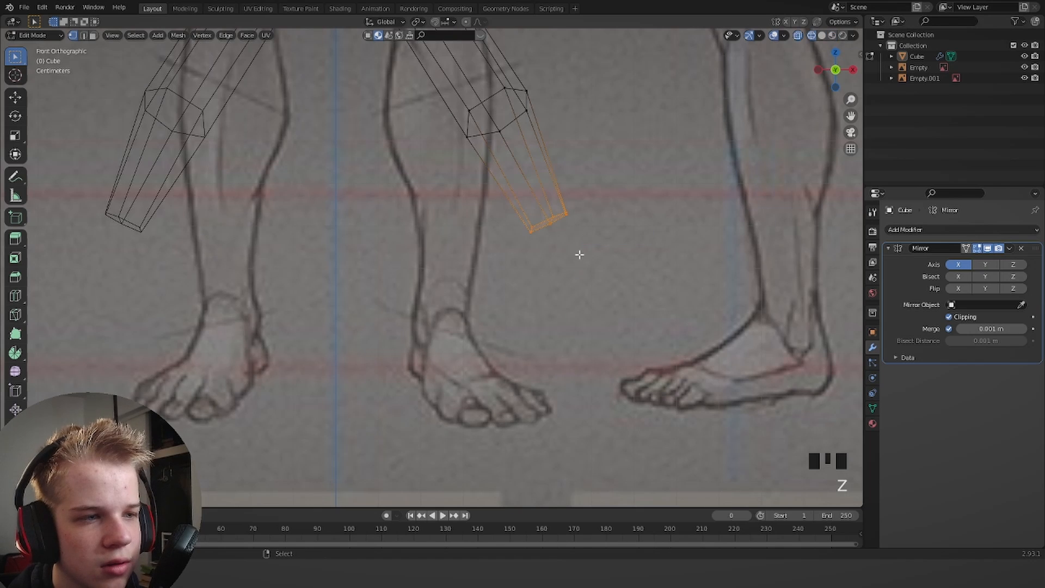
{"action": "key", "text": "g"}
{"action": "left_click", "coordinate": [479, 281]}
{"action": "key", "text": "s"}
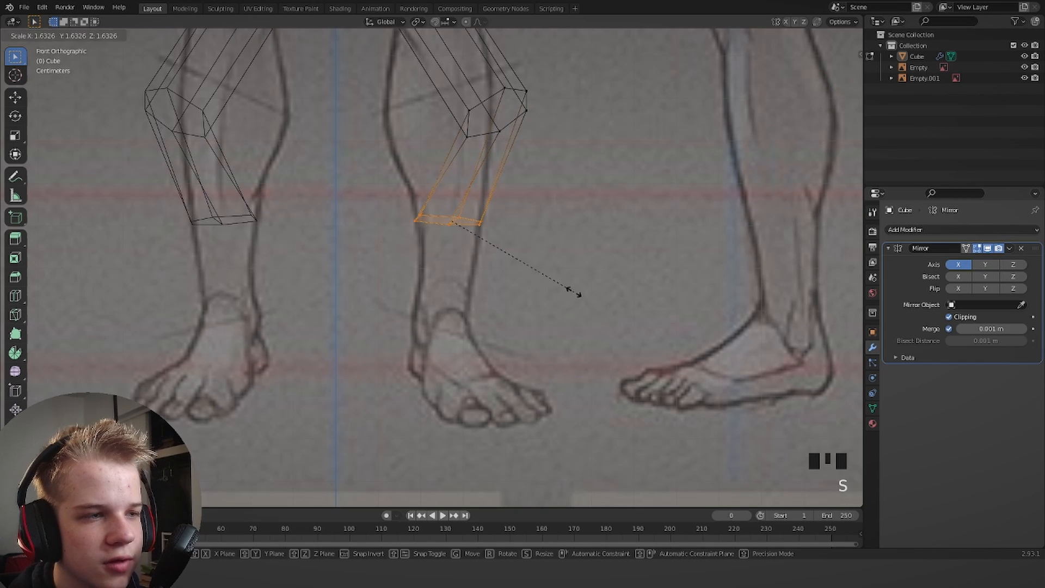
{"action": "key", "text": "r"}
{"action": "left_click", "coordinate": [518, 345]}
{"action": "key", "text": "g"}
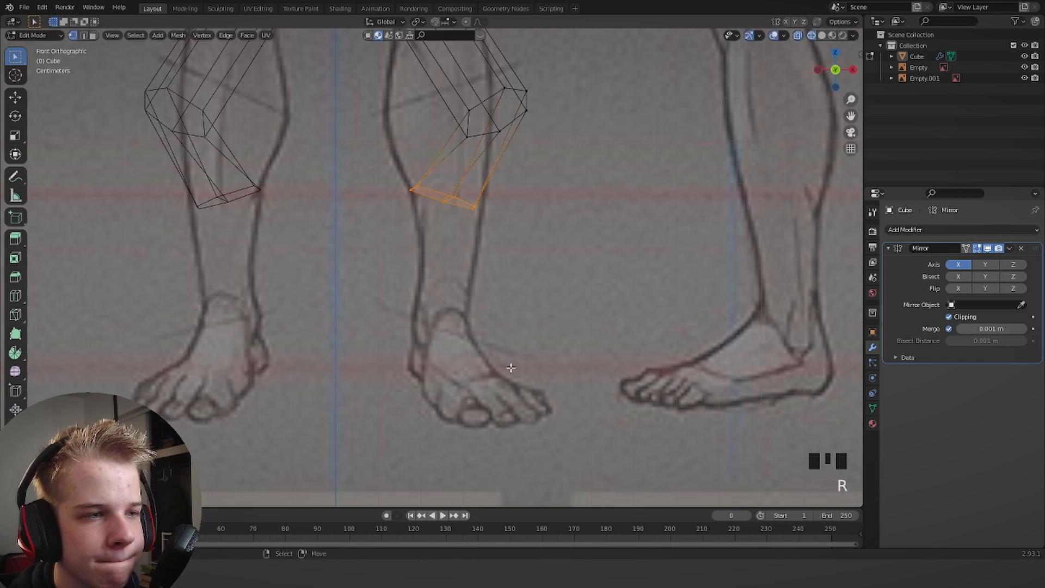
{"action": "left_click", "coordinate": [511, 389]}
Move the calf loop inward in the front view and scale it along X to the calf's outline.
{"action": "middle_click_drag", "start_coordinate": [436, 156], "coordinate": [425, 311], "text": "shift"}
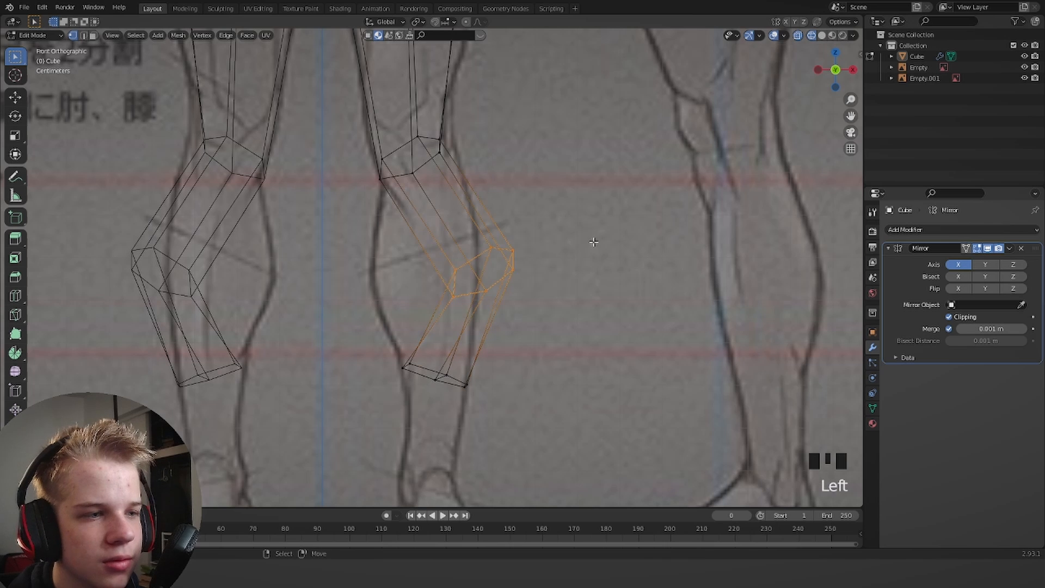
{"action": "key", "text": "g"}
{"action": "key", "text": "s"}
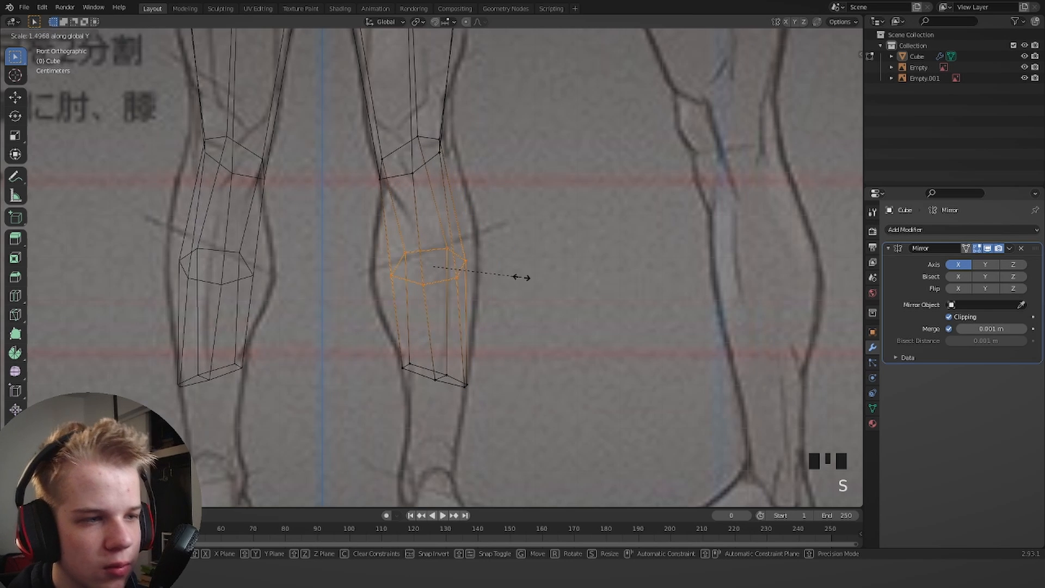
{"action": "key", "text": "x"}
{"action": "left_click", "coordinate": [521, 283]}
Adjust the knee loop's vertices in the front view to match the knee outline.
{"action": "key", "text": "z"}
{"action": "key", "text": "z"}
{"action": "left_click", "coordinate": [419, 138]}
{"action": "key", "text": "g"}
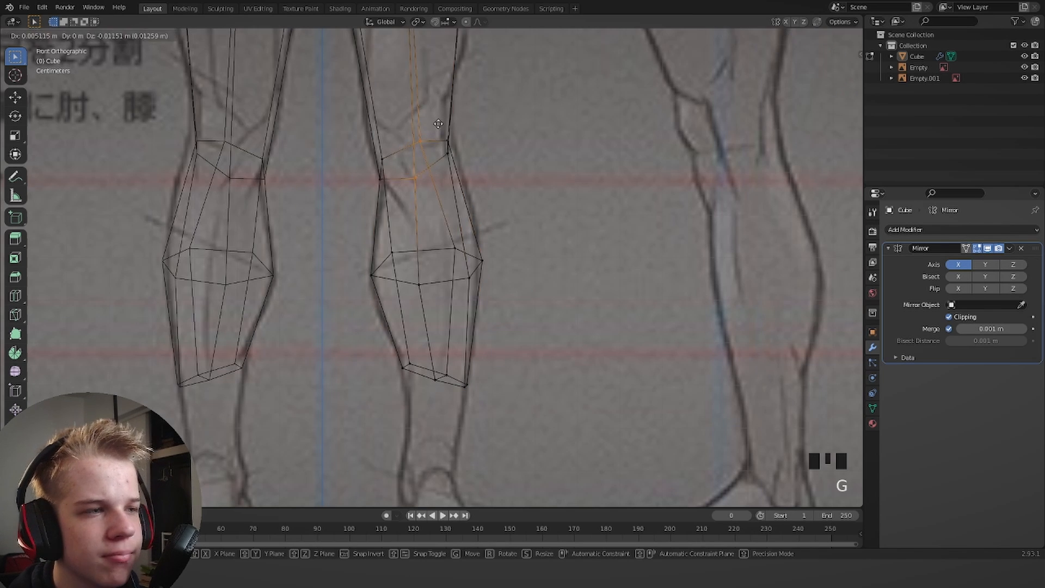
{"action": "key", "text": "z"}
Scale down the lower shin's end loop in the side view to fit the leg outline.
{"action": "key", "text": "Tab"}
{"action": "middle_click_drag", "start_coordinate": [551, 175], "coordinate": [432, 238]}
{"action": "left_click_drag", "start_coordinate": [380, 385], "coordinate": [561, 334]}
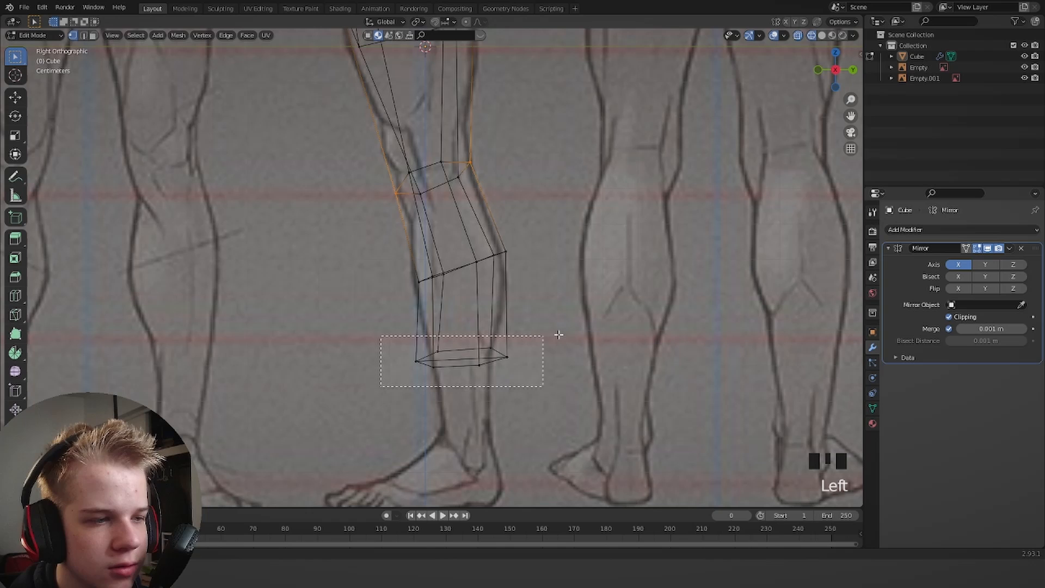
{"action": "key", "text": "s"}
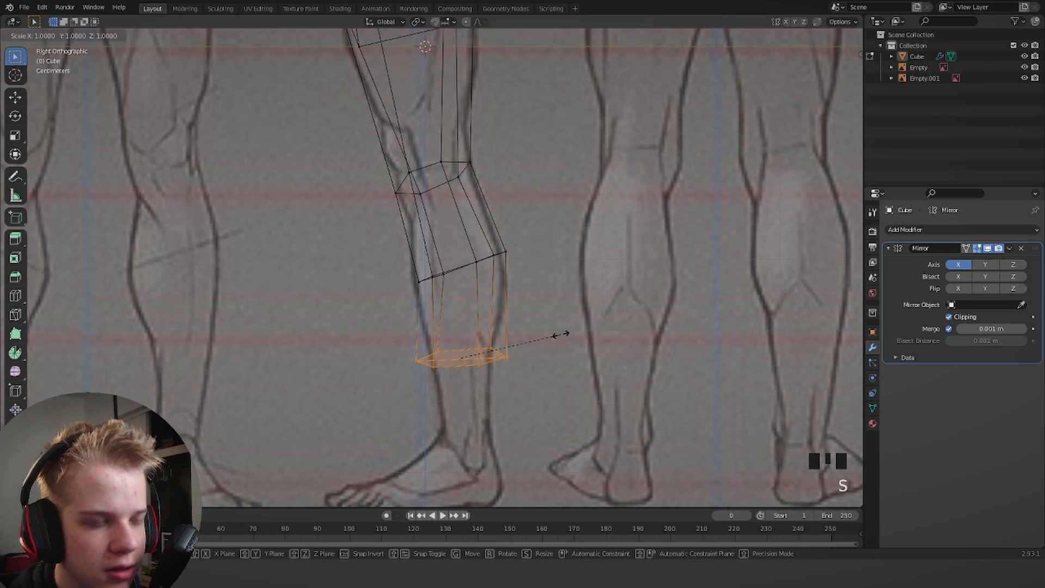
{"action": "left_click", "coordinate": [516, 344]}
{"action": "middle_click_drag", "start_coordinate": [519, 366], "coordinate": [518, 325], "text": "shift"}
Extrude the shin's end down to the ankle in the front view, then position and scale it to the reference.
{"action": "key", "text": "z"}
{"action": "key", "text": "grave"}
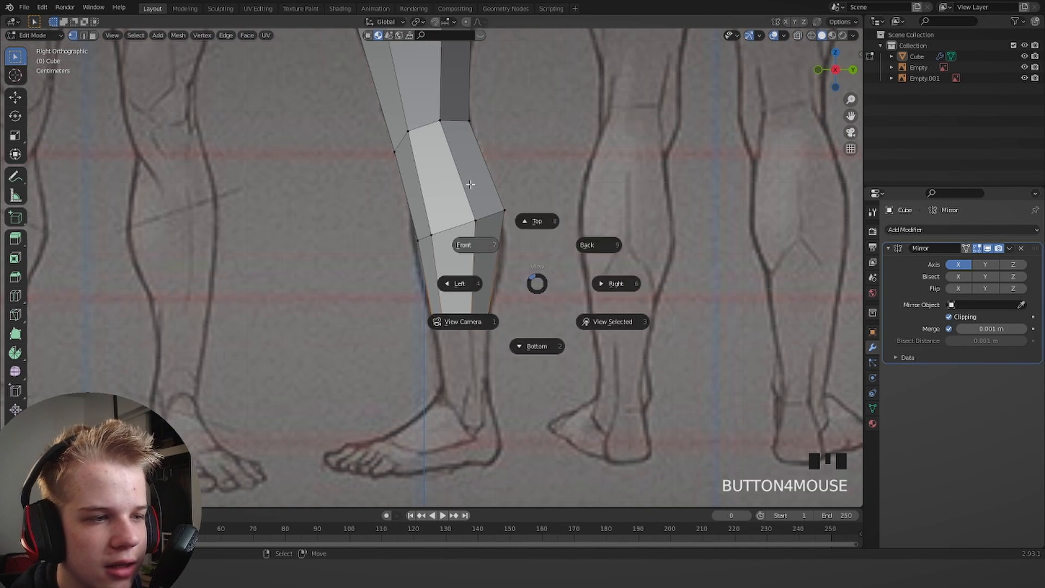
{"action": "key", "text": "e"}
{"action": "left_click", "coordinate": [550, 371]}
{"action": "key", "text": "z"}
{"action": "middle_click_drag", "start_coordinate": [549, 371], "coordinate": [549, 335], "text": "shift"}
{"action": "key", "text": "g"}
{"action": "left_click", "coordinate": [578, 344]}
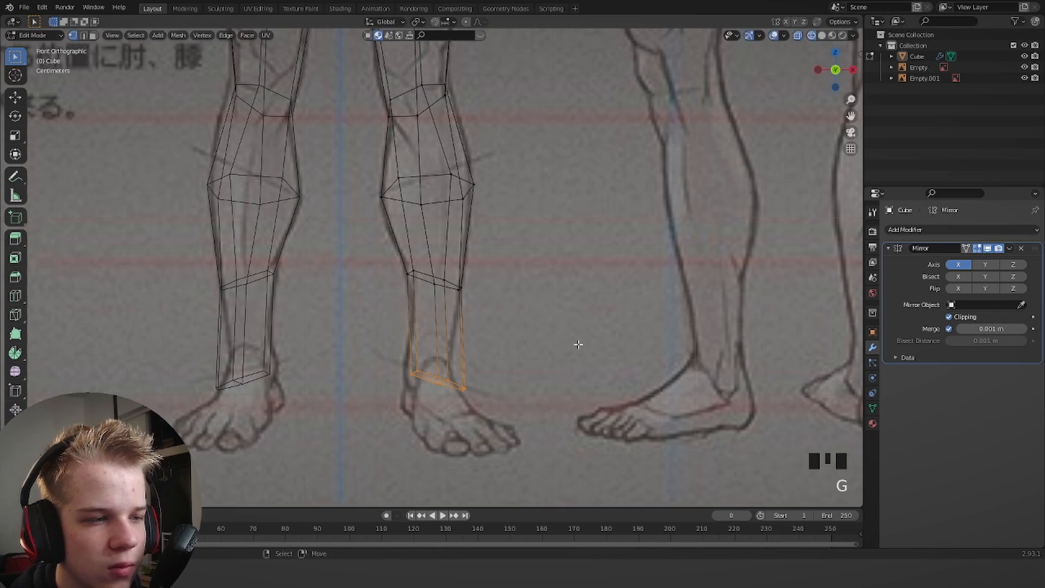
{"action": "key", "text": "g"}
{"action": "left_click", "coordinate": [510, 301]}
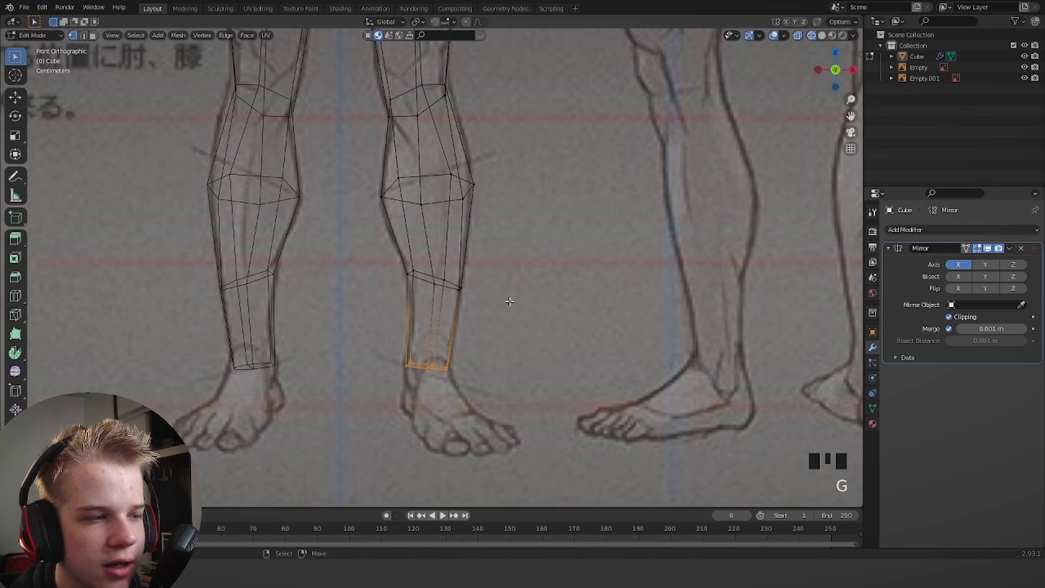
{"action": "key", "text": "s"}
{"action": "left_click", "coordinate": [510, 299]}
Examine the whole figure's proportions against the front reference.
{"action": "key", "text": "grave"}
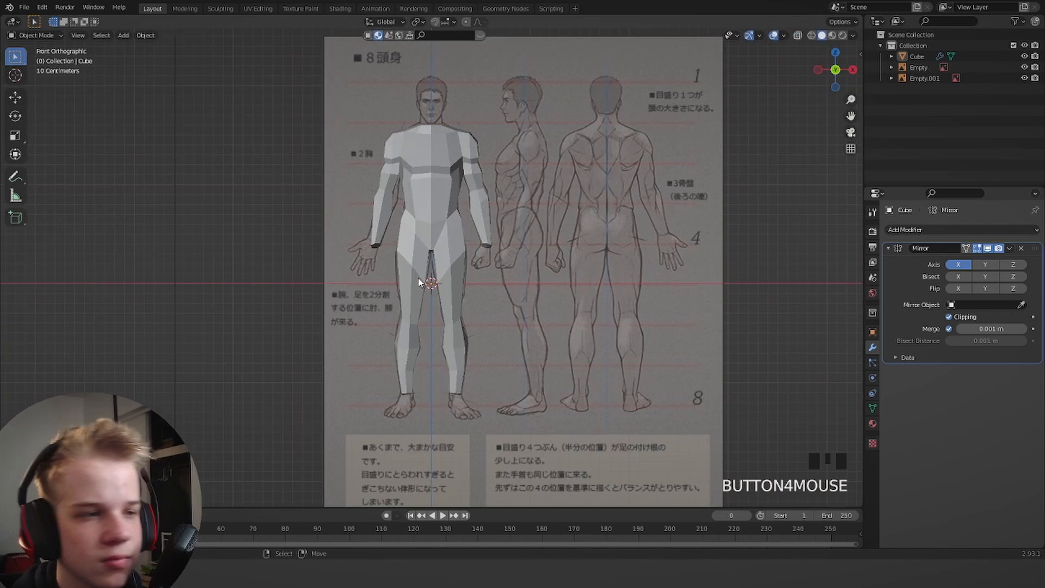
{"action": "scroll", "coordinate": [484, 349], "scroll_direction": "up", "scroll_amount": 5}
{"action": "middle_click_drag", "start_coordinate": [489, 357], "coordinate": [491, 356], "text": "shift"}
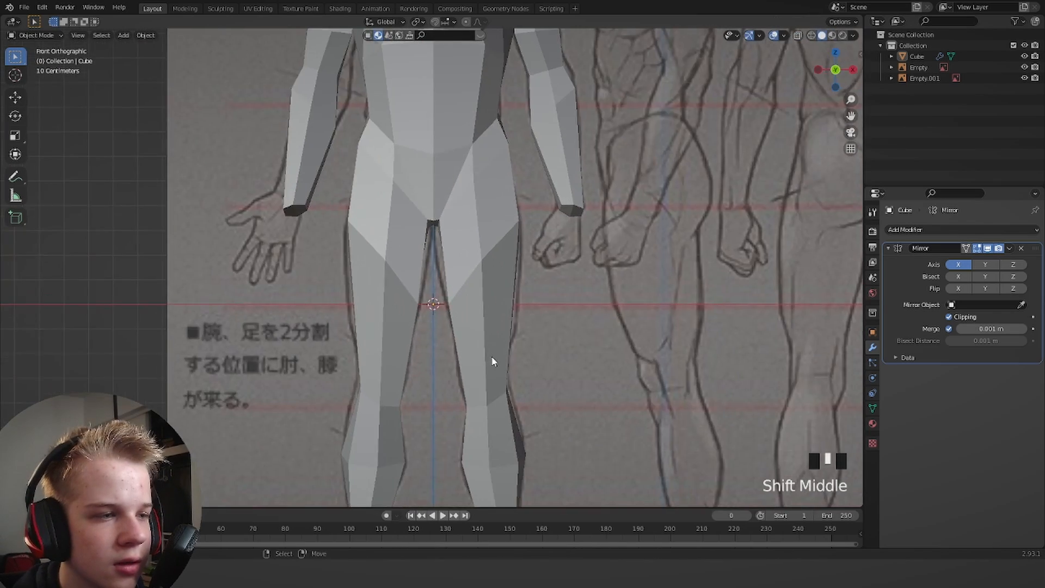
{"action": "scroll", "coordinate": [493, 354], "scroll_direction": "down", "scroll_amount": 4}
{"action": "mouse_move", "coordinate": [516, 276]}
{"action": "middle_mouse_down", "text": "shift"}
{"action": "mouse_move", "coordinate": [497, 350]}
{"action": "mouse_move", "coordinate": [503, 357]}
{"action": "mouse_move", "coordinate": [512, 338]}
{"action": "mouse_move", "coordinate": [516, 348]}
{"action": "middle_mouse_up", "text": "shift"}
{"action": "scroll", "coordinate": [499, 353], "scroll_direction": "up", "scroll_amount": 3}
{"action": "scroll", "coordinate": [504, 362], "scroll_direction": "down", "scroll_amount": 3}
{"action": "middle_click_drag", "start_coordinate": [528, 363], "coordinate": [523, 290], "text": "shift"}
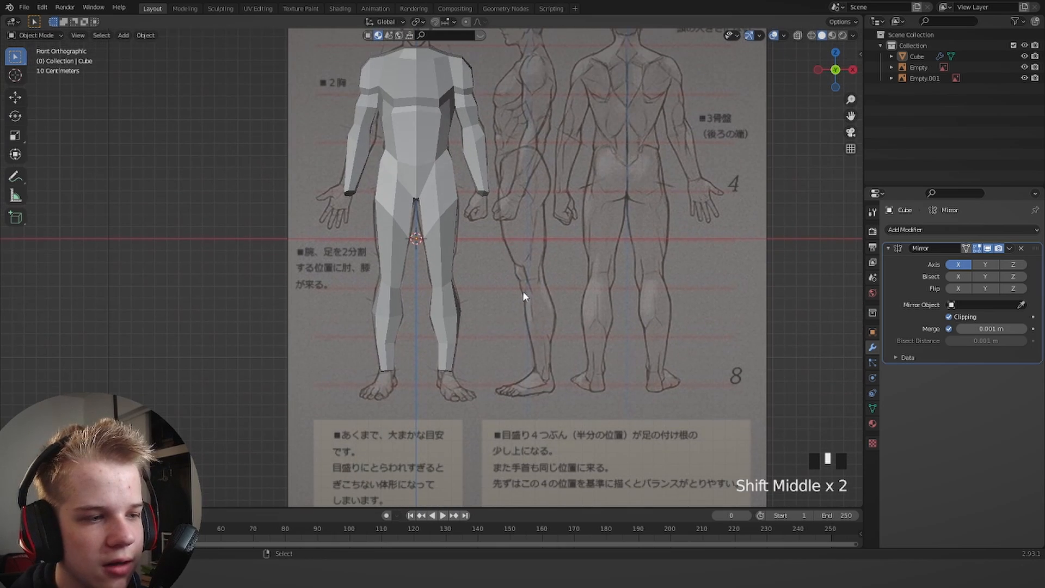
Extrude the ankle end down to the sole of the foot in the side view and flatten it horizontally.
{"action": "key", "text": "Tab"}
{"action": "scroll", "coordinate": [514, 376], "scroll_direction": "up", "scroll_amount": 1}
{"action": "key", "text": "grave"}
{"action": "middle_click_drag", "start_coordinate": [514, 384], "coordinate": [522, 330], "text": "shift"}
{"action": "key", "text": "z"}
{"action": "left_click", "coordinate": [381, 344]}
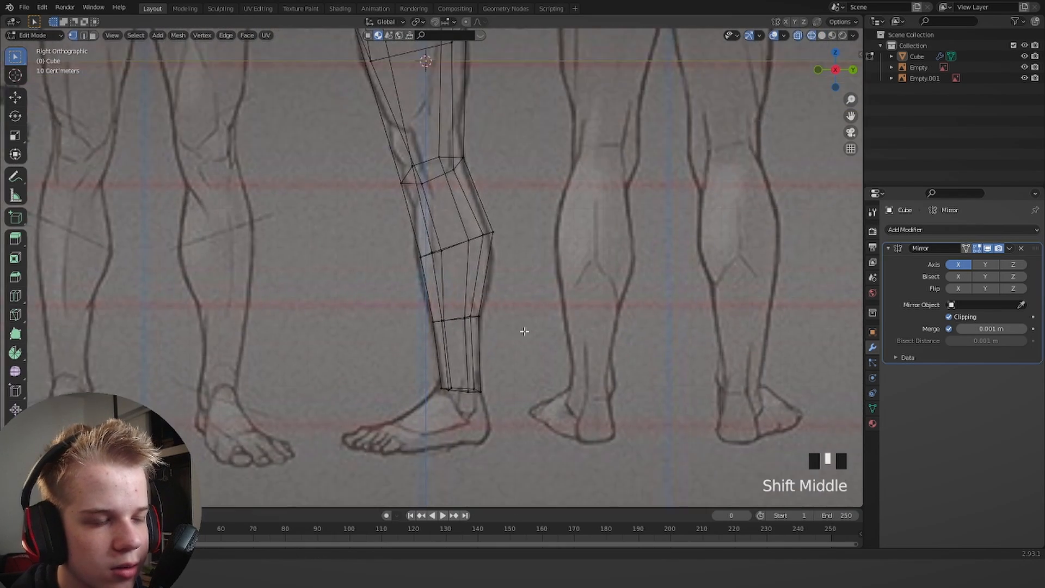
{"action": "scroll", "coordinate": [510, 336], "scroll_direction": "up", "scroll_amount": 3}
{"action": "left_click_drag", "start_coordinate": [415, 441], "coordinate": [566, 365]}
{"action": "middle_click_drag", "start_coordinate": [601, 343], "coordinate": [599, 253], "text": "shift"}
{"action": "key", "text": "e"}
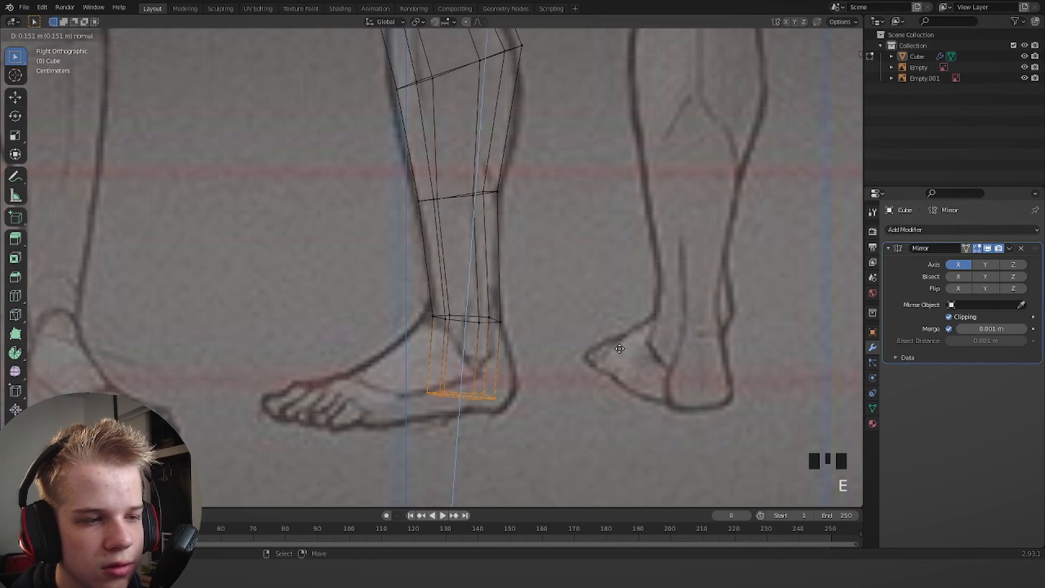
{"action": "key", "text": "s"}
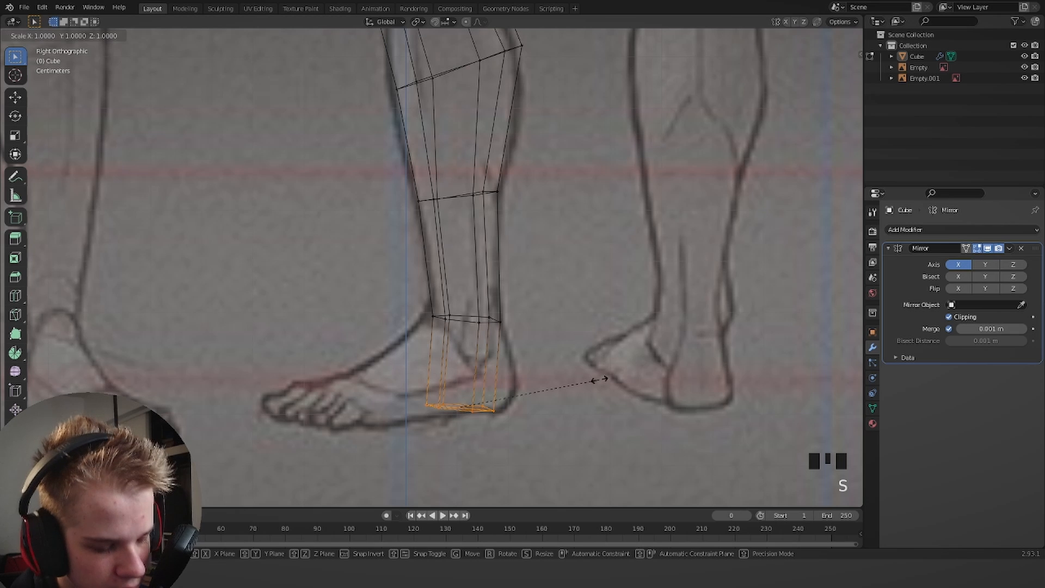
{"action": "key", "text": "Return"}
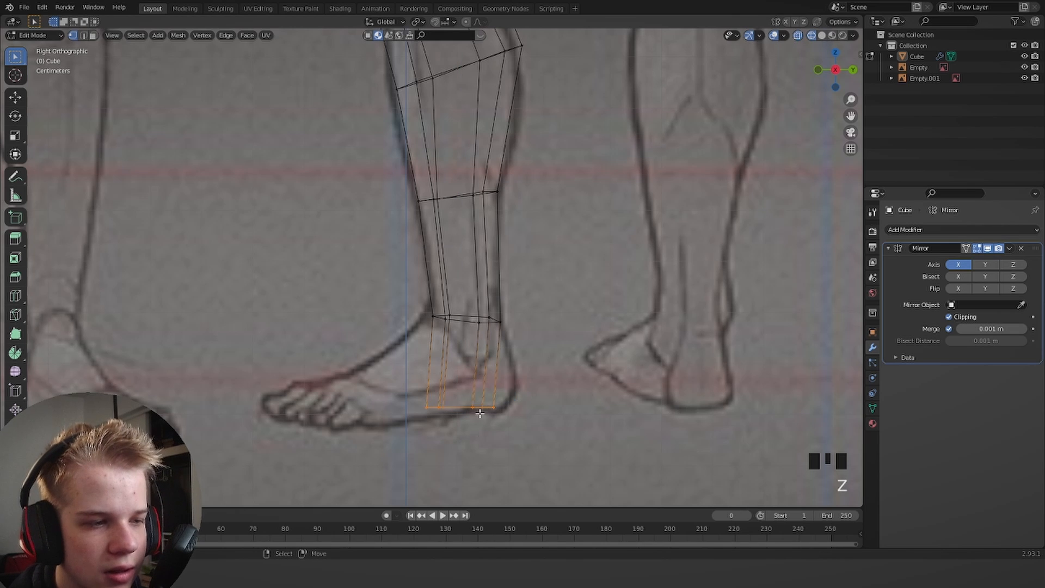
Move the sole's rear vertices back to the heel outline and adjust the foot's base in the front view.
{"action": "left_click", "coordinate": [522, 381]}
{"action": "key", "text": "shift+z"}
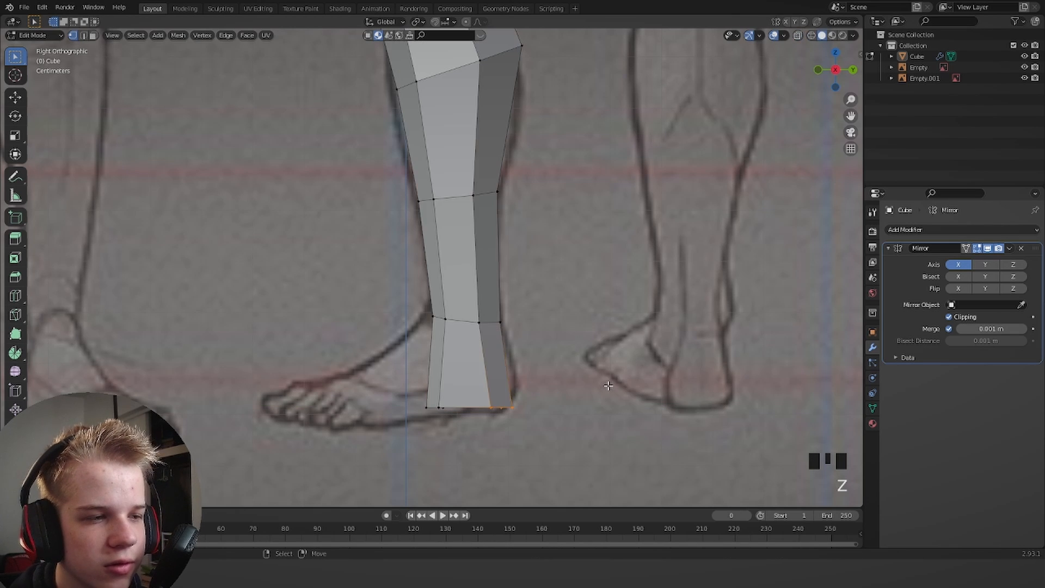
{"action": "scroll", "coordinate": [455, 387], "scroll_direction": "down", "scroll_amount": 2}
{"action": "key", "text": "KP_1"}
{"action": "key", "text": "g"}
{"action": "left_click", "coordinate": [433, 366]}
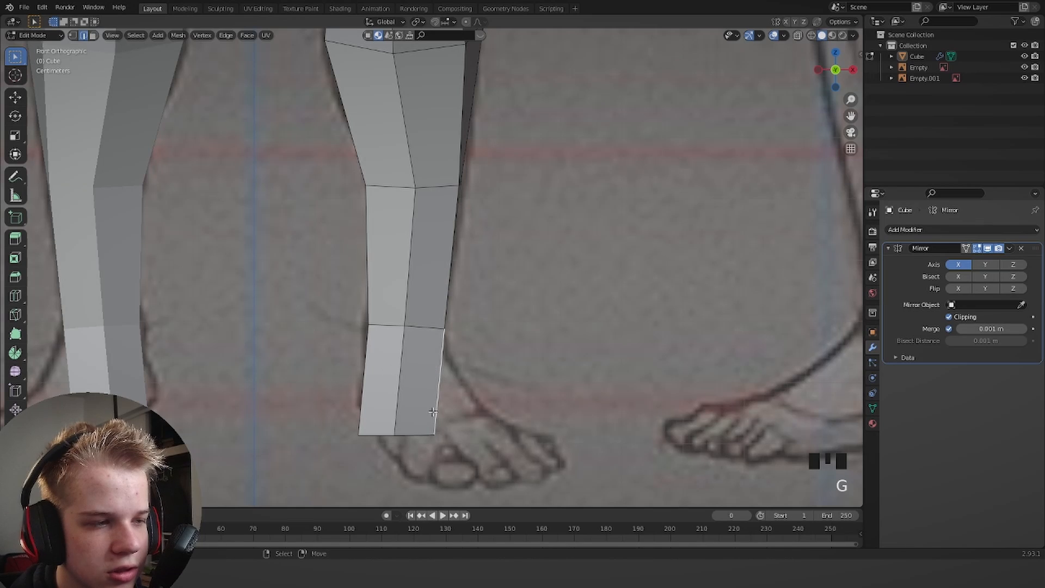
Reposition the vertices at the foot's base, undoing one move along the way.
{"action": "key", "text": "shift+z"}
{"action": "key", "text": "g"}
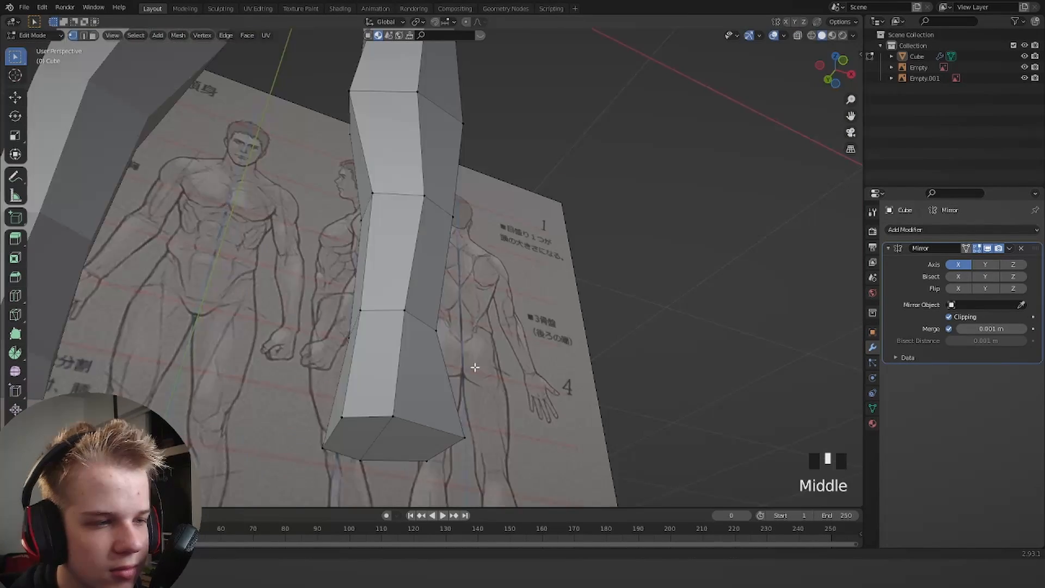
{"action": "key", "text": "ctrl+z"}
{"action": "middle_click_drag", "start_coordinate": [474, 367], "coordinate": [515, 300]}
{"action": "key", "text": "g"}
{"action": "left_click", "coordinate": [497, 392]}
Select both sole faces of the foot, rotate them about 29 degrees around Z and refine the rotation.
{"action": "key", "text": "3"}
{"action": "right_click", "coordinate": [397, 364]}
{"action": "right_click", "coordinate": [362, 363], "text": "shift"}
{"action": "key", "text": "r"}
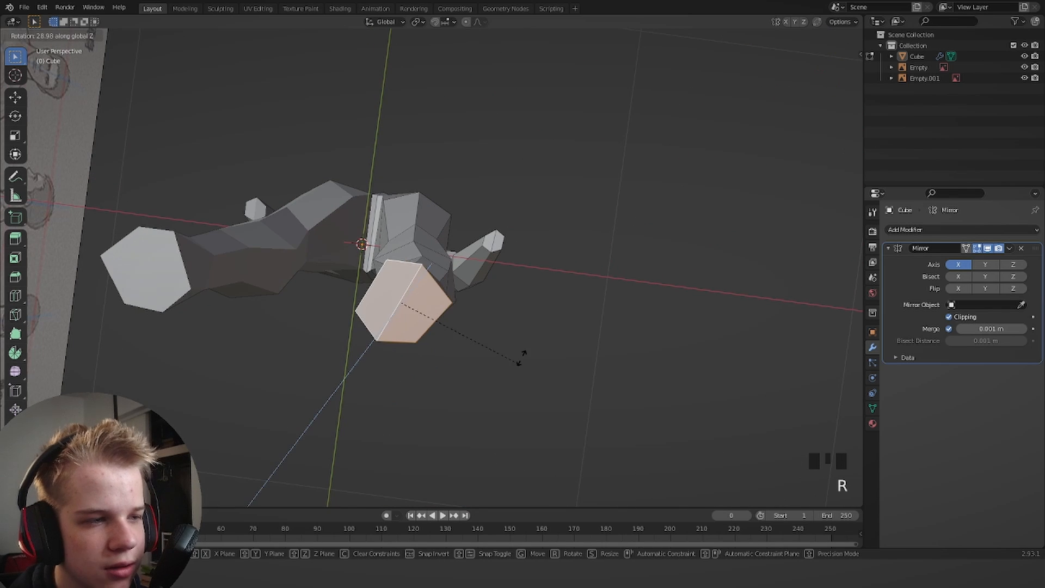
{"action": "left_click", "coordinate": [513, 366]}
{"action": "key", "text": "r"}
{"action": "left_click", "coordinate": [460, 297]}
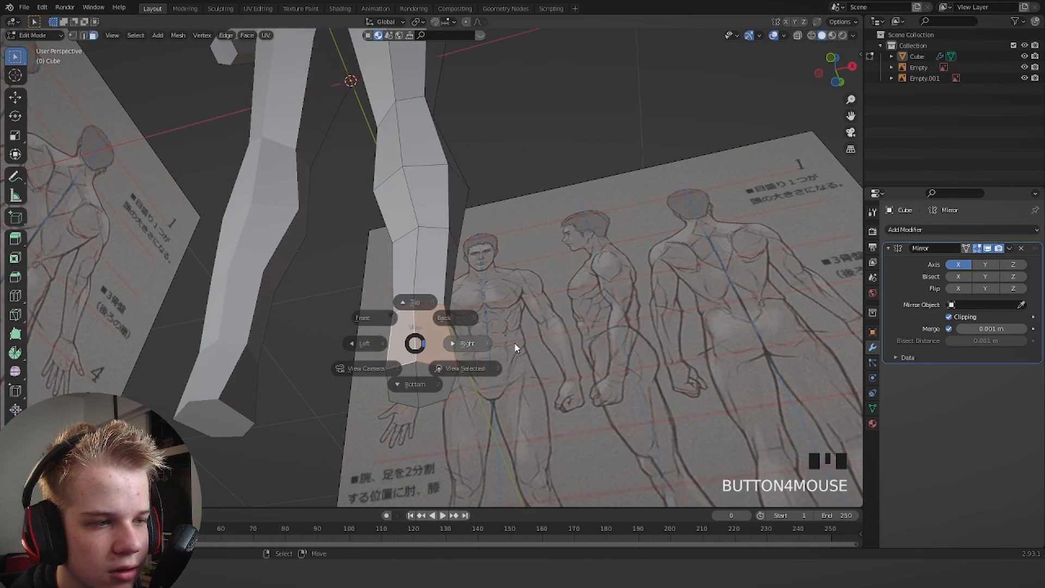
Extrude the foot's front faces forward along Y in the side view to reach toward the toes.
{"action": "left_click", "coordinate": [517, 347]}
{"action": "key", "text": "e"}
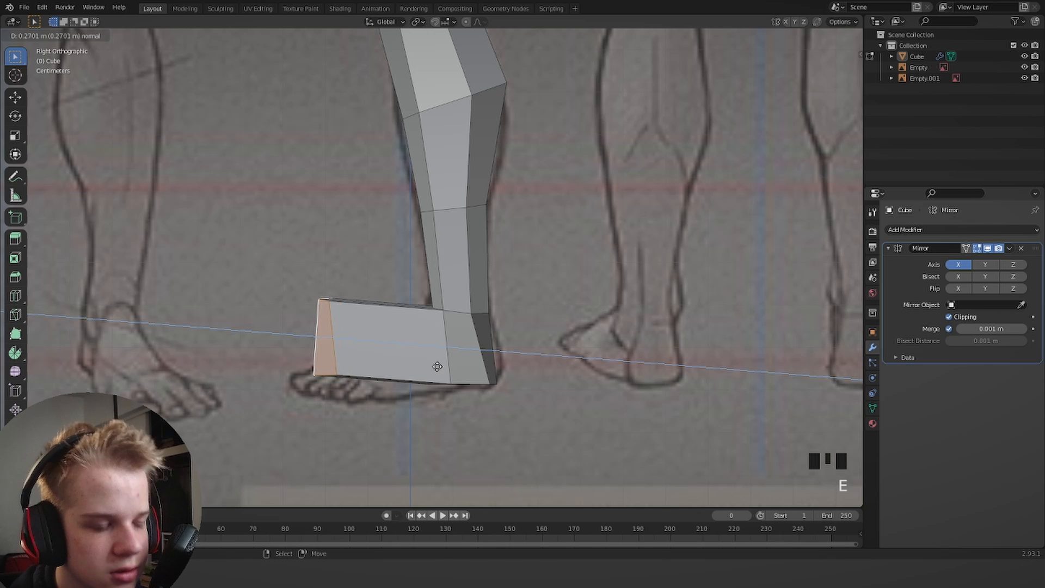
{"action": "key", "text": "y"}
{"action": "left_click", "coordinate": [416, 369]}
Shift the extruded front of the foot outward along X in the front view to follow the reference foot.
{"action": "key", "text": "z"}
{"action": "left_click", "coordinate": [364, 370]}
{"action": "left_click", "coordinate": [283, 255]}
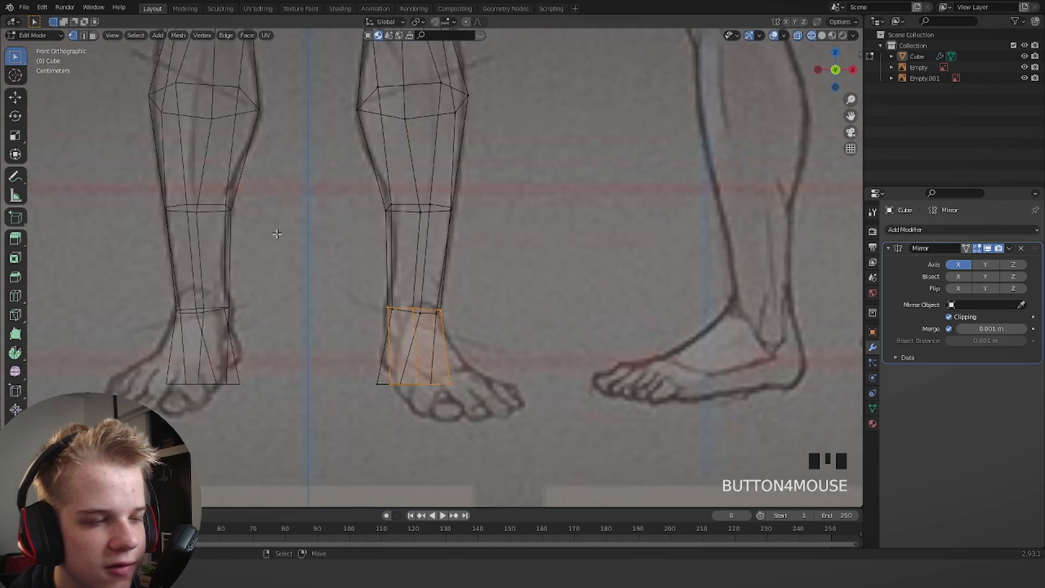
{"action": "key", "text": "z"}
{"action": "left_click", "coordinate": [370, 248]}
{"action": "key", "text": "g"}
{"action": "key", "text": "x"}
{"action": "left_click", "coordinate": [546, 332]}
Lower the upper vertices at the foot's front in the side view to match the instep and toe outline.
{"action": "middle_click_drag", "start_coordinate": [546, 333], "coordinate": [525, 404]}
{"action": "left_click", "coordinate": [448, 256]}
{"action": "key", "text": "2"}
{"action": "middle_click_drag", "start_coordinate": [458, 337], "coordinate": [413, 357]}
{"action": "left_click", "coordinate": [363, 384]}
{"action": "key", "text": "KP_3"}
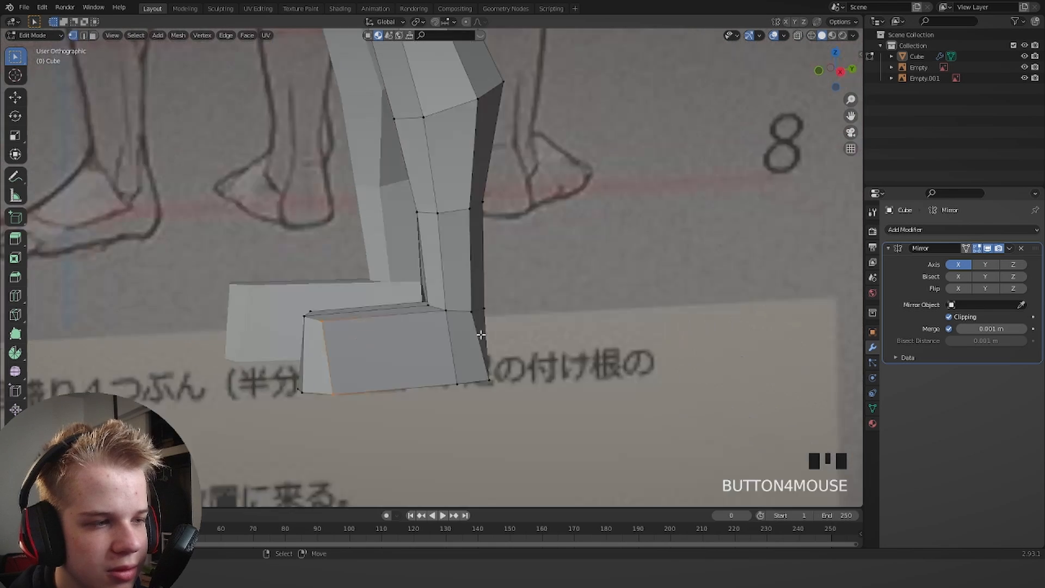
{"action": "key", "text": "1"}
{"action": "key", "text": "z"}
{"action": "left_click_drag", "start_coordinate": [283, 338], "coordinate": [354, 274]}
{"action": "key", "text": "g"}
{"action": "left_click", "coordinate": [370, 325]}
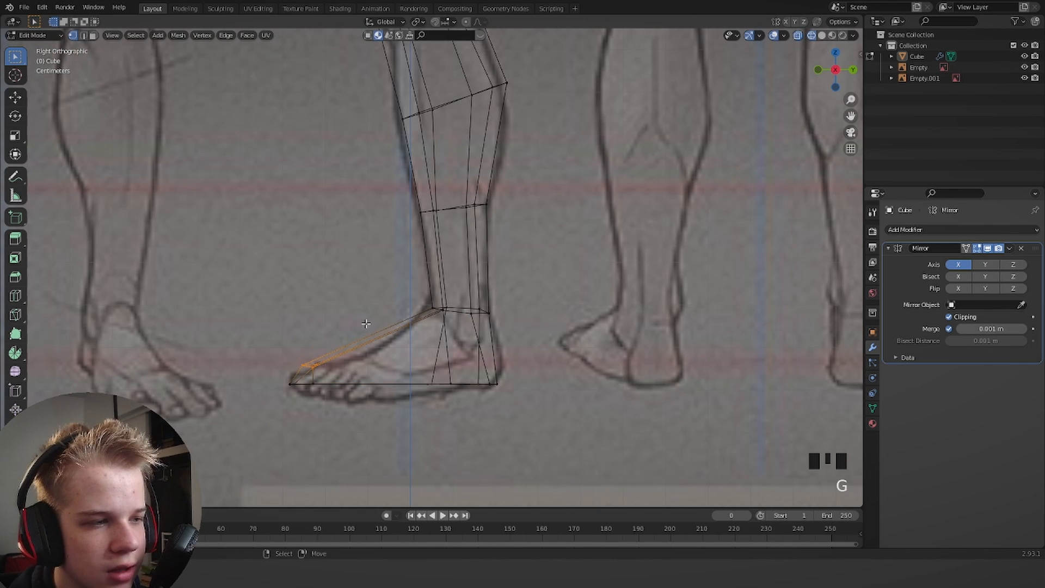
{"action": "key", "text": "z"}
{"action": "key", "text": "ctrl+z"}
Adjust the lower front of the toe block along Y and compare it with the side reference.
{"action": "mouse_move", "coordinate": [425, 327]}
{"action": "middle_mouse_down"}
{"action": "mouse_move", "coordinate": [514, 348]}
{"action": "mouse_move", "coordinate": [469, 351]}
{"action": "middle_mouse_up"}
{"action": "left_click", "coordinate": [321, 382]}
{"action": "key", "text": "g"}
{"action": "key", "text": "y"}
{"action": "left_click", "coordinate": [456, 354]}
{"action": "key", "text": "KP_3"}
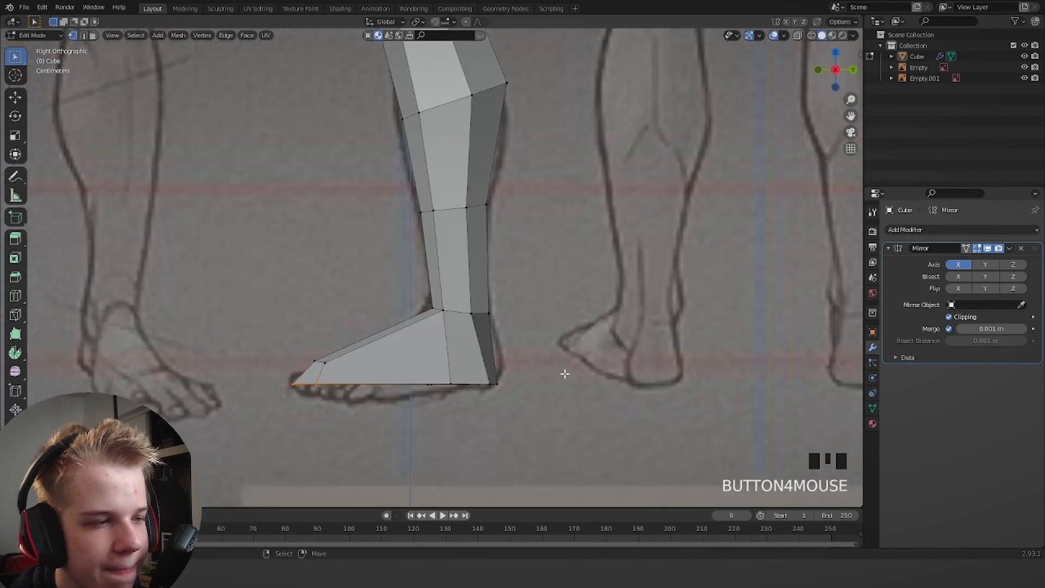
Move the foot's outer toe edge outward along X by about 0.086 m in the front view and readjust its position.
{"action": "key", "text": "KP_1"}
{"action": "key", "text": "g"}
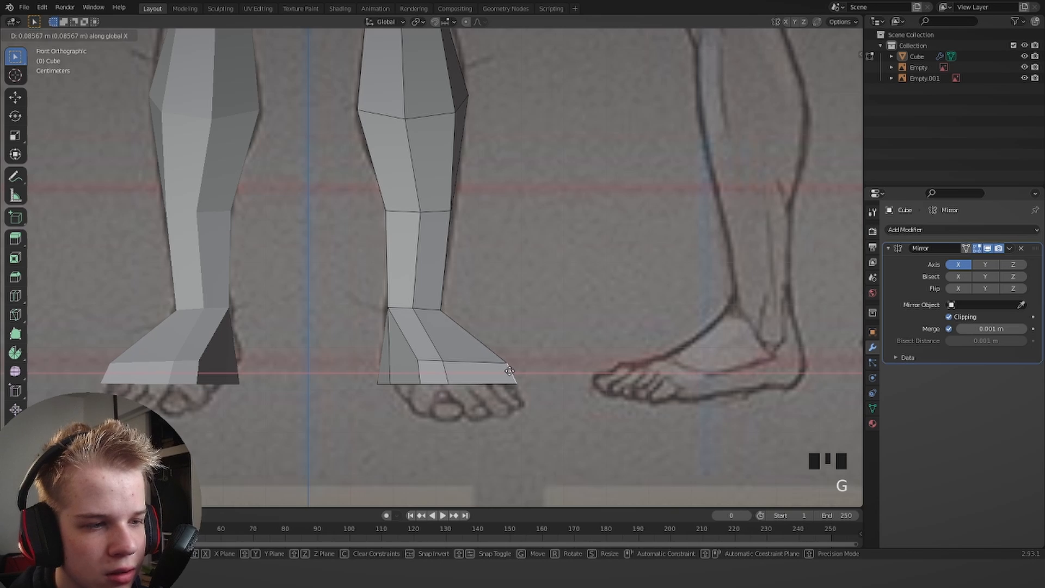
{"action": "left_click", "coordinate": [509, 371]}
{"action": "middle_click_drag", "start_coordinate": [509, 370], "coordinate": [506, 397]}
{"action": "key", "text": "g"}
{"action": "key", "text": "g"}
{"action": "key", "text": "grave"}
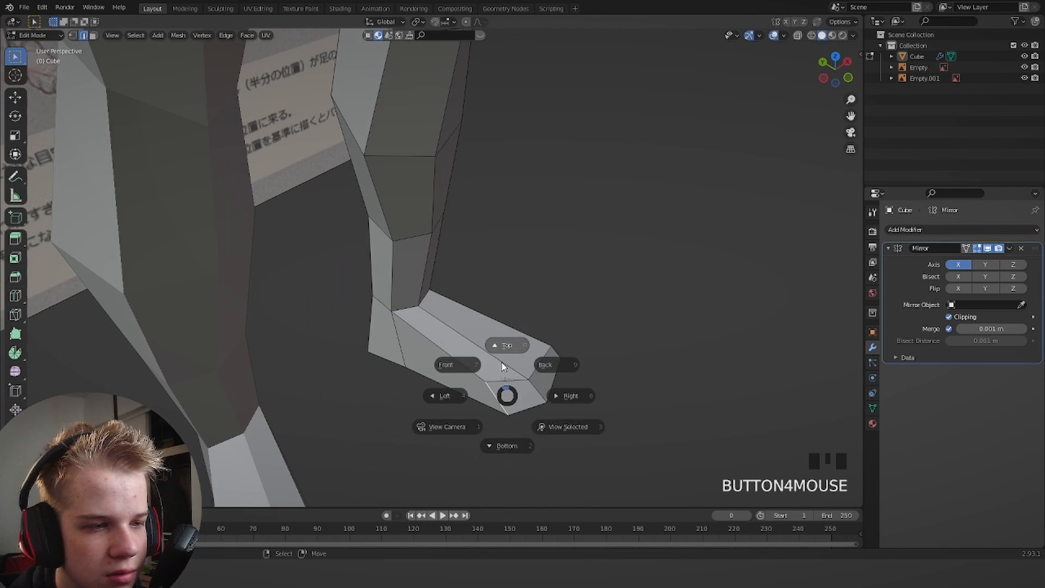
{"action": "left_click", "coordinate": [502, 345]}
Select the lower leg and foot from below the calf and hide all other body geometry.
{"action": "key", "text": "KP_1"}
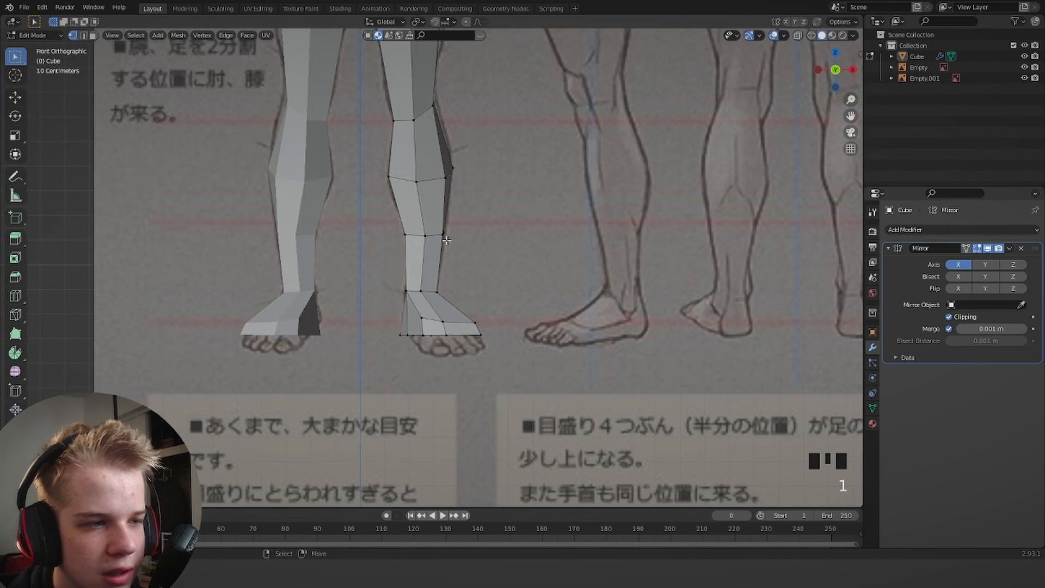
{"action": "key", "text": "alt+z"}
{"action": "left_click_drag", "start_coordinate": [385, 380], "coordinate": [482, 284]}
{"action": "key", "text": "alt+z"}
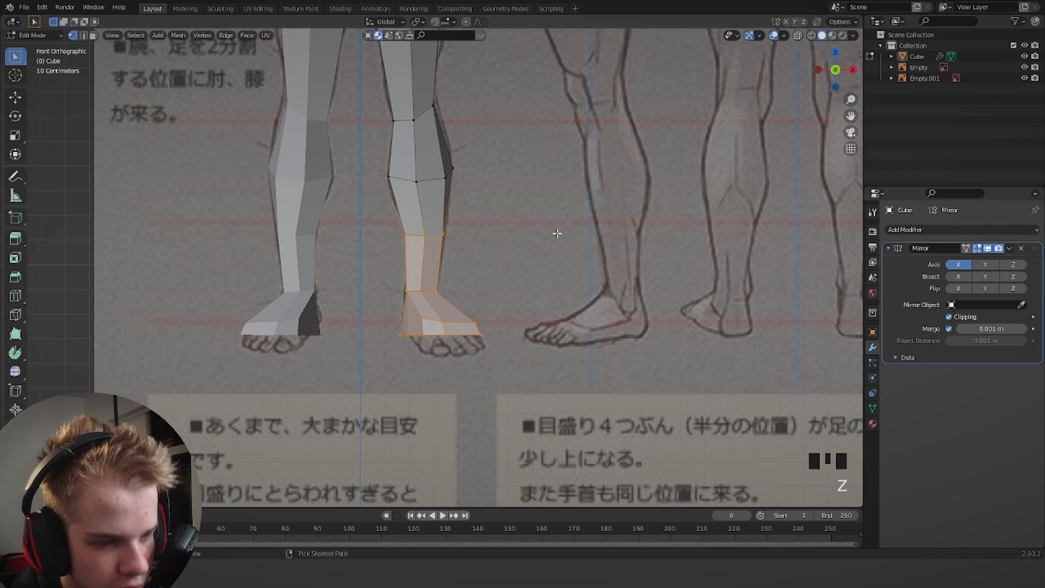
{"action": "key", "text": "ctrl+z"}
{"action": "key", "text": "ctrl+o"}
{"action": "left_click", "coordinate": [609, 299]}
{"action": "key", "text": "h"}
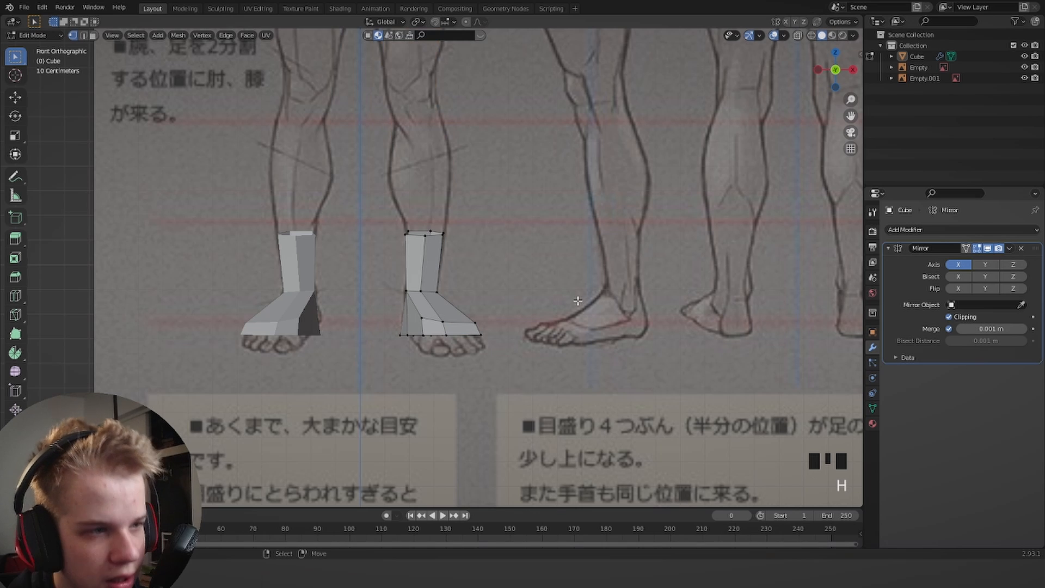
Hide the remaining lower-leg section above the ankle so the foot is isolated in the top view.
{"action": "middle_click_drag", "start_coordinate": [569, 269], "coordinate": [424, 219]}
{"action": "scroll", "coordinate": [495, 326], "scroll_direction": "up", "scroll_amount": 2}
{"action": "key", "text": "h"}
{"action": "key", "text": "KP_7"}
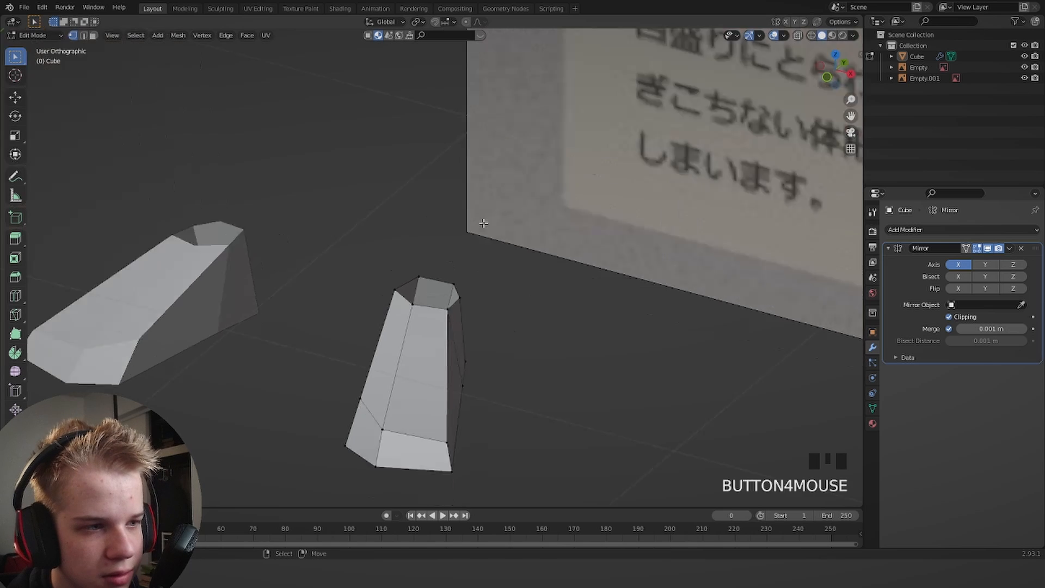
Add a loop cut across the middle of the foot and rotate it in the top view.
{"action": "key", "text": "1"}
{"action": "key", "text": "z"}
{"action": "key", "text": "z"}
{"action": "key", "text": "ctrl+r"}
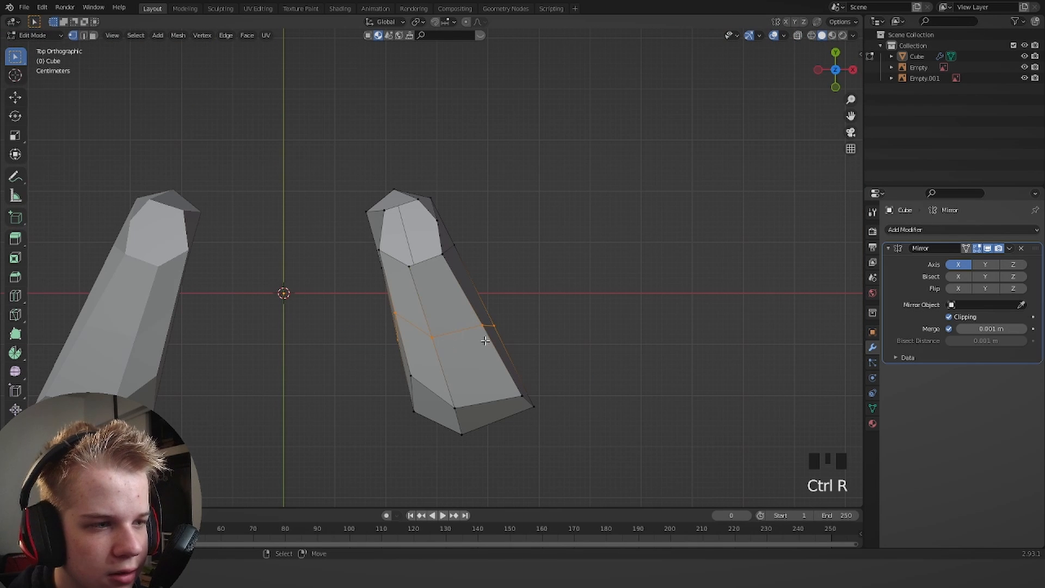
{"action": "key", "text": "r"}
{"action": "left_click", "coordinate": [525, 327]}
Move the outer vertices of the midfoot loop outward in the top view to widen the foot.
{"action": "key", "text": "z"}
{"action": "left_click_drag", "start_coordinate": [468, 331], "coordinate": [517, 286]}
{"action": "key", "text": "g"}
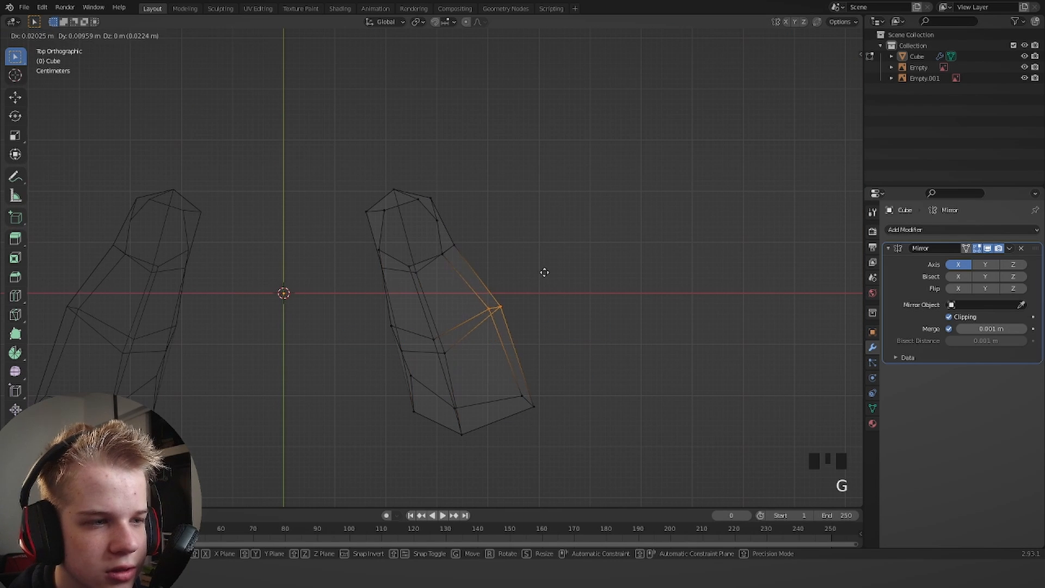
{"action": "left_click", "coordinate": [544, 278]}
{"action": "key", "text": "z"}
{"action": "key", "text": "z"}
{"action": "key", "text": "z"}
Reposition the midfoot loop's centre vertices and move the inner toe vertices forward.
{"action": "left_click_drag", "start_coordinate": [467, 316], "coordinate": [467, 316]}
{"action": "key", "text": "g"}
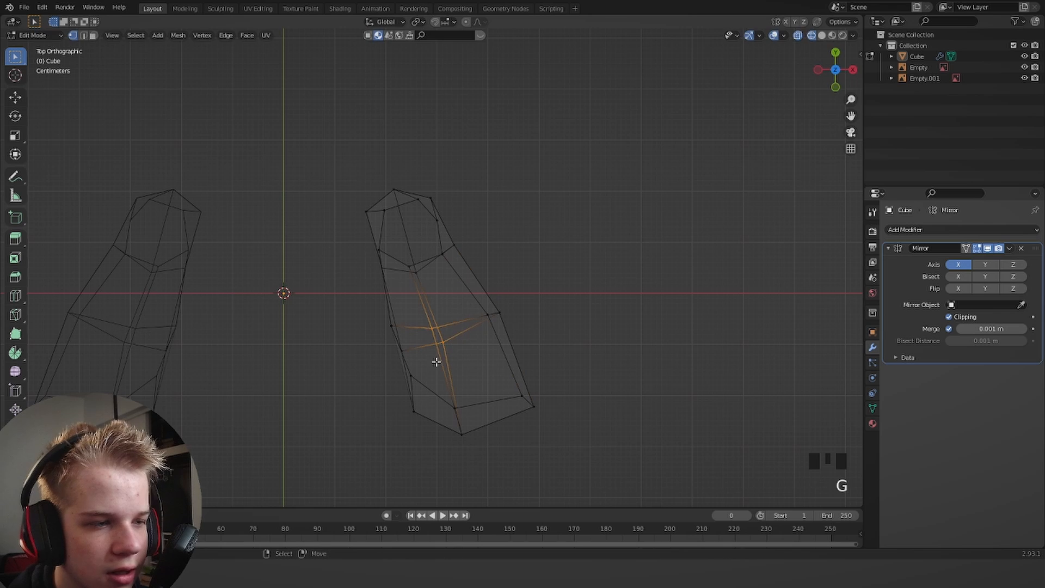
{"action": "left_click", "coordinate": [420, 403]}
{"action": "left_click_drag", "start_coordinate": [410, 432], "coordinate": [427, 380]}
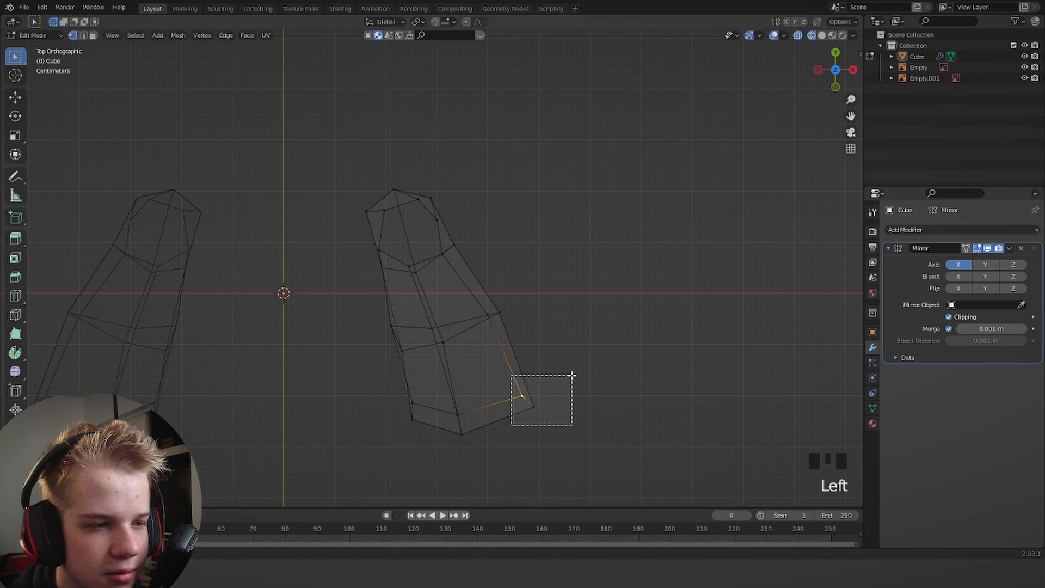
Pull the outer toe corner vertices back toward the heel to angle the front of the foot.
{"action": "left_click_drag", "start_coordinate": [573, 376], "coordinate": [572, 377]}
{"action": "key", "text": "g"}
{"action": "left_click", "coordinate": [556, 352]}
{"action": "key", "text": "z"}
{"action": "key", "text": "z"}
Refine the outer midfoot vertices inward and reposition the inner midfoot vertex in the top view.
{"action": "left_click_drag", "start_coordinate": [475, 333], "coordinate": [539, 304]}
{"action": "key", "text": "g"}
{"action": "left_click", "coordinate": [528, 295]}
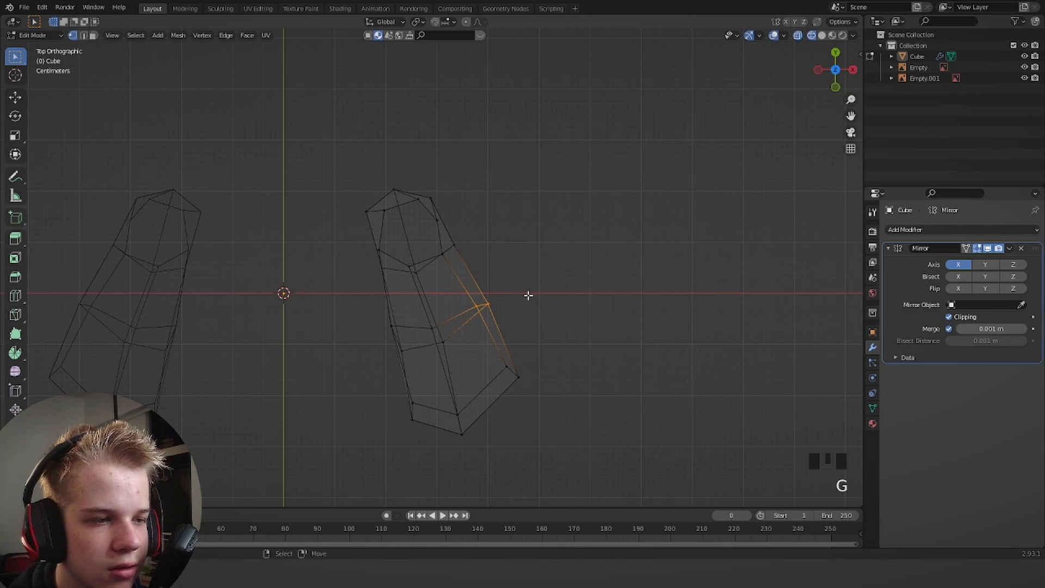
{"action": "key", "text": "g"}
{"action": "left_click", "coordinate": [532, 293]}
{"action": "key", "text": "shift+z"}
{"action": "left_click", "coordinate": [391, 327]}
{"action": "key", "text": "g"}
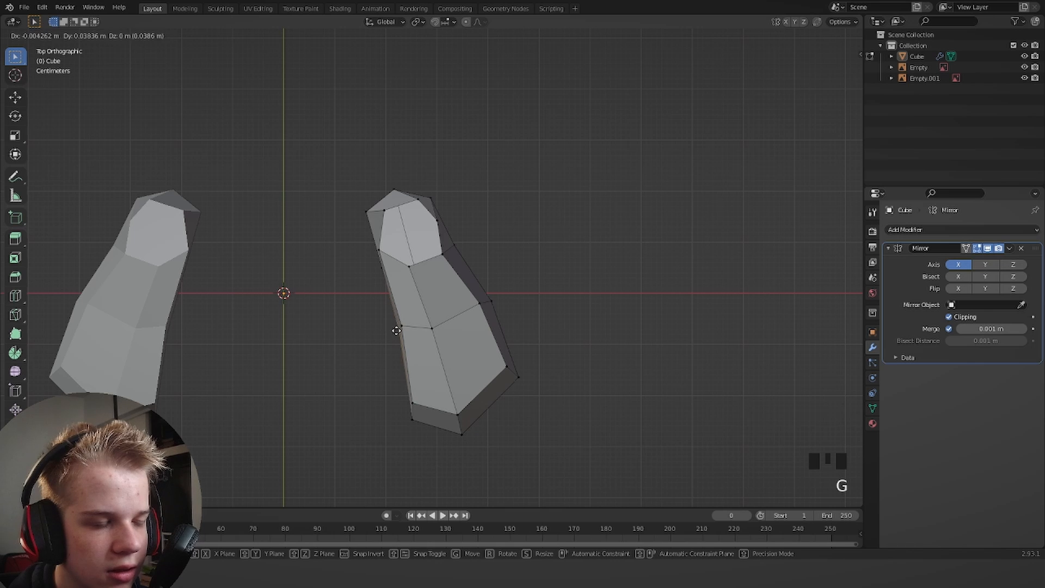
{"action": "left_click", "coordinate": [396, 331]}
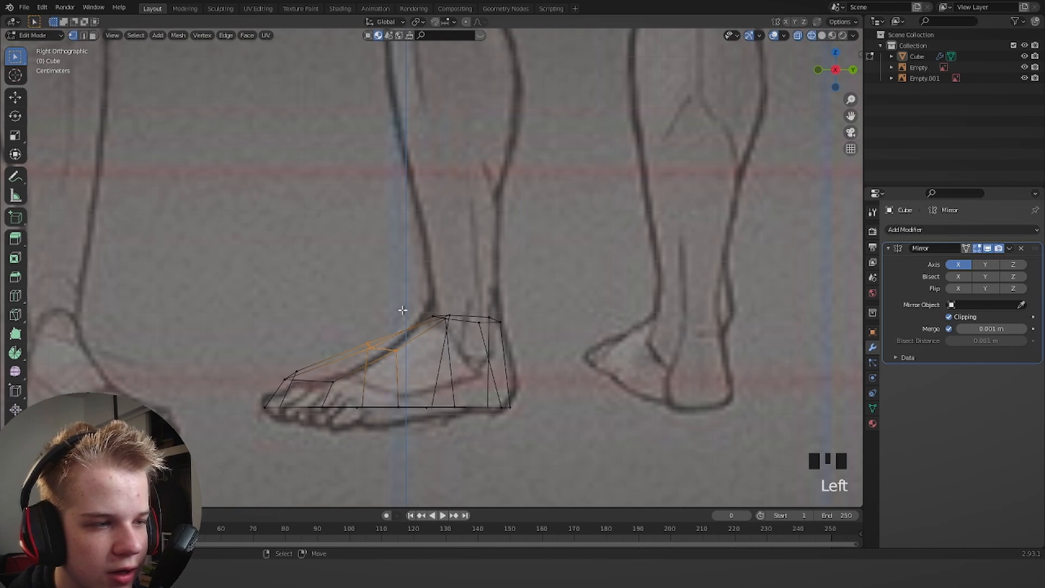
Lower the top midfoot vertices along Z by about 0.042 m in the side view to meet the instep outline.
{"action": "key", "text": "g"}
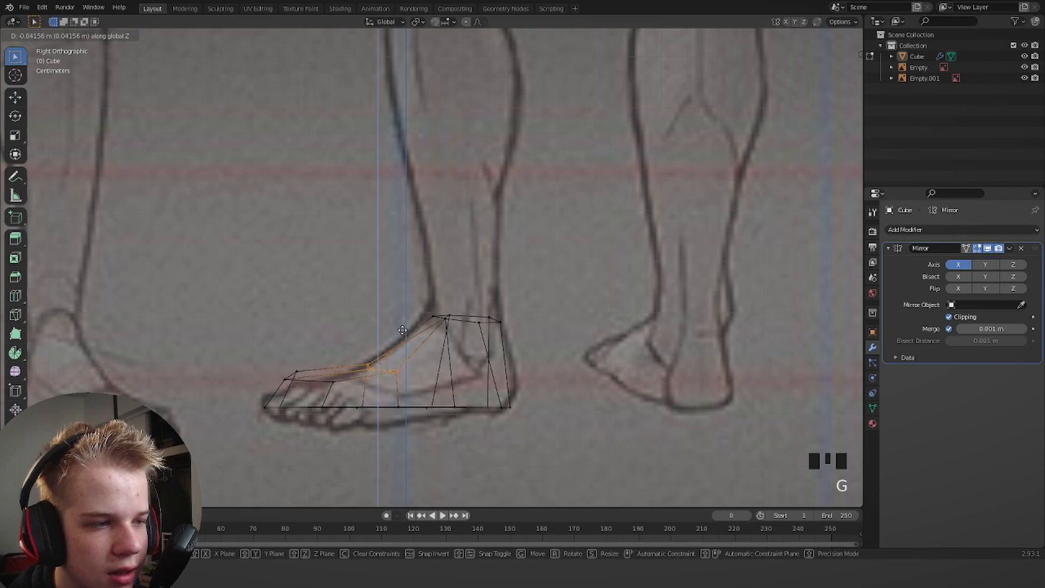
{"action": "left_click", "coordinate": [403, 329]}
{"action": "key", "text": "shift+z"}
Reposition the inner and middle top vertices of the toe block in the front view.
{"action": "right_click", "coordinate": [289, 374]}
{"action": "key", "text": "KP_1"}
{"action": "middle_click_drag", "start_coordinate": [581, 390], "coordinate": [448, 337], "text": "shift"}
{"action": "scroll", "coordinate": [447, 337], "scroll_direction": "up", "scroll_amount": 3}
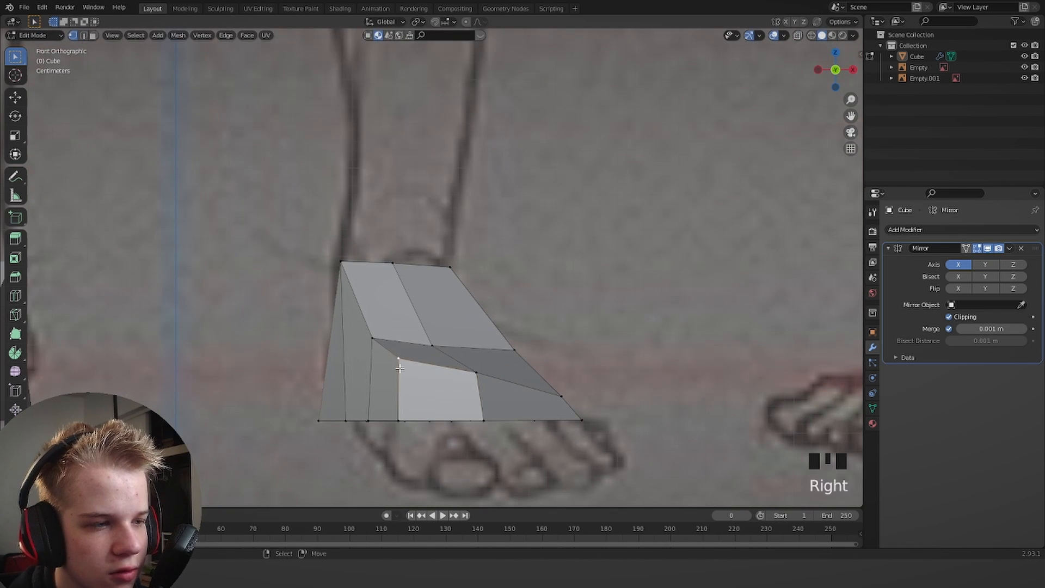
{"action": "key", "text": "g"}
{"action": "left_click", "coordinate": [423, 376]}
{"action": "left_click", "coordinate": [471, 373]}
{"action": "key", "text": "g"}
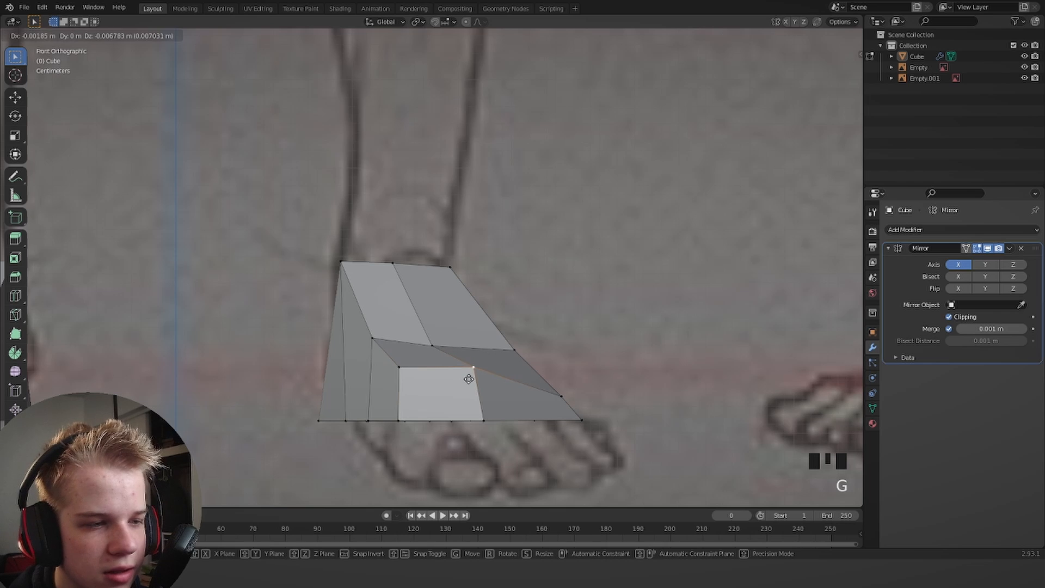
{"action": "key", "text": "g"}
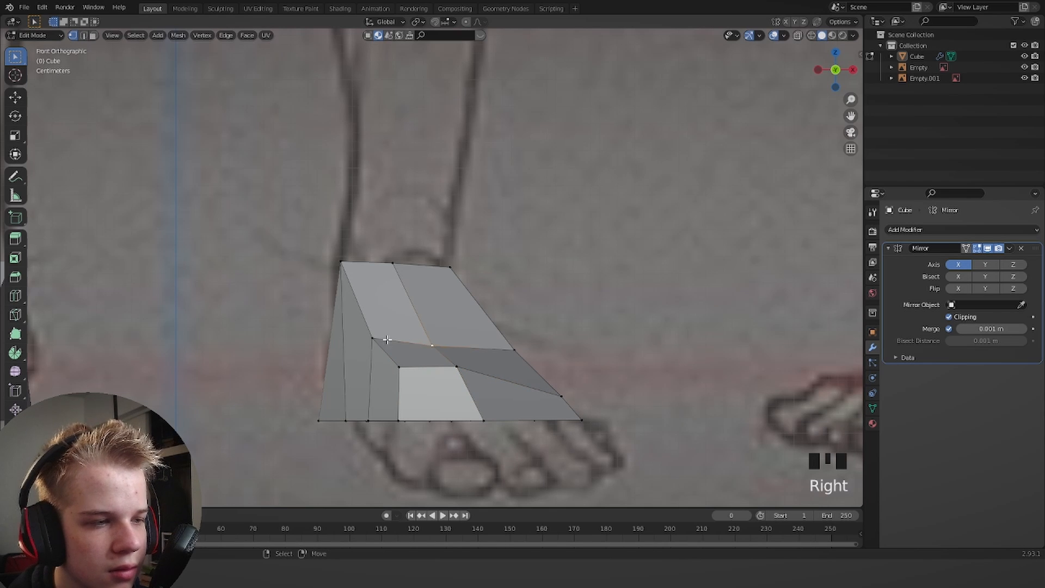
Lower the inner and outer top vertices of the midfoot loop in the front view.
{"action": "right_click", "coordinate": [374, 339]}
{"action": "key", "text": "g"}
{"action": "left_click", "coordinate": [373, 357]}
{"action": "right_click", "coordinate": [514, 354]}
{"action": "key", "text": "g"}
{"action": "left_click", "coordinate": [514, 369]}
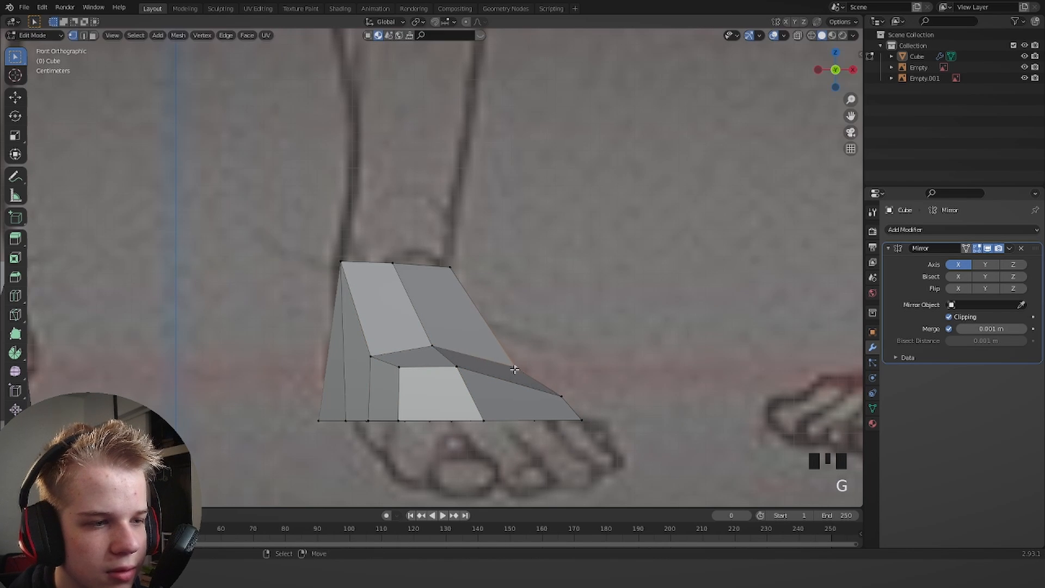
Reposition the vertices across the middle of the sole and raise the inner arch vertex.
{"action": "key", "text": "Tab"}
{"action": "middle_click_drag", "start_coordinate": [514, 370], "coordinate": [531, 341]}
{"action": "key", "text": "Tab"}
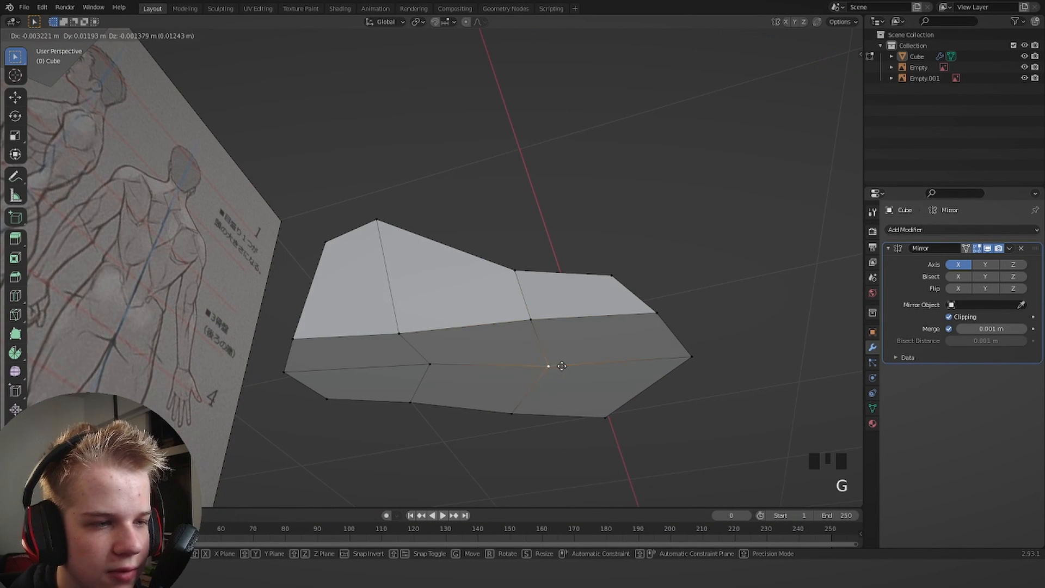
{"action": "right_click", "coordinate": [403, 336]}
{"action": "key", "text": "g"}
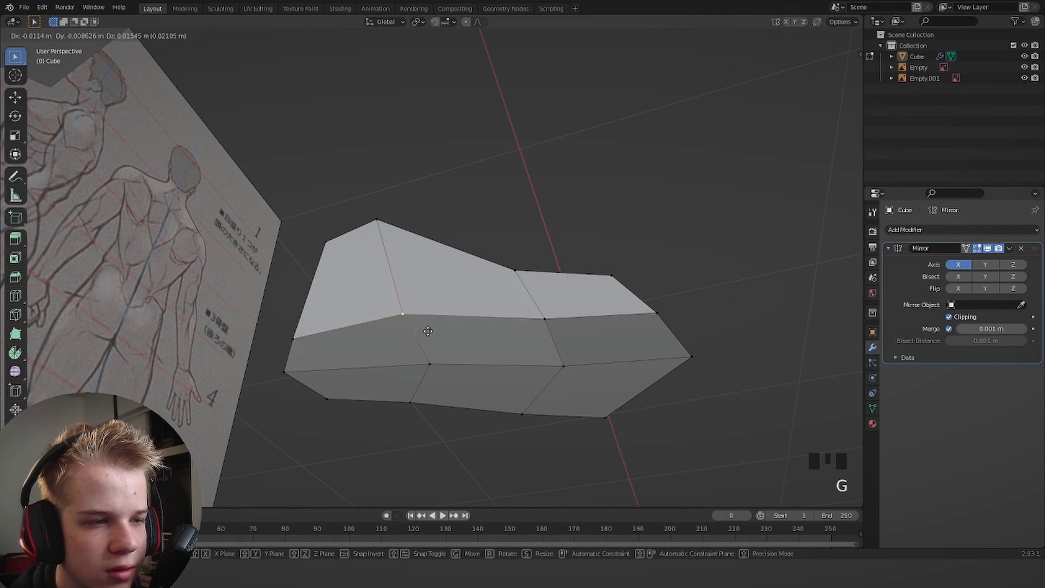
{"action": "key", "text": "g"}
{"action": "left_click", "coordinate": [557, 348]}
Turn on snapping and move the sole vertex down along Z by about 0.012 m, level with the foot's base.
{"action": "middle_click_drag", "start_coordinate": [557, 347], "coordinate": [334, 346]}
{"action": "key", "text": "3"}
{"action": "middle_click_drag", "start_coordinate": [445, 350], "coordinate": [490, 352]}
{"action": "key", "text": "Tab"}
{"action": "key", "text": "Tab"}
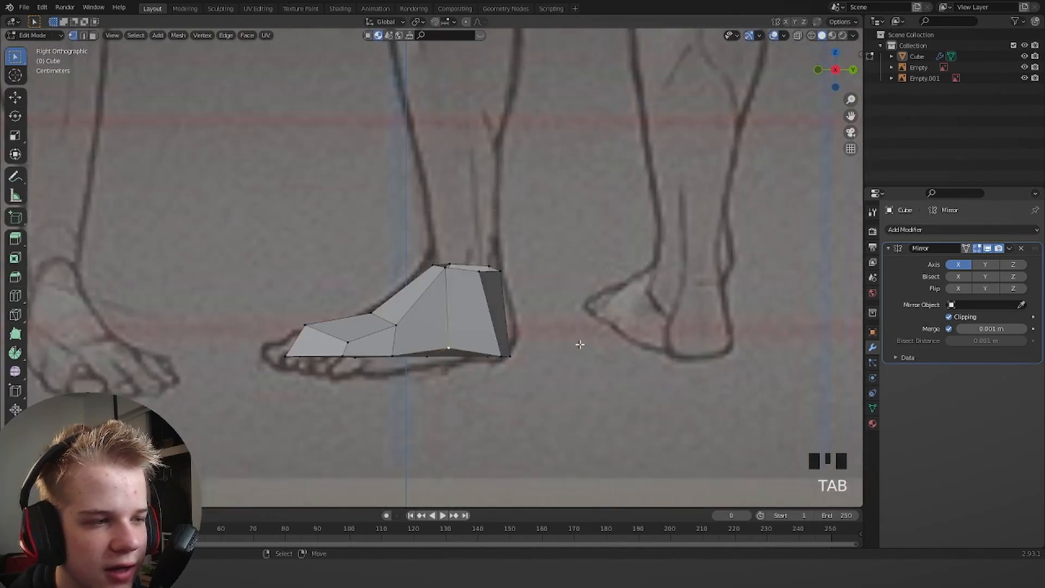
{"action": "key", "text": "g"}
{"action": "left_click", "coordinate": [449, 21]}
{"action": "key", "text": "g"}
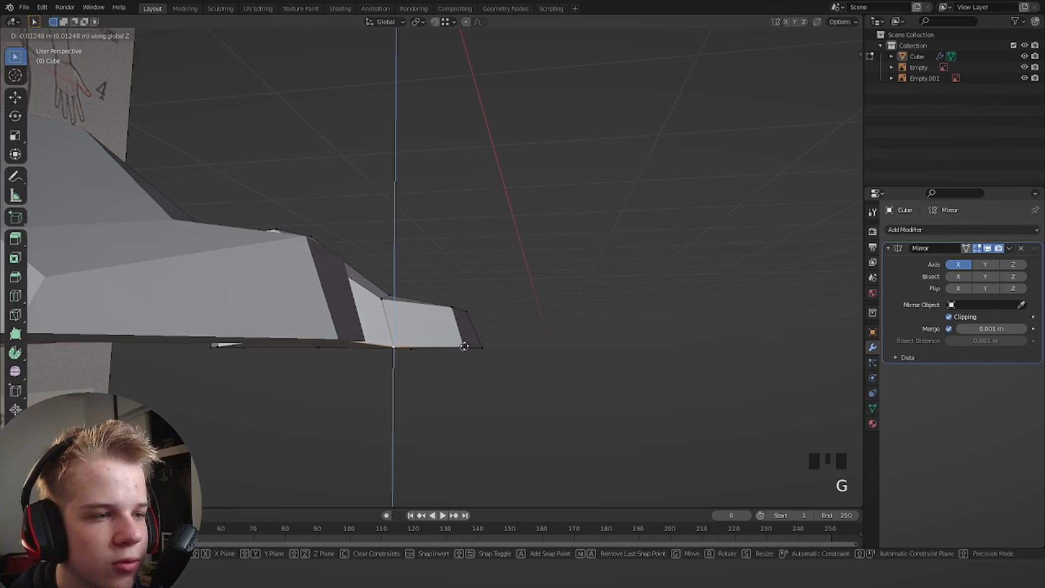
{"action": "left_click", "coordinate": [464, 347]}
Examine the foot's shape from several angles and against the side and front references.
{"action": "key", "text": "Tab"}
{"action": "middle_click_drag", "start_coordinate": [464, 321], "coordinate": [554, 296]}
{"action": "key", "text": "Tab"}
{"action": "key", "text": "KP_3"}
{"action": "scroll", "coordinate": [479, 261], "scroll_direction": "down", "scroll_amount": 4}
{"action": "scroll", "coordinate": [460, 285], "scroll_direction": "up", "scroll_amount": 2}
{"action": "key", "text": "Tab"}
{"action": "key", "text": "KP_1"}
{"action": "scroll", "coordinate": [466, 206], "scroll_direction": "down", "scroll_amount": 1}
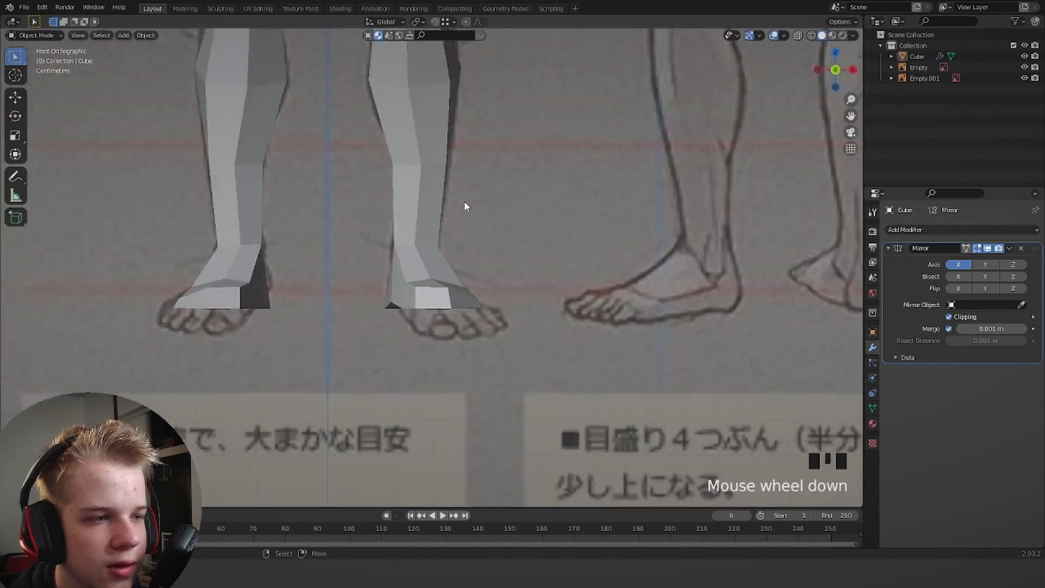
{"action": "scroll", "coordinate": [537, 249], "scroll_direction": "up", "scroll_amount": 6}
{"action": "scroll", "coordinate": [513, 196], "scroll_direction": "down", "scroll_amount": 7}
{"action": "scroll", "coordinate": [493, 314], "scroll_direction": "up", "scroll_amount": 6}
{"action": "key", "text": "Tab"}
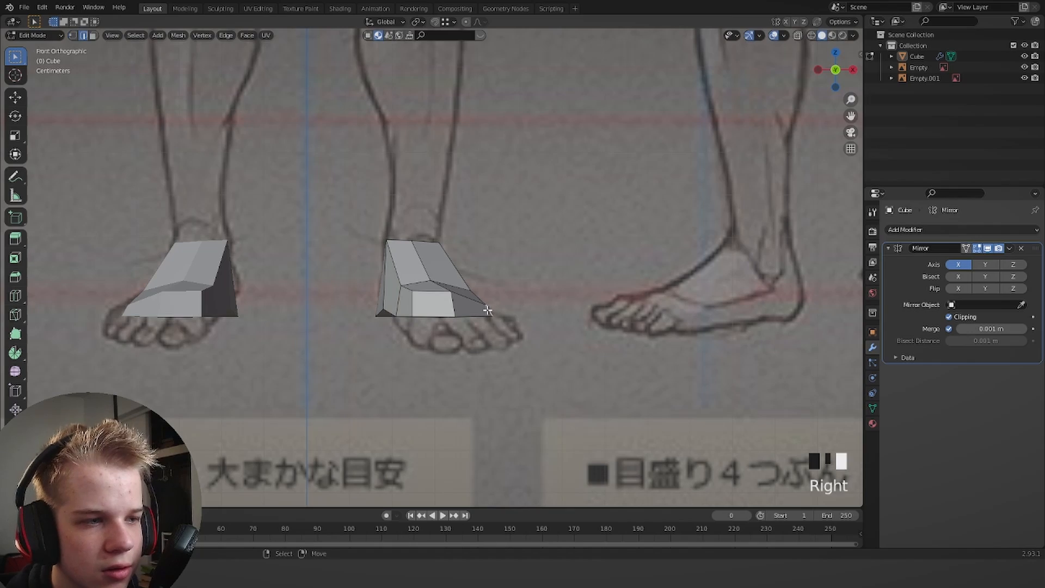
{"action": "key", "text": "Tab"}
Compare the whole body's proportions with the front reference figure.
{"action": "scroll", "coordinate": [479, 211], "scroll_direction": "down", "scroll_amount": 5}
{"action": "mouse_move", "coordinate": [478, 210]}
{"action": "middle_mouse_down", "text": "shift"}
{"action": "mouse_move", "coordinate": [478, 253]}
{"action": "mouse_move", "coordinate": [492, 209]}
{"action": "middle_mouse_up", "text": "shift"}
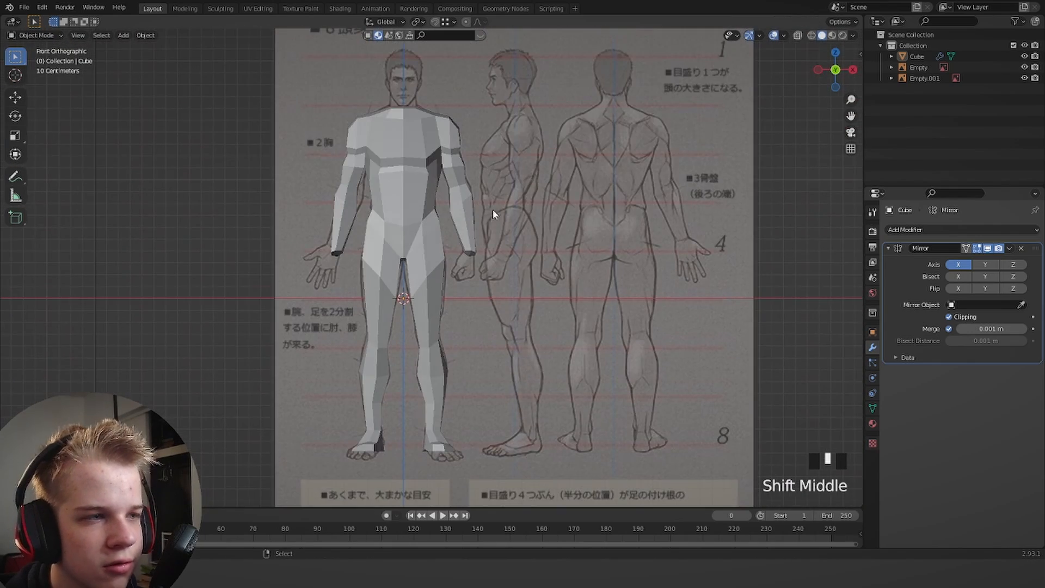
{"action": "scroll", "coordinate": [492, 209], "scroll_direction": "up", "scroll_amount": 2}
{"action": "middle_click_drag", "start_coordinate": [502, 338], "coordinate": [516, 189], "text": "shift"}
{"action": "scroll", "coordinate": [508, 255], "scroll_direction": "down", "scroll_amount": 7}
{"action": "scroll", "coordinate": [508, 255], "scroll_direction": "up", "scroll_amount": 8}
{"action": "scroll", "coordinate": [504, 223], "scroll_direction": "down", "scroll_amount": 3}
{"action": "scroll", "coordinate": [473, 281], "scroll_direction": "up", "scroll_amount": 4}
{"action": "key", "text": "Tab"}
{"action": "key", "text": "Tab"}
{"action": "scroll", "coordinate": [438, 262], "scroll_direction": "down", "scroll_amount": 3}
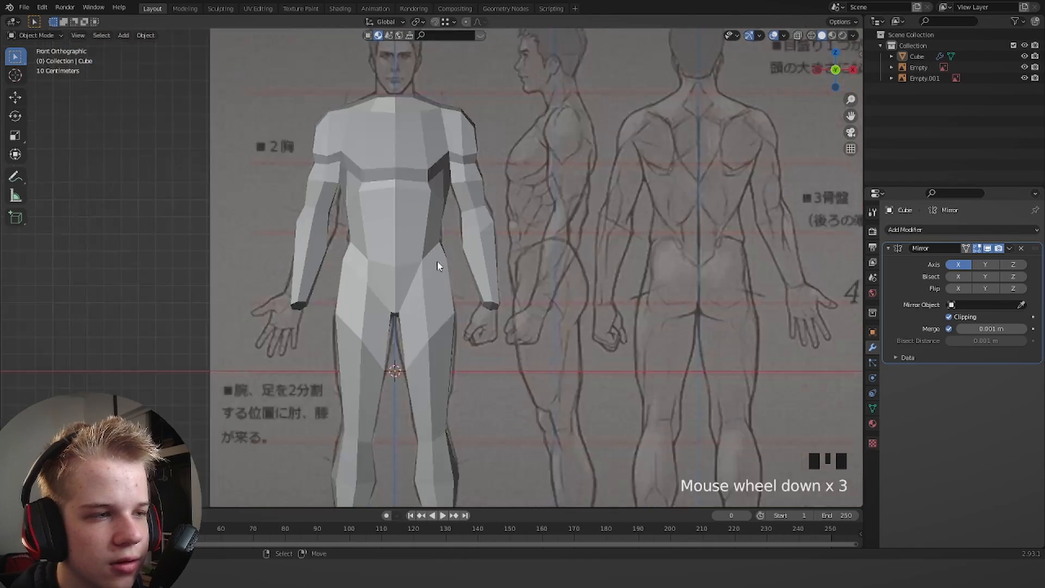
Reveal all hidden body geometry.
{"action": "key", "text": "Tab"}
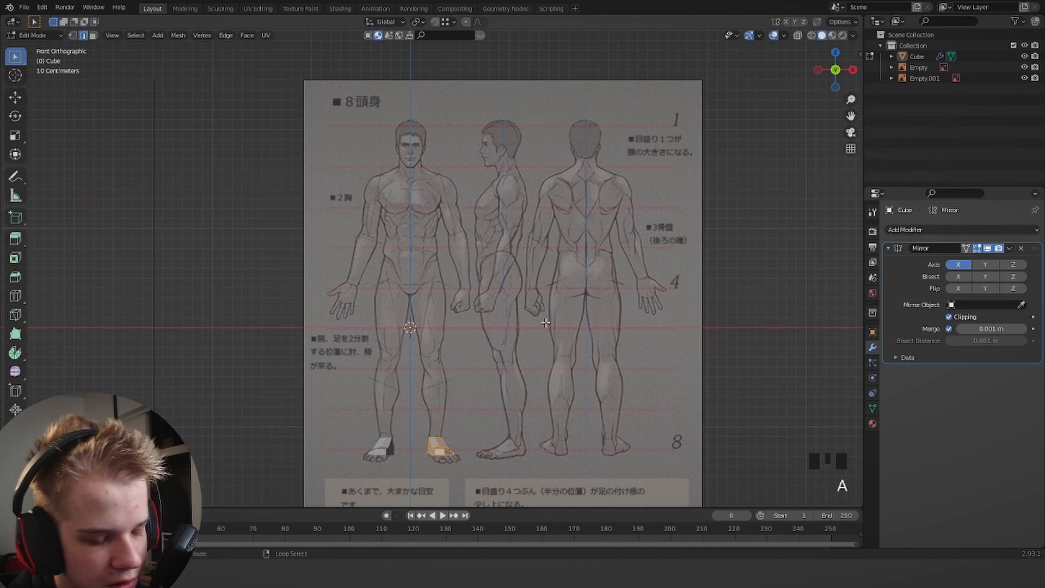
{"action": "key", "text": "alt+h"}
{"action": "scroll", "coordinate": [545, 323], "scroll_direction": "up", "scroll_amount": 6}
{"action": "key", "text": "Tab"}
Examine the full body mesh as a wireframe over the side reference.
{"action": "middle_click_drag", "start_coordinate": [545, 323], "coordinate": [433, 288], "text": "shift"}
{"action": "key", "text": "KP_3"}
{"action": "key", "text": "Tab"}
{"action": "key", "text": "z"}
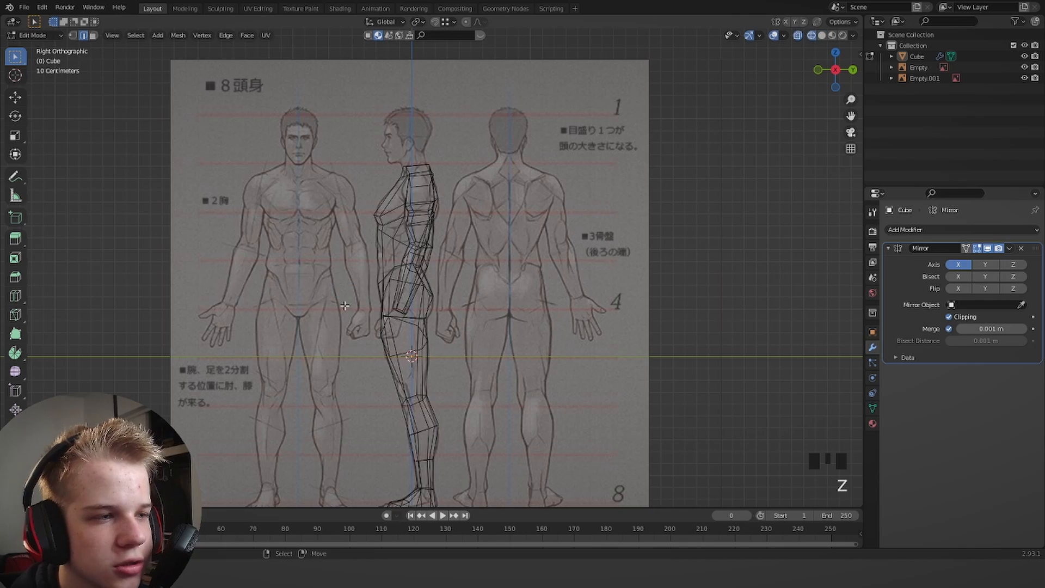
{"action": "scroll", "coordinate": [515, 275], "scroll_direction": "down", "scroll_amount": 4}
{"action": "key", "text": "Tab"}
{"action": "scroll", "coordinate": [473, 266], "scroll_direction": "up", "scroll_amount": 3}
Extrude the forearm's end face along the arm's direction into the fist area of the side reference.
{"action": "key", "text": "KP_1"}
{"action": "middle_click_drag", "start_coordinate": [432, 191], "coordinate": [498, 257], "text": "shift"}
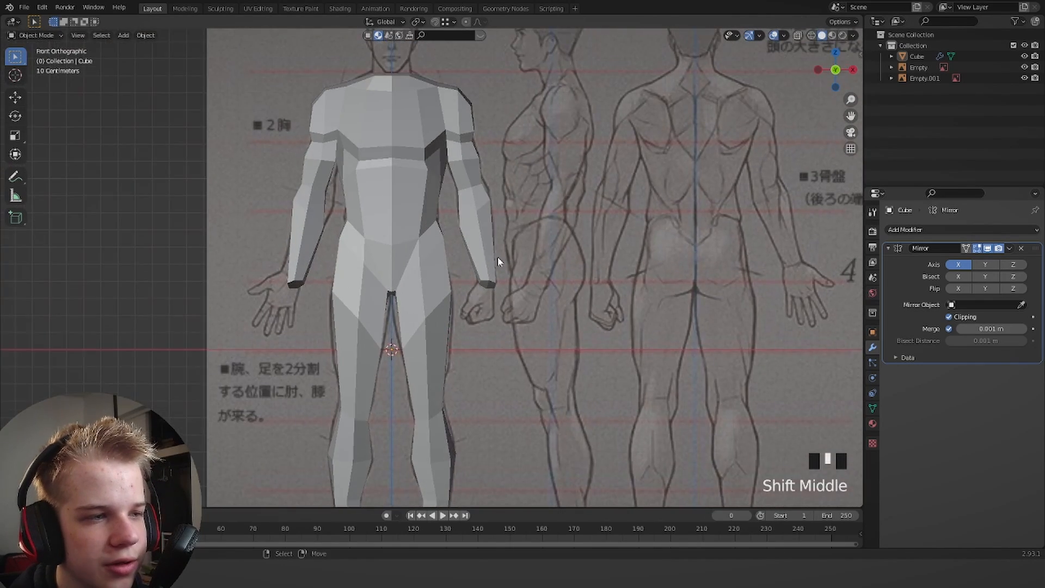
{"action": "scroll", "coordinate": [565, 260], "scroll_direction": "up", "scroll_amount": 5}
{"action": "key", "text": "Tab"}
{"action": "key", "text": "3"}
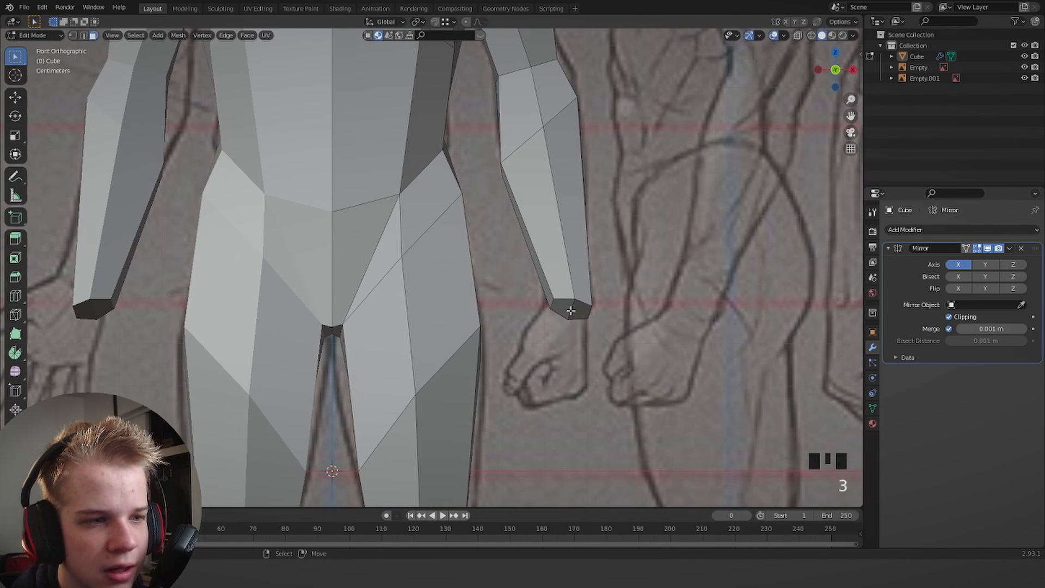
{"action": "right_click", "coordinate": [579, 311], "text": "shift"}
{"action": "key", "text": "grave"}
{"action": "left_click", "coordinate": [634, 310]}
{"action": "key", "text": "z"}
{"action": "middle_click_drag", "start_coordinate": [440, 318], "coordinate": [480, 305], "text": "shift"}
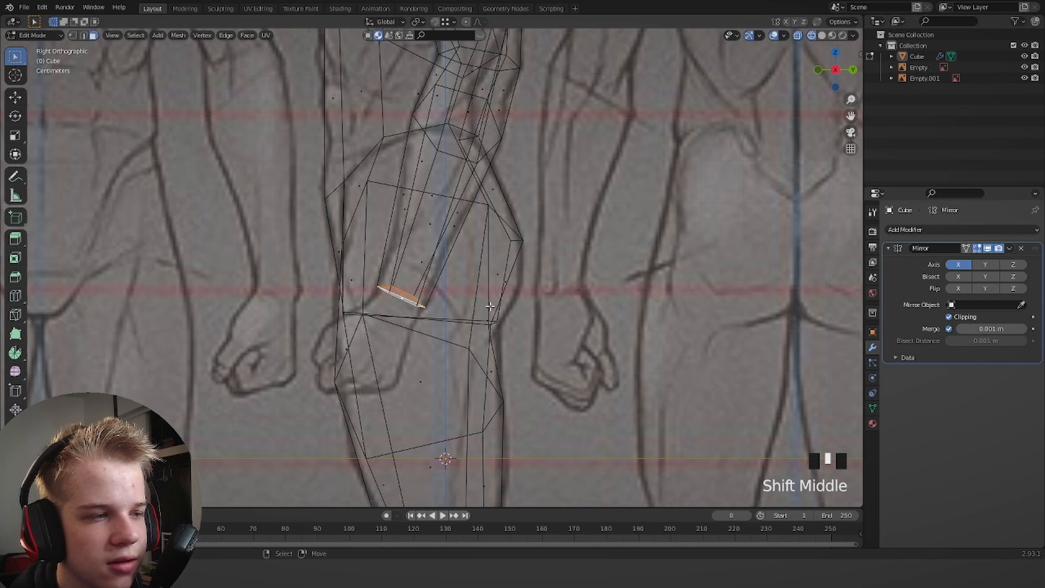
{"action": "key", "text": "e"}
{"action": "left_click", "coordinate": [464, 366]}
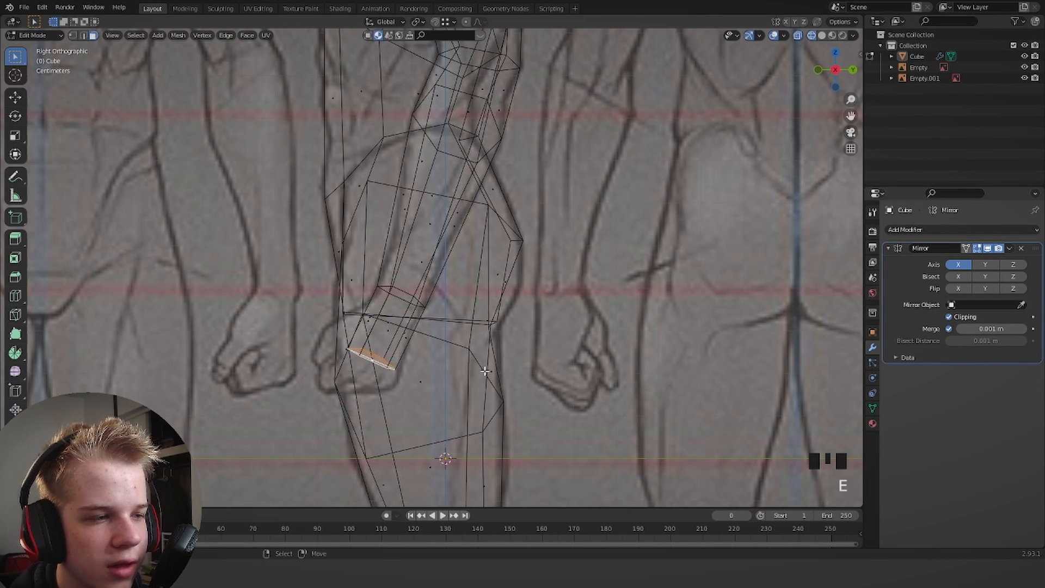
Try to scale down and shift the hand's end face over the fist in the front reference.
{"action": "key", "text": "z"}
{"action": "middle_click_drag", "start_coordinate": [485, 372], "coordinate": [612, 364]}
{"action": "key", "text": "KP_1"}
{"action": "middle_click_drag", "start_coordinate": [656, 332], "coordinate": [601, 305], "text": "shift"}
{"action": "scroll", "coordinate": [644, 324], "scroll_direction": "up", "scroll_amount": 4}
{"action": "key", "text": "s"}
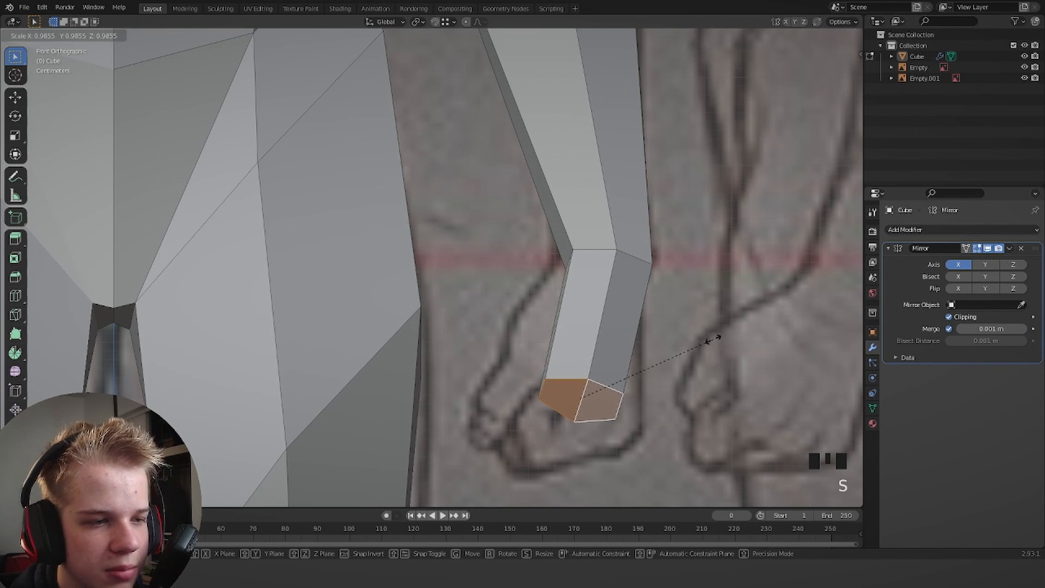
{"action": "key", "text": "g"}
{"action": "left_click", "coordinate": [670, 371]}
{"action": "key", "text": "s"}
{"action": "right_click", "coordinate": [691, 367]}
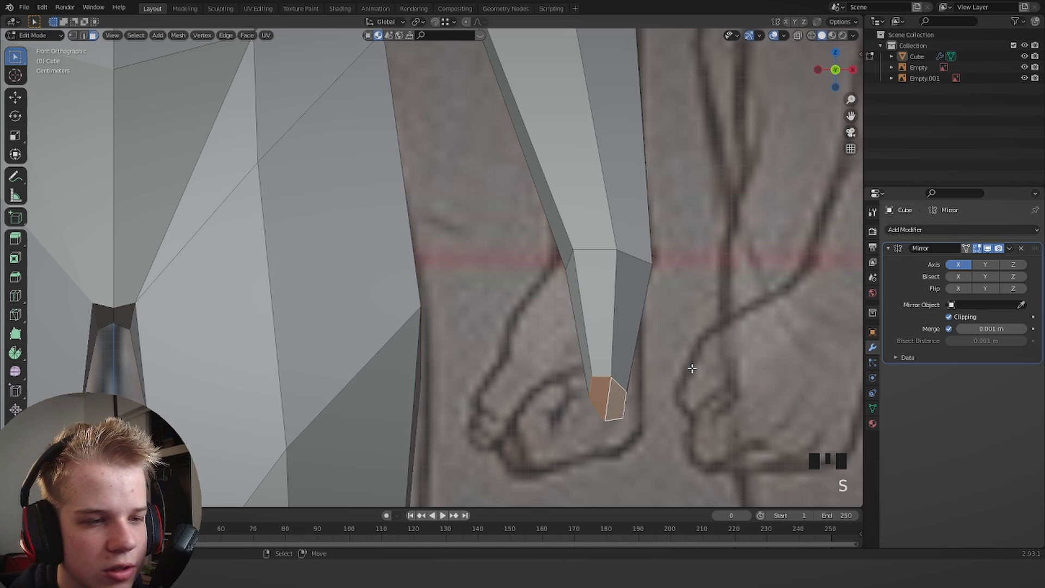
{"action": "key", "text": "ctrl+z"}
{"action": "key", "text": "ctrl+z"}
Move and tilt the hand's end face to follow the front reference, pulling its side vertices inward.
{"action": "key", "text": "g"}
{"action": "left_click", "coordinate": [716, 398]}
{"action": "key", "text": "r"}
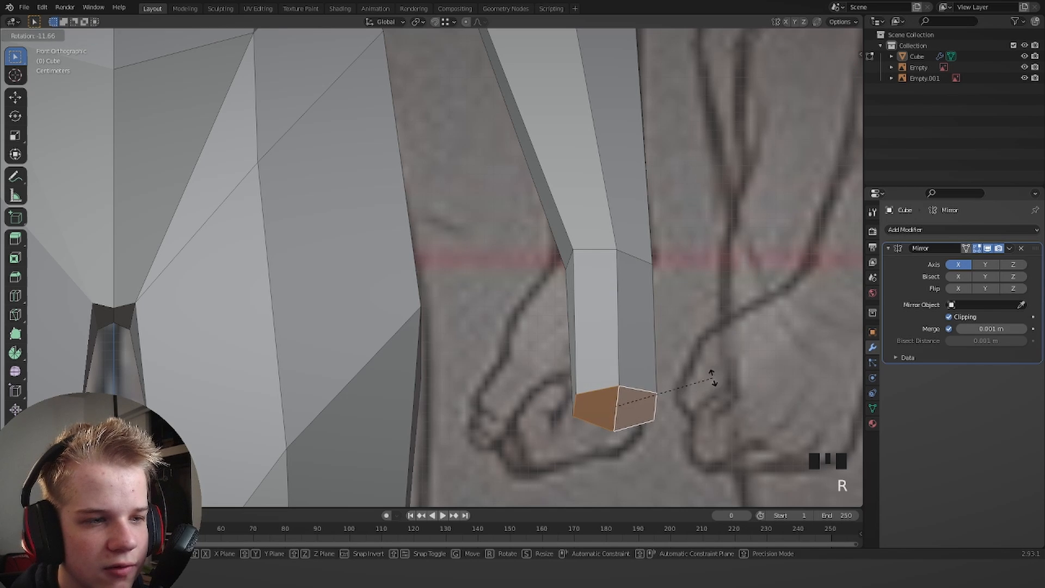
{"action": "left_click", "coordinate": [713, 377]}
{"action": "key", "text": "g"}
{"action": "left_click", "coordinate": [711, 380]}
{"action": "left_click_drag", "start_coordinate": [642, 442], "coordinate": [680, 374]}
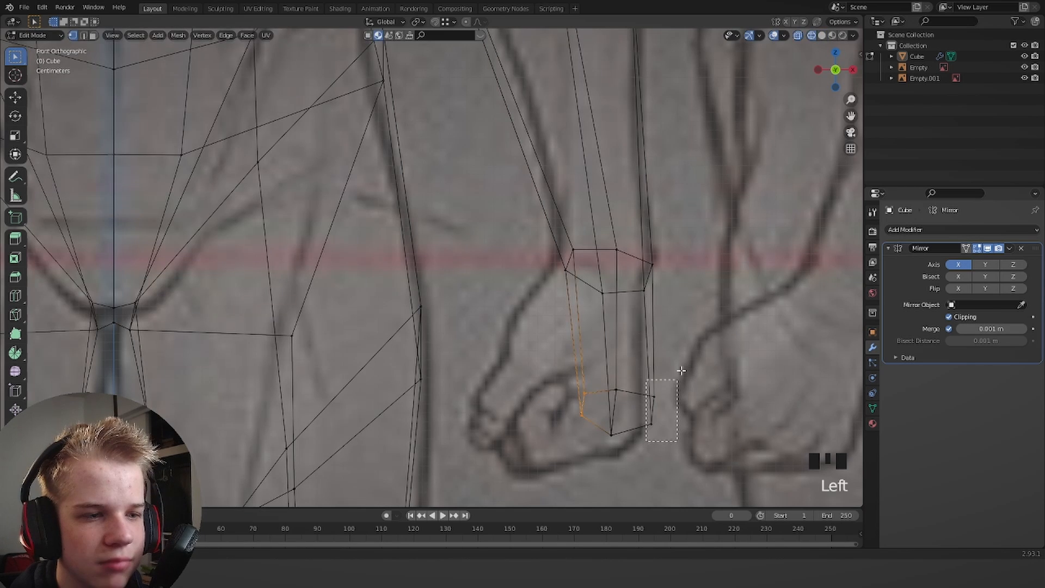
{"action": "key", "text": "g"}
{"action": "left_click", "coordinate": [669, 379]}
{"action": "key", "text": "z"}
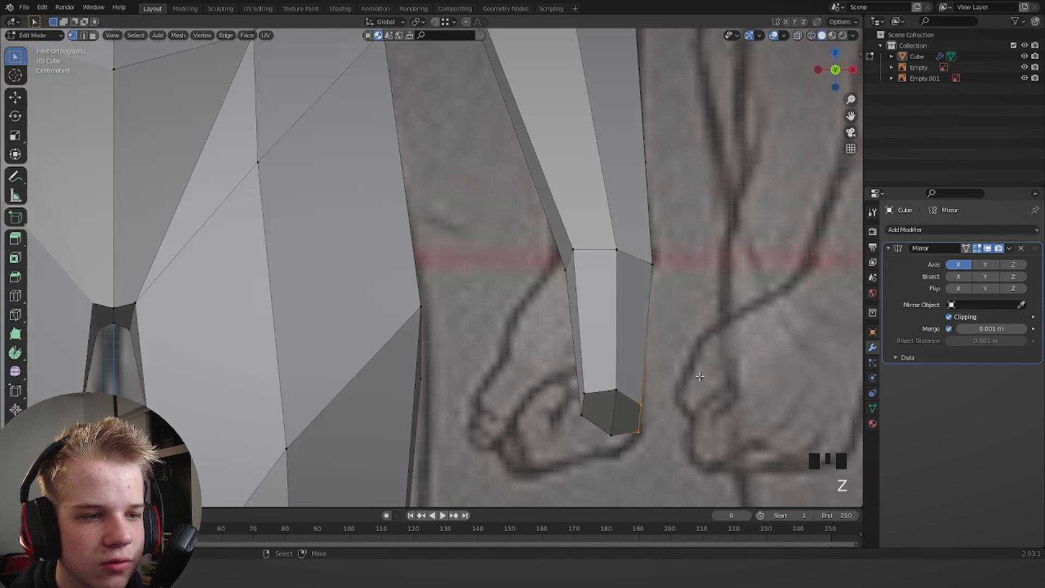
Rotate the hand's end face in perspective and adjust its corner vertices for a cleaner shape.
{"action": "middle_click_drag", "start_coordinate": [675, 377], "coordinate": [652, 369]}
{"action": "key", "text": "r"}
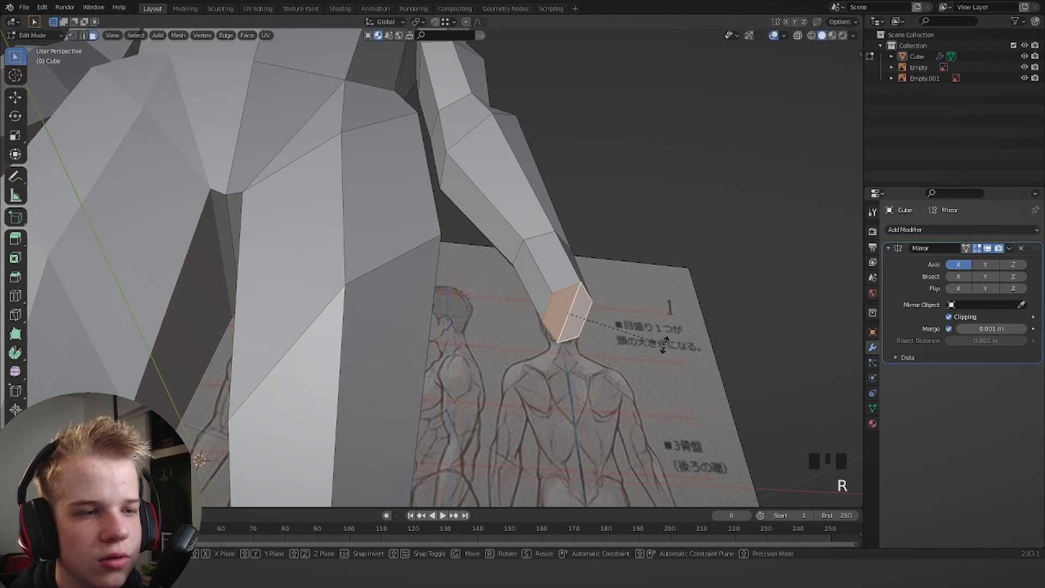
{"action": "left_click", "coordinate": [665, 345]}
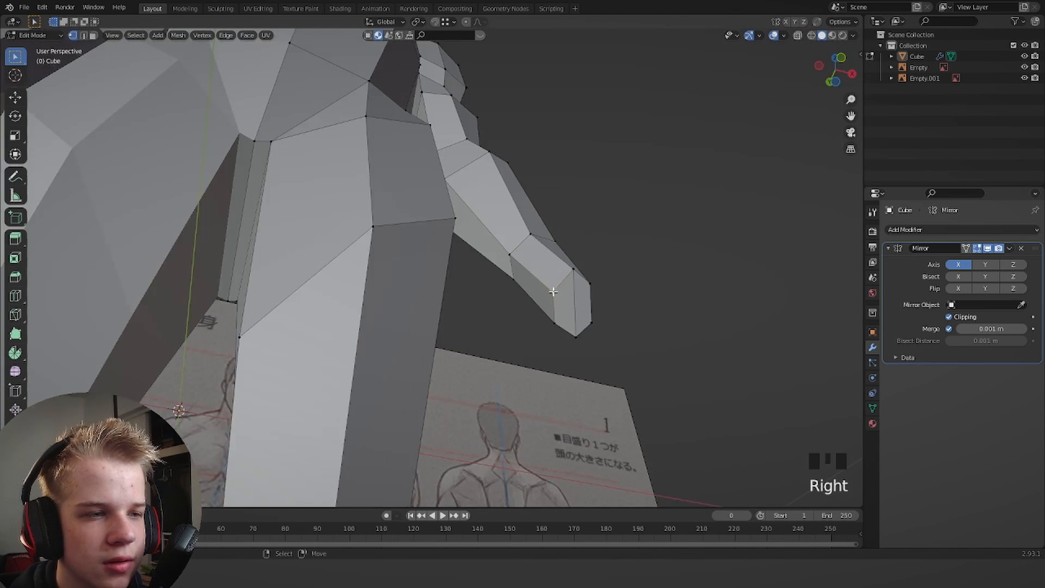
{"action": "middle_click_drag", "start_coordinate": [581, 249], "coordinate": [499, 315], "text": "shift"}
{"action": "scroll", "coordinate": [511, 326], "scroll_direction": "up", "scroll_amount": 3}
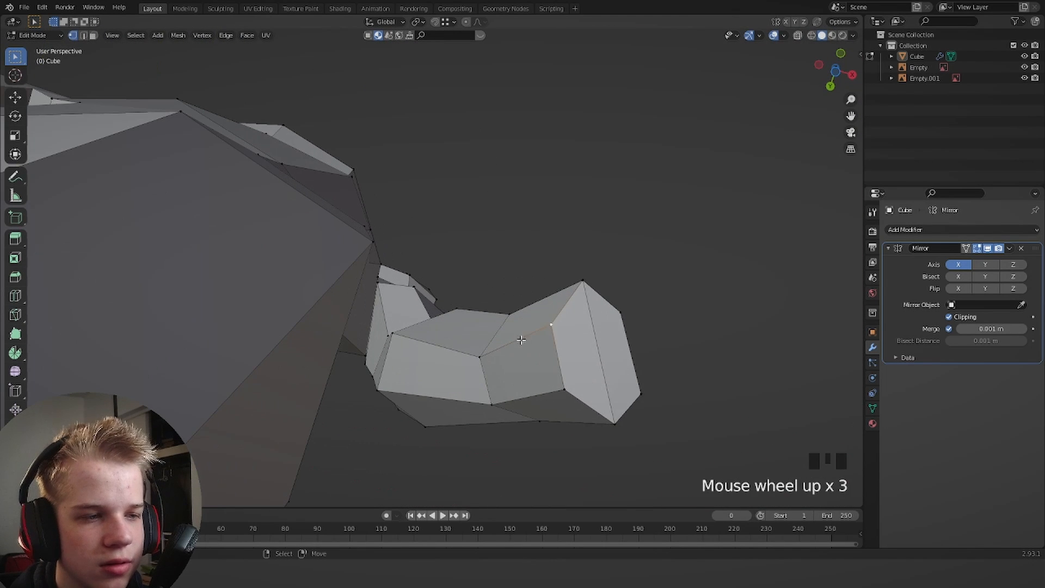
{"action": "left_click_drag", "start_coordinate": [684, 344], "coordinate": [684, 366]}
{"action": "key", "text": "g"}
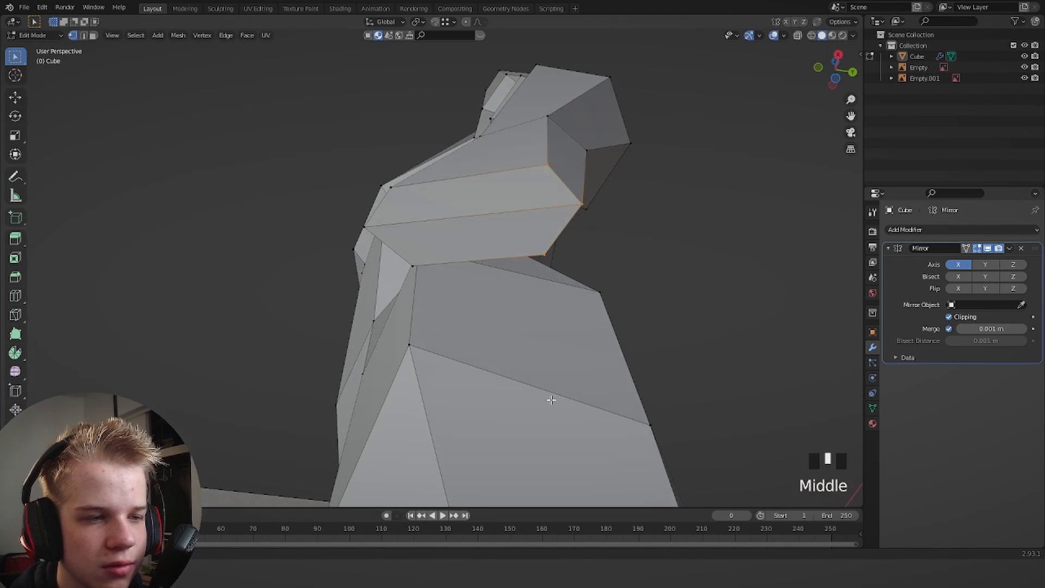
Add an edge loop around the hand just below the wrist and scale it.
{"action": "middle_click_drag", "start_coordinate": [554, 397], "coordinate": [526, 342]}
{"action": "key", "text": "ctrl+r"}
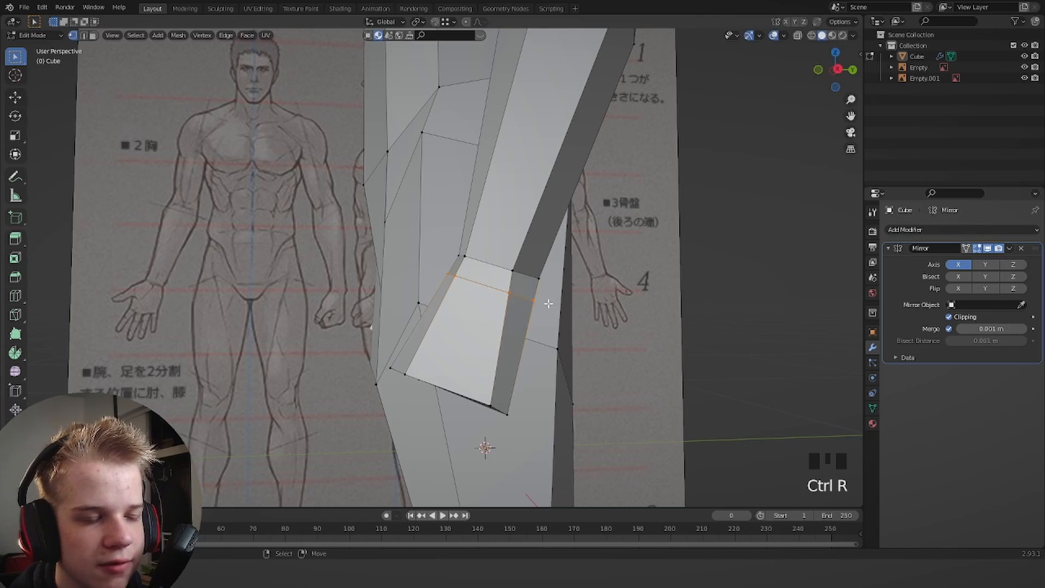
{"action": "left_click", "coordinate": [548, 303]}
{"action": "right_click", "coordinate": [548, 304]}
{"action": "key", "text": "s"}
{"action": "left_click", "coordinate": [562, 309]}
Extrude the hand's end downward once more in front view, past the reference fist.
{"action": "middle_click_drag", "start_coordinate": [563, 312], "coordinate": [490, 321]}
{"action": "right_click", "coordinate": [455, 350]}
{"action": "middle_click_drag", "start_coordinate": [455, 350], "coordinate": [487, 328]}
{"action": "key", "text": "grave"}
{"action": "left_click", "coordinate": [437, 252]}
{"action": "key", "text": "z"}
{"action": "middle_click_drag", "start_coordinate": [438, 257], "coordinate": [483, 322]}
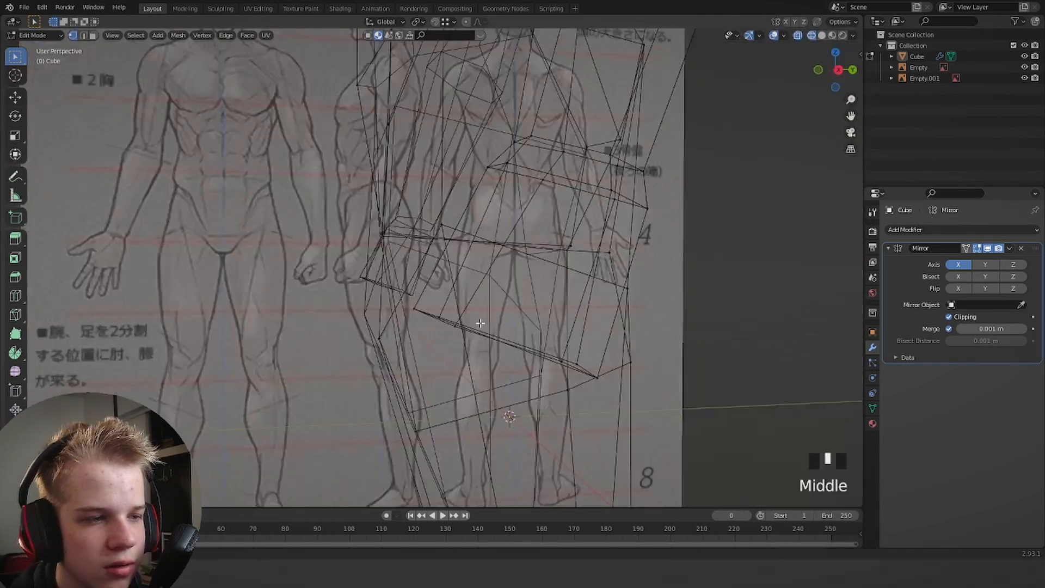
{"action": "key", "text": "grave"}
{"action": "left_click", "coordinate": [474, 255]}
{"action": "key", "text": "z"}
{"action": "key", "text": "z"}
{"action": "left_click_drag", "start_coordinate": [491, 365], "coordinate": [691, 261]}
{"action": "key", "text": "e"}
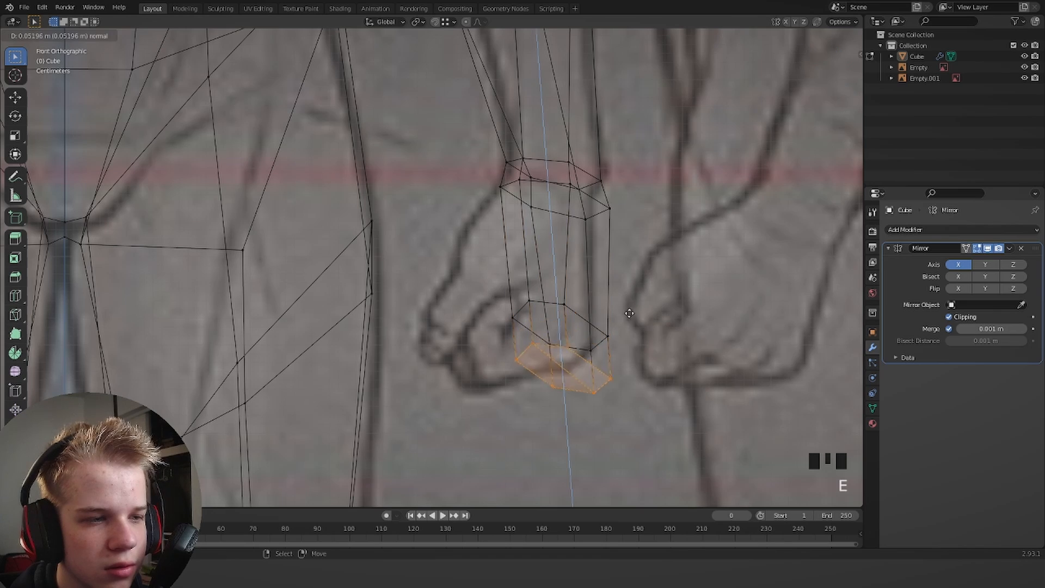
{"action": "left_click", "coordinate": [607, 351]}
Compare the extruded hand with the fist and the open palm drawn in the front reference.
{"action": "key", "text": "shift+z"}
{"action": "scroll", "coordinate": [557, 329], "scroll_direction": "down", "scroll_amount": 7}
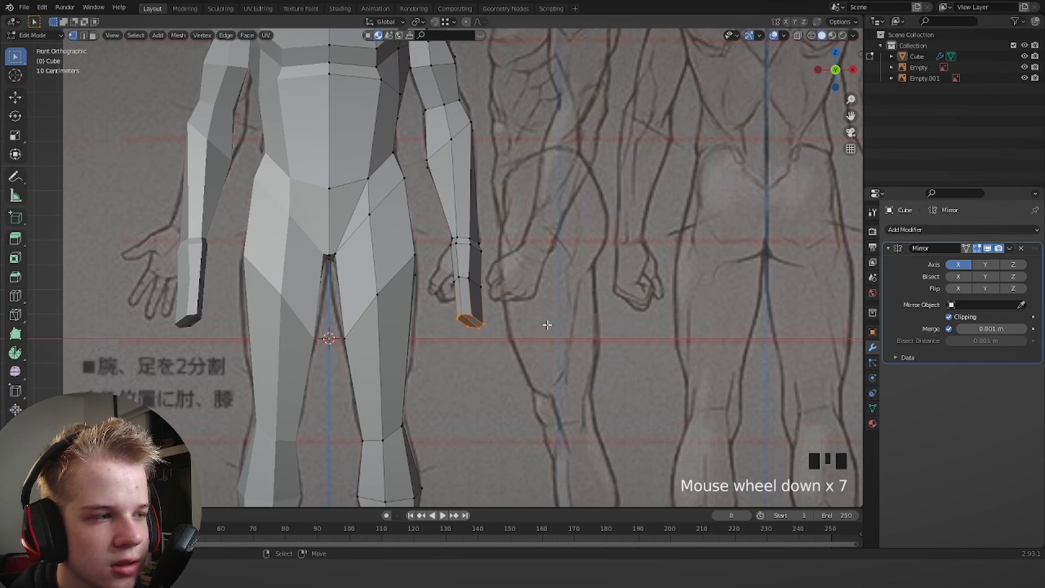
{"action": "scroll", "coordinate": [113, 196], "scroll_direction": "up", "scroll_amount": 1}
{"action": "middle_click_drag", "start_coordinate": [113, 196], "coordinate": [158, 254], "text": "shift"}
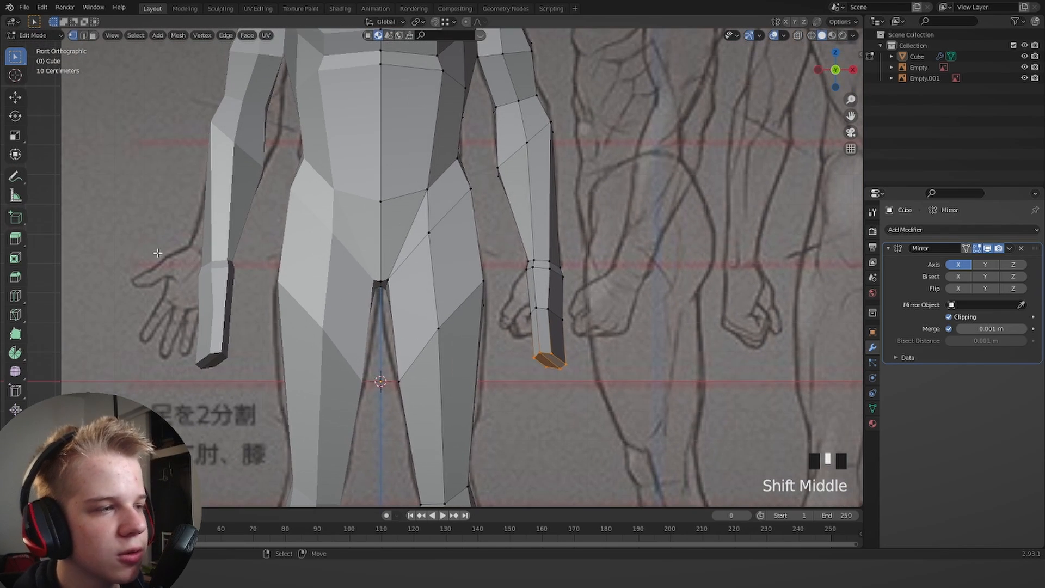
{"action": "key", "text": "shift+z"}
{"action": "scroll", "coordinate": [625, 283], "scroll_direction": "up", "scroll_amount": 4}
{"action": "scroll", "coordinate": [625, 283], "scroll_direction": "down", "scroll_amount": 3}
{"action": "middle_click_drag", "start_coordinate": [626, 283], "coordinate": [616, 287]}
{"action": "left_click", "coordinate": [615, 286]}
{"action": "key", "text": "grave"}
{"action": "left_click", "coordinate": [518, 210]}
{"action": "scroll", "coordinate": [543, 298], "scroll_direction": "down", "scroll_amount": 4}
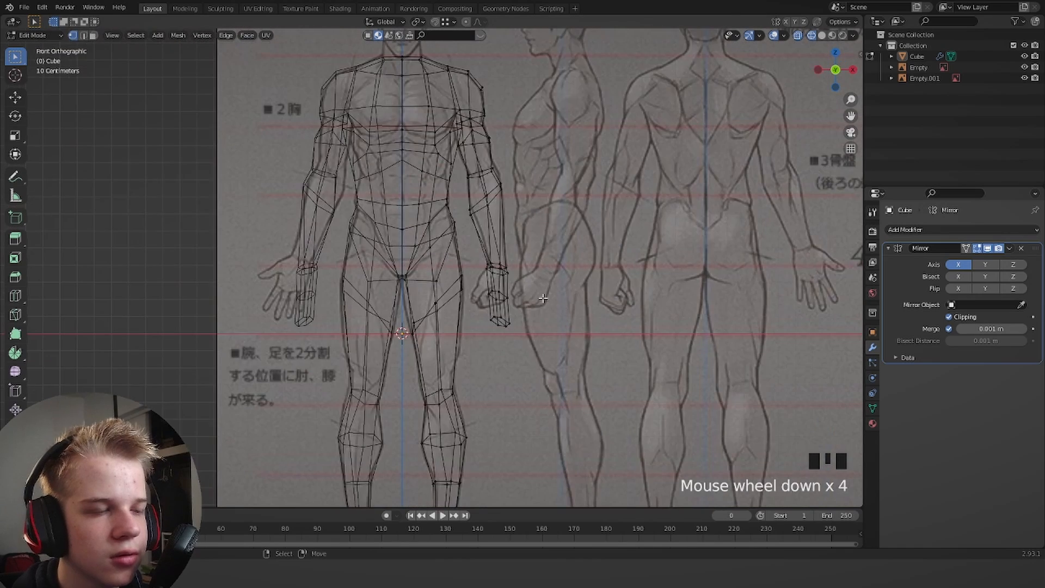
{"action": "scroll", "coordinate": [543, 299], "scroll_direction": "up", "scroll_amount": 3}
{"action": "left_click", "coordinate": [522, 294]}
Mirror the front reference image along the X axis so the open hand falls on the editable side.
{"action": "key", "text": "shift+z"}
{"action": "key", "text": "Tab"}
{"action": "scroll", "coordinate": [682, 289], "scroll_direction": "down", "scroll_amount": 6}
{"action": "right_click", "coordinate": [628, 271]}
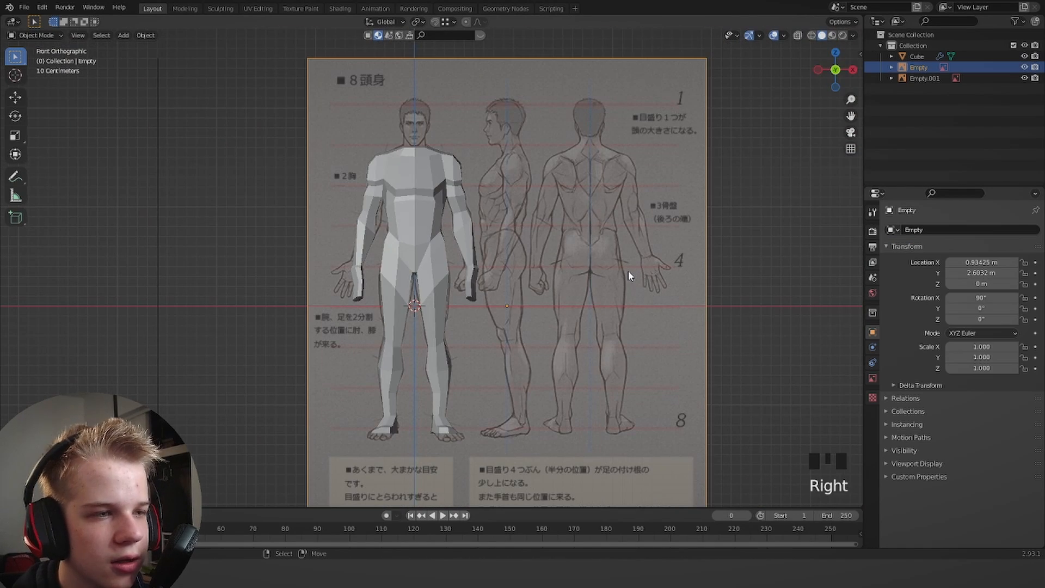
{"action": "key", "text": "ctrl+m"}
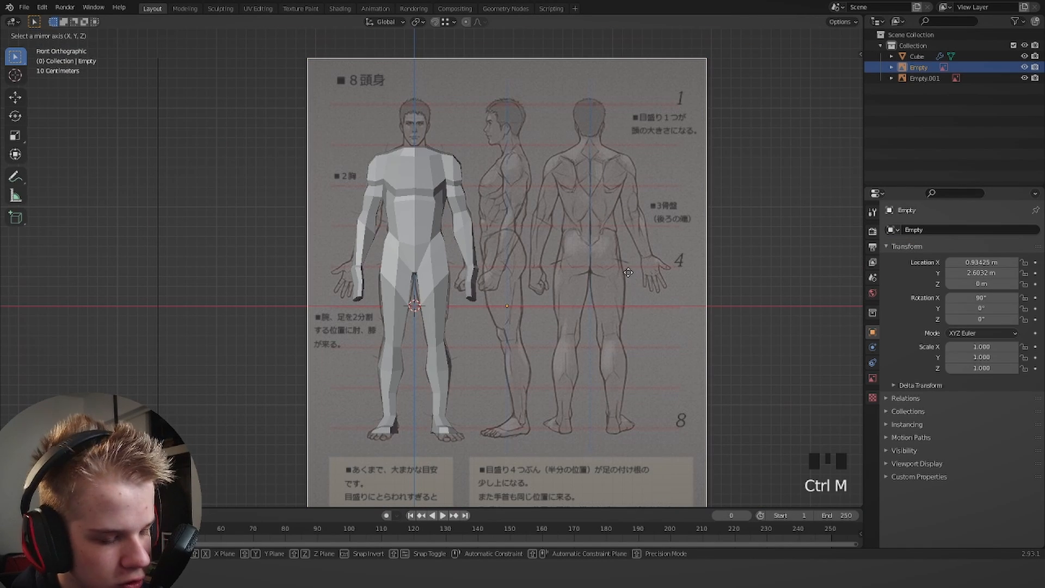
{"action": "key", "text": "x"}
Move the mirrored reference image along X until its front figure lines up with the body mesh.
{"action": "key", "text": "g"}
{"action": "key", "text": "x"}
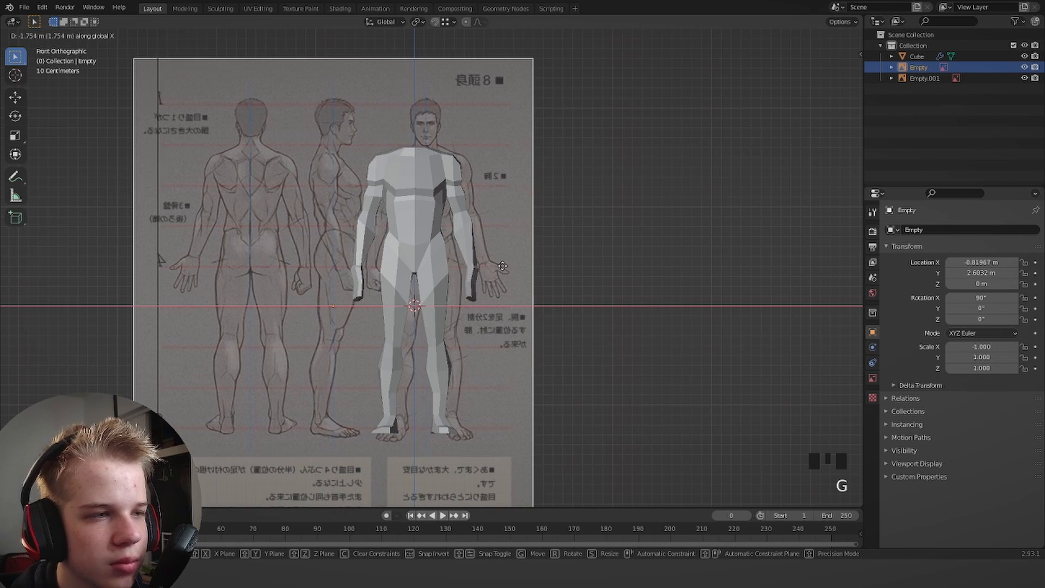
{"action": "left_click", "coordinate": [492, 266]}
{"action": "key", "text": "z"}
{"action": "scroll", "coordinate": [446, 243], "scroll_direction": "up", "scroll_amount": 4}
{"action": "key", "text": "g"}
{"action": "key", "text": "x"}
{"action": "left_click", "coordinate": [610, 275]}
Rotate and move the two wrist edge loops onto the wrist of the open-hand reference.
{"action": "middle_click_drag", "start_coordinate": [622, 303], "coordinate": [577, 184], "text": "shift"}
{"action": "scroll", "coordinate": [577, 186], "scroll_direction": "up", "scroll_amount": 5}
{"action": "right_click", "coordinate": [604, 289]}
{"action": "key", "text": "Tab"}
{"action": "key", "text": "z"}
{"action": "key", "text": "r"}
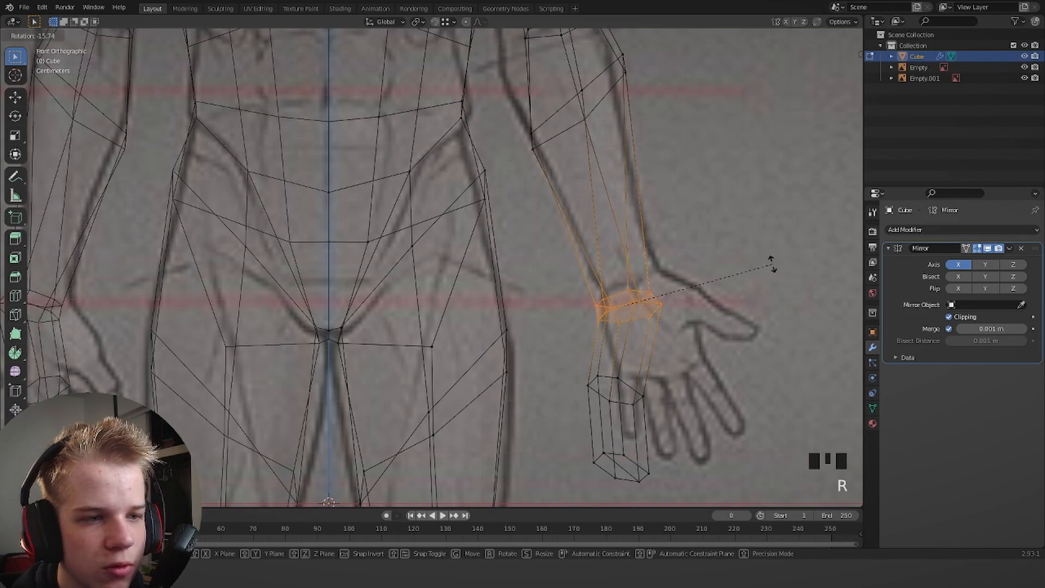
{"action": "left_click", "coordinate": [761, 234]}
{"action": "key", "text": "g"}
{"action": "left_click", "coordinate": [755, 213]}
Refine the angle and position of the wrist loops against the reference's forearm outline.
{"action": "key", "text": "z"}
{"action": "middle_click_drag", "start_coordinate": [756, 251], "coordinate": [658, 249], "text": "shift"}
{"action": "key", "text": "r"}
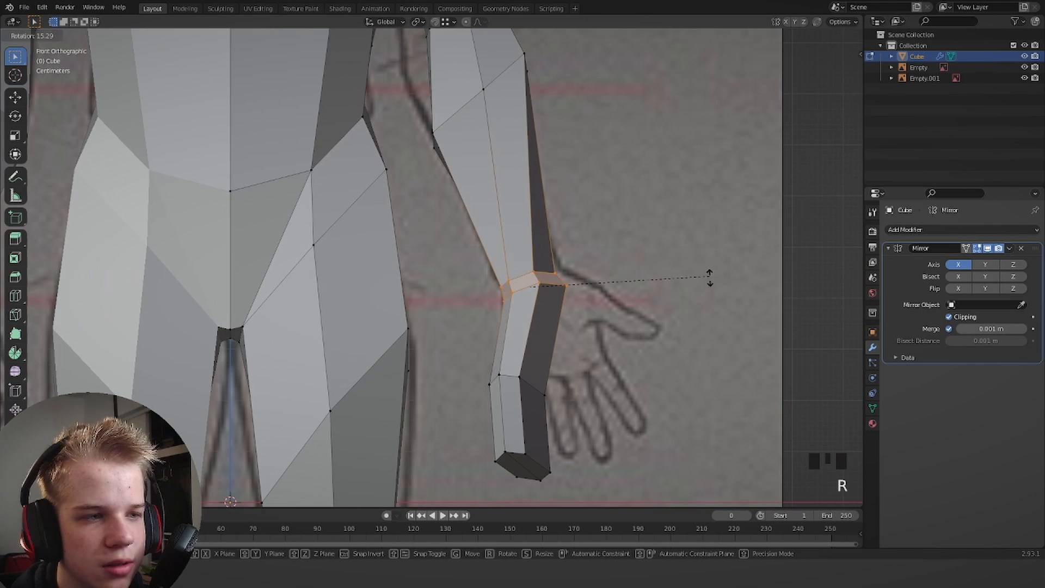
{"action": "left_click", "coordinate": [710, 278]}
{"action": "scroll", "coordinate": [684, 276], "scroll_direction": "down", "scroll_amount": 4}
{"action": "key", "text": "z"}
{"action": "scroll", "coordinate": [534, 231], "scroll_direction": "up", "scroll_amount": 4}
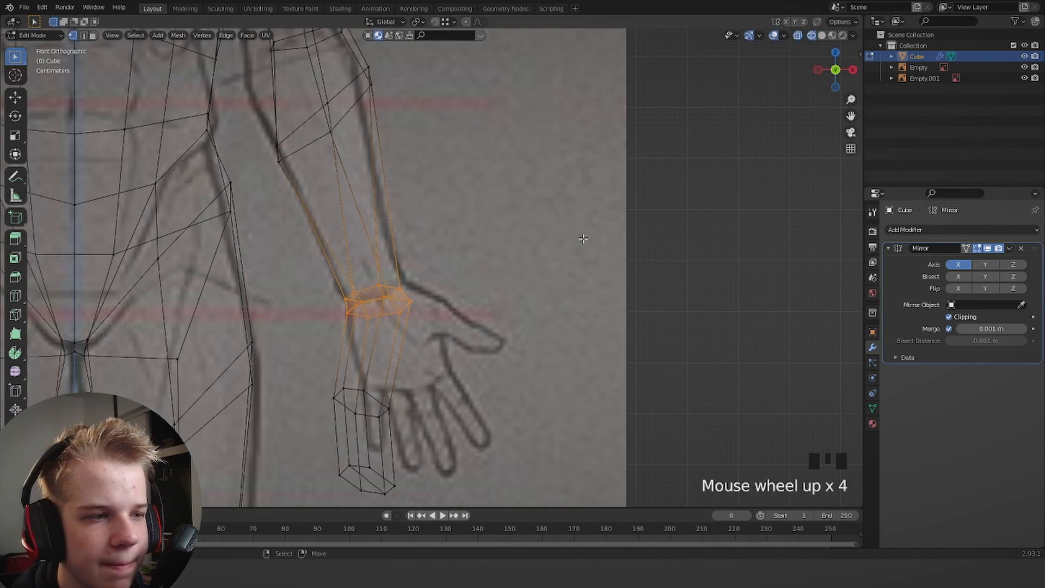
{"action": "key", "text": "g"}
{"action": "left_click", "coordinate": [581, 230]}
Delete all hand vertices below the wrist loops.
{"action": "middle_click_drag", "start_coordinate": [455, 362], "coordinate": [457, 296], "text": "shift"}
{"action": "key", "text": "x"}
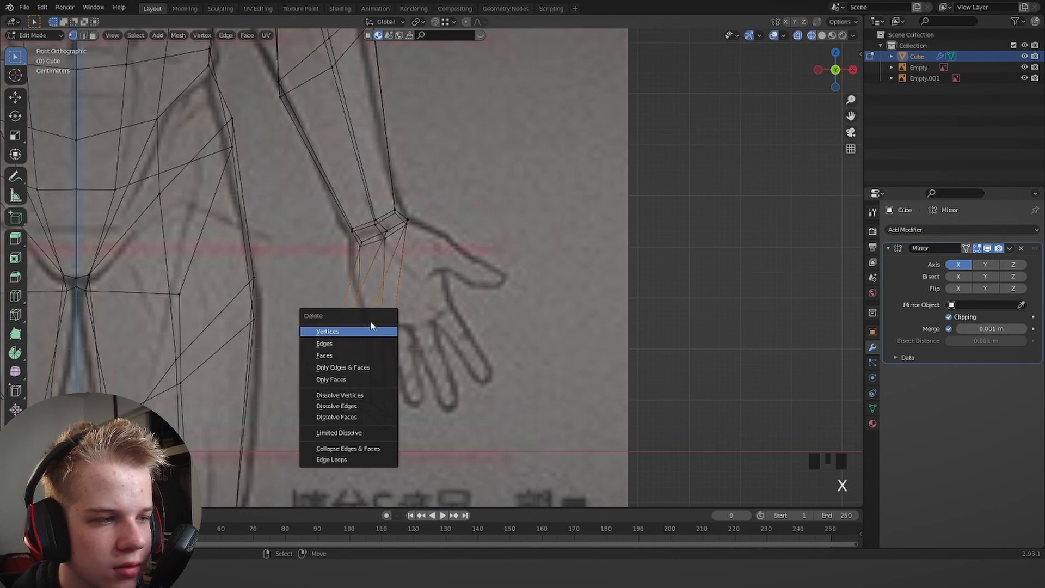
{"action": "left_click", "coordinate": [371, 330]}
{"action": "left_click_drag", "start_coordinate": [328, 448], "coordinate": [469, 376]}
{"action": "key", "text": "x"}
{"action": "left_click", "coordinate": [487, 362]}
Extrude the open wrist loop a short way into the palm and align it with the reference.
{"action": "key", "text": "z"}
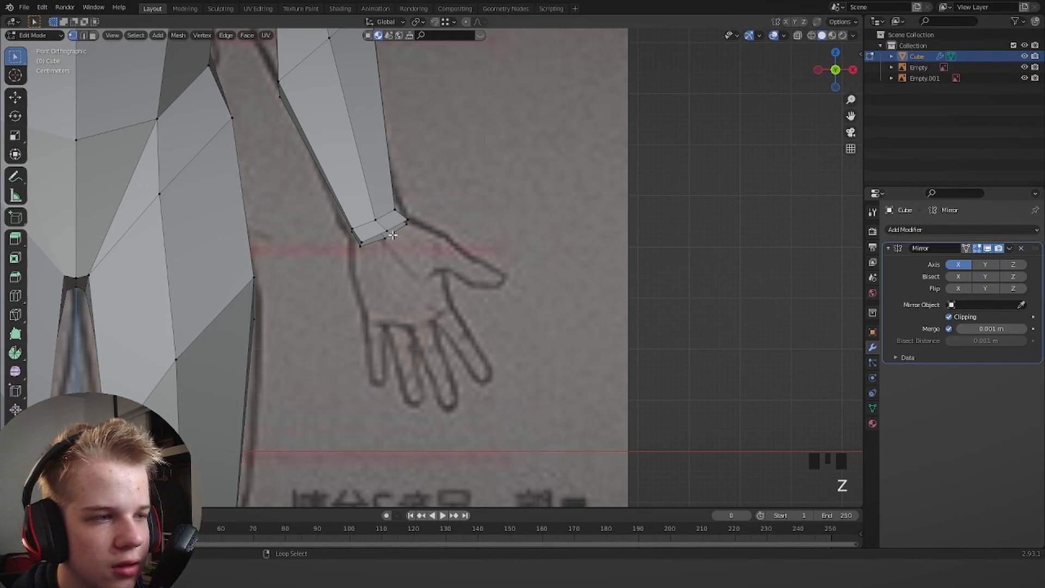
{"action": "key", "text": "e"}
{"action": "left_click", "coordinate": [505, 281]}
{"action": "key", "text": "g"}
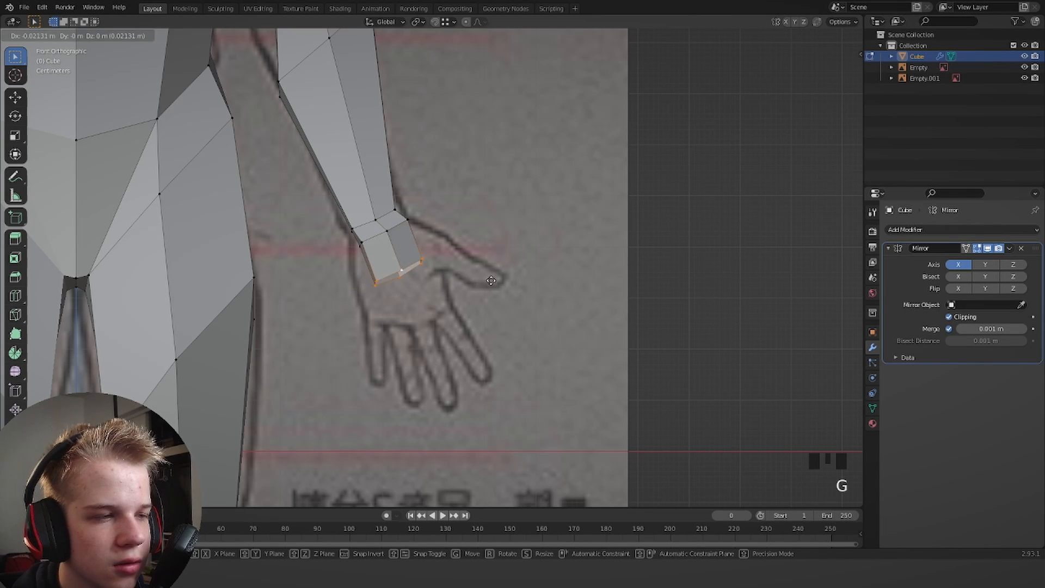
{"action": "left_click", "coordinate": [491, 281]}
Move the palm's vertices to the reference outline, widening the thumb side out to the thumb's base.
{"action": "key", "text": "shift+z"}
{"action": "middle_click_drag", "start_coordinate": [490, 281], "coordinate": [524, 323], "text": "shift"}
{"action": "scroll", "coordinate": [479, 327], "scroll_direction": "up", "scroll_amount": 4}
{"action": "left_click_drag", "start_coordinate": [350, 345], "coordinate": [404, 304], "text": "shift"}
{"action": "key", "text": "g"}
{"action": "right_click", "coordinate": [394, 311]}
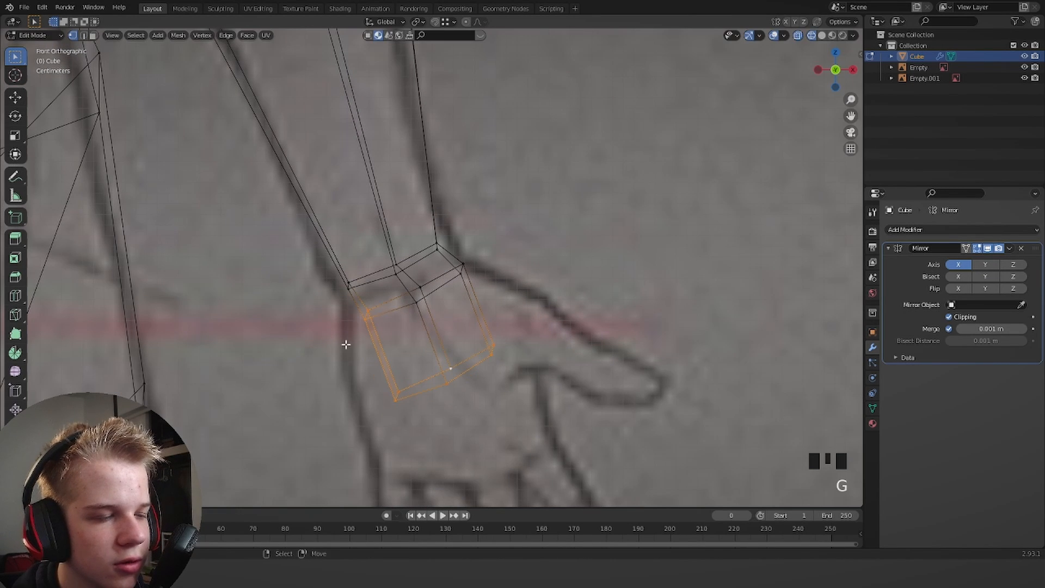
{"action": "key", "text": "g"}
{"action": "left_click", "coordinate": [411, 327]}
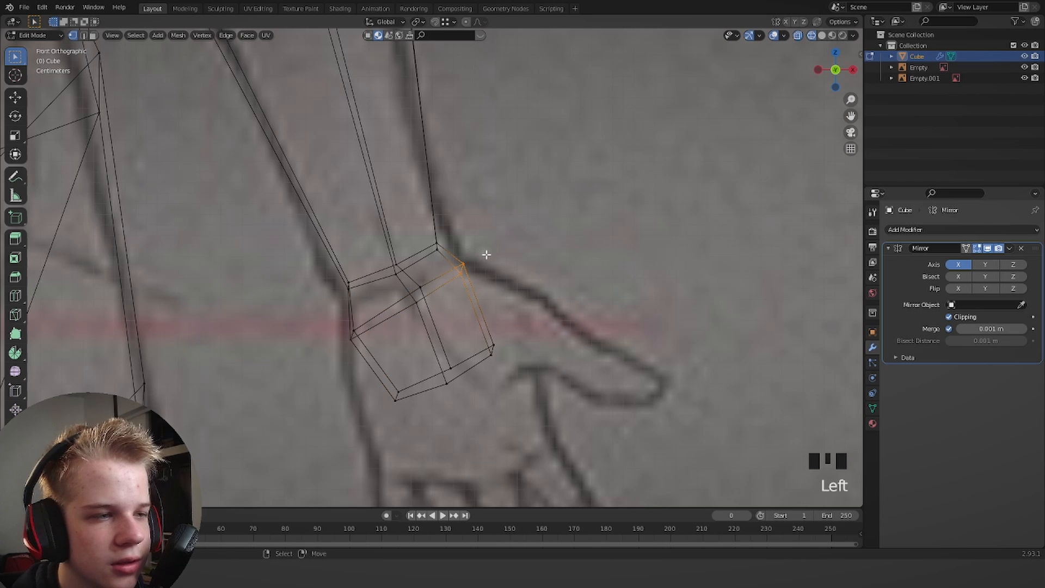
{"action": "key", "text": "g"}
{"action": "middle_click_drag", "start_coordinate": [372, 431], "coordinate": [397, 350], "text": "shift"}
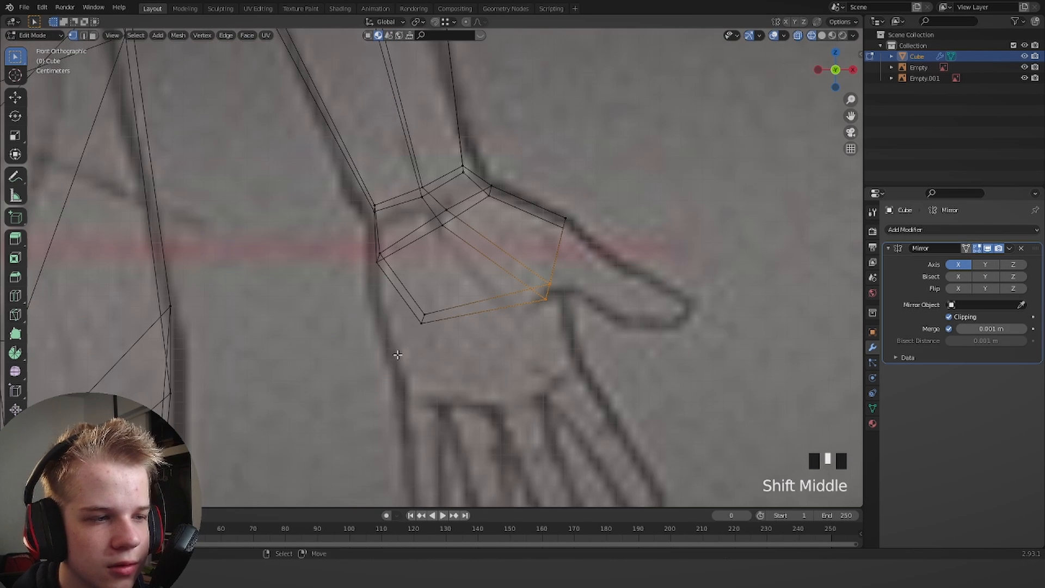
{"action": "left_click", "coordinate": [427, 297]}
Extrude the palm's lower edges down to the finger bases and fit the corner vertices to the outline.
{"action": "left_click_drag", "start_coordinate": [368, 381], "coordinate": [564, 274]}
{"action": "middle_click_drag", "start_coordinate": [563, 288], "coordinate": [563, 273], "text": "shift"}
{"action": "key", "text": "e"}
{"action": "key", "text": "alt+z"}
{"action": "key", "text": "alt+z"}
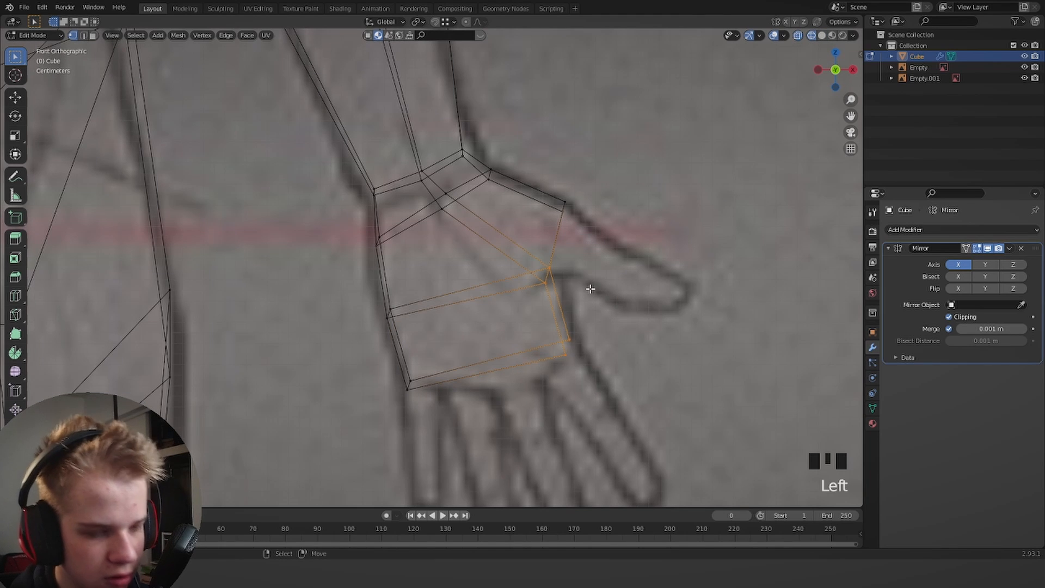
{"action": "left_click_drag", "start_coordinate": [550, 374], "coordinate": [588, 321]}
{"action": "key", "text": "g"}
{"action": "left_click", "coordinate": [599, 326]}
Extrude the palm's thumb side outward as the first thumb segment and scale its end down.
{"action": "middle_click_drag", "start_coordinate": [599, 288], "coordinate": [566, 326], "text": "shift"}
{"action": "left_click_drag", "start_coordinate": [459, 329], "coordinate": [585, 217]}
{"action": "key", "text": "e"}
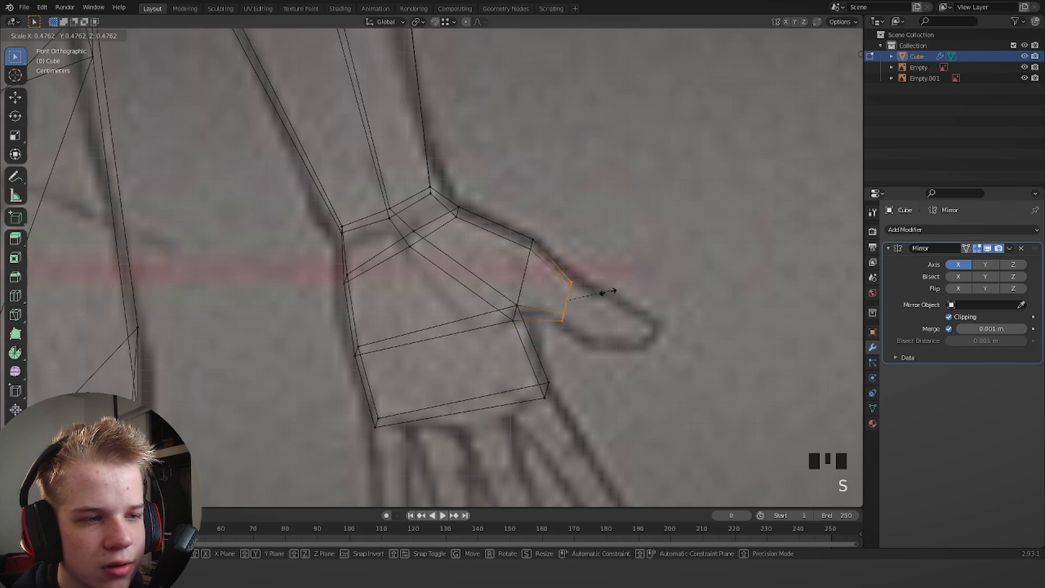
{"action": "right_click", "coordinate": [608, 292]}
{"action": "key", "text": "alt+z"}
{"action": "middle_click_drag", "start_coordinate": [609, 283], "coordinate": [596, 243]}
{"action": "key", "text": "KP_1"}
{"action": "key", "text": "s"}
{"action": "left_click", "coordinate": [657, 295]}
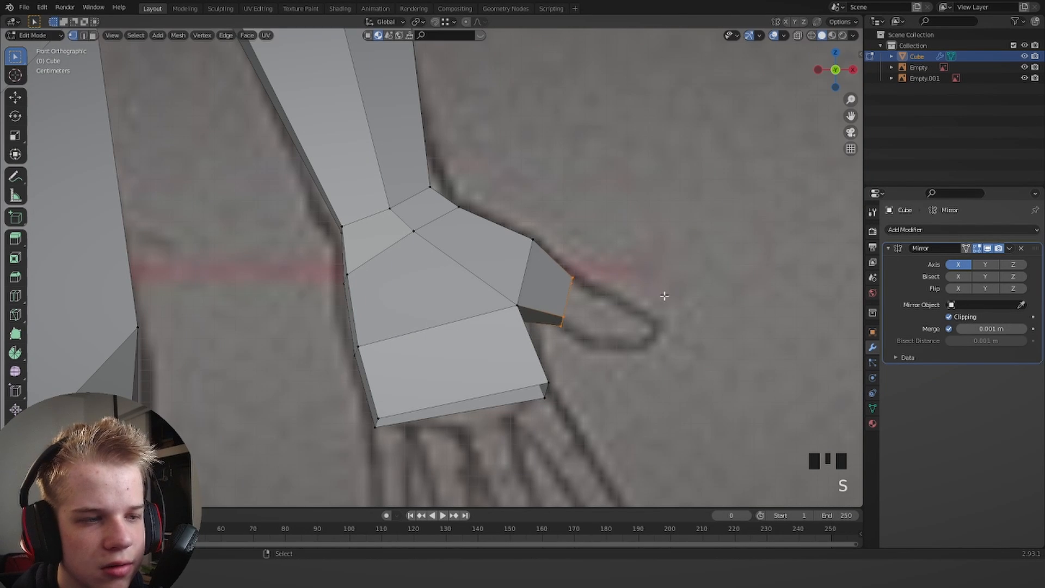
Extrude the thumb's second segment to the reference tip, scale its end down and fill the open end with a face.
{"action": "middle_click_drag", "start_coordinate": [643, 285], "coordinate": [640, 277], "text": "shift"}
{"action": "key", "text": "alt+z"}
{"action": "key", "text": "e"}
{"action": "left_click", "coordinate": [711, 302]}
{"action": "key", "text": "s"}
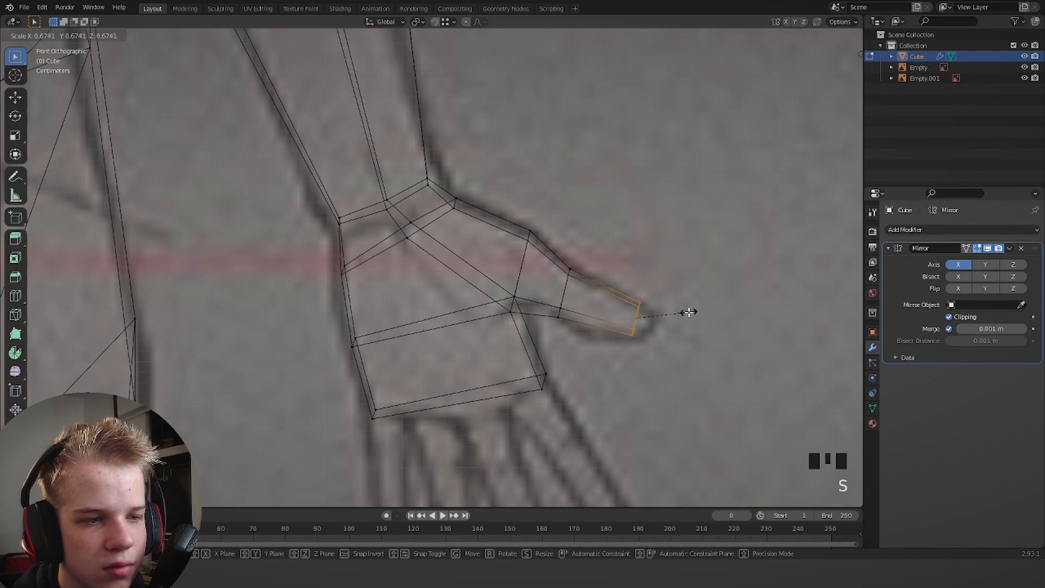
{"action": "left_click", "coordinate": [702, 319]}
{"action": "key", "text": "f"}
{"action": "key", "text": "z"}
{"action": "left_click", "coordinate": [790, 318]}
{"action": "key", "text": "Tab"}
Extrude the palm's lower edge loop down to the fingertips and move both end corners to the outer fingers' outline.
{"action": "key", "text": "e"}
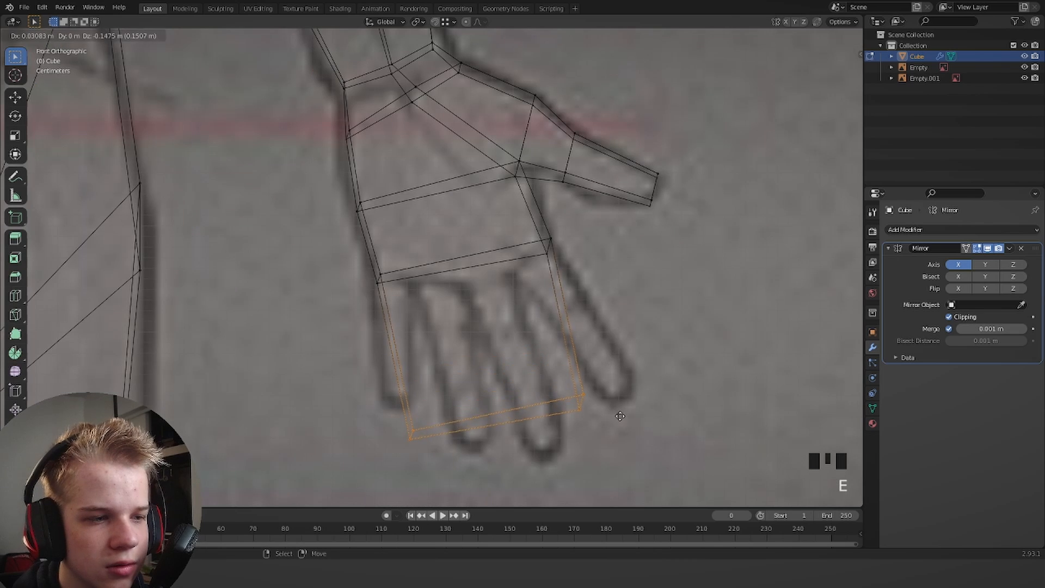
{"action": "left_click", "coordinate": [665, 370]}
{"action": "key", "text": "g"}
{"action": "left_click", "coordinate": [670, 351]}
{"action": "left_click_drag", "start_coordinate": [433, 385], "coordinate": [434, 384]}
{"action": "key", "text": "g"}
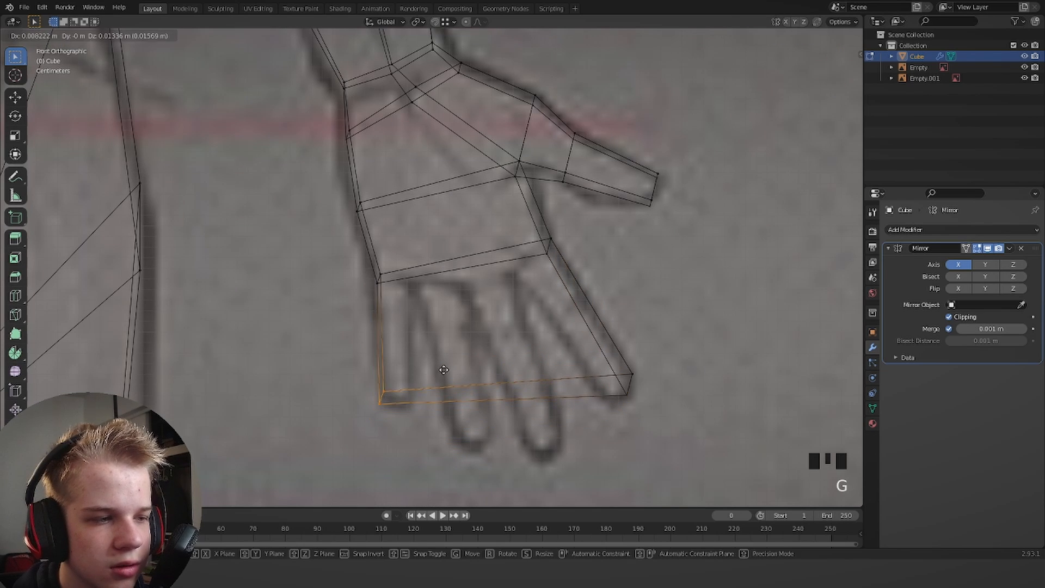
{"action": "left_click", "coordinate": [444, 371]}
Cut the fingers' end face across its middle and move the new edge down to the longest fingertip.
{"action": "key", "text": "z"}
{"action": "key", "text": "z"}
{"action": "key", "text": "z"}
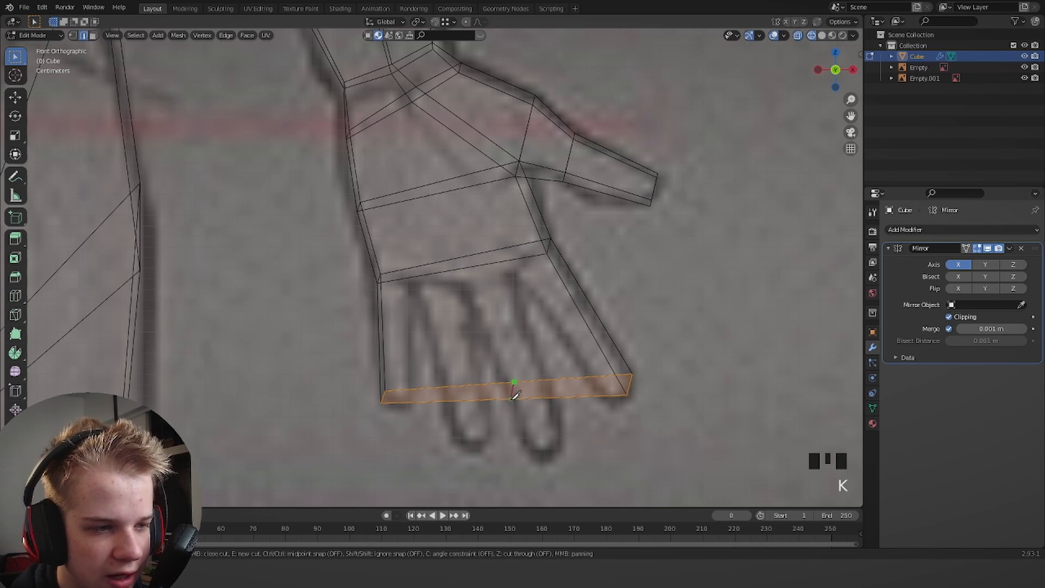
{"action": "key", "text": "g"}
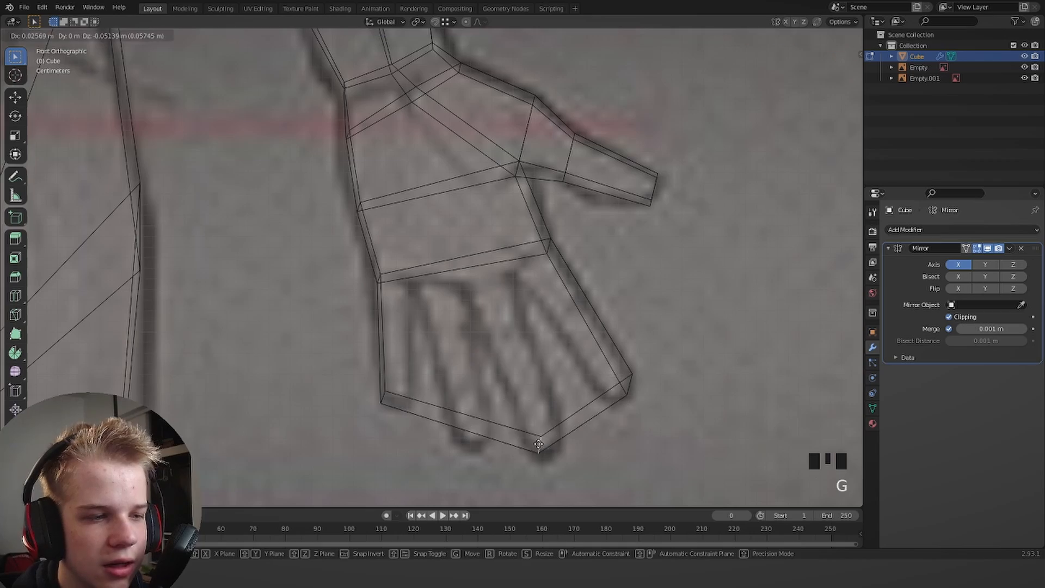
{"action": "left_click", "coordinate": [546, 443]}
{"action": "key", "text": "z"}
Move the rear vertices at the fingers' end forward in side view to thin the fingertips.
{"action": "key", "text": "Tab"}
{"action": "scroll", "coordinate": [587, 436], "scroll_direction": "down", "scroll_amount": 4}
{"action": "mouse_move", "coordinate": [587, 436]}
{"action": "middle_mouse_down"}
{"action": "mouse_move", "coordinate": [390, 399]}
{"action": "mouse_move", "coordinate": [645, 397]}
{"action": "middle_mouse_up"}
{"action": "key", "text": "KP_3"}
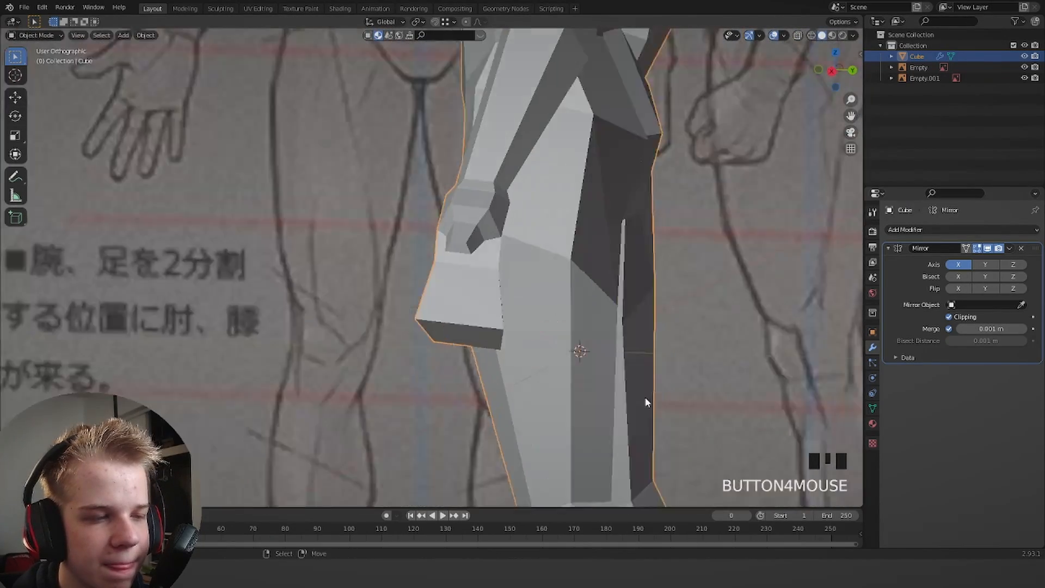
{"action": "key", "text": "Tab"}
{"action": "key", "text": "z"}
{"action": "scroll", "coordinate": [578, 368], "scroll_direction": "up", "scroll_amount": 3}
{"action": "left_click", "coordinate": [579, 372]}
{"action": "scroll", "coordinate": [578, 373], "scroll_direction": "down", "scroll_amount": 3}
{"action": "key", "text": "g"}
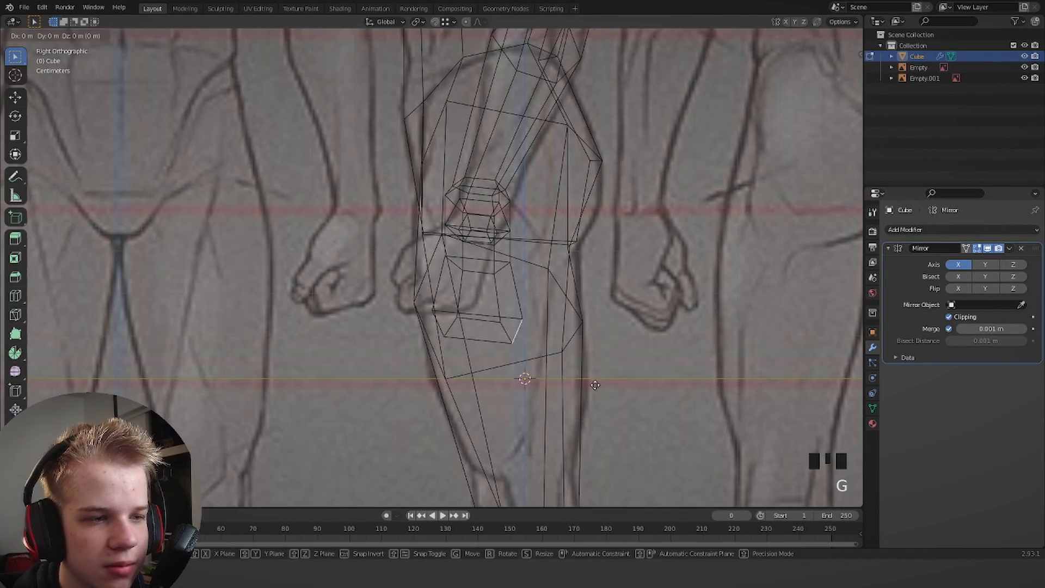
{"action": "left_click", "coordinate": [559, 385]}
Edge-slide the two front edges of the fingers' end toward the back to taper the fingertips.
{"action": "key", "text": "z"}
{"action": "middle_click_drag", "start_coordinate": [679, 385], "coordinate": [560, 374]}
{"action": "mouse_move", "coordinate": [381, 370]}
{"action": "middle_mouse_down"}
{"action": "mouse_move", "coordinate": [494, 360]}
{"action": "mouse_move", "coordinate": [566, 337]}
{"action": "middle_mouse_up"}
{"action": "key", "text": "2"}
{"action": "left_click", "coordinate": [482, 334]}
{"action": "middle_click_drag", "start_coordinate": [482, 335], "coordinate": [484, 292]}
{"action": "left_click", "coordinate": [467, 323], "text": "shift"}
{"action": "key", "text": "g"}
{"action": "key", "text": "g"}
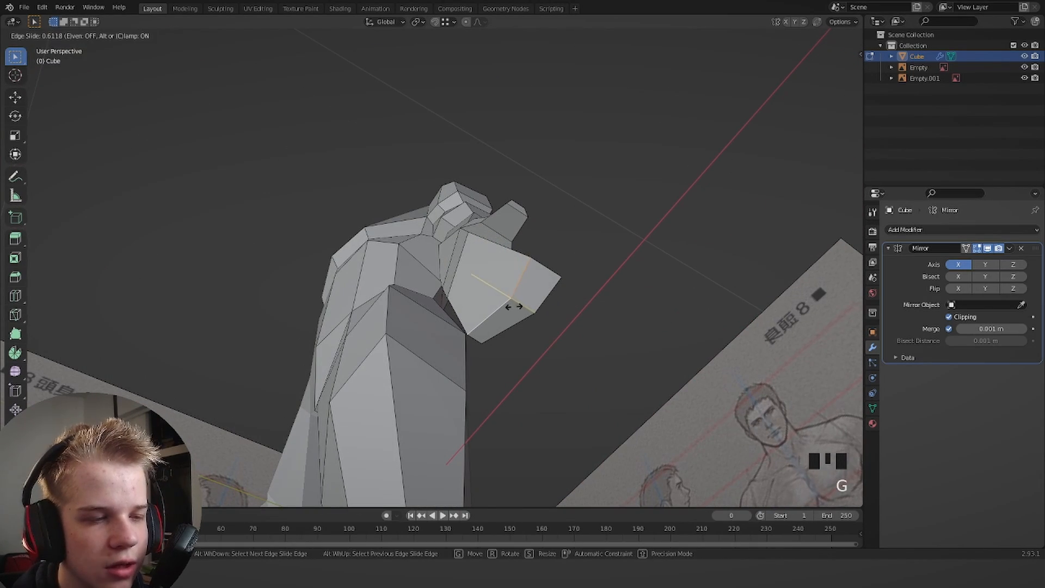
{"action": "left_click", "coordinate": [524, 306]}
Slide the corner vertices at the fingers' end along their edges to even out the fingertip thickness.
{"action": "middle_click_drag", "start_coordinate": [561, 281], "coordinate": [528, 352]}
{"action": "key", "text": "g"}
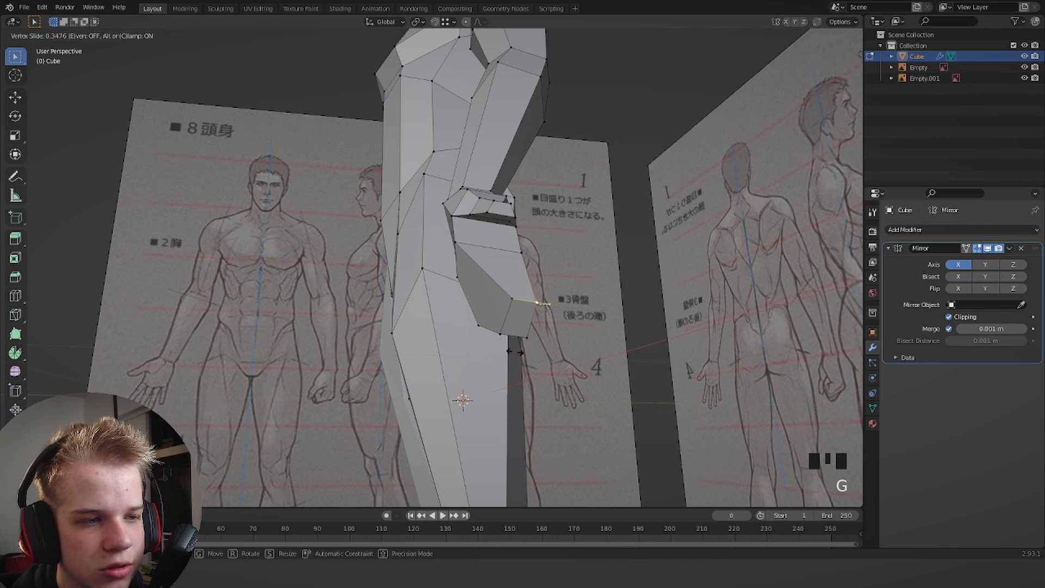
{"action": "right_click", "coordinate": [545, 303]}
{"action": "key", "text": "g"}
{"action": "key", "text": "g"}
Try rotating the whole hand by about 16 degrees in side view, shifting it and moving a hand vertex.
{"action": "left_click_drag", "start_coordinate": [441, 363], "coordinate": [523, 228]}
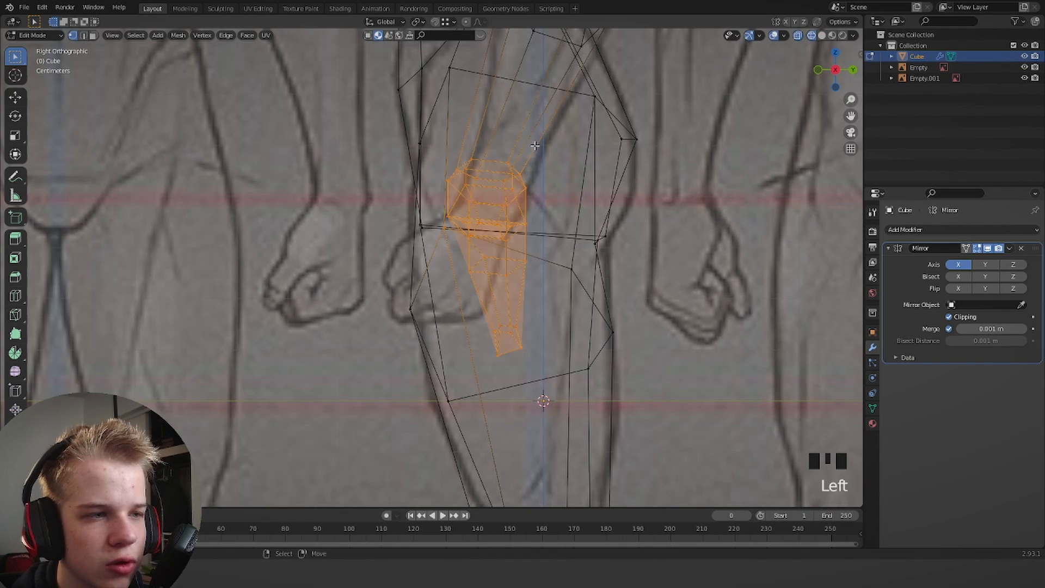
{"action": "middle_click_drag", "start_coordinate": [535, 145], "coordinate": [352, 234]}
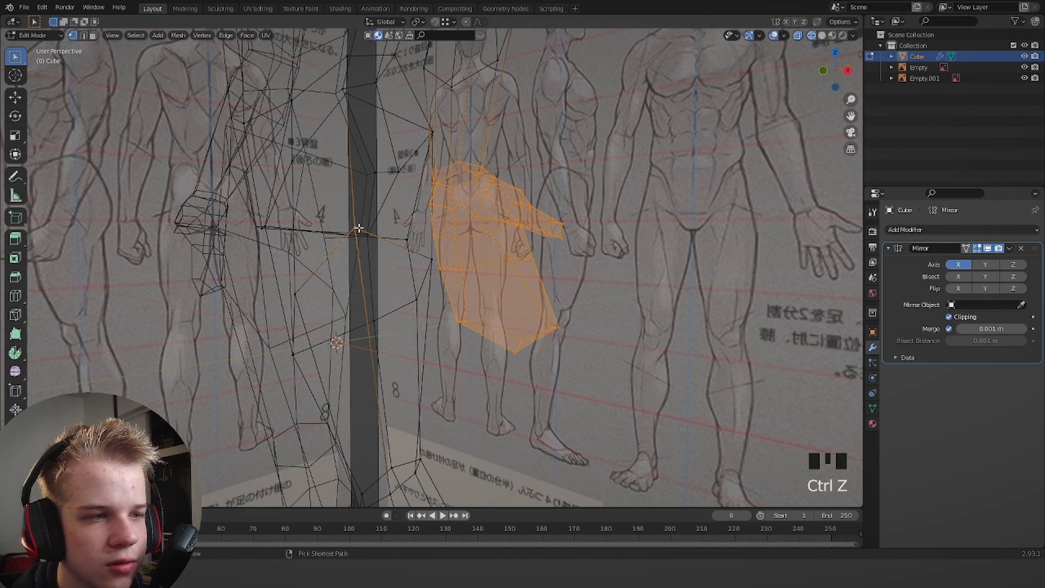
{"action": "key", "text": "z"}
{"action": "key", "text": "KP_3"}
{"action": "key", "text": "r"}
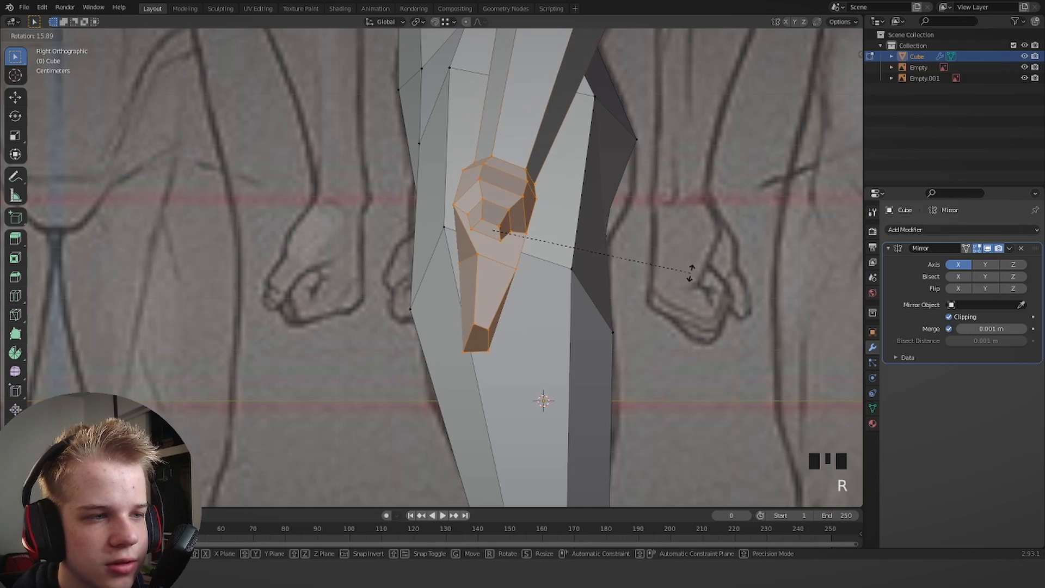
{"action": "left_click", "coordinate": [693, 275]}
{"action": "key", "text": "g"}
{"action": "left_click", "coordinate": [683, 272]}
{"action": "middle_click_drag", "start_coordinate": [545, 244], "coordinate": [464, 256]}
{"action": "right_click", "coordinate": [513, 248]}
{"action": "key", "text": "g"}
{"action": "left_click", "coordinate": [590, 355]}
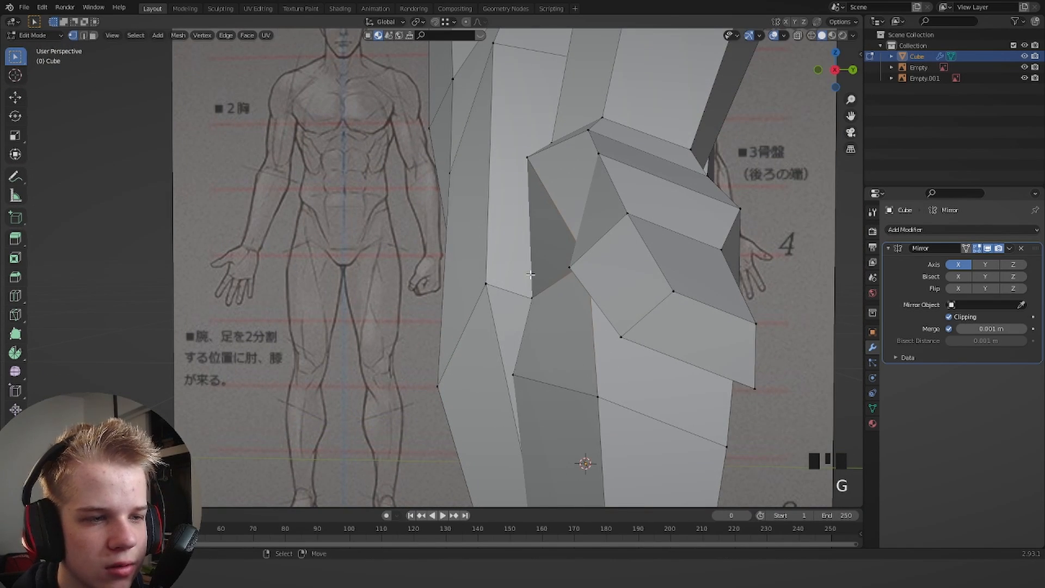
Undo the hand's rotation and the vertex moves that followed it.
{"action": "scroll", "coordinate": [589, 355], "scroll_direction": "down", "scroll_amount": 1}
{"action": "middle_click_drag", "start_coordinate": [621, 361], "coordinate": [622, 324], "text": "shift"}
{"action": "key", "text": "ctrl+z"}
{"action": "key", "text": "ctrl+z"}
{"action": "key", "text": "ctrl+z"}
{"action": "key", "text": "ctrl+z"}
{"action": "key", "text": "ctrl+z"}
{"action": "key", "text": "ctrl+z"}
{"action": "key", "text": "ctrl+z"}
{"action": "key", "text": "ctrl+z"}
{"action": "key", "text": "ctrl+z"}
{"action": "key", "text": "ctrl+z"}
Move the two lower vertices of the thumb's tip face inward to narrow the tip.
{"action": "key", "text": "g"}
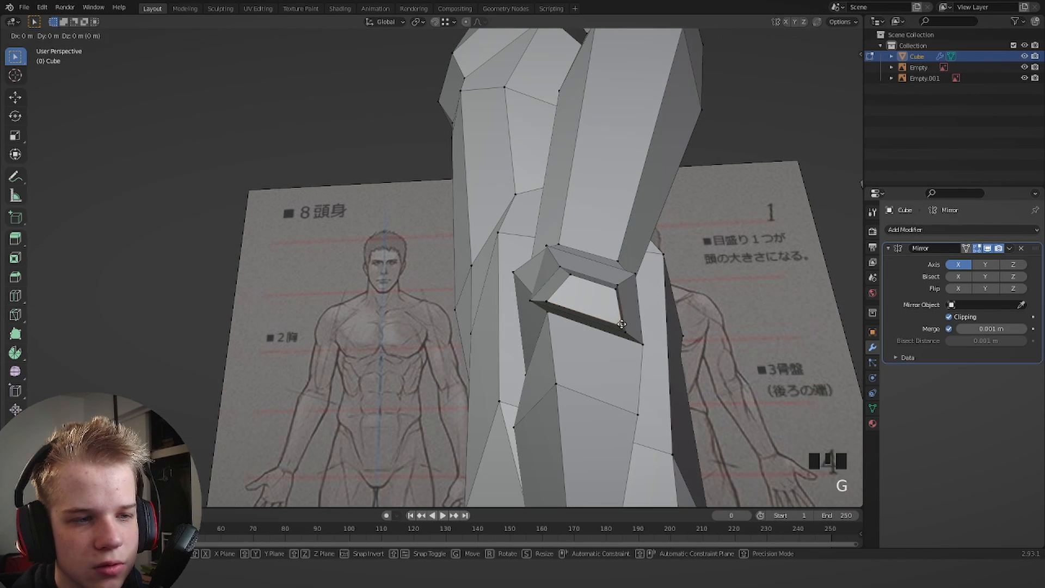
{"action": "left_click", "coordinate": [606, 321]}
{"action": "right_click", "coordinate": [548, 302]}
{"action": "key", "text": "g"}
{"action": "key", "text": "g"}
{"action": "left_click", "coordinate": [564, 306]}
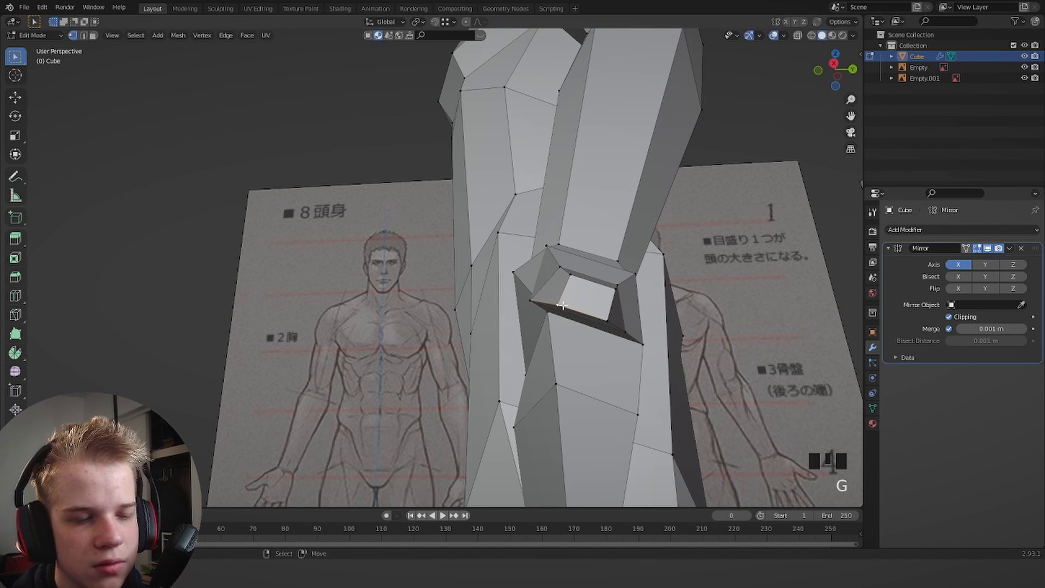
Slide the front palm vertex at the thumb's base inward along its edge.
{"action": "middle_click_drag", "start_coordinate": [564, 306], "coordinate": [545, 326]}
{"action": "right_click", "coordinate": [546, 394]}
{"action": "key", "text": "g"}
{"action": "key", "text": "g"}
{"action": "left_click", "coordinate": [549, 312]}
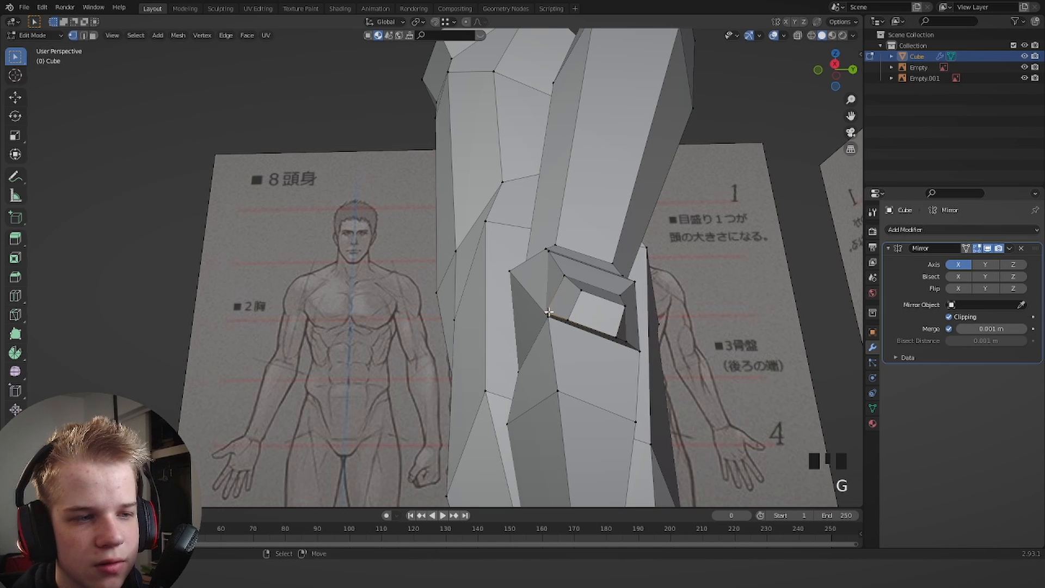
Even out the thumb's base loop and its tip face with LoopTools.
{"action": "key", "text": "w"}
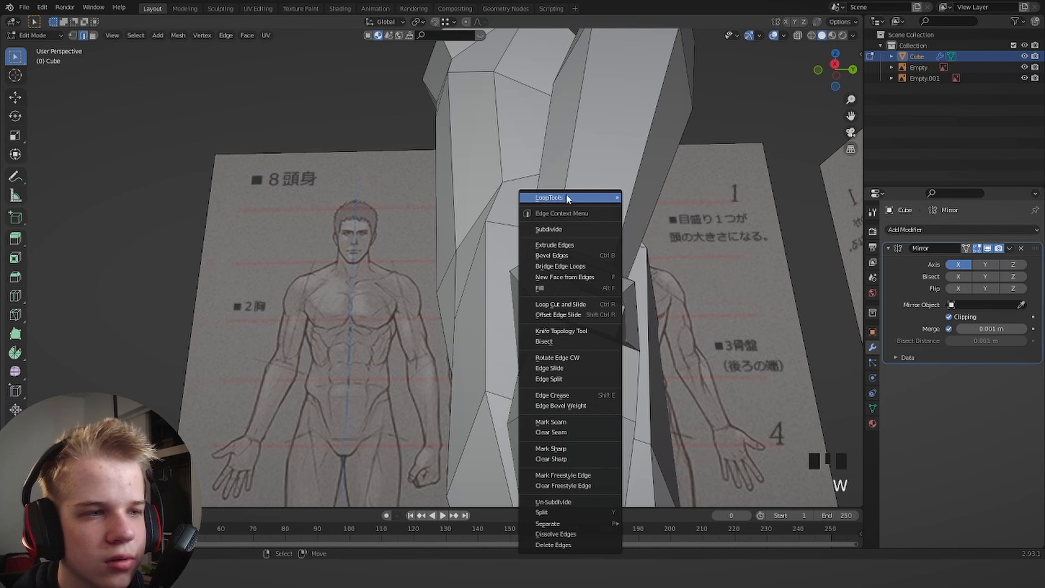
{"action": "mouse_move", "coordinate": [567, 198]}
{"action": "left_click", "coordinate": [664, 209]}
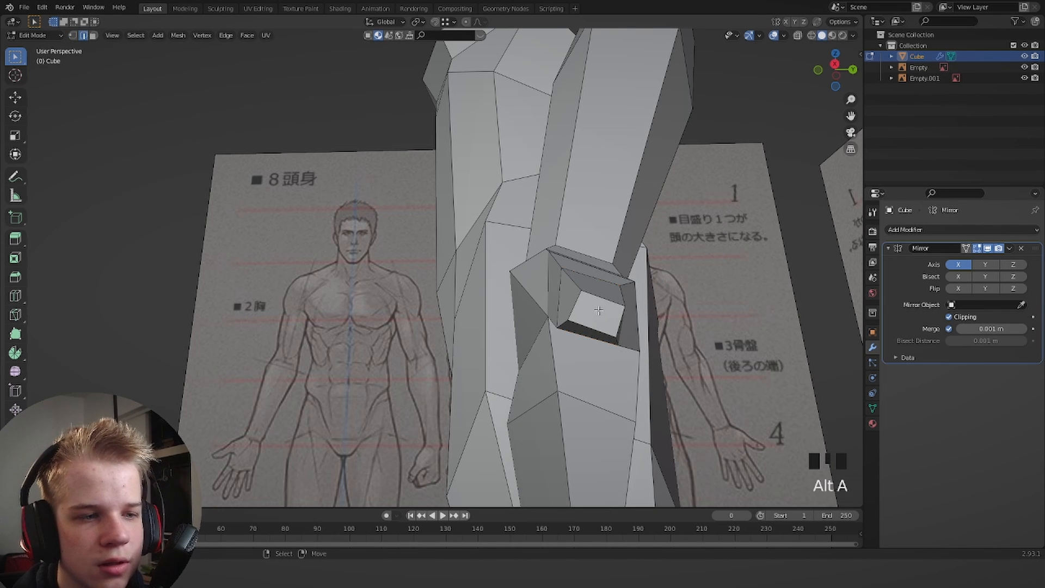
{"action": "key", "text": "w"}
{"action": "mouse_move", "coordinate": [588, 306]}
{"action": "left_click", "coordinate": [660, 322]}
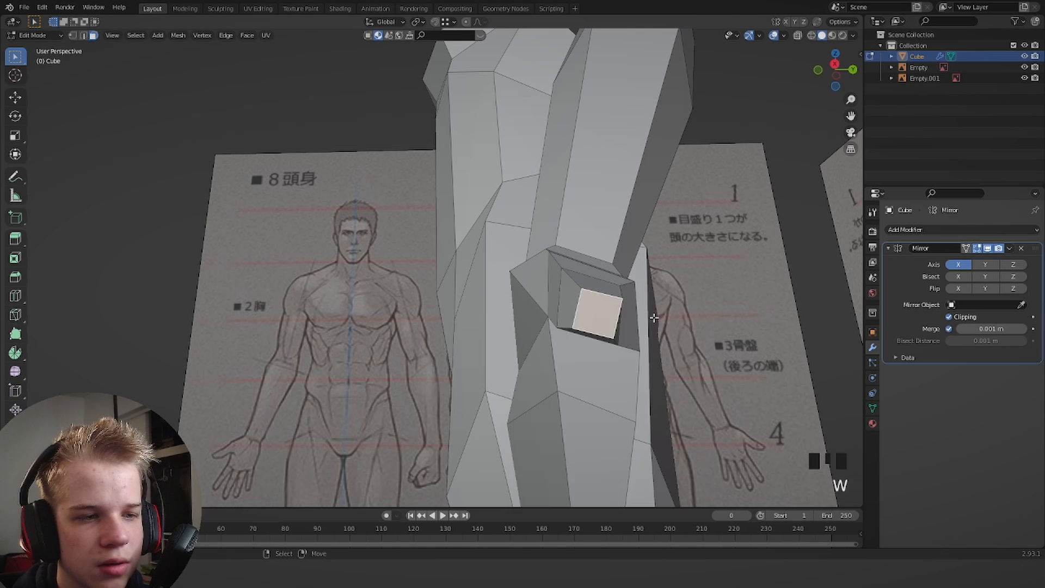
{"action": "key", "text": "w"}
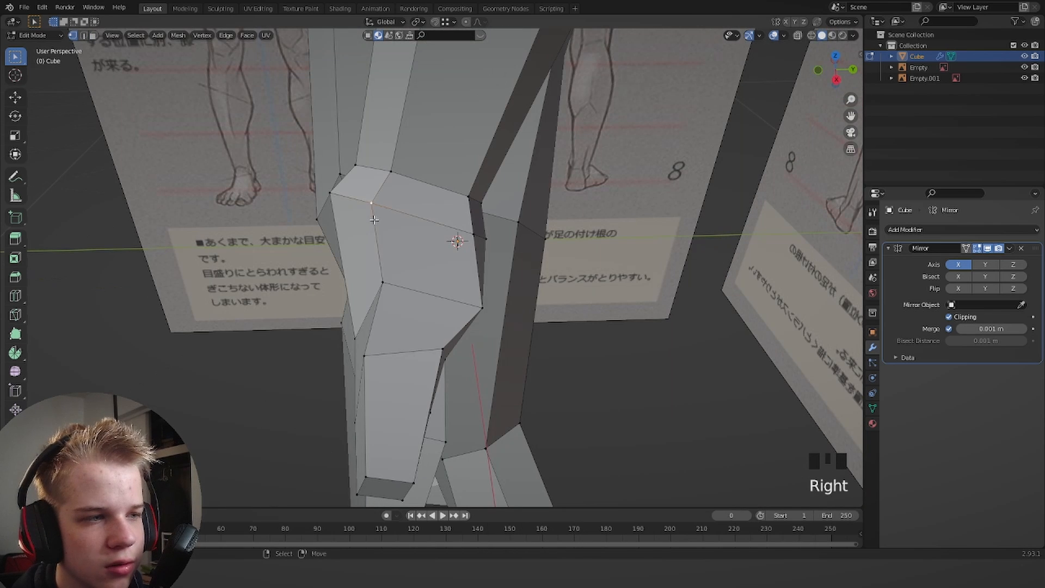
Reposition the palm vertices between the wrist and the thumb's base to round off the hand's thumb side.
{"action": "key", "text": "g"}
{"action": "left_click", "coordinate": [397, 230]}
{"action": "right_click", "coordinate": [480, 304]}
{"action": "key", "text": "g"}
{"action": "left_click", "coordinate": [457, 310]}
{"action": "middle_click_drag", "start_coordinate": [436, 305], "coordinate": [392, 305]}
{"action": "right_click", "coordinate": [379, 336]}
{"action": "key", "text": "g"}
{"action": "left_click", "coordinate": [378, 343]}
{"action": "middle_click_drag", "start_coordinate": [378, 343], "coordinate": [379, 388]}
Move the finger-base vertex on the little-finger side to smooth the hand's outer edge.
{"action": "right_click", "coordinate": [330, 213]}
{"action": "middle_click_drag", "start_coordinate": [329, 213], "coordinate": [406, 406]}
{"action": "key", "text": "g"}
{"action": "left_click", "coordinate": [365, 204]}
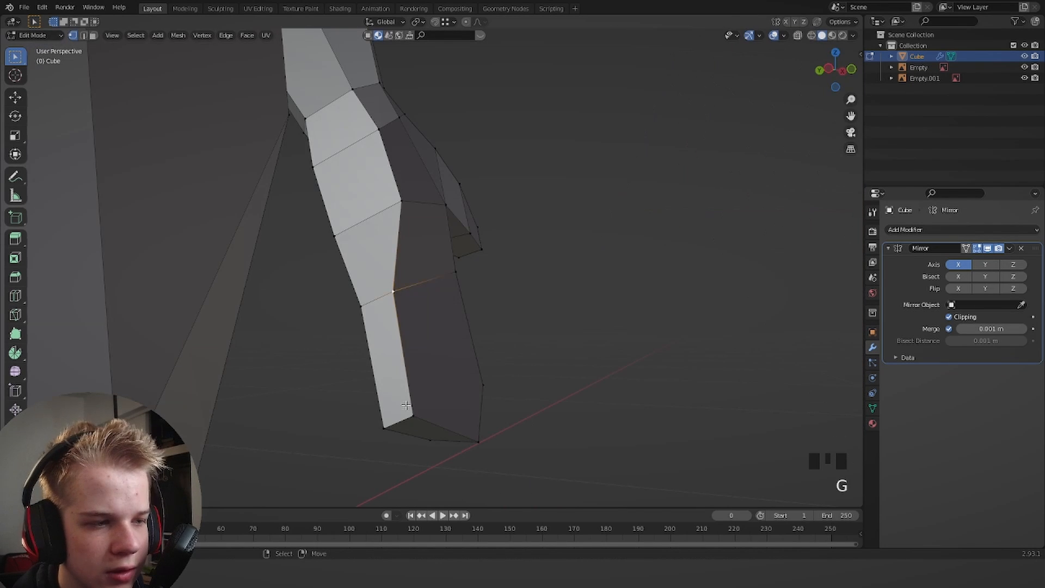
Knife an edge from the middle fingertip to the row across the fingers, on both the front and back of the hand.
{"action": "middle_click_drag", "start_coordinate": [497, 380], "coordinate": [408, 230]}
{"action": "middle_click_drag", "start_coordinate": [518, 254], "coordinate": [519, 229]}
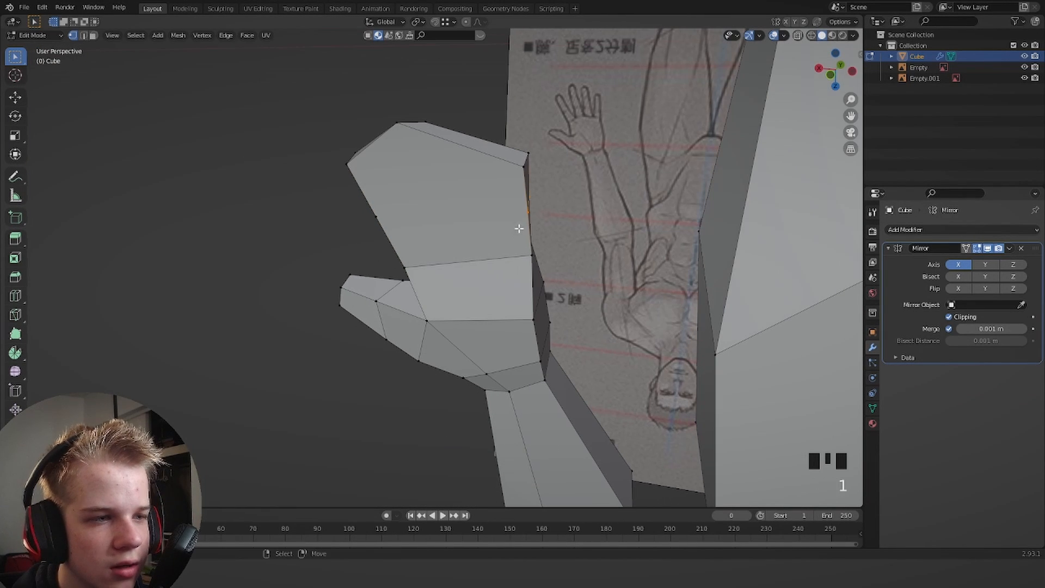
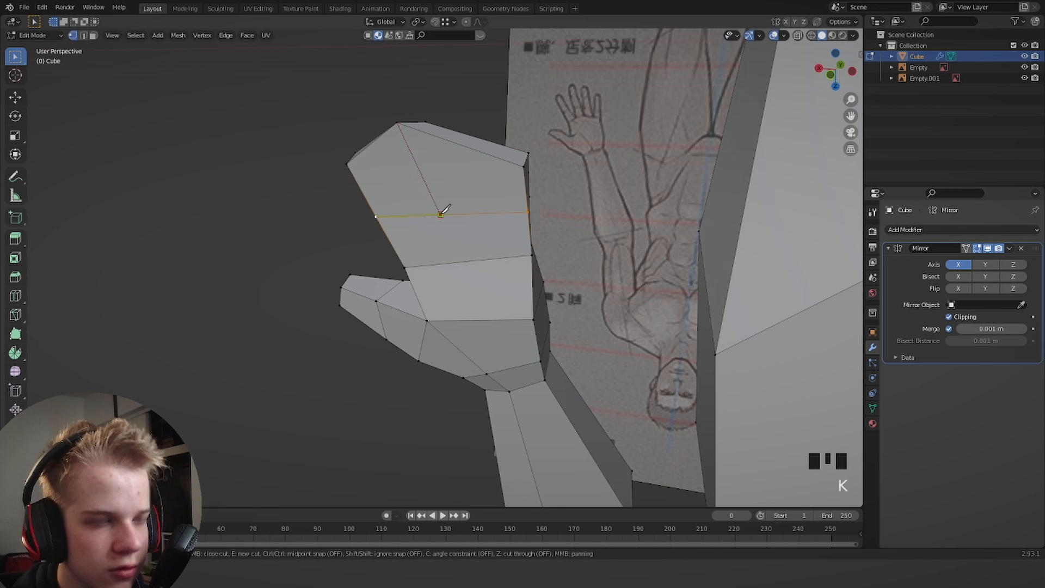
{"action": "mouse_move", "coordinate": [462, 225]}
{"action": "middle_mouse_down"}
{"action": "mouse_move", "coordinate": [455, 213]}
{"action": "mouse_move", "coordinate": [504, 234]}
{"action": "mouse_move", "coordinate": [455, 222]}
{"action": "middle_mouse_up"}
{"action": "key", "text": "alt+a"}
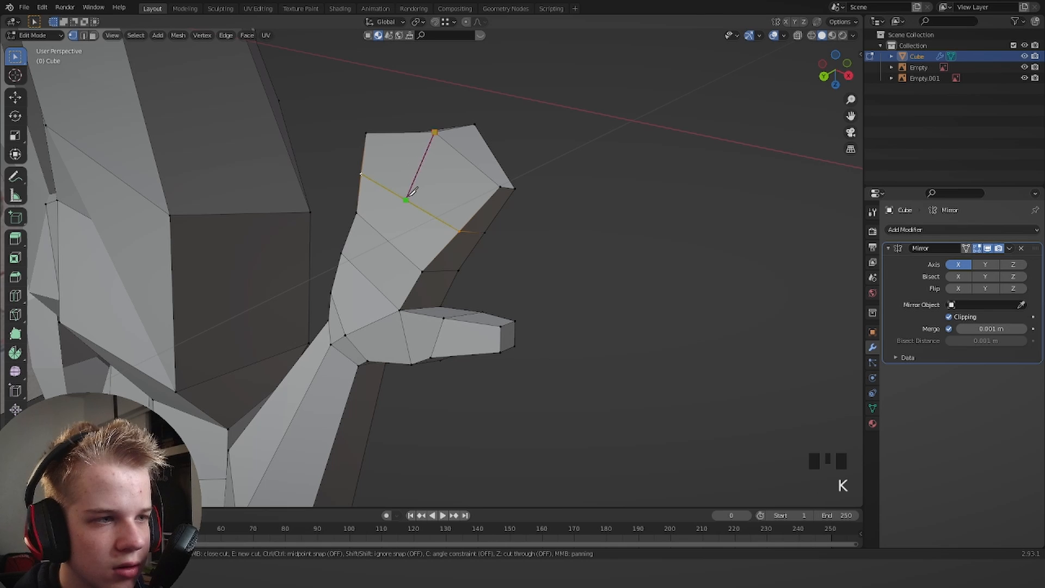
{"action": "key", "text": "Return"}
{"action": "middle_click_drag", "start_coordinate": [414, 190], "coordinate": [406, 213]}
{"action": "scroll", "coordinate": [406, 212], "scroll_direction": "down", "scroll_amount": 3}
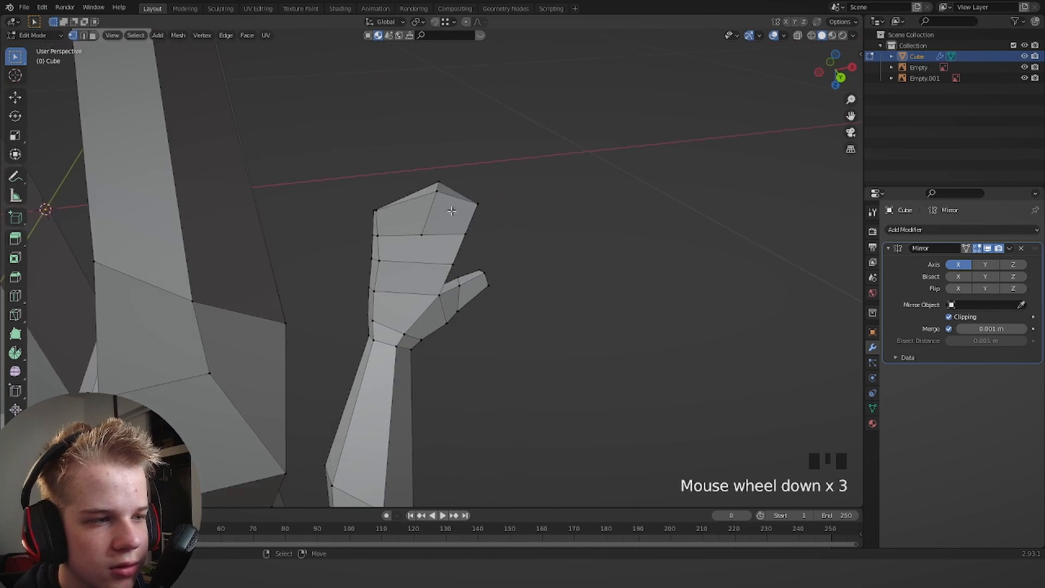
Move the new centre vertex on the finger row to give the fingers a rounded surface.
{"action": "scroll", "coordinate": [415, 211], "scroll_direction": "up", "scroll_amount": 4}
{"action": "right_click_drag", "start_coordinate": [415, 210], "coordinate": [416, 219]}
{"action": "middle_click_drag", "start_coordinate": [417, 219], "coordinate": [413, 323]}
{"action": "key", "text": "g"}
{"action": "left_click", "coordinate": [425, 279]}
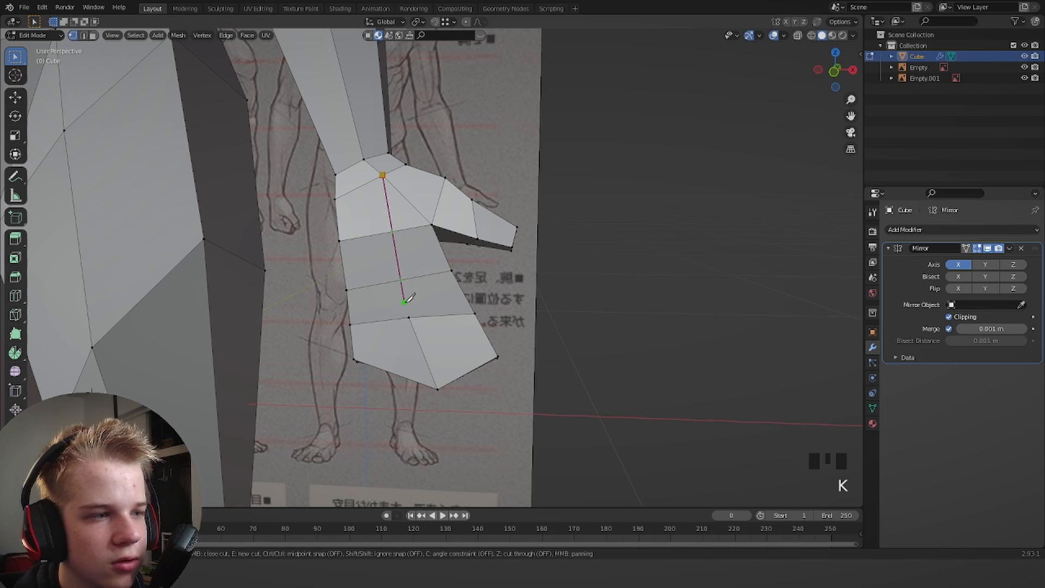
Knife a centre edge from the wrist down the front of the hand to the finger row and align its vertices.
{"action": "key", "text": "g"}
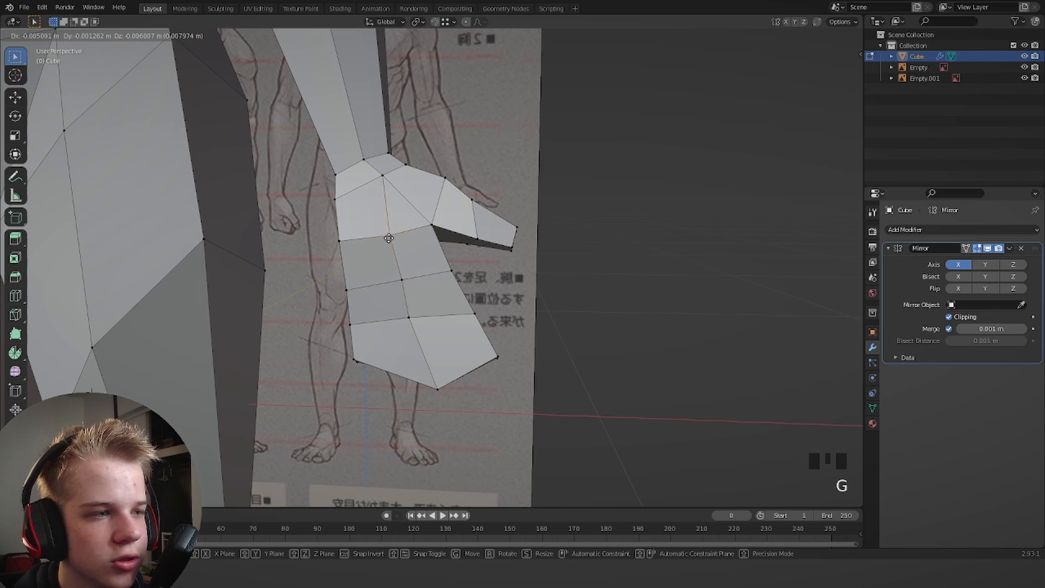
{"action": "right_click", "coordinate": [398, 261]}
{"action": "key", "text": "KP_1"}
{"action": "key", "text": "alt+z"}
{"action": "scroll", "coordinate": [396, 289], "scroll_direction": "up", "scroll_amount": 3}
{"action": "key", "text": "g"}
{"action": "left_click", "coordinate": [396, 297]}
{"action": "key", "text": "alt+z"}
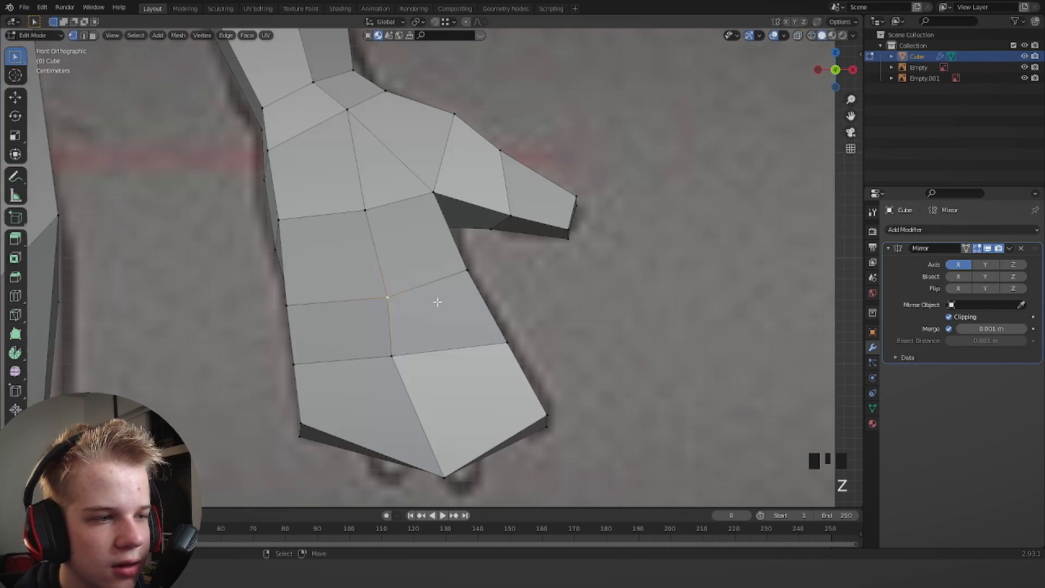
Adjust the depth of the centre-line vertices on the hand's front to shape the palm's surface.
{"action": "middle_click_drag", "start_coordinate": [397, 308], "coordinate": [479, 210]}
{"action": "right_click", "coordinate": [450, 283]}
{"action": "key", "text": "g"}
{"action": "right_click", "coordinate": [420, 250]}
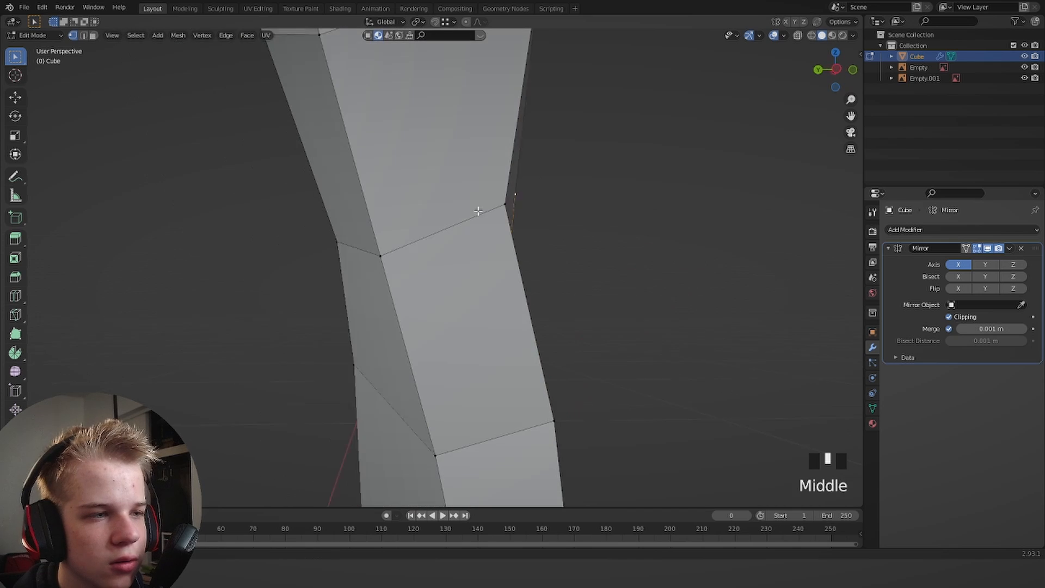
{"action": "key", "text": "g"}
{"action": "left_click", "coordinate": [416, 227]}
{"action": "middle_click_drag", "start_coordinate": [416, 227], "coordinate": [364, 242]}
{"action": "key", "text": "g"}
{"action": "left_click", "coordinate": [385, 240]}
{"action": "key", "text": "g"}
{"action": "left_click", "coordinate": [410, 280]}
{"action": "mouse_move", "coordinate": [364, 243]}
{"action": "middle_mouse_down"}
{"action": "mouse_move", "coordinate": [322, 205]}
{"action": "mouse_move", "coordinate": [366, 251]}
{"action": "middle_mouse_up"}
{"action": "middle_click_drag", "start_coordinate": [365, 252], "coordinate": [457, 333], "text": "shift"}
Nudge the corner vertex at the thumb's joint into line with the thumb.
{"action": "key", "text": "Tab"}
{"action": "key", "text": "Tab"}
{"action": "key", "text": "g"}
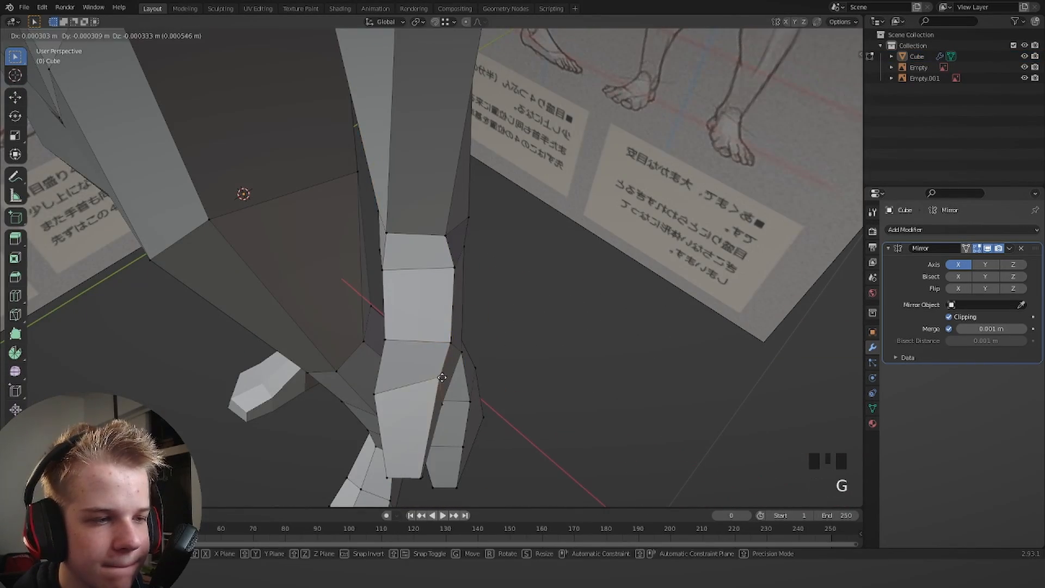
{"action": "middle_click_drag", "start_coordinate": [441, 397], "coordinate": [429, 345]}
Knife a centre edge up the back of the hand from the finger row's middle vertex.
{"action": "key", "text": "Tab"}
{"action": "key", "text": "1"}
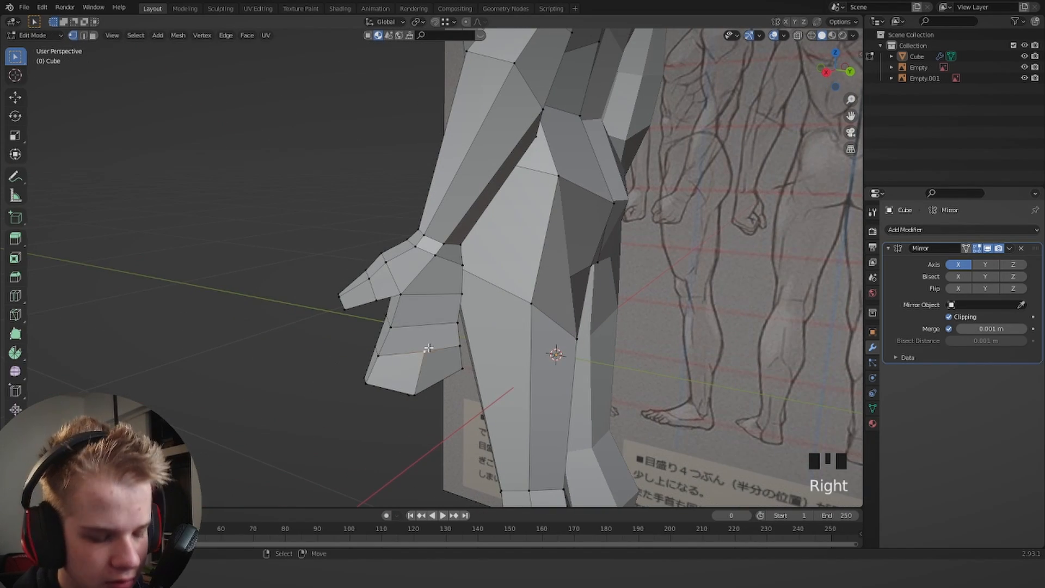
{"action": "key", "text": "Return"}
{"action": "key", "text": "alt+a"}
{"action": "middle_click_drag", "start_coordinate": [441, 257], "coordinate": [481, 434]}
Rotate the fingers' end faces and shift them to bend the fingers slightly.
{"action": "key", "text": "3"}
{"action": "middle_click_drag", "start_coordinate": [571, 348], "coordinate": [547, 381]}
{"action": "key", "text": "r"}
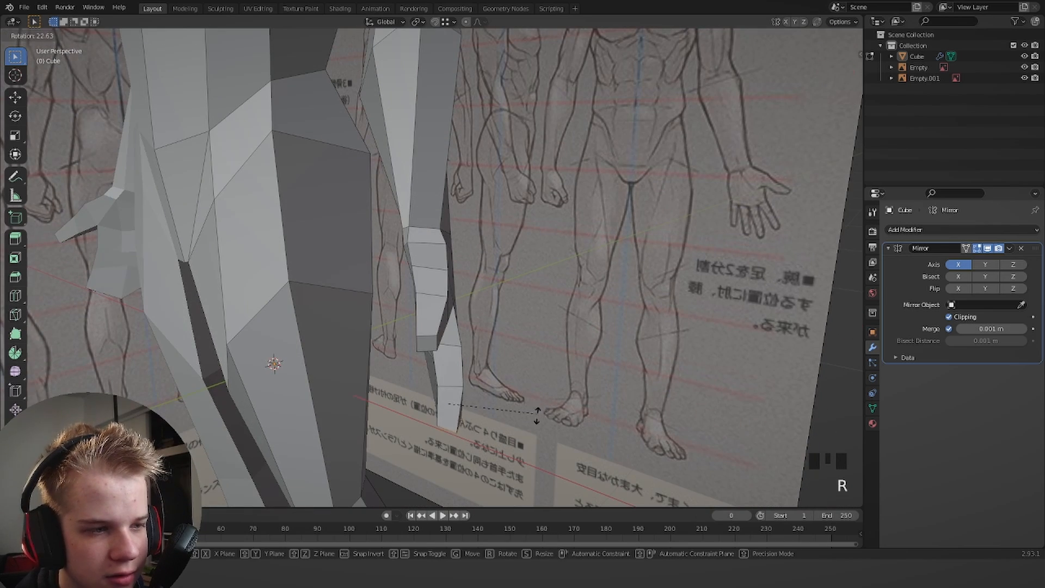
{"action": "key", "text": "g"}
{"action": "key", "text": "alt+a"}
Rotate the thumb's tip face and move it inward to bend the thumb toward the fingers.
{"action": "middle_click_drag", "start_coordinate": [493, 440], "coordinate": [507, 394]}
{"action": "middle_click_drag", "start_coordinate": [463, 362], "coordinate": [531, 395]}
{"action": "key", "text": "r"}
{"action": "key", "text": "g"}
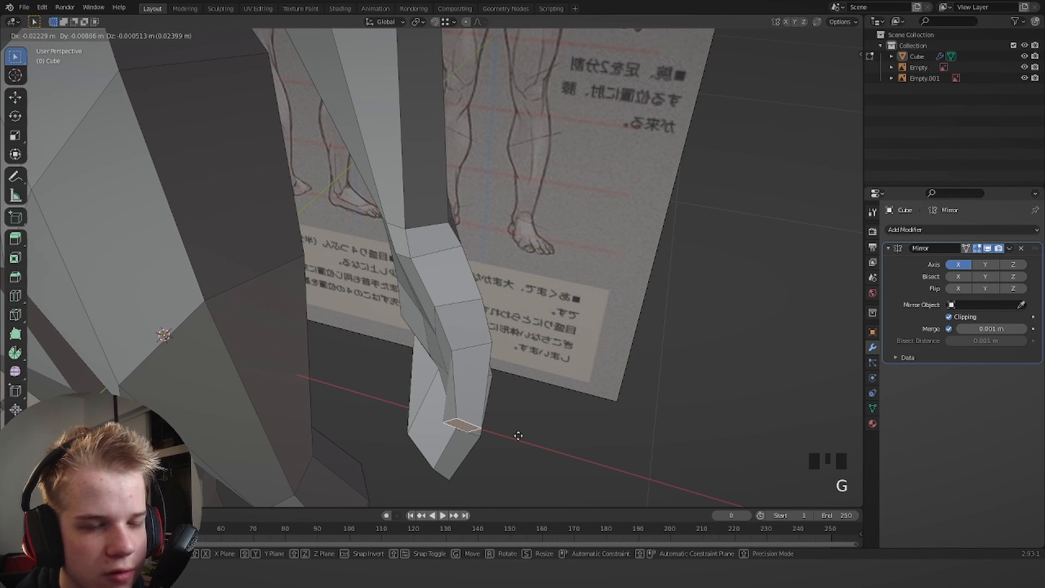
{"action": "left_click", "coordinate": [505, 437]}
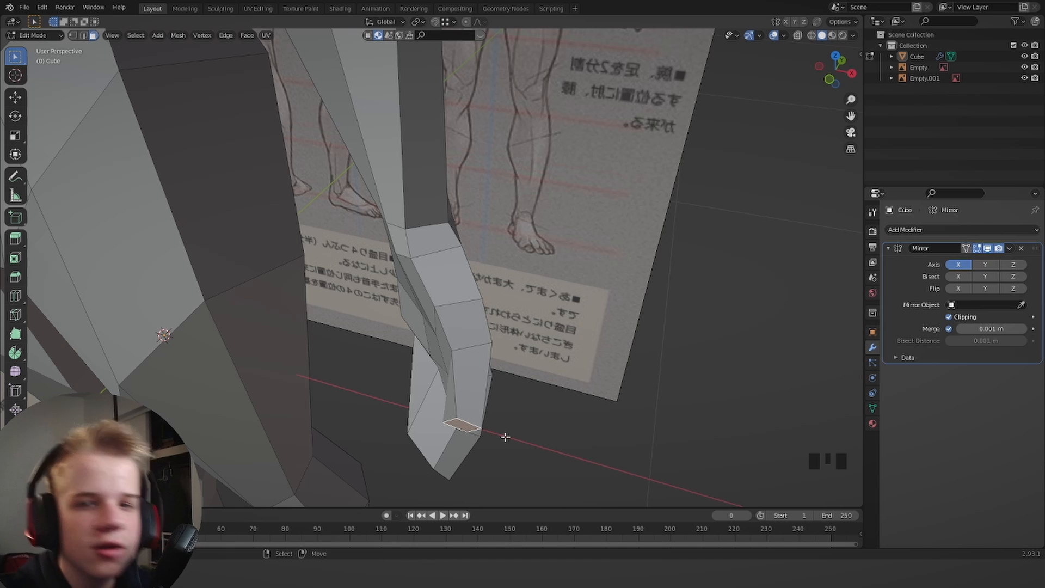
{"action": "scroll", "coordinate": [496, 322], "scroll_direction": "up", "scroll_amount": 3}
{"action": "key", "text": "alt+a"}
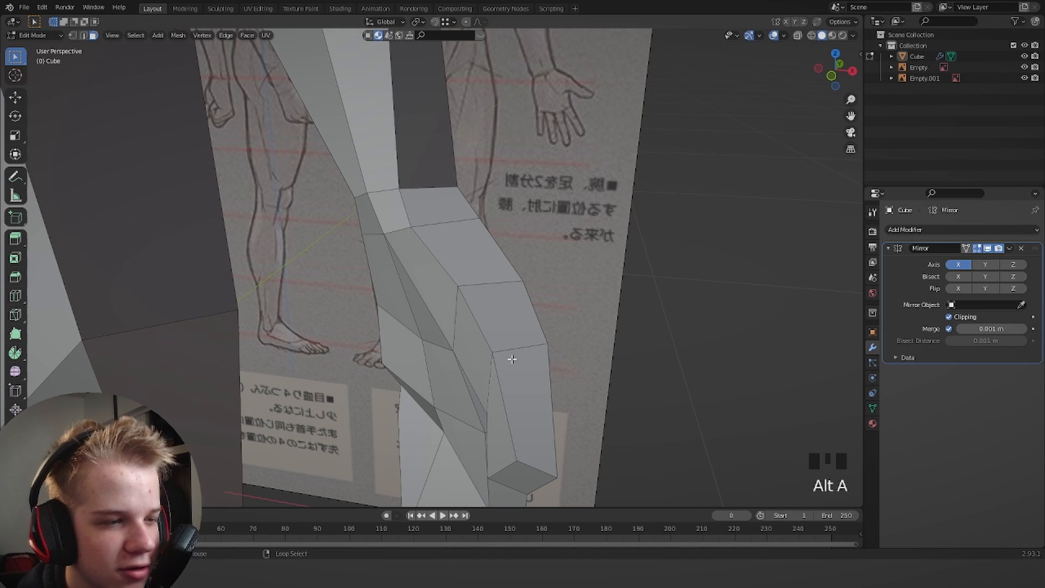
Rotate the fingers' end faces further and shift them to curl the fingertips toward the palm.
{"action": "middle_click_drag", "start_coordinate": [632, 297], "coordinate": [626, 369]}
{"action": "key", "text": "r"}
{"action": "left_click", "coordinate": [623, 419]}
{"action": "key", "text": "g"}
{"action": "middle_click_drag", "start_coordinate": [622, 420], "coordinate": [499, 227]}
{"action": "left_click", "coordinate": [613, 386]}
Pull the side corner vertices at the fingers' last joint and tip outward to even out the bent end.
{"action": "key", "text": "Tab"}
{"action": "scroll", "coordinate": [560, 320], "scroll_direction": "down", "scroll_amount": 7}
{"action": "middle_click_drag", "start_coordinate": [560, 320], "coordinate": [376, 283], "text": "shift"}
{"action": "key", "text": "Tab"}
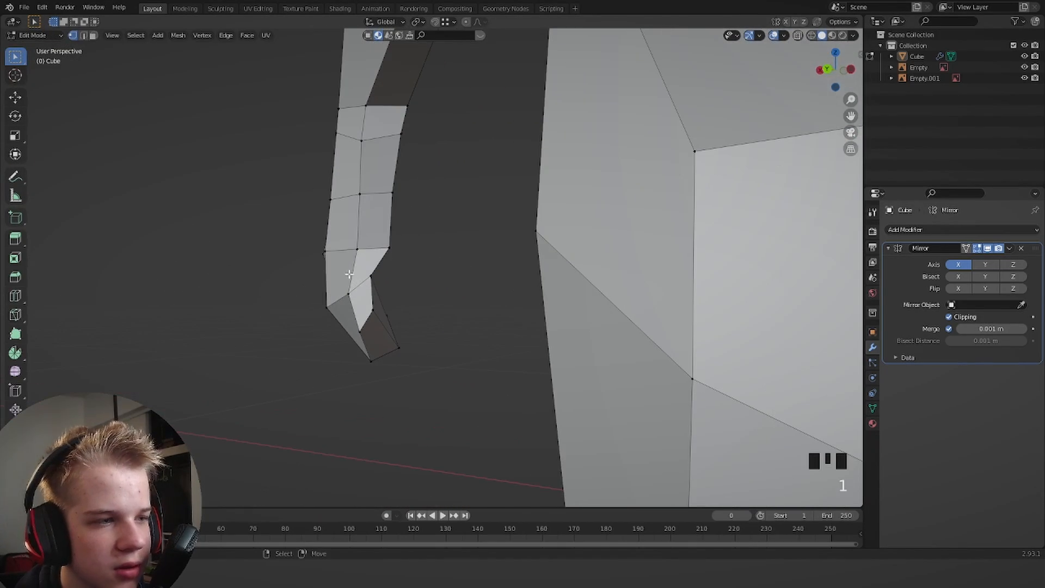
{"action": "key", "text": "g"}
{"action": "right_click", "coordinate": [372, 280]}
{"action": "key", "text": "g"}
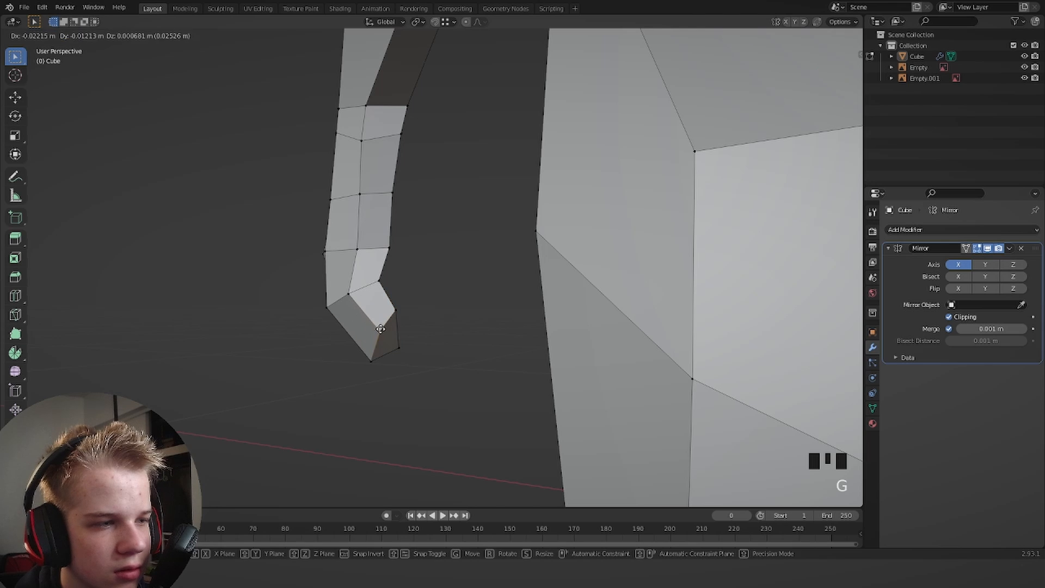
{"action": "left_click", "coordinate": [407, 335]}
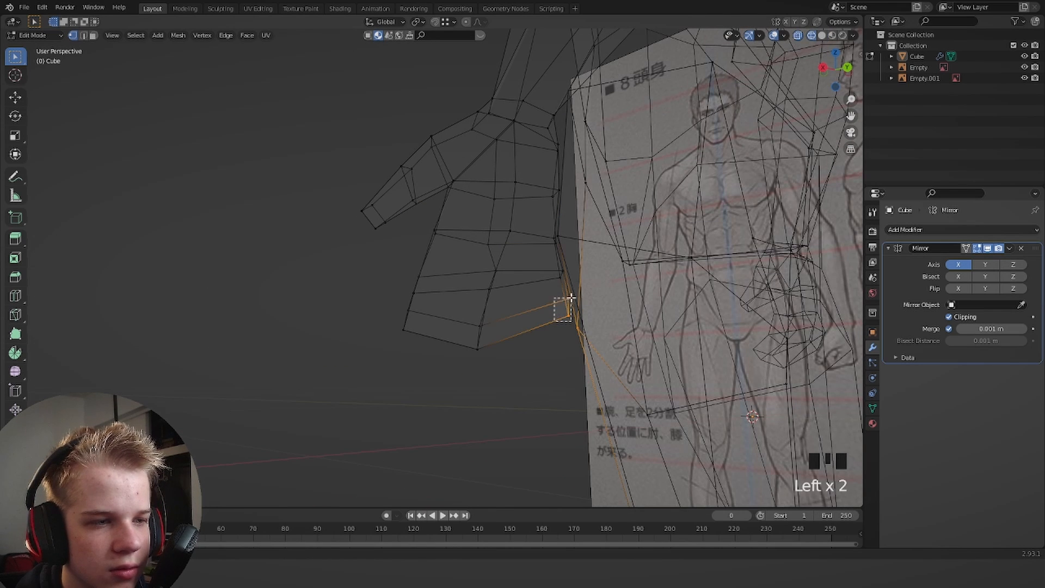
Move the corner vertices on both sides of the fingers' end inward to narrow the mitten tip.
{"action": "key", "text": "g"}
{"action": "key", "text": "z"}
{"action": "key", "text": "z"}
{"action": "key", "text": "z"}
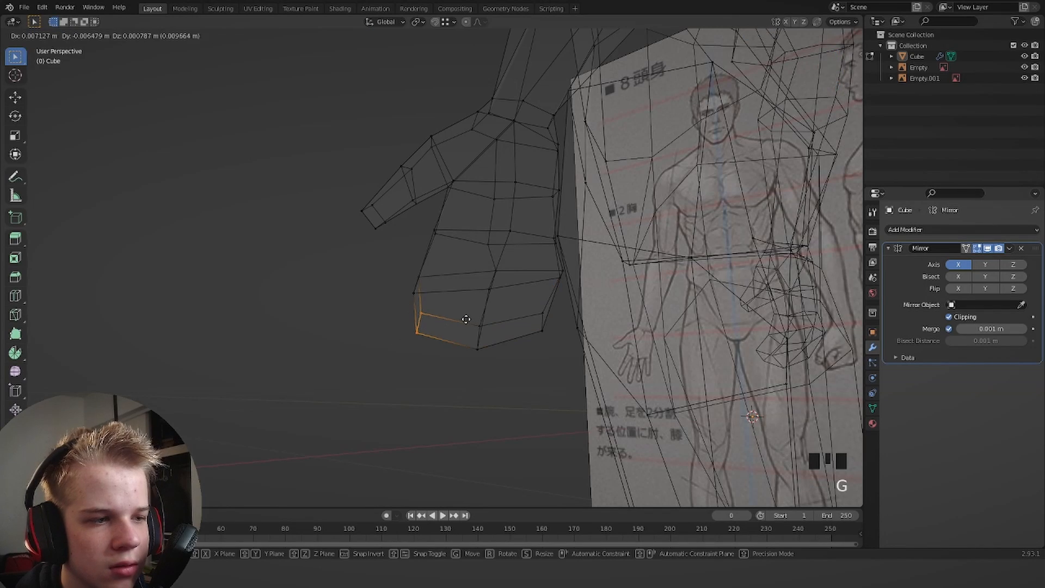
{"action": "left_click", "coordinate": [422, 282]}
{"action": "left_click", "coordinate": [446, 267]}
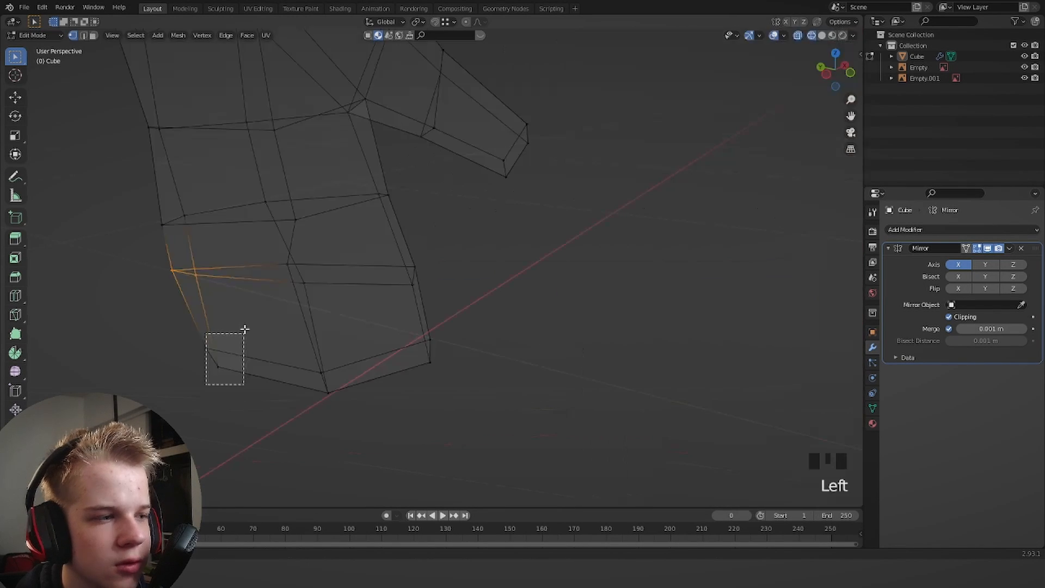
Reposition the middle and index-side vertices of the fingers' last segment to round off the tip.
{"action": "key", "text": "g"}
{"action": "scroll", "coordinate": [237, 294], "scroll_direction": "down", "scroll_amount": 2}
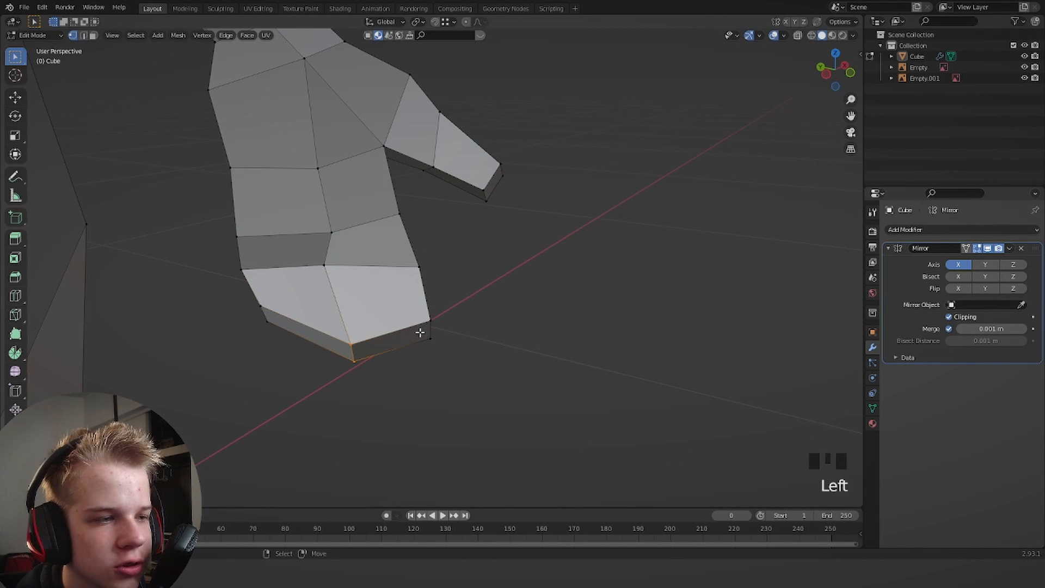
{"action": "key", "text": "g"}
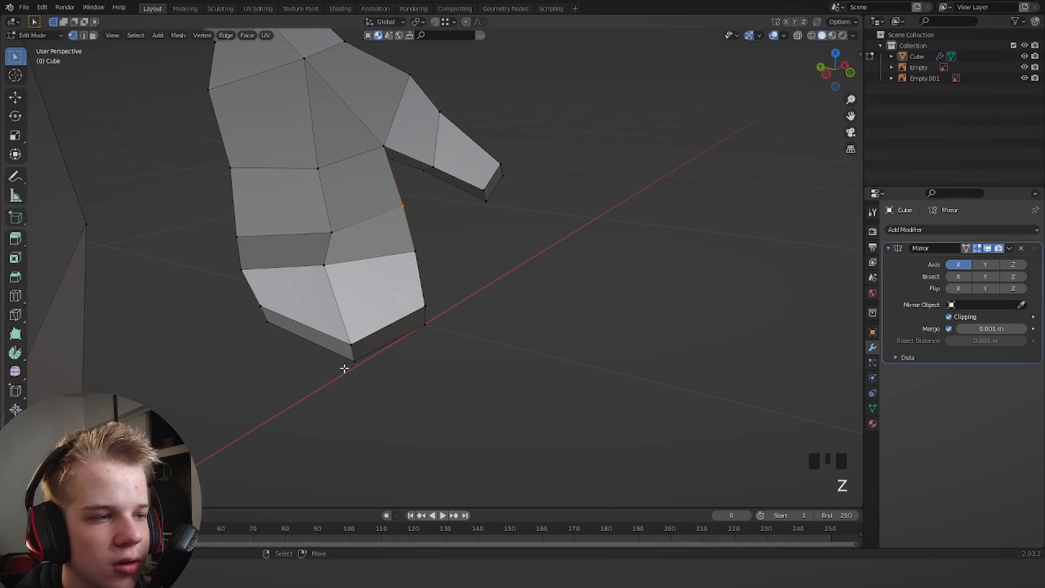
{"action": "left_click_drag", "start_coordinate": [344, 367], "coordinate": [373, 336]}
{"action": "key", "text": "g"}
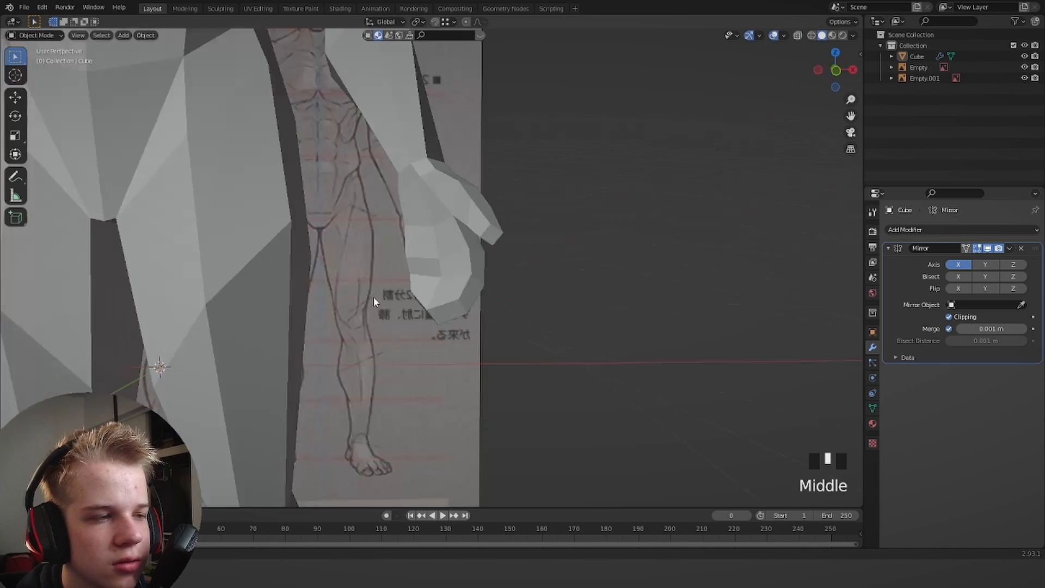
Nudge two vertices along the fingers slightly inward to smooth the hand's outline.
{"action": "middle_click_drag", "start_coordinate": [374, 296], "coordinate": [436, 284]}
{"action": "key", "text": "Tab"}
{"action": "scroll", "coordinate": [404, 308], "scroll_direction": "up", "scroll_amount": 4}
{"action": "key", "text": "1"}
{"action": "left_click", "coordinate": [371, 269]}
{"action": "key", "text": "g"}
{"action": "left_click", "coordinate": [364, 267]}
{"action": "left_click", "coordinate": [366, 213]}
{"action": "key", "text": "g"}
{"action": "left_click", "coordinate": [360, 213]}
{"action": "key", "text": "Tab"}
Extrude the body's top faces upward along the side reference to form the neck.
{"action": "middle_click_drag", "start_coordinate": [435, 283], "coordinate": [475, 346], "text": "shift"}
{"action": "key", "text": "Tab"}
{"action": "key", "text": "Tab"}
{"action": "scroll", "coordinate": [460, 341], "scroll_direction": "down", "scroll_amount": 5}
{"action": "key", "text": "KP_1"}
{"action": "scroll", "coordinate": [434, 259], "scroll_direction": "down", "scroll_amount": 1}
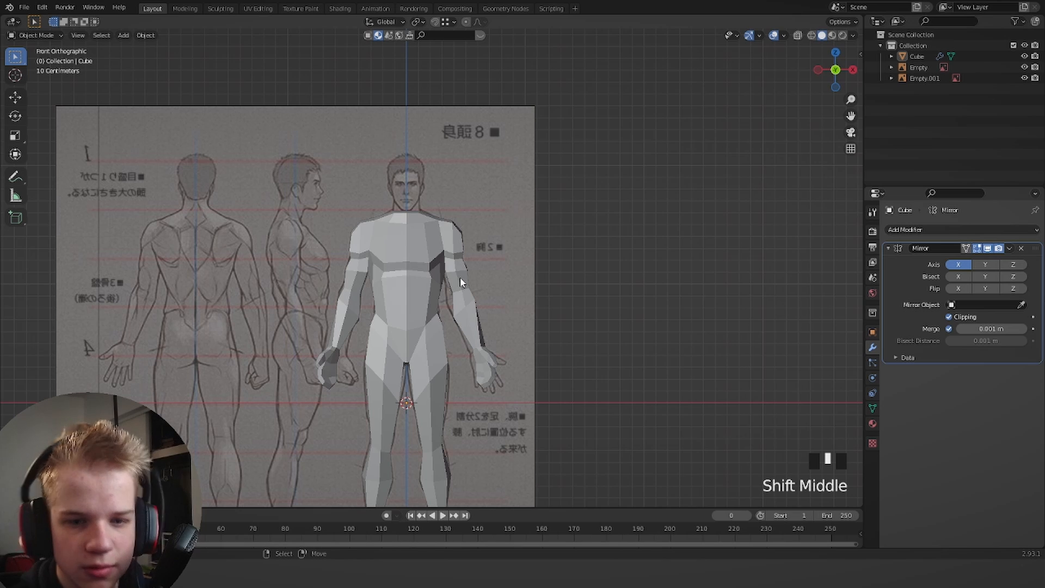
{"action": "scroll", "coordinate": [415, 247], "scroll_direction": "up", "scroll_amount": 9}
{"action": "key", "text": "Tab"}
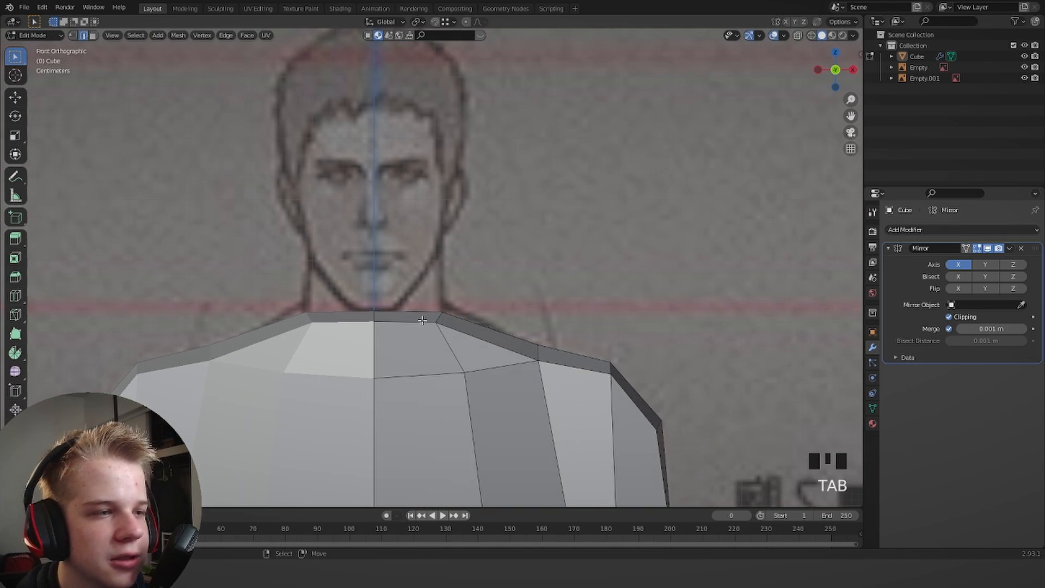
{"action": "left_click", "coordinate": [430, 319], "text": "alt"}
{"action": "scroll", "coordinate": [431, 318], "scroll_direction": "down", "scroll_amount": 1}
{"action": "middle_click_drag", "start_coordinate": [430, 319], "coordinate": [442, 333], "text": "shift"}
{"action": "scroll", "coordinate": [443, 334], "scroll_direction": "up", "scroll_amount": 3}
{"action": "key", "text": "KP_3"}
{"action": "scroll", "coordinate": [588, 344], "scroll_direction": "down", "scroll_amount": 4}
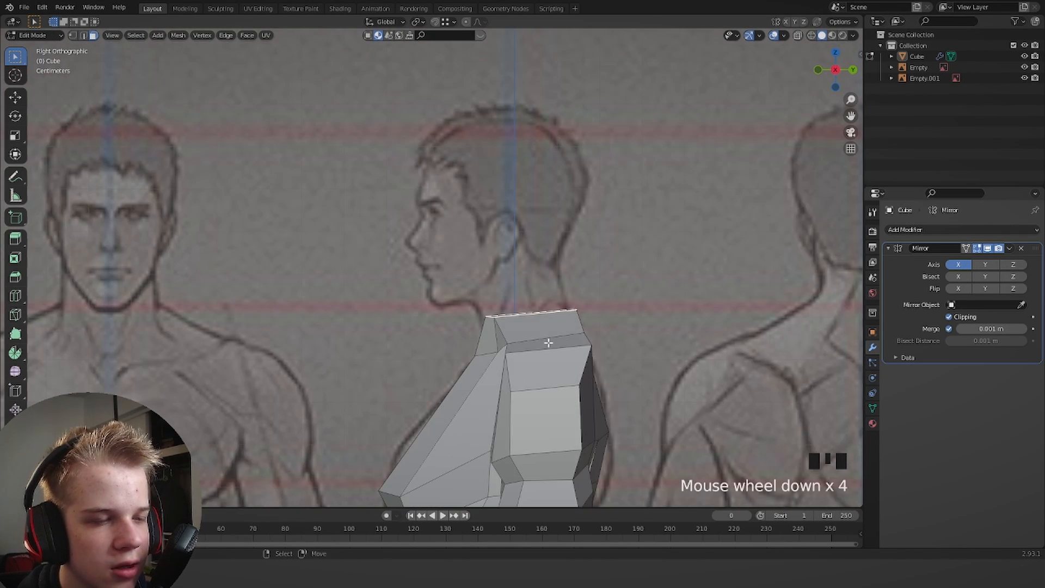
{"action": "scroll", "coordinate": [549, 343], "scroll_direction": "up", "scroll_amount": 1}
{"action": "key", "text": "e"}
{"action": "left_click", "coordinate": [629, 299]}
Inspect the extruded neck from behind, front and side against the head references.
{"action": "key", "text": "Tab"}
{"action": "middle_click_drag", "start_coordinate": [618, 284], "coordinate": [570, 317]}
{"action": "scroll", "coordinate": [498, 309], "scroll_direction": "up", "scroll_amount": 4}
{"action": "middle_click_drag", "start_coordinate": [498, 309], "coordinate": [477, 276], "text": "shift"}
{"action": "key", "text": "Tab"}
{"action": "scroll", "coordinate": [476, 275], "scroll_direction": "up", "scroll_amount": 3}
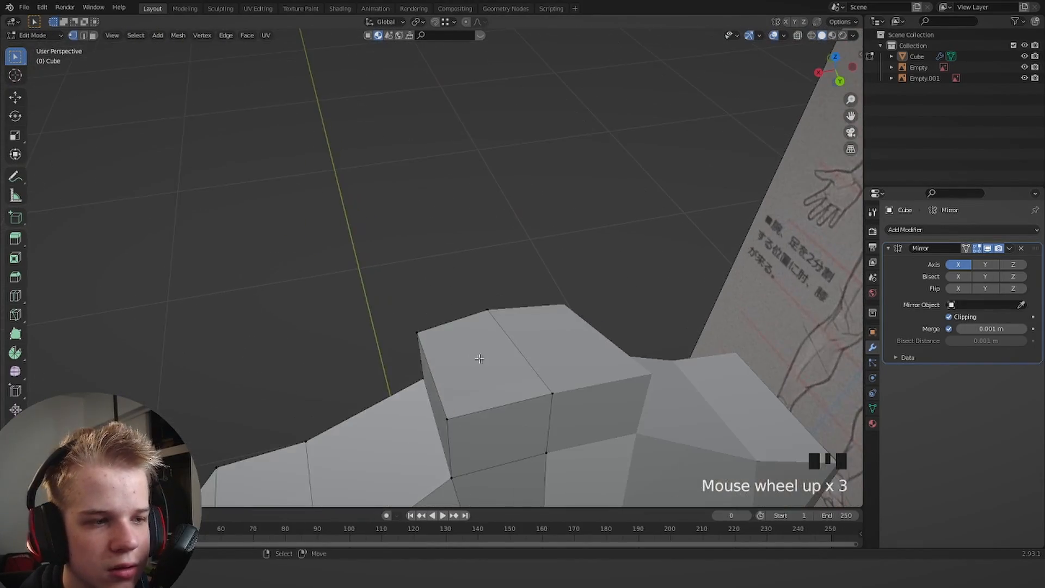
{"action": "key", "text": "KP_3"}
{"action": "middle_click_drag", "start_coordinate": [611, 293], "coordinate": [530, 367], "text": "shift"}
{"action": "key", "text": "KP_1"}
{"action": "middle_click_drag", "start_coordinate": [541, 261], "coordinate": [489, 335], "text": "shift"}
{"action": "scroll", "coordinate": [512, 331], "scroll_direction": "down", "scroll_amount": 4}
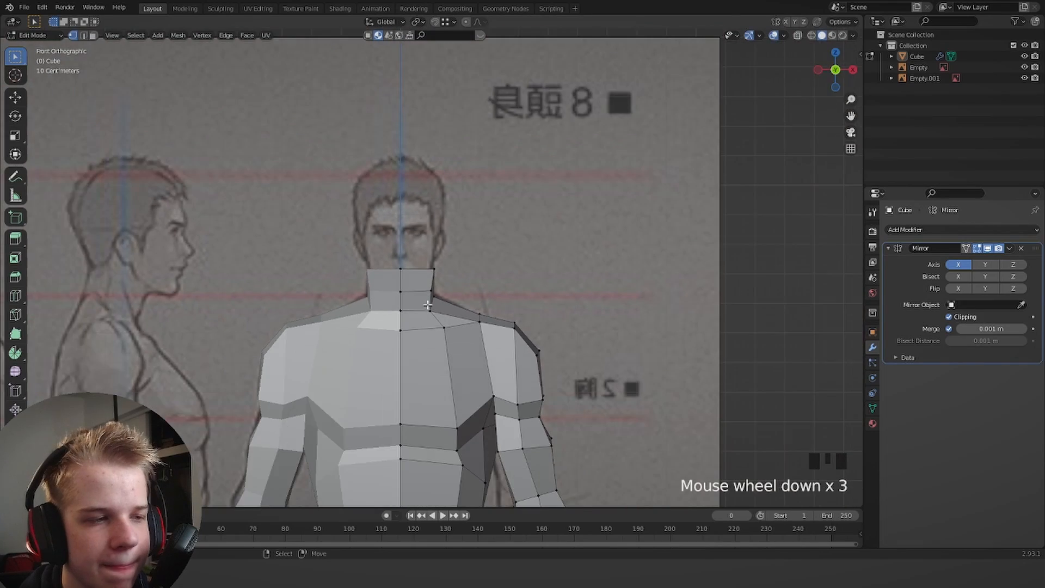
{"action": "key", "text": "Tab"}
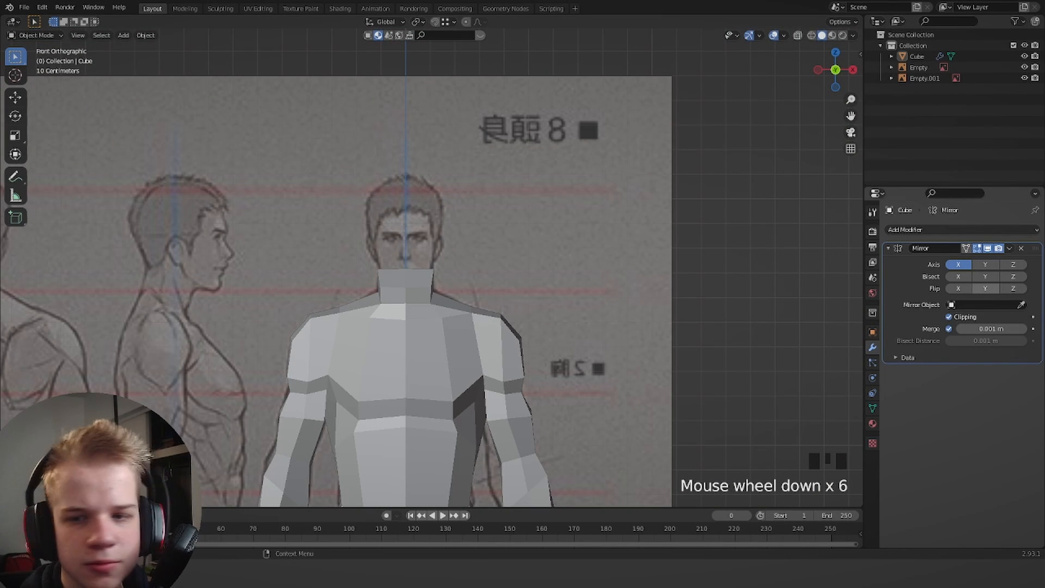
{"action": "key", "text": "Tab"}
{"action": "scroll", "coordinate": [649, 282], "scroll_direction": "up", "scroll_amount": 4}
{"action": "scroll", "coordinate": [539, 201], "scroll_direction": "up", "scroll_amount": 1}
{"action": "left_click", "coordinate": [385, 319]}
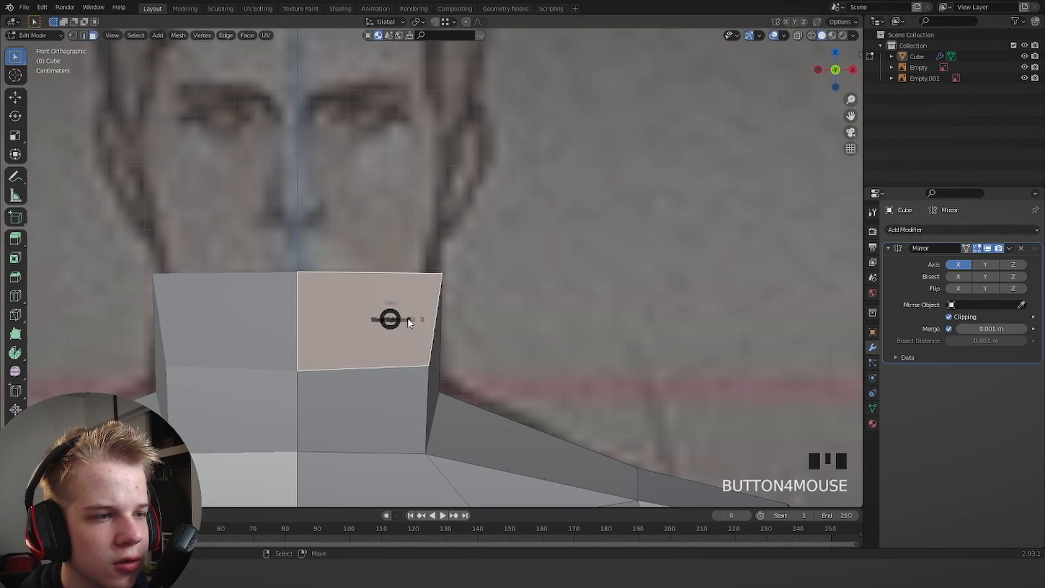
{"action": "key", "text": "KP_3"}
{"action": "scroll", "coordinate": [572, 303], "scroll_direction": "down", "scroll_amount": 6}
{"action": "key", "text": "Tab"}
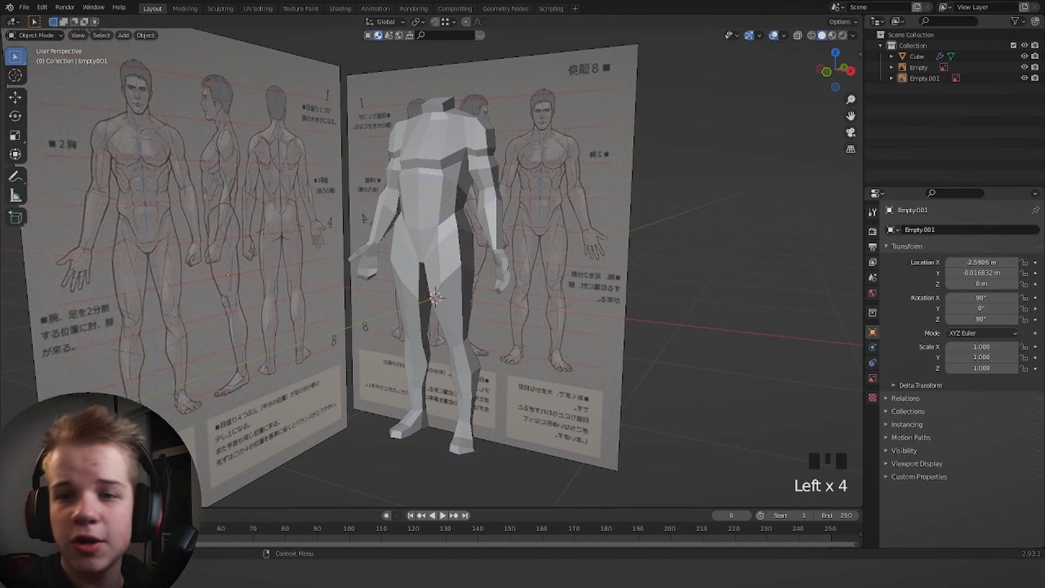
{"action": "scroll", "coordinate": [430, 267], "scroll_direction": "down", "scroll_amount": 3}
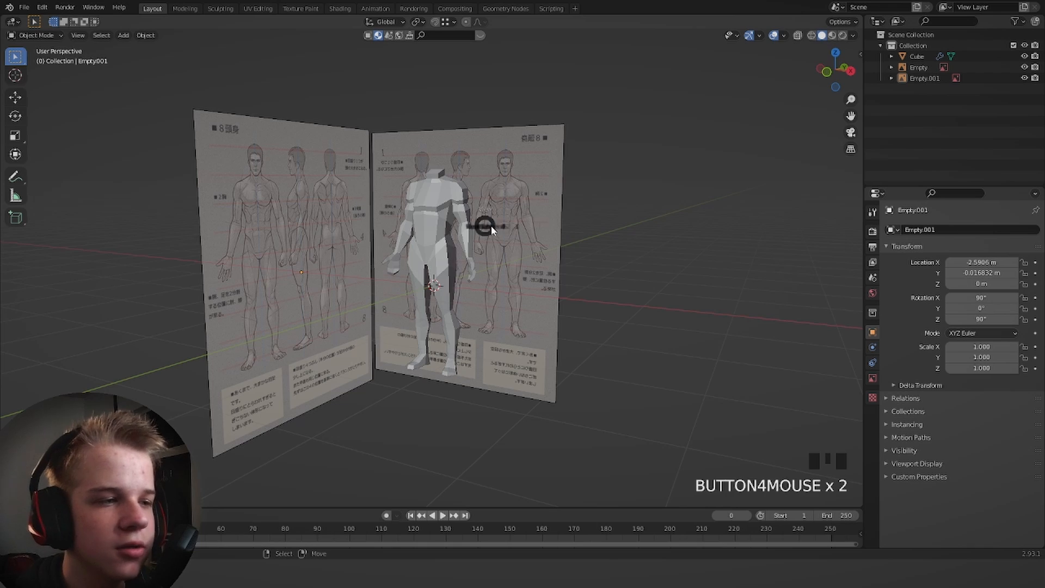
{"action": "key", "text": "KP_3"}
{"action": "middle_click_drag", "start_coordinate": [491, 226], "coordinate": [544, 233], "text": "shift"}
{"action": "scroll", "coordinate": [544, 233], "scroll_direction": "up", "scroll_amount": 4}
Slide the outer corner vertices of the neck's top inward to make the neck rounder.
{"action": "key", "text": "Tab"}
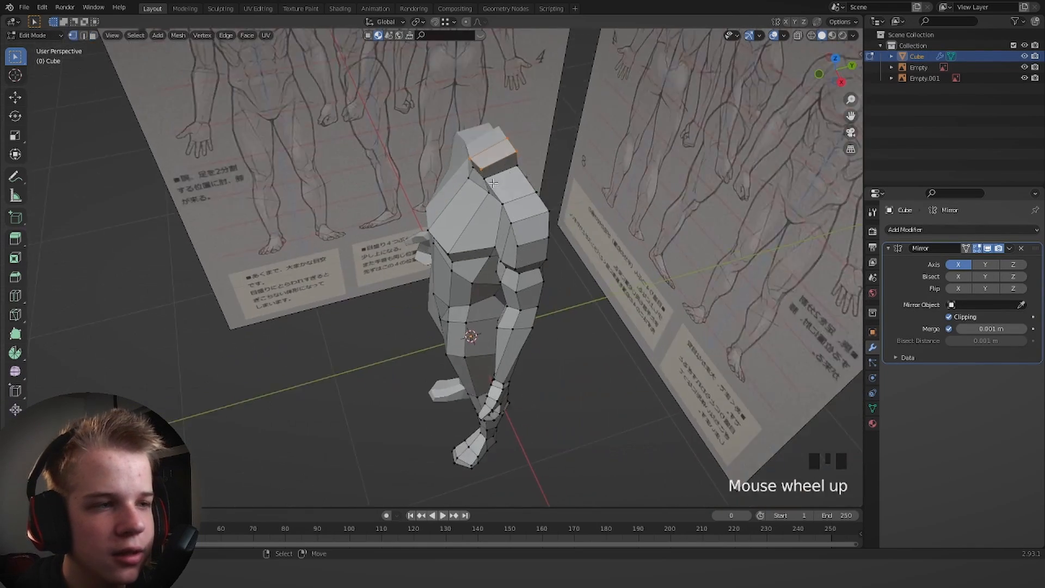
{"action": "scroll", "coordinate": [493, 183], "scroll_direction": "up", "scroll_amount": 5}
{"action": "middle_click_drag", "start_coordinate": [561, 138], "coordinate": [586, 209], "text": "shift"}
{"action": "key", "text": "g"}
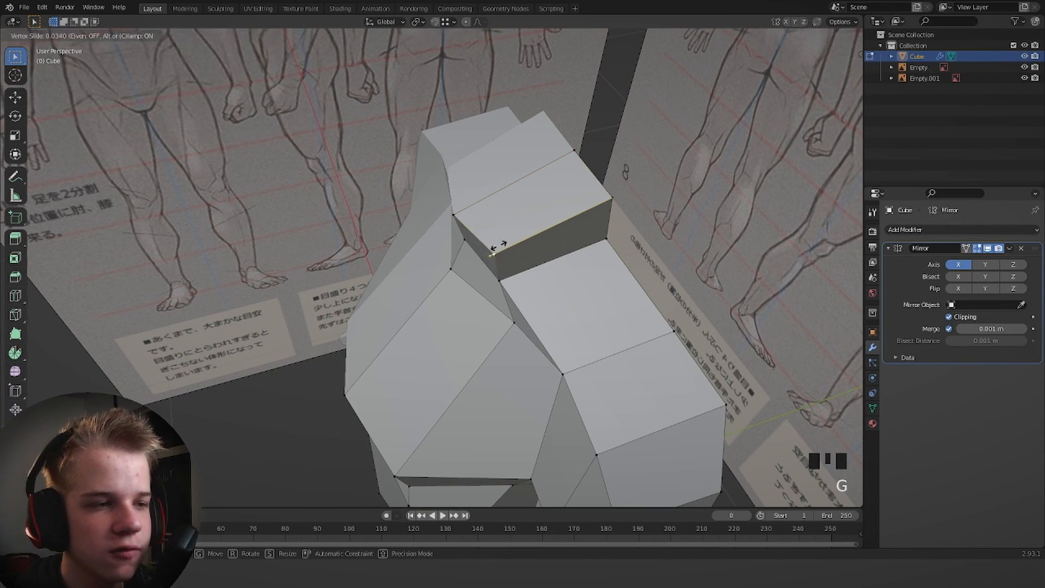
{"action": "left_click", "coordinate": [569, 217]}
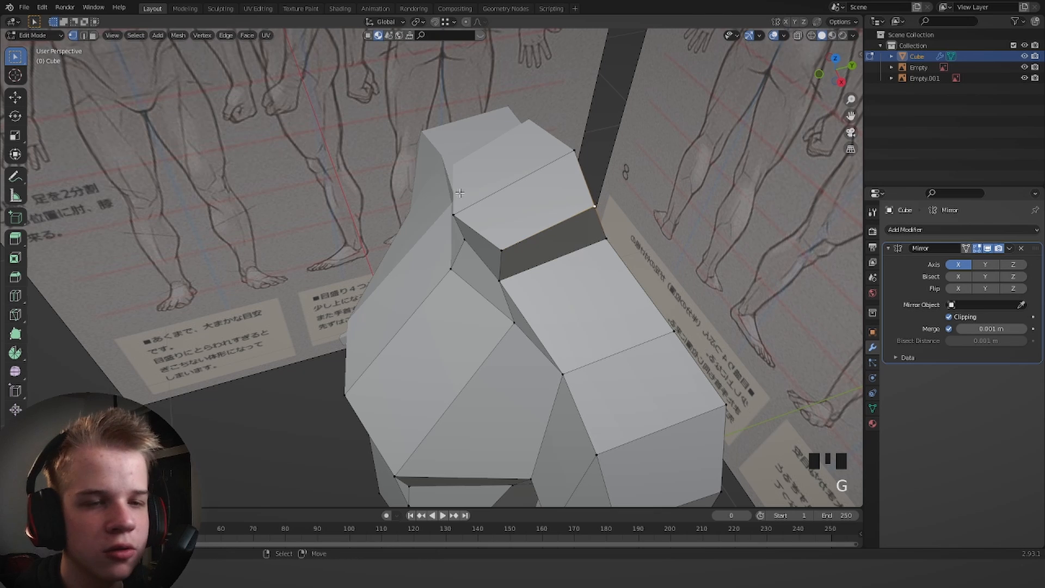
{"action": "middle_click_drag", "start_coordinate": [518, 244], "coordinate": [501, 175]}
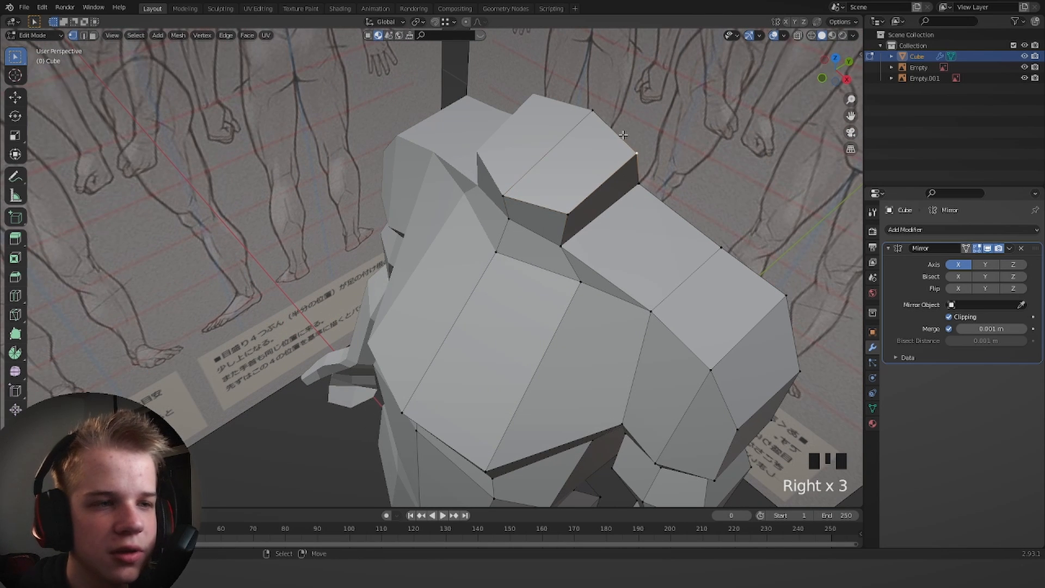
{"action": "scroll", "coordinate": [509, 168], "scroll_direction": "down", "scroll_amount": 5}
{"action": "middle_click_drag", "start_coordinate": [510, 169], "coordinate": [536, 173]}
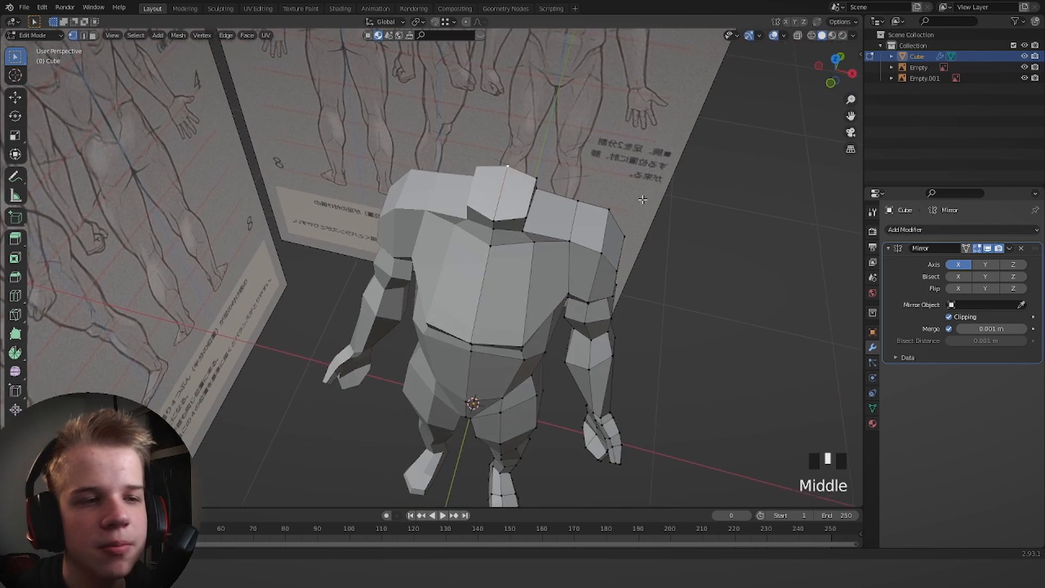
Leave the body mesh, deselect it and add a new cube mesh for the head.
{"action": "key", "text": "Tab"}
{"action": "key", "text": "KP_1"}
{"action": "scroll", "coordinate": [532, 168], "scroll_direction": "down", "scroll_amount": 5}
{"action": "key", "text": "alt+a"}
{"action": "key", "text": "shift+a"}
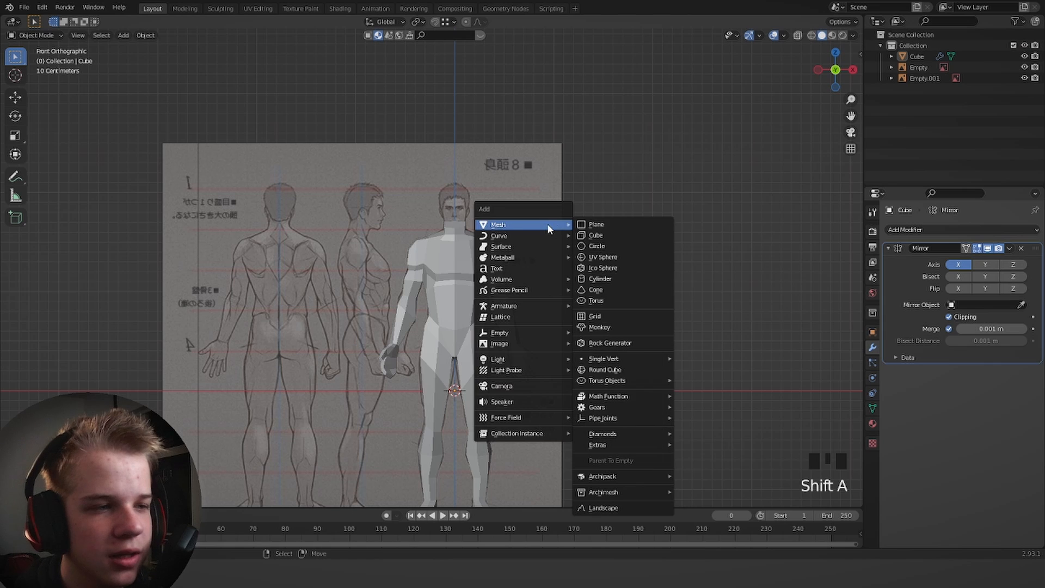
{"action": "left_click", "coordinate": [610, 242]}
{"action": "left_click", "coordinate": [695, 288]}
{"action": "scroll", "coordinate": [586, 320], "scroll_direction": "down", "scroll_amount": 3}
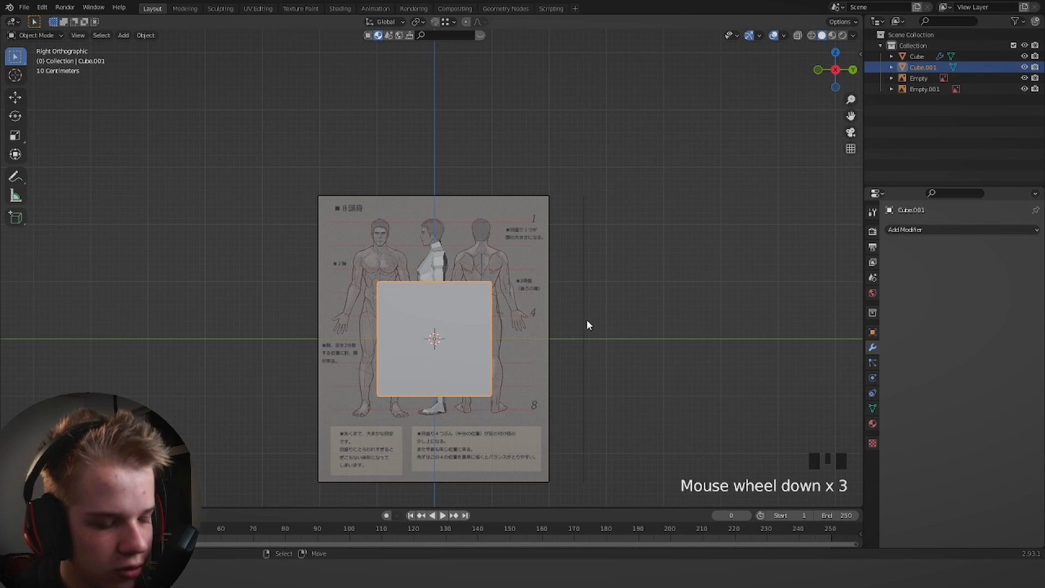
Subdivide the new cube and delete the vertices of its negative X half in wireframe display.
{"action": "key", "text": "Tab"}
{"action": "key", "text": "w"}
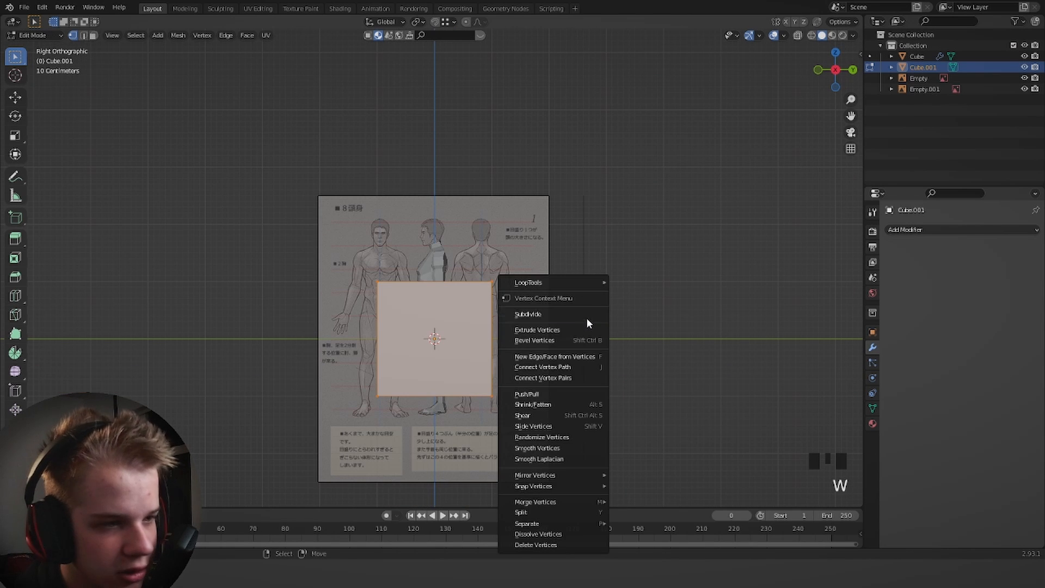
{"action": "left_click", "coordinate": [557, 319]}
{"action": "middle_click_drag", "start_coordinate": [553, 315], "coordinate": [470, 235]}
{"action": "scroll", "coordinate": [490, 272], "scroll_direction": "down", "scroll_amount": 3}
{"action": "middle_click_drag", "start_coordinate": [510, 305], "coordinate": [502, 264], "text": "shift"}
{"action": "scroll", "coordinate": [498, 267], "scroll_direction": "up", "scroll_amount": 4}
{"action": "key", "text": "shift+z"}
{"action": "left_click_drag", "start_coordinate": [288, 397], "coordinate": [404, 130]}
{"action": "key", "text": "x"}
{"action": "left_click", "coordinate": [404, 130]}
Add a Mirror modifier on the X axis to the half cube.
{"action": "left_click", "coordinate": [896, 229]}
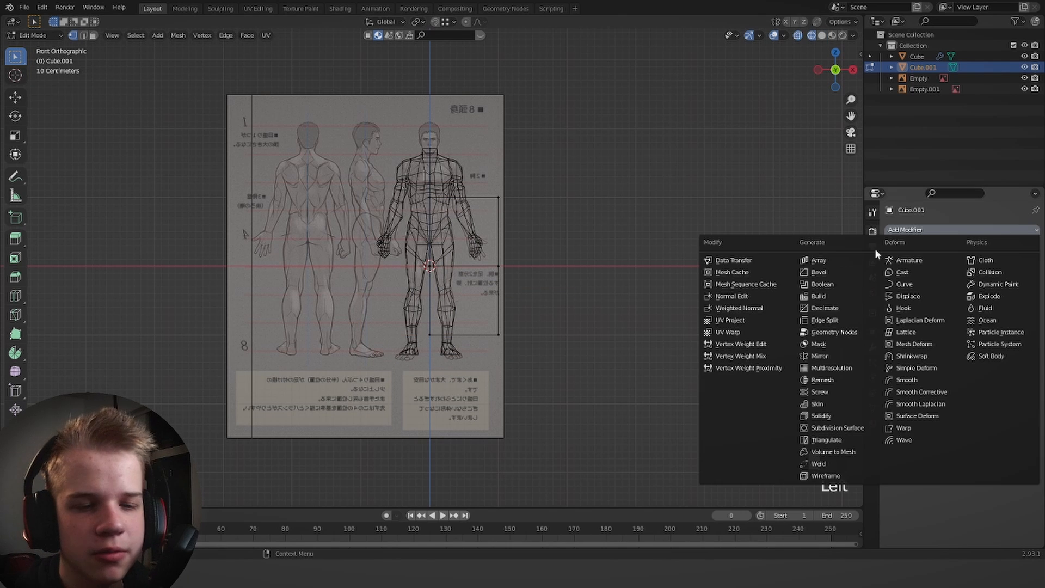
{"action": "left_click", "coordinate": [829, 357]}
{"action": "key", "text": "Tab"}
Raise the mirrored cube to head height and scale it down to fit inside the front reference's head.
{"action": "scroll", "coordinate": [544, 277], "scroll_direction": "up", "scroll_amount": 7}
{"action": "key", "text": "z"}
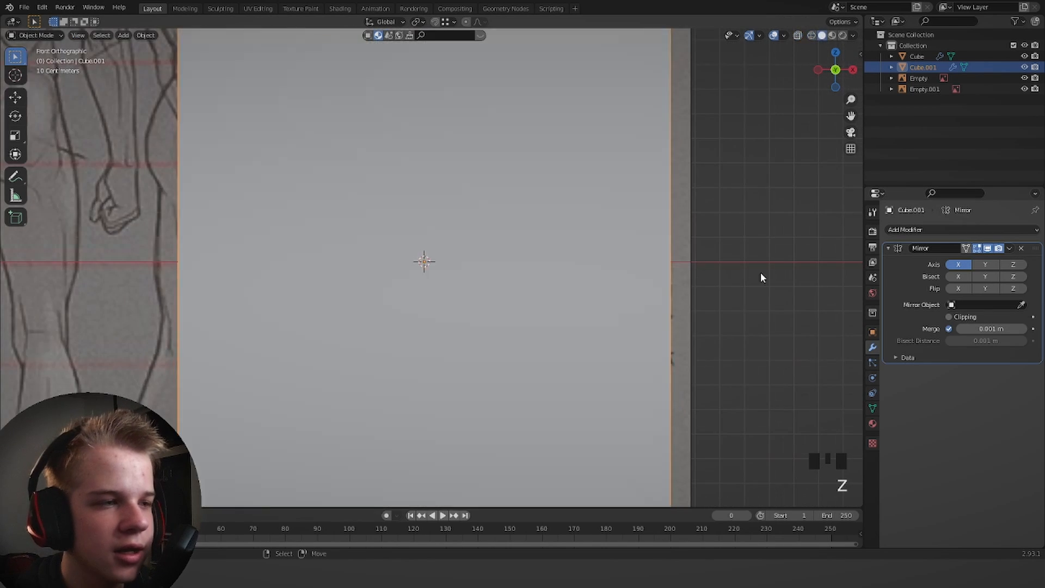
{"action": "scroll", "coordinate": [757, 278], "scroll_direction": "down", "scroll_amount": 6}
{"action": "key", "text": "g"}
{"action": "left_click", "coordinate": [712, 121]}
{"action": "scroll", "coordinate": [642, 276], "scroll_direction": "up", "scroll_amount": 2}
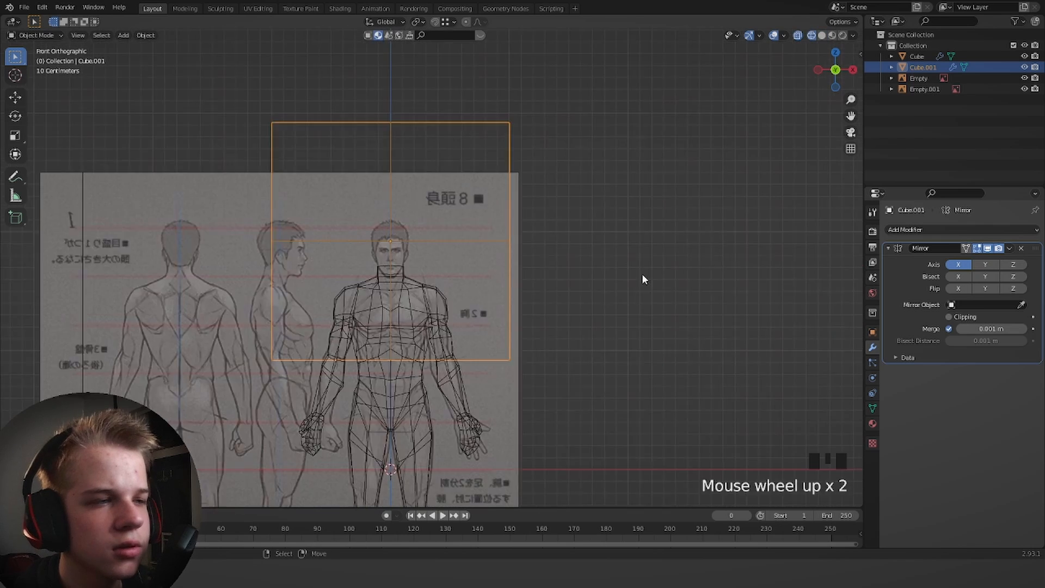
{"action": "key", "text": "s"}
{"action": "left_click", "coordinate": [434, 243]}
Stretch the whole head block along Y and shift it forward over the side reference's skull.
{"action": "scroll", "coordinate": [485, 240], "scroll_direction": "up", "scroll_amount": 6}
{"action": "key", "text": "KP_3"}
{"action": "scroll", "coordinate": [563, 215], "scroll_direction": "down", "scroll_amount": 4}
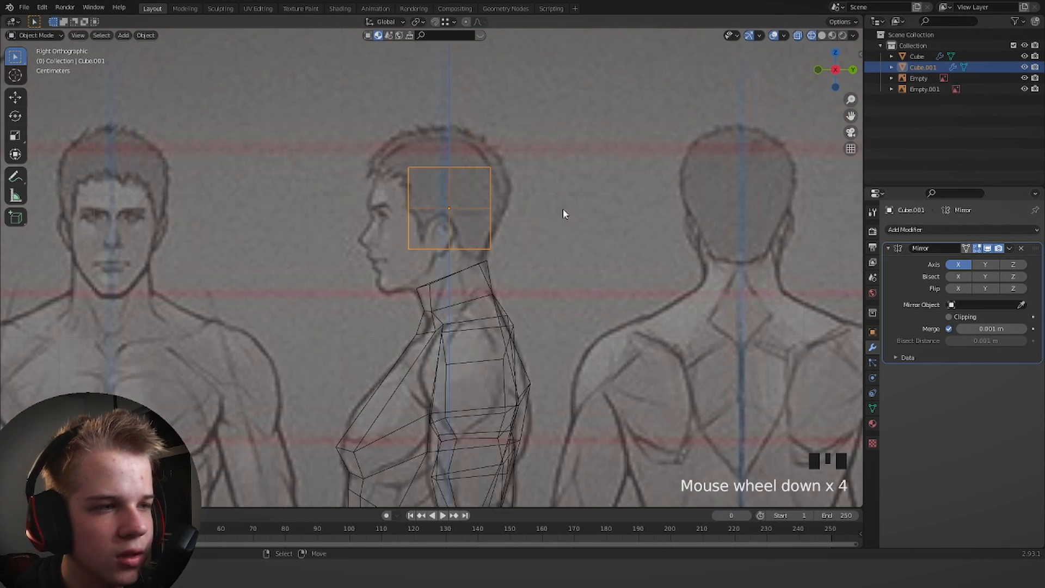
{"action": "scroll", "coordinate": [560, 237], "scroll_direction": "up", "scroll_amount": 4}
{"action": "key", "text": "Tab"}
{"action": "key", "text": "a"}
{"action": "middle_click_drag", "start_coordinate": [599, 220], "coordinate": [585, 240], "text": "shift"}
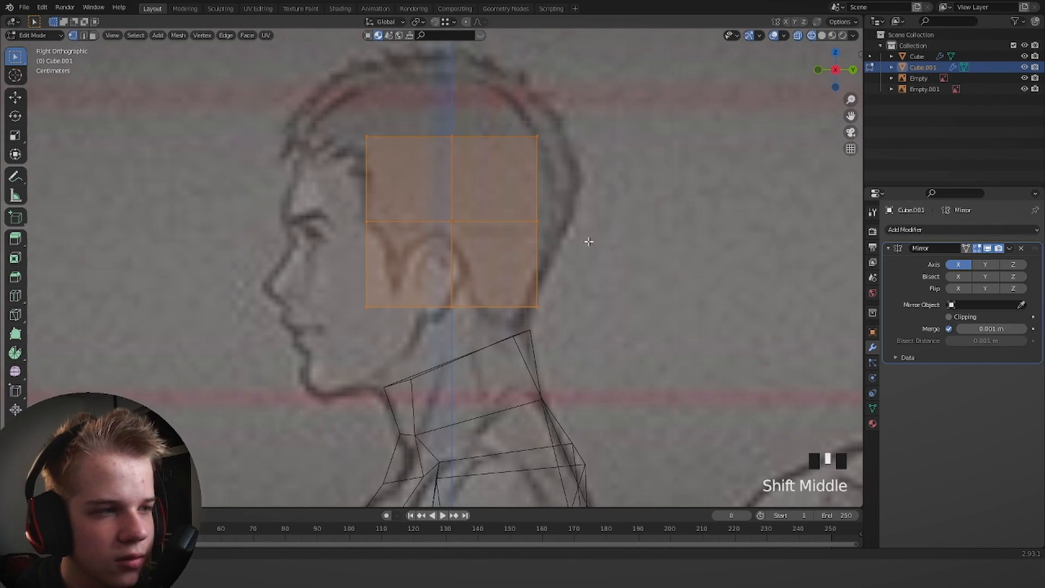
{"action": "key", "text": "s"}
{"action": "key", "text": "y"}
{"action": "left_click", "coordinate": [623, 243]}
{"action": "key", "text": "g"}
{"action": "left_click", "coordinate": [595, 231]}
Nudge the head block slightly and lengthen it a little more along Y to fit the side profile.
{"action": "key", "text": "g"}
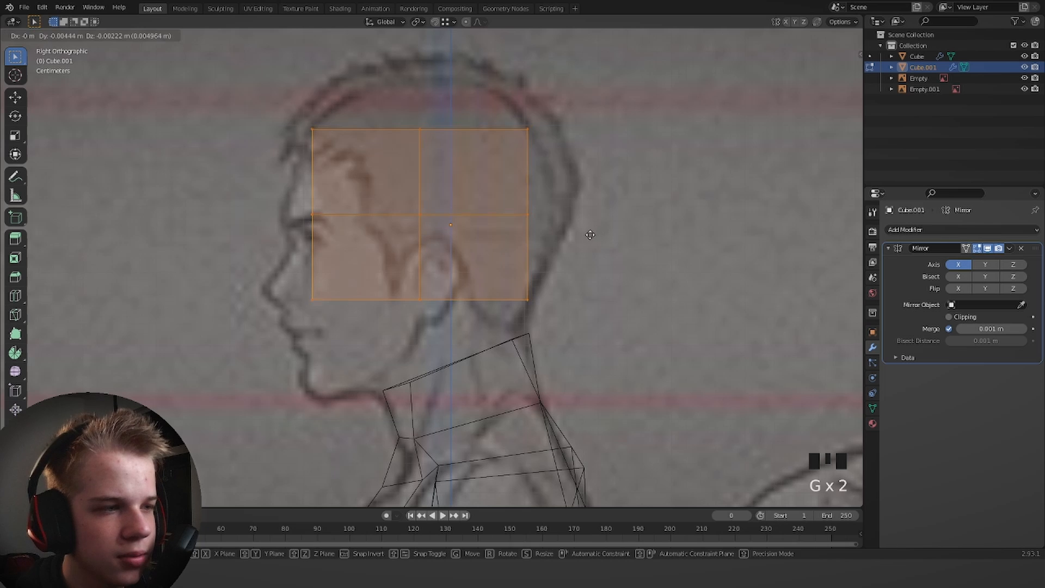
{"action": "left_click", "coordinate": [588, 234]}
{"action": "key", "text": "s"}
{"action": "key", "text": "y"}
{"action": "left_click", "coordinate": [609, 233]}
Enable Clipping on the head block's Mirror modifier.
{"action": "key", "text": "KP_1"}
{"action": "scroll", "coordinate": [610, 234], "scroll_direction": "down", "scroll_amount": 3}
{"action": "left_click", "coordinate": [956, 317]}
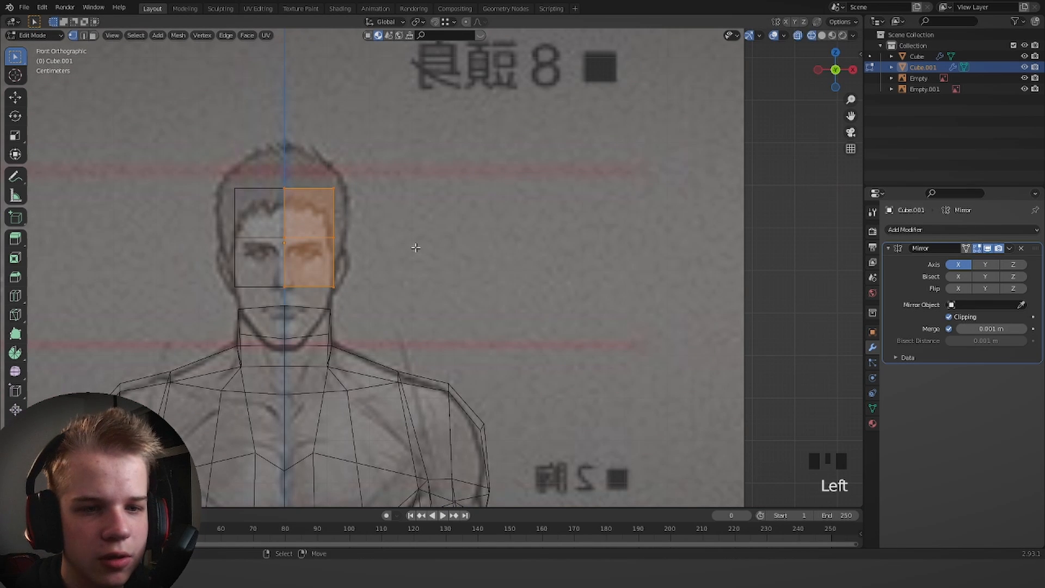
{"action": "middle_click_drag", "start_coordinate": [402, 243], "coordinate": [529, 266], "text": "shift"}
{"action": "scroll", "coordinate": [511, 269], "scroll_direction": "up", "scroll_amount": 4}
{"action": "scroll", "coordinate": [575, 343], "scroll_direction": "down", "scroll_amount": 4}
Move the head block's lower front vertices to just below the nose in the side reference.
{"action": "key", "text": "KP_3"}
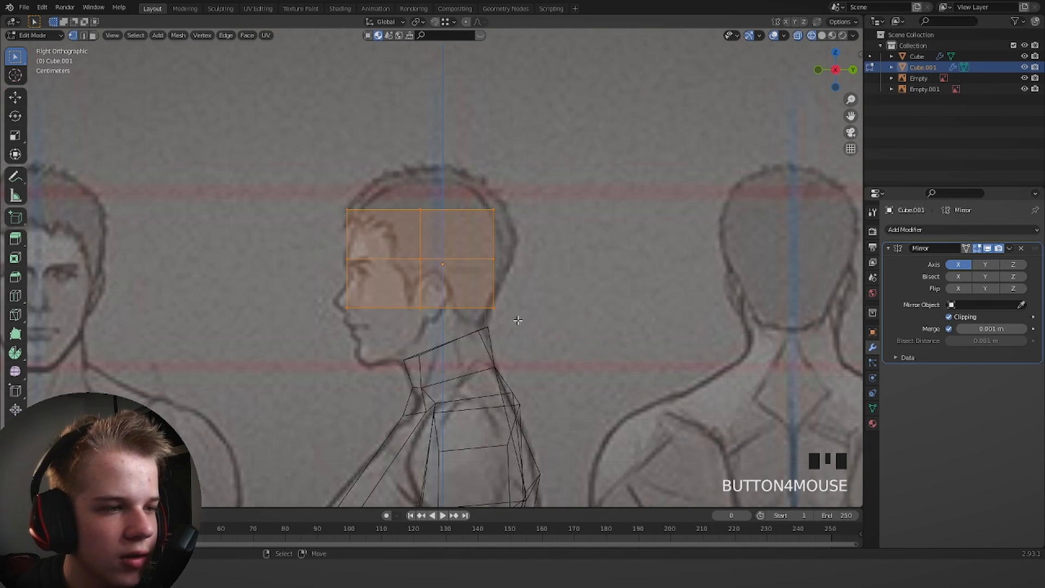
{"action": "scroll", "coordinate": [516, 322], "scroll_direction": "up", "scroll_amount": 5}
{"action": "key", "text": "alt+a"}
{"action": "middle_click_drag", "start_coordinate": [213, 355], "coordinate": [281, 316], "text": "shift"}
{"action": "left_click_drag", "start_coordinate": [273, 347], "coordinate": [327, 280]}
{"action": "key", "text": "g"}
{"action": "left_click", "coordinate": [340, 301]}
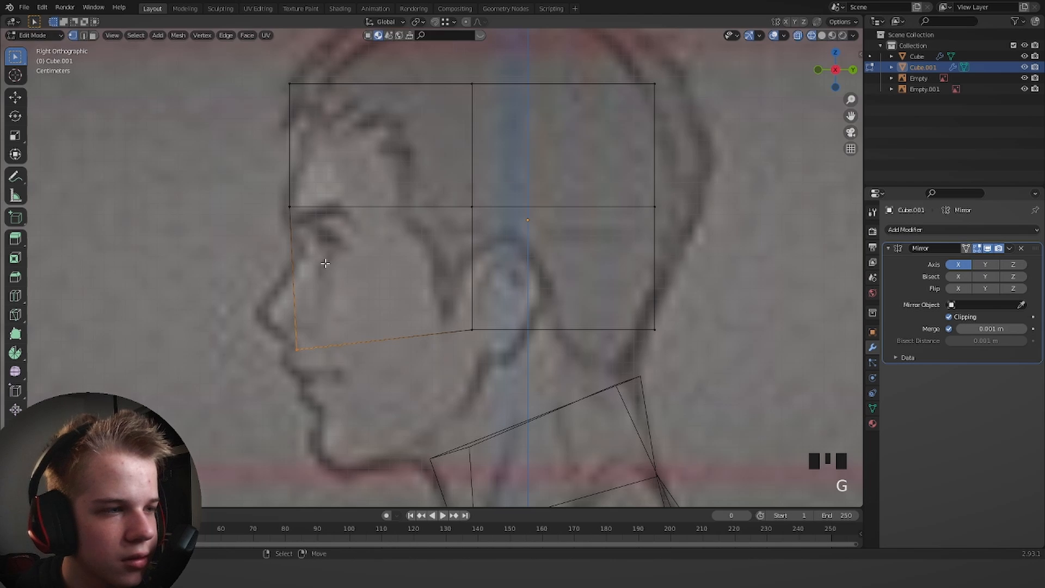
{"action": "key", "text": "g"}
{"action": "left_click", "coordinate": [342, 316]}
Move the head block's lower middle, lower rear and middle rear vertices to follow the jaw and back of the skull in the side reference.
{"action": "left_click_drag", "start_coordinate": [412, 380], "coordinate": [563, 271]}
{"action": "key", "text": "g"}
{"action": "left_click", "coordinate": [571, 305]}
{"action": "left_click_drag", "start_coordinate": [602, 348], "coordinate": [685, 296]}
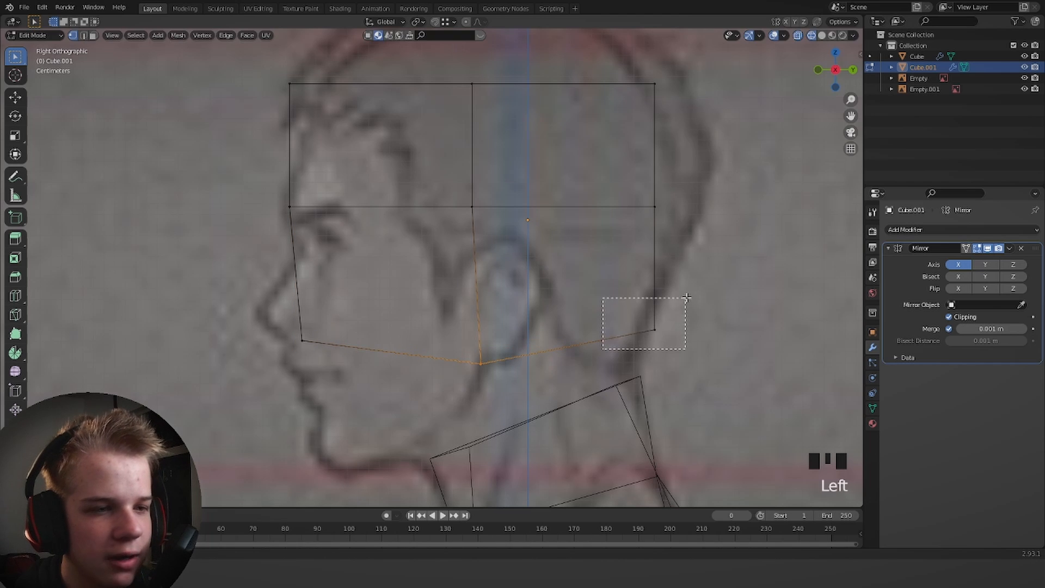
{"action": "key", "text": "g"}
{"action": "left_click", "coordinate": [666, 305]}
{"action": "key", "text": "g"}
{"action": "left_click", "coordinate": [738, 189]}
Pull the head block's lower outer vertices inward to match the narrowing jaw in the front reference.
{"action": "key", "text": "KP_1"}
{"action": "scroll", "coordinate": [546, 236], "scroll_direction": "up", "scroll_amount": 4}
{"action": "key", "text": "alt+a"}
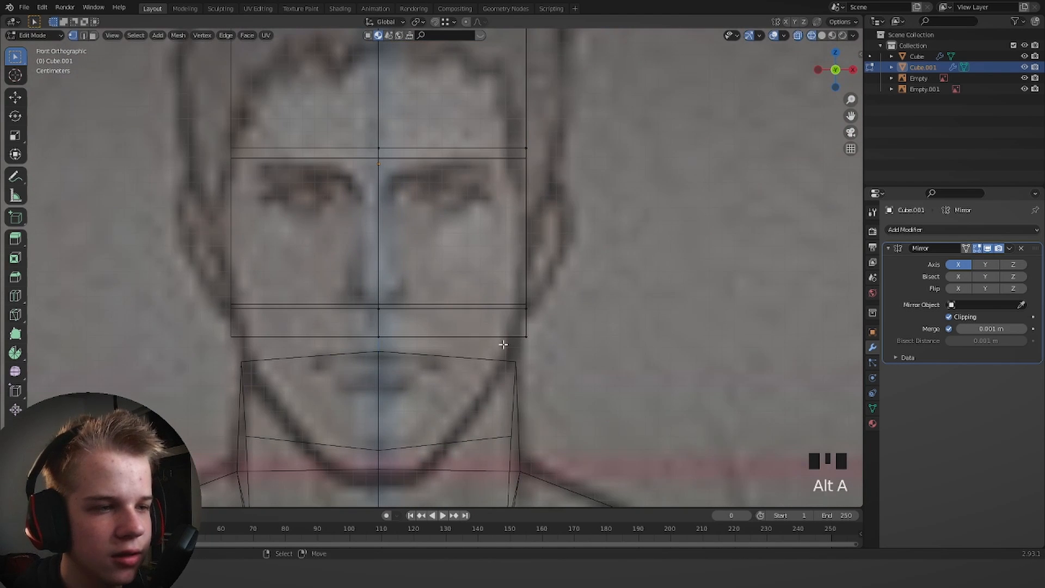
{"action": "left_click_drag", "start_coordinate": [499, 349], "coordinate": [567, 276]}
{"action": "key", "text": "g"}
{"action": "left_click", "coordinate": [556, 282]}
{"action": "middle_click_drag", "start_coordinate": [477, 231], "coordinate": [473, 261], "text": "shift"}
{"action": "left_click_drag", "start_coordinate": [487, 232], "coordinate": [581, 149]}
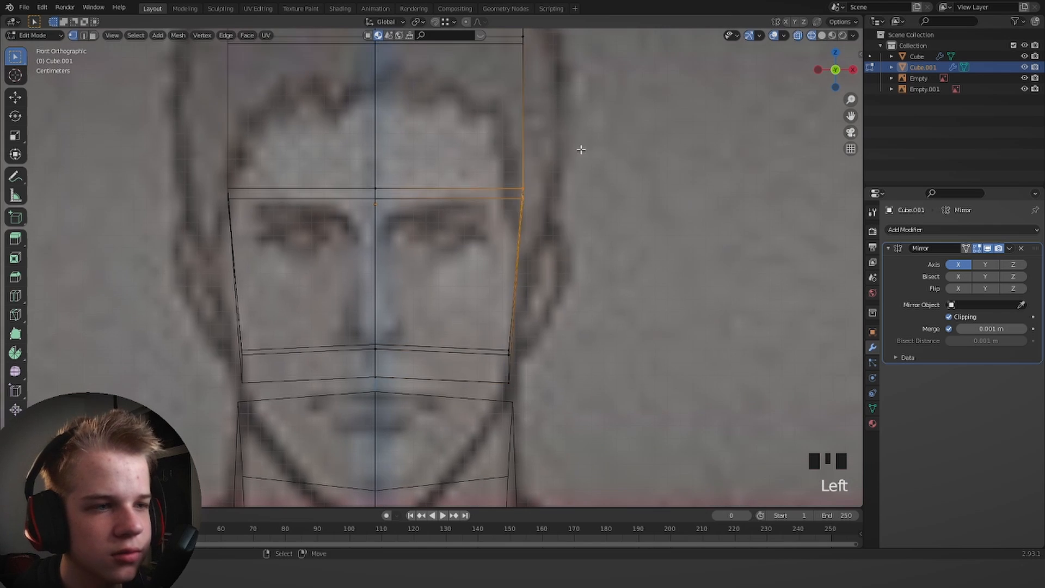
Move the head block's front outer corner vertices inward in top view to round the face.
{"action": "scroll", "coordinate": [544, 196], "scroll_direction": "down", "scroll_amount": 8}
{"action": "key", "text": "shift+z"}
{"action": "key", "text": "Tab"}
{"action": "key", "text": "Tab"}
{"action": "key", "text": "KP_7"}
{"action": "scroll", "coordinate": [515, 256], "scroll_direction": "down", "scroll_amount": 5}
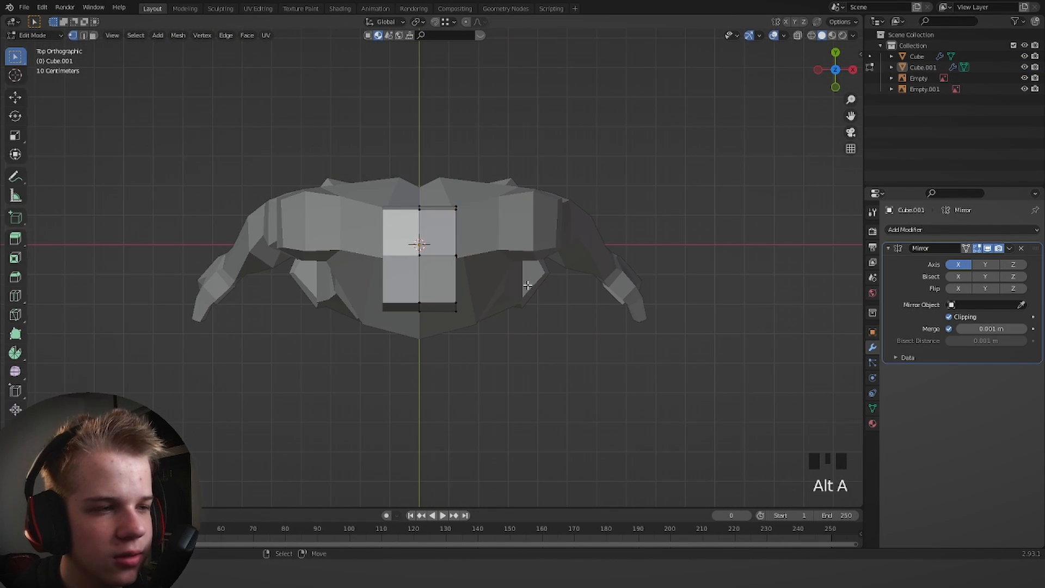
{"action": "scroll", "coordinate": [527, 286], "scroll_direction": "up", "scroll_amount": 4}
{"action": "key", "text": "z"}
{"action": "left_click_drag", "start_coordinate": [445, 381], "coordinate": [510, 295]}
{"action": "key", "text": "g"}
{"action": "left_click", "coordinate": [498, 295]}
{"action": "middle_click_drag", "start_coordinate": [496, 268], "coordinate": [486, 345], "text": "shift"}
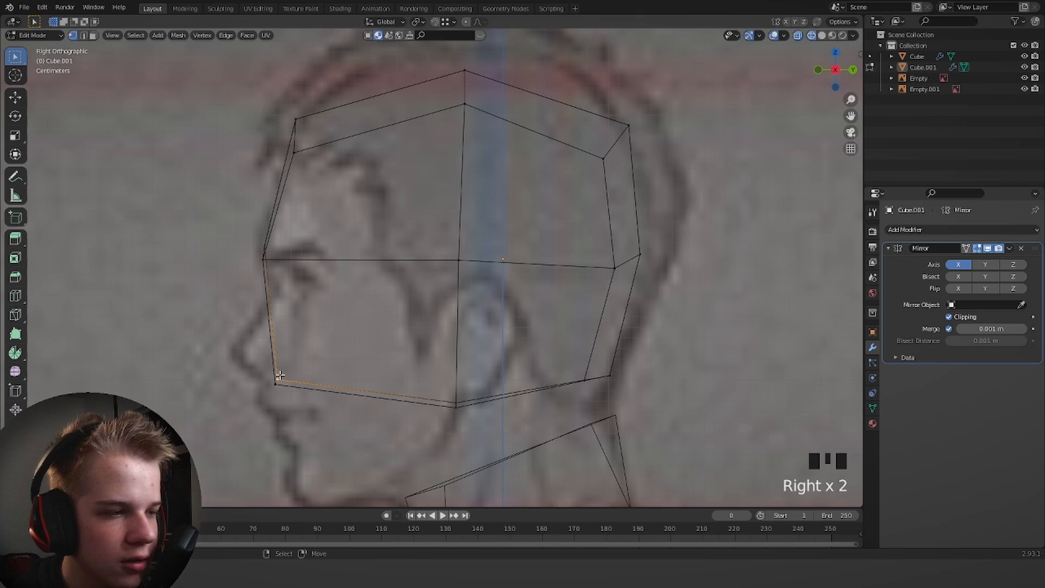
Move the lower front centre vertex forward to just below the nose and the outer one slightly back in side view.
{"action": "key", "text": "g"}
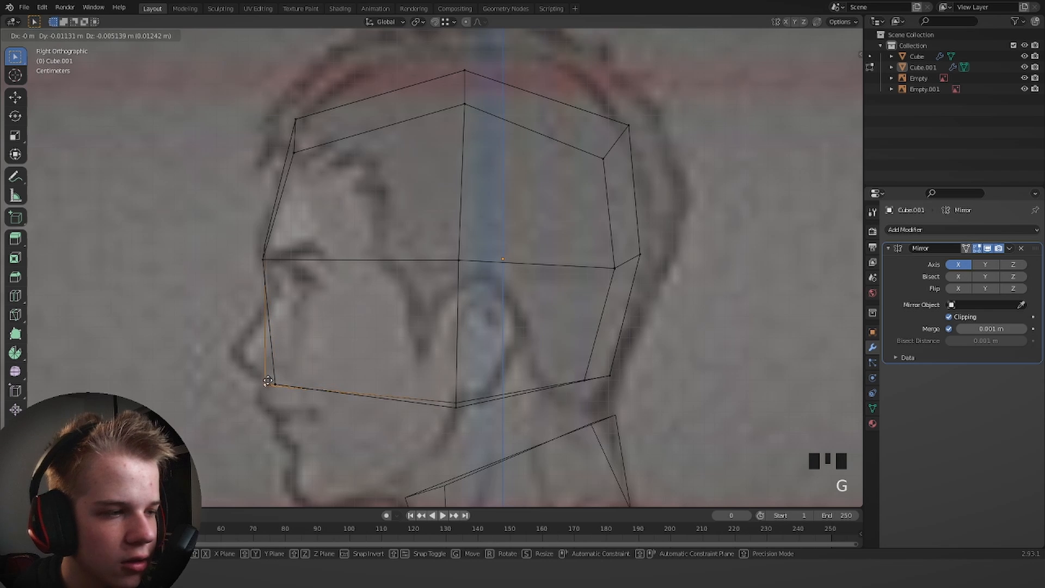
{"action": "left_click", "coordinate": [268, 381]}
{"action": "right_click", "coordinate": [281, 382]}
{"action": "key", "text": "g"}
{"action": "left_click", "coordinate": [289, 386]}
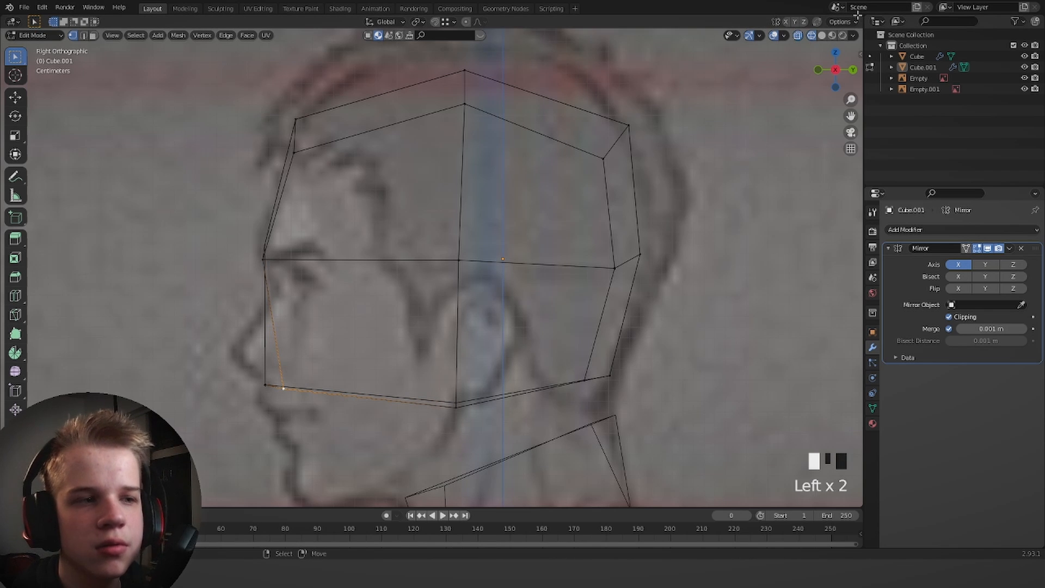
Split the 3D viewport in two and show the front view of the face beside the side view.
{"action": "left_click_drag", "start_coordinate": [858, 16], "coordinate": [384, 158]}
{"action": "key", "text": "KP_1"}
{"action": "middle_click_drag", "start_coordinate": [599, 316], "coordinate": [602, 260], "text": "shift"}
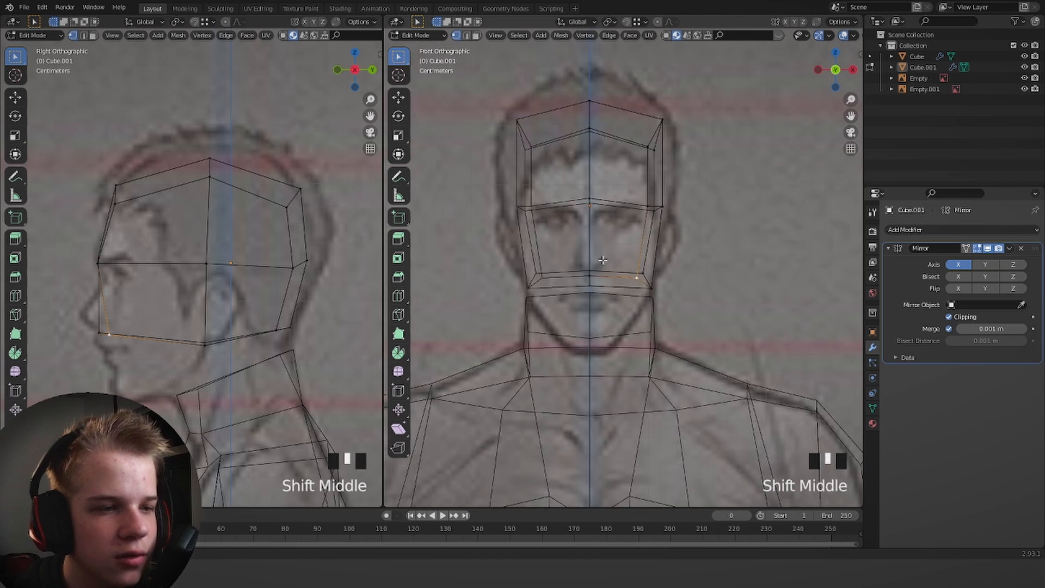
{"action": "scroll", "coordinate": [603, 260], "scroll_direction": "up", "scroll_amount": 4}
Move the outer face vertices at nose, brow and forehead height backward in side view.
{"action": "key", "text": "alt+a"}
{"action": "key", "text": "g"}
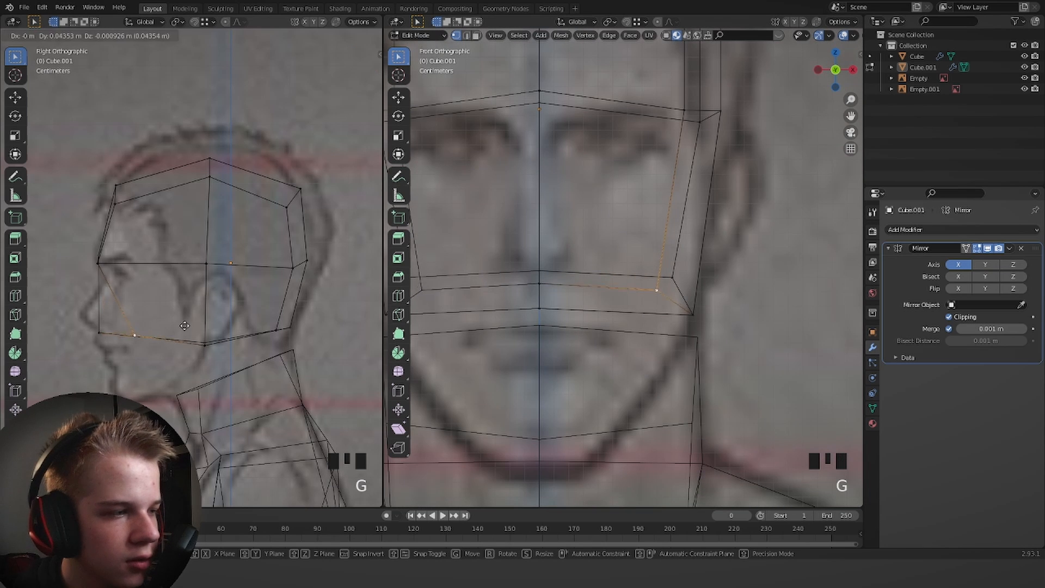
{"action": "left_click", "coordinate": [177, 326]}
{"action": "right_click", "coordinate": [105, 271]}
{"action": "scroll", "coordinate": [105, 271], "scroll_direction": "up", "scroll_amount": 1}
{"action": "key", "text": "g"}
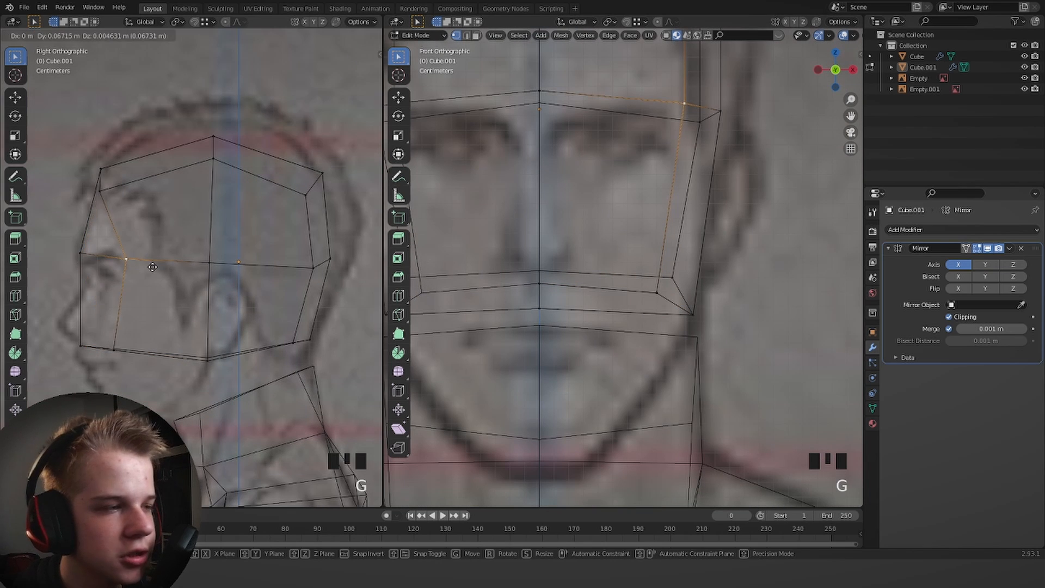
{"action": "left_click", "coordinate": [147, 266]}
{"action": "key", "text": "g"}
{"action": "left_click", "coordinate": [142, 195]}
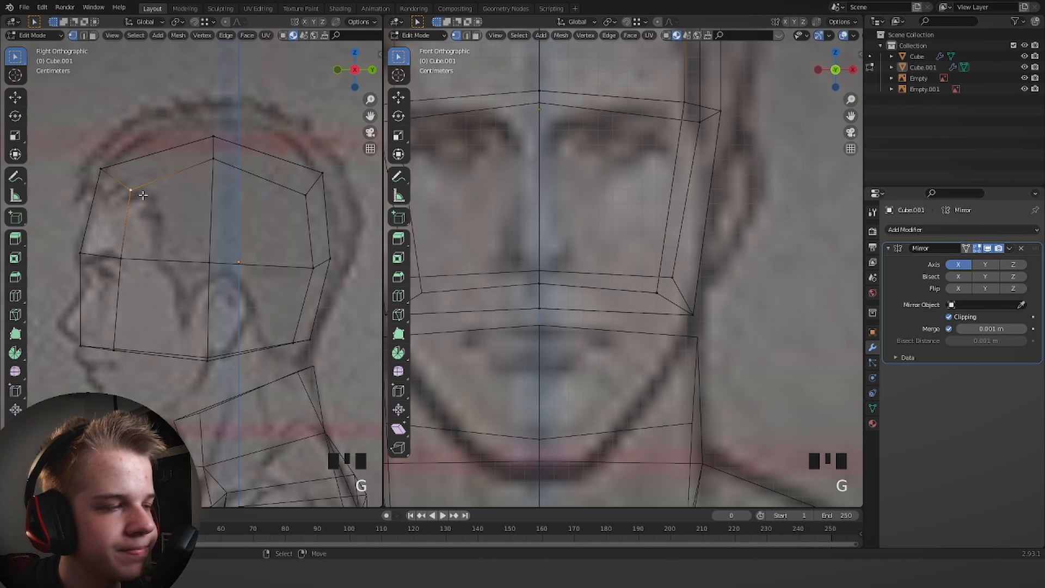
Extrude the head's lower front edge down to the chin in the side reference.
{"action": "middle_click_drag", "start_coordinate": [182, 328], "coordinate": [222, 270], "text": "shift"}
{"action": "key", "text": "z"}
{"action": "middle_click_drag", "start_coordinate": [96, 332], "coordinate": [136, 294], "text": "shift"}
{"action": "key", "text": "z"}
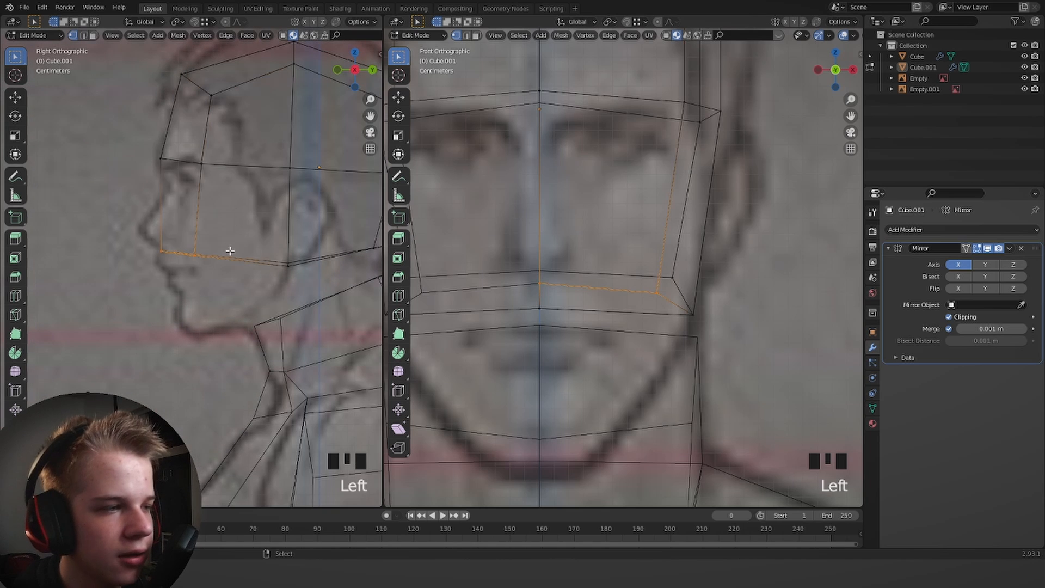
{"action": "scroll", "coordinate": [272, 276], "scroll_direction": "down", "scroll_amount": 2}
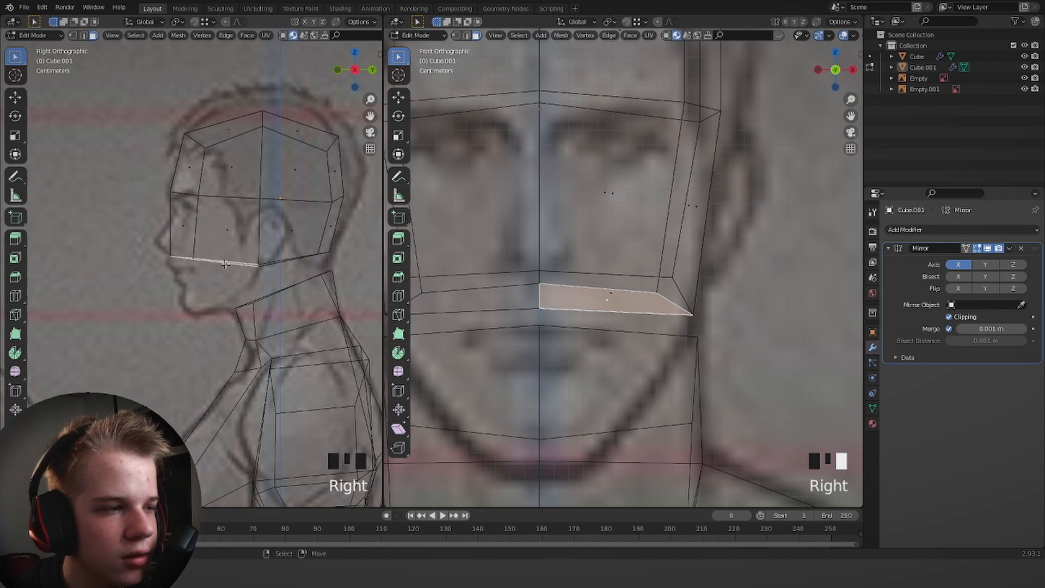
{"action": "key", "text": "e"}
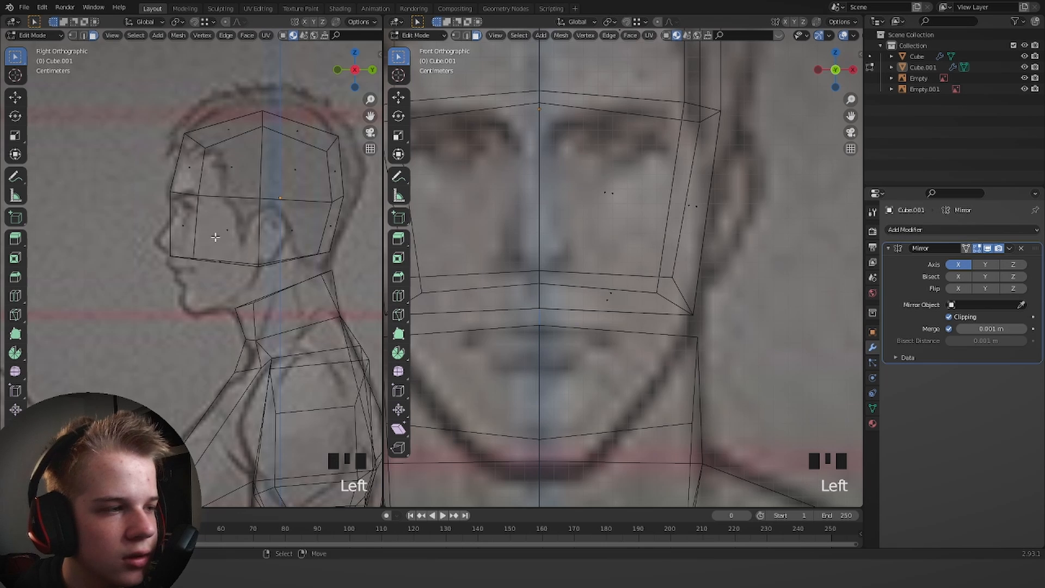
{"action": "key", "text": "e"}
{"action": "left_click", "coordinate": [231, 287]}
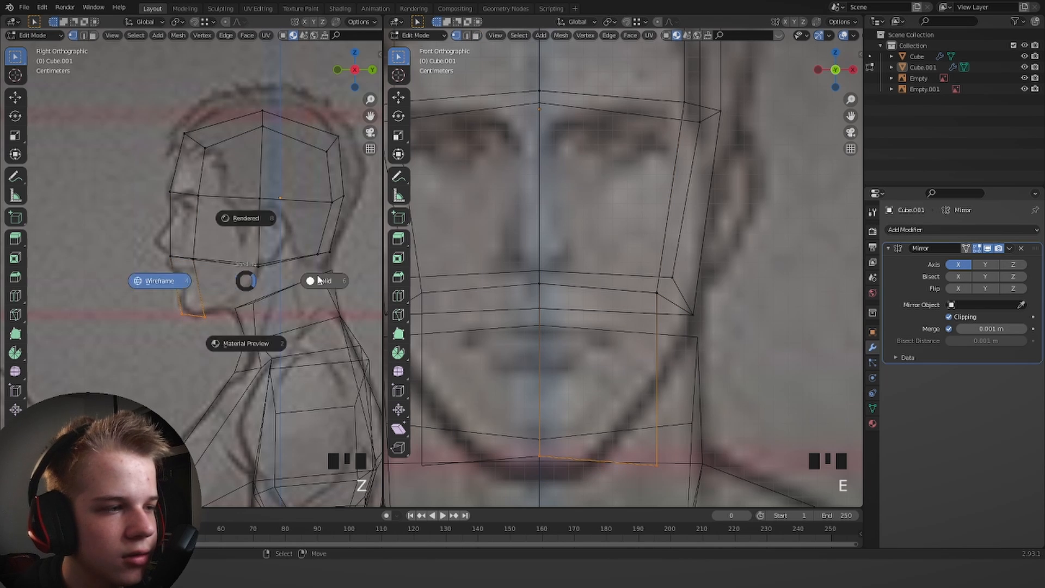
{"action": "key", "text": "z"}
{"action": "key", "text": "z"}
{"action": "key", "text": "z"}
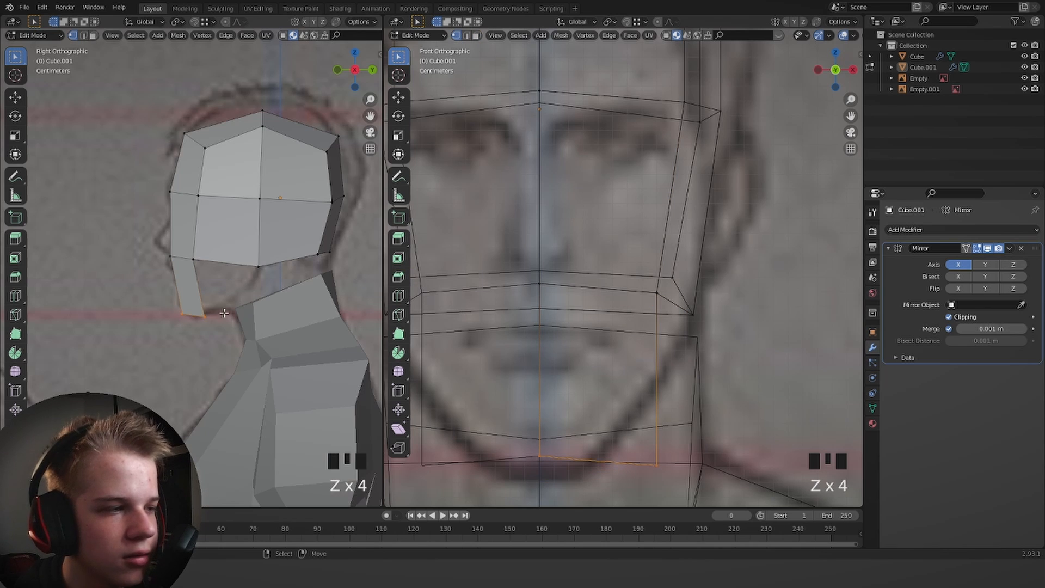
Fill the triangular gap between the chin extrusion and the side of the jaw with a face.
{"action": "key", "text": "f"}
{"action": "scroll", "coordinate": [199, 261], "scroll_direction": "down", "scroll_amount": 4}
{"action": "middle_click_drag", "start_coordinate": [201, 263], "coordinate": [304, 275]}
{"action": "key", "text": "Tab"}
{"action": "key", "text": "Tab"}
{"action": "scroll", "coordinate": [242, 278], "scroll_direction": "up", "scroll_amount": 4}
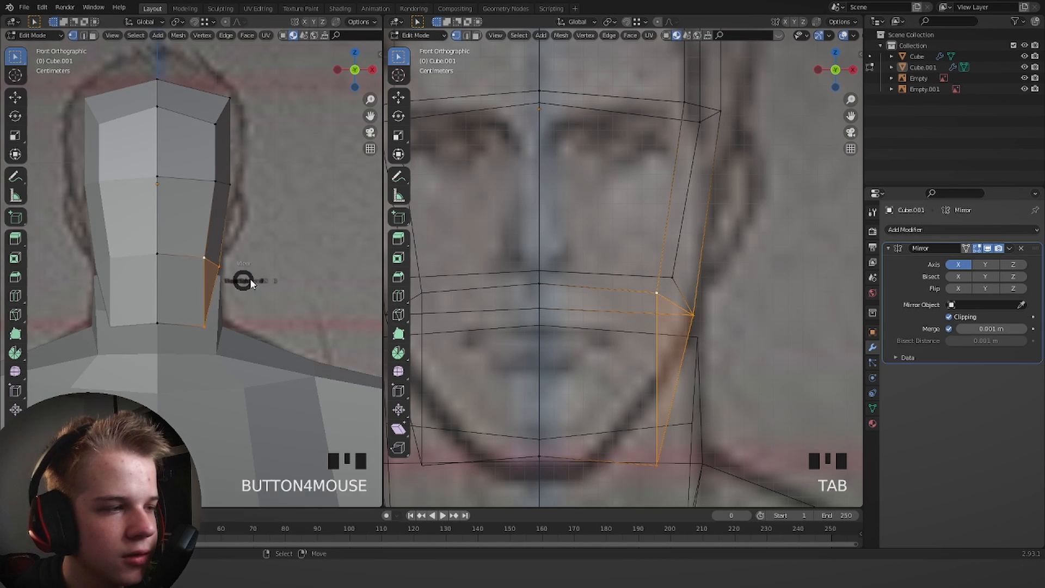
Move the outer chin vertex up and inward onto the jawline in the front reference, and adjust the centre chin vertex.
{"action": "left_click", "coordinate": [294, 279]}
{"action": "scroll", "coordinate": [626, 327], "scroll_direction": "down", "scroll_amount": 5}
{"action": "scroll", "coordinate": [660, 384], "scroll_direction": "up", "scroll_amount": 3}
{"action": "key", "text": "g"}
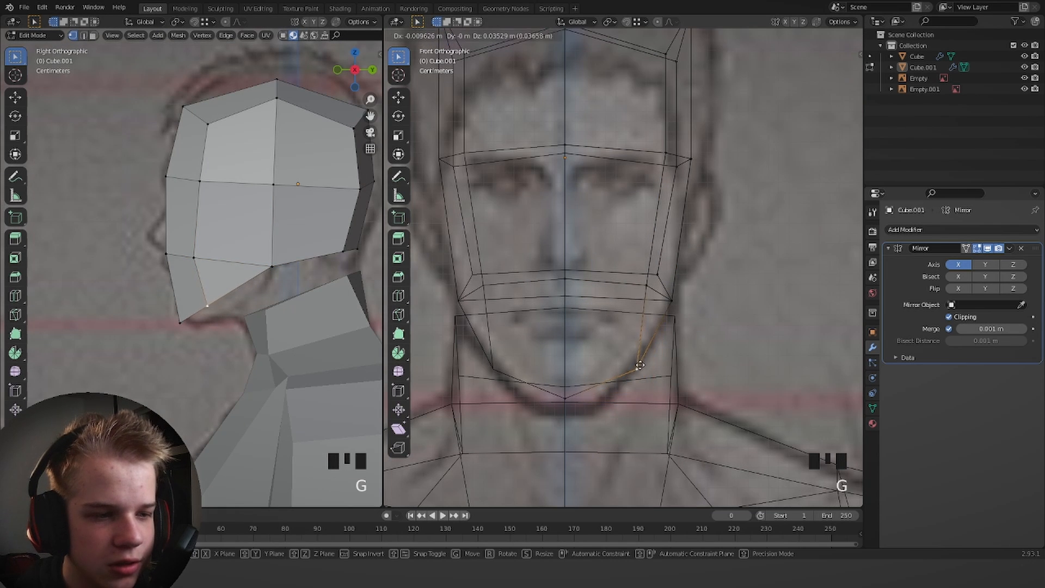
{"action": "left_click", "coordinate": [639, 376]}
{"action": "right_click", "coordinate": [566, 399]}
{"action": "key", "text": "g"}
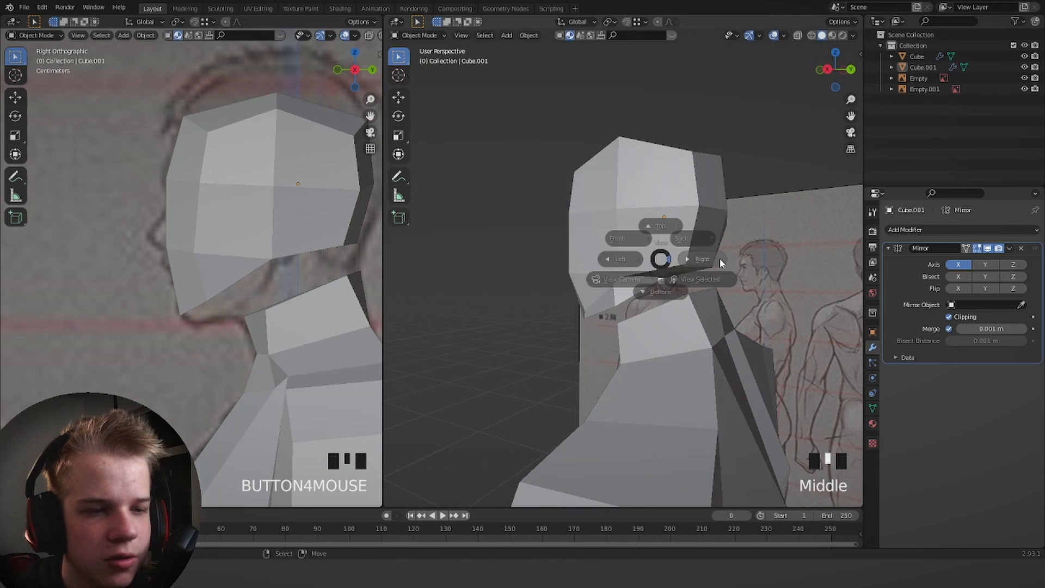
{"action": "left_click", "coordinate": [720, 259]}
{"action": "key", "text": "Tab"}
{"action": "key", "text": "Tab"}
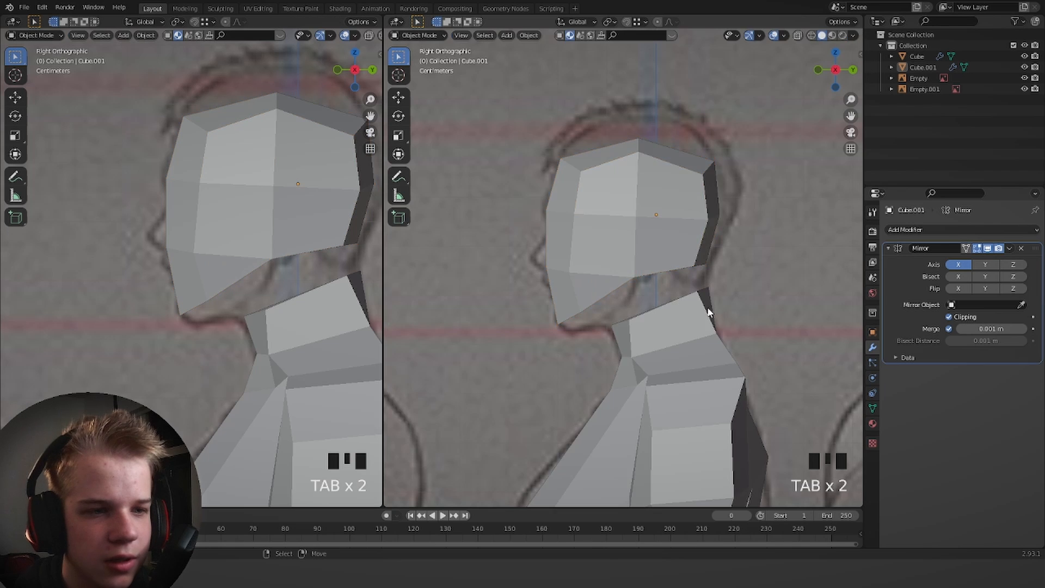
Extrude the chin's bottom edge backward to start the underside of the jaw.
{"action": "scroll", "coordinate": [642, 311], "scroll_direction": "up", "scroll_amount": 5}
{"action": "key", "text": "Tab"}
{"action": "key", "text": "alt+a"}
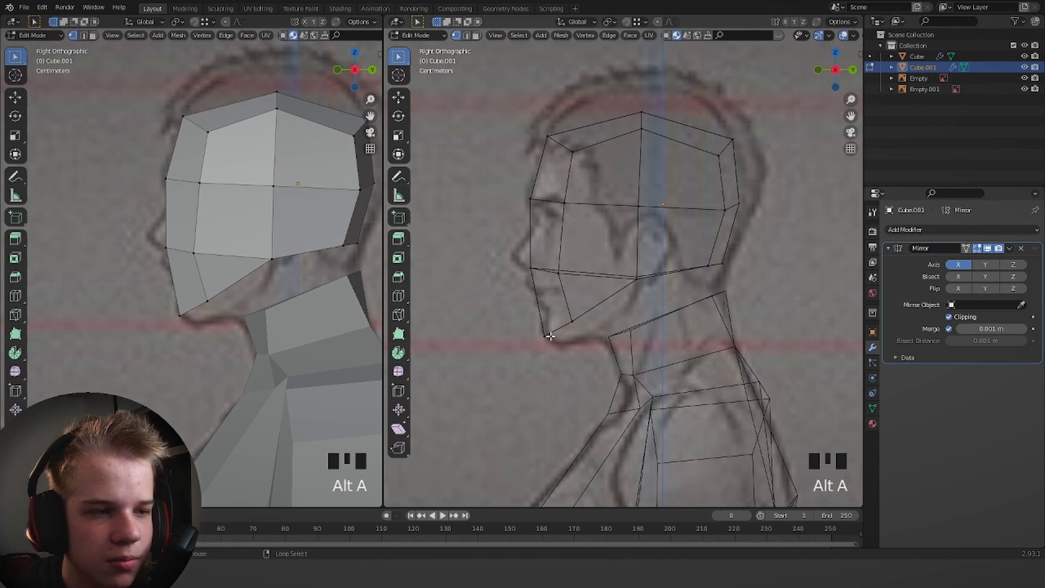
{"action": "key", "text": "2"}
{"action": "middle_click_drag", "start_coordinate": [628, 306], "coordinate": [528, 375]}
{"action": "scroll", "coordinate": [560, 340], "scroll_direction": "up", "scroll_amount": 2}
{"action": "left_click", "coordinate": [561, 340]}
{"action": "key", "text": "e"}
{"action": "left_click", "coordinate": [620, 347]}
{"action": "key", "text": "1"}
{"action": "key", "text": "x"}
{"action": "left_click", "coordinate": [585, 313]}
Reposition the extruded underside vertices, placing the rear one beneath the jaw between chin and neck in side view.
{"action": "scroll", "coordinate": [566, 364], "scroll_direction": "up", "scroll_amount": 3}
{"action": "right_click", "coordinate": [601, 375]}
{"action": "key", "text": "g"}
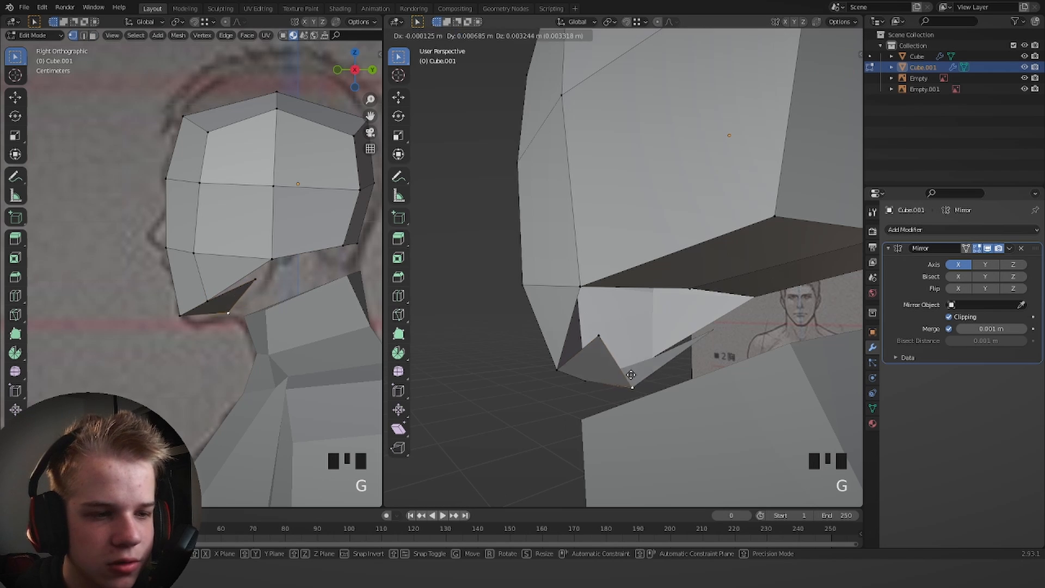
{"action": "key", "text": "g"}
{"action": "left_click", "coordinate": [627, 326]}
{"action": "right_click", "coordinate": [603, 342]}
{"action": "key", "text": "g"}
{"action": "left_click", "coordinate": [603, 336]}
{"action": "key", "text": "KP_3"}
{"action": "key", "text": "shift+z"}
{"action": "key", "text": "g"}
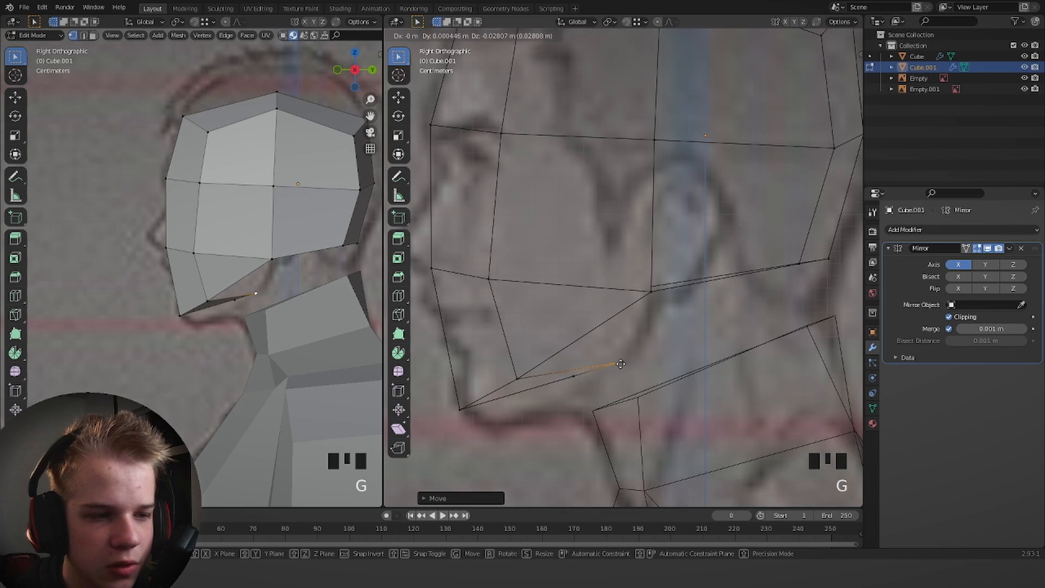
{"action": "left_click", "coordinate": [619, 362]}
Join the head and the body into a single object.
{"action": "key", "text": "shift+z"}
{"action": "scroll", "coordinate": [637, 370], "scroll_direction": "down", "scroll_amount": 5}
{"action": "key", "text": "Tab"}
{"action": "middle_click_drag", "start_coordinate": [640, 372], "coordinate": [658, 345]}
{"action": "right_click", "coordinate": [659, 345]}
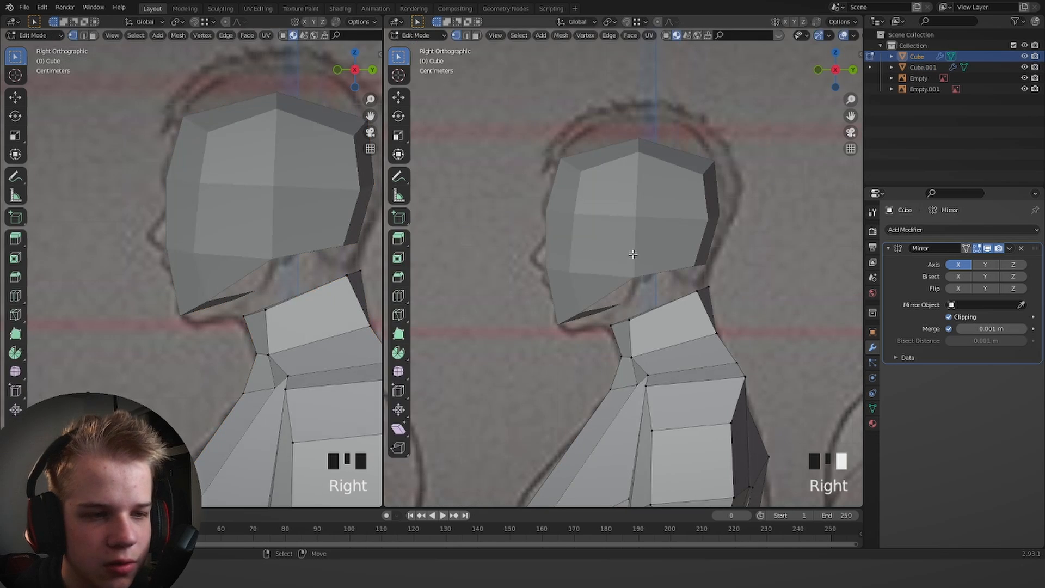
{"action": "key", "text": "ctrl+Tab"}
{"action": "right_click", "coordinate": [627, 265]}
{"action": "right_click", "coordinate": [653, 341], "text": "shift"}
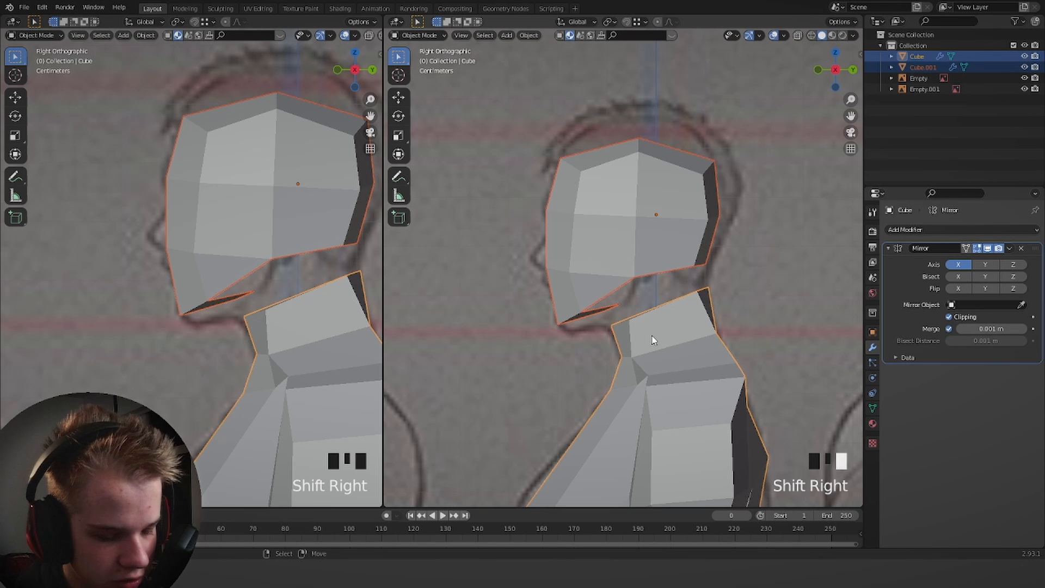
{"action": "key", "text": "ctrl+j"}
Snap the rear vertex of the jaw's underside onto the neck's upper front vertex.
{"action": "scroll", "coordinate": [606, 292], "scroll_direction": "down", "scroll_amount": 6}
{"action": "key", "text": "Tab"}
{"action": "scroll", "coordinate": [606, 292], "scroll_direction": "up", "scroll_amount": 6}
{"action": "middle_click_drag", "start_coordinate": [616, 349], "coordinate": [627, 324]}
{"action": "key", "text": "1"}
{"action": "scroll", "coordinate": [638, 331], "scroll_direction": "down", "scroll_amount": 2}
{"action": "key", "text": "1"}
{"action": "scroll", "coordinate": [625, 321], "scroll_direction": "up", "scroll_amount": 3}
{"action": "right_click", "coordinate": [623, 324]}
{"action": "key", "text": "g"}
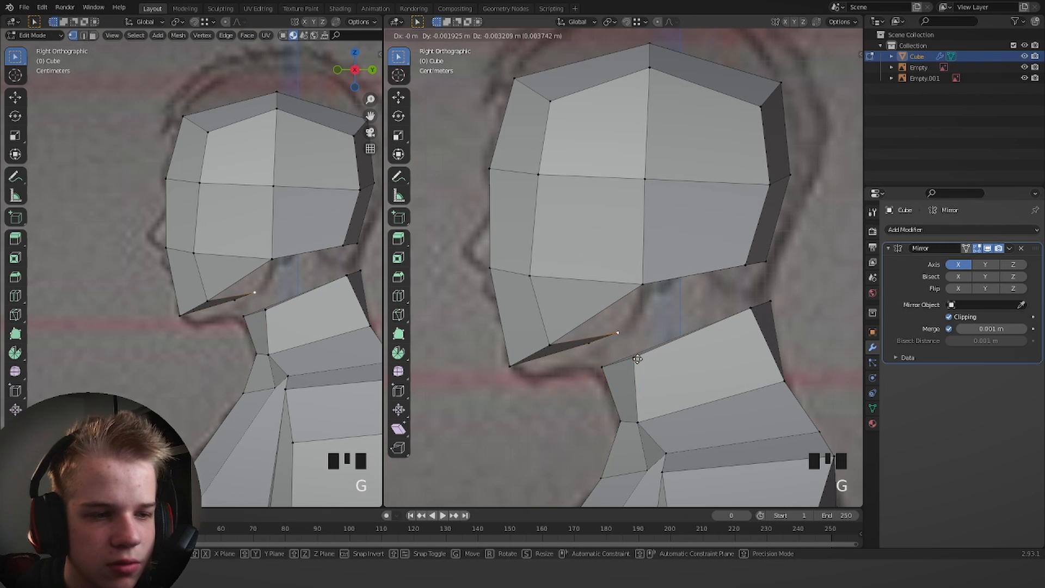
{"action": "right_click", "coordinate": [638, 358]}
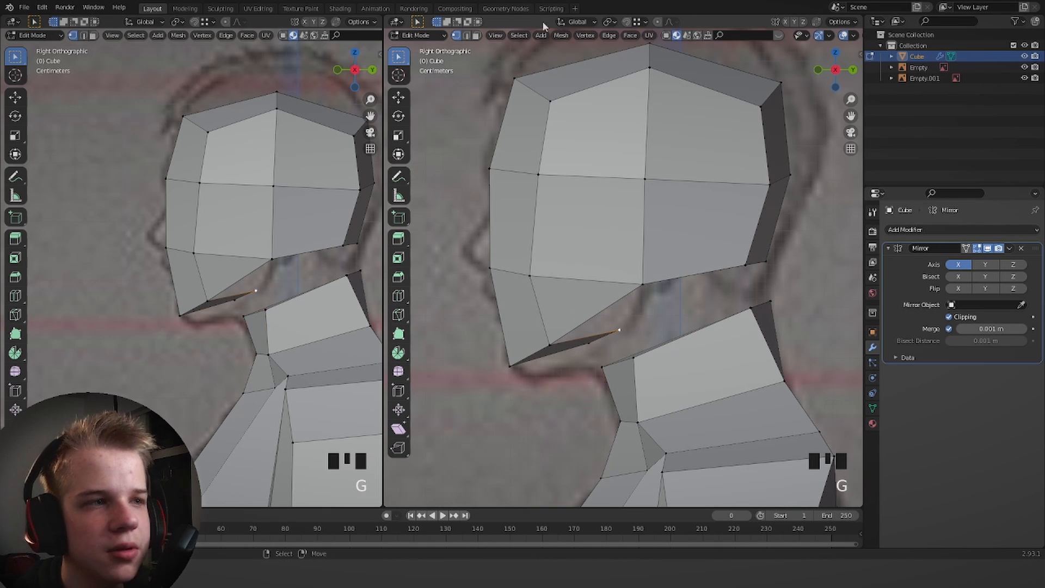
{"action": "left_click", "coordinate": [644, 22]}
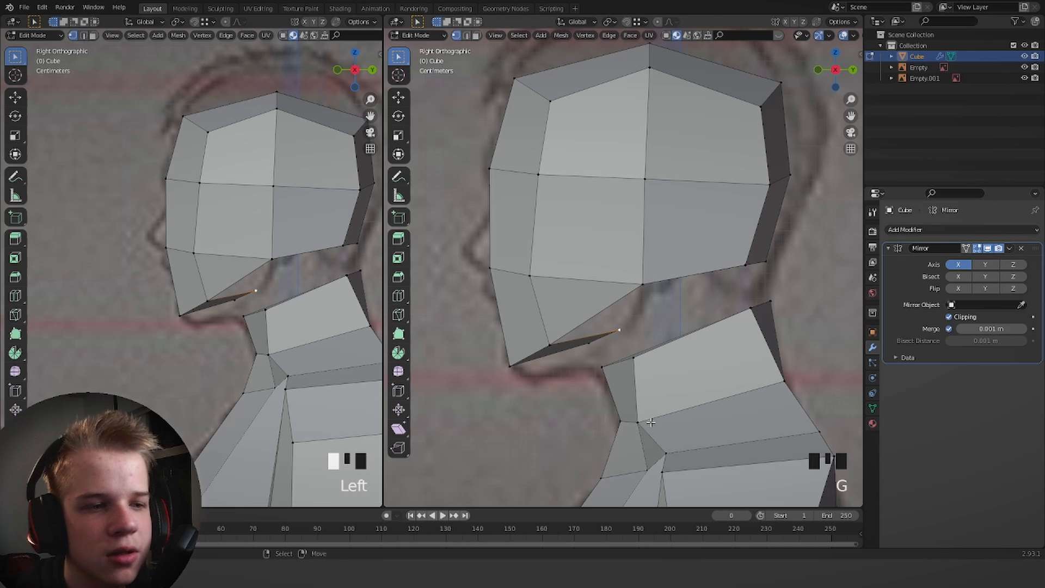
{"action": "key", "text": "g"}
{"action": "left_click", "coordinate": [592, 373], "text": "ctrl"}
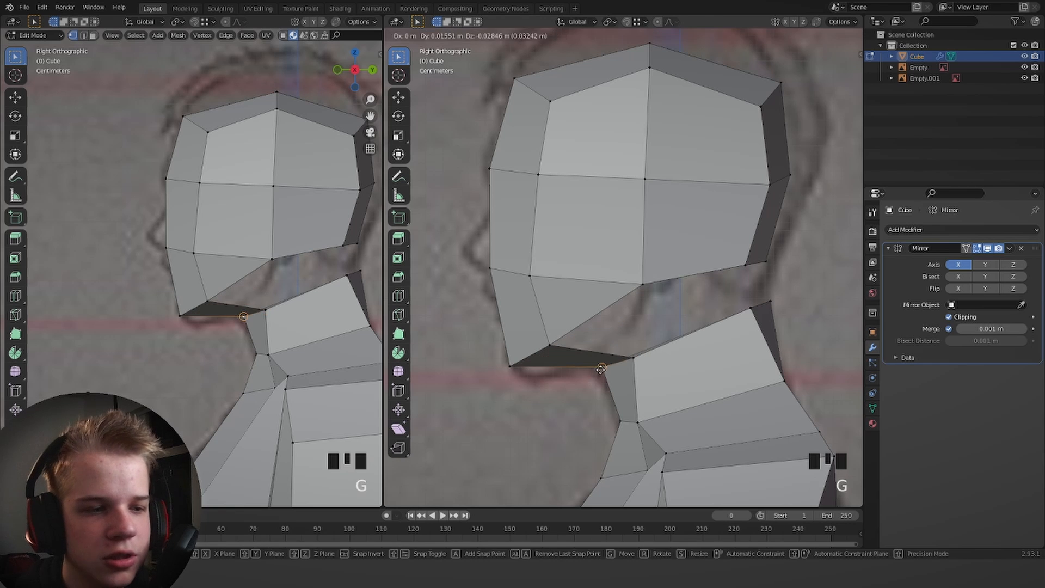
Undo the knife cut across the triangular face at the side of the jaw.
{"action": "scroll", "coordinate": [585, 362], "scroll_direction": "down", "scroll_amount": 3}
{"action": "middle_click_drag", "start_coordinate": [537, 345], "coordinate": [538, 325]}
{"action": "scroll", "coordinate": [615, 344], "scroll_direction": "up", "scroll_amount": 3}
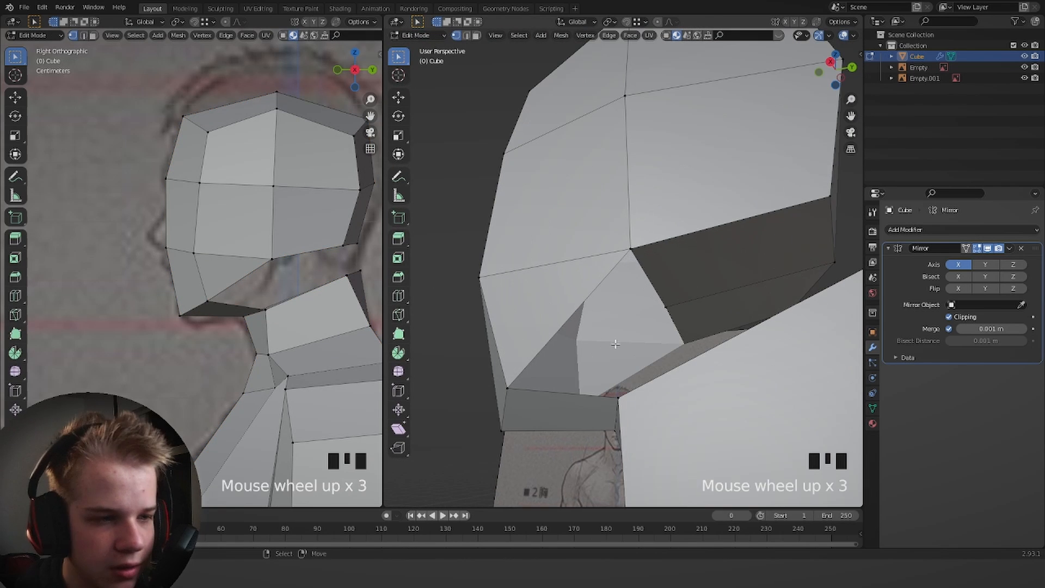
{"action": "middle_click_drag", "start_coordinate": [628, 396], "coordinate": [654, 330]}
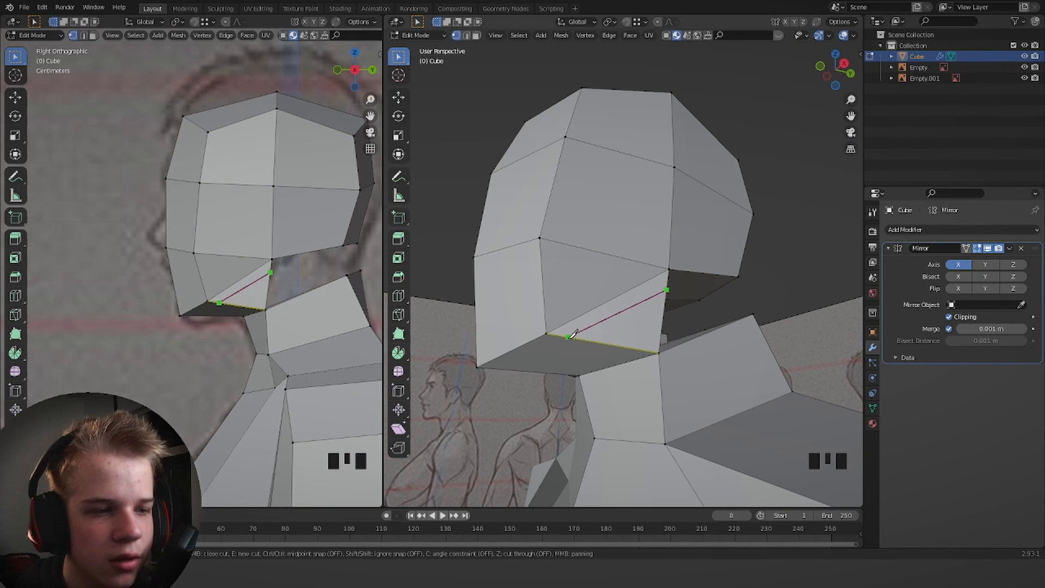
{"action": "key", "text": "ctrl+z"}
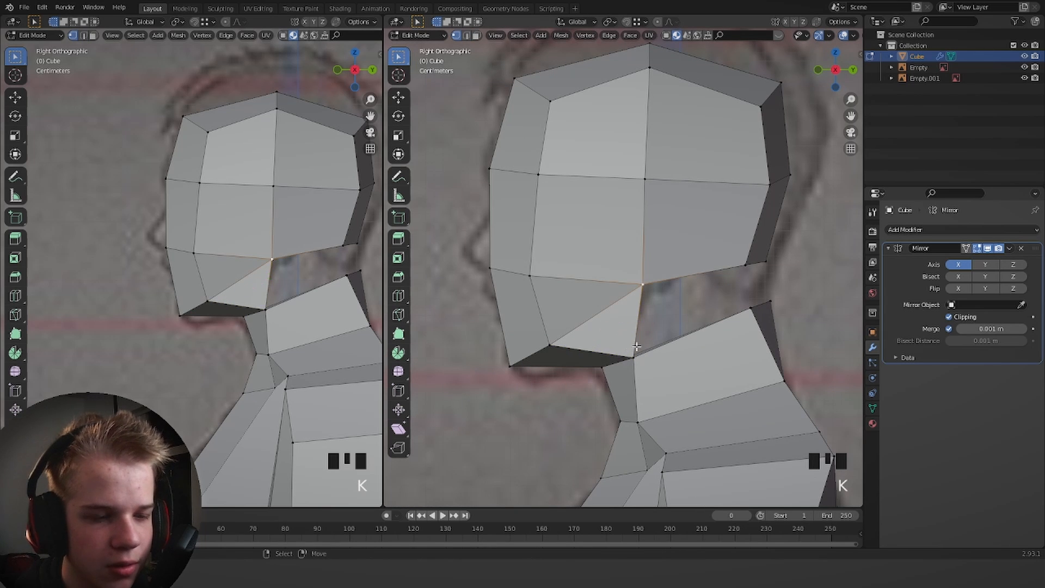
Merge all vertices of the joined mesh by distance.
{"action": "left_click", "coordinate": [560, 427]}
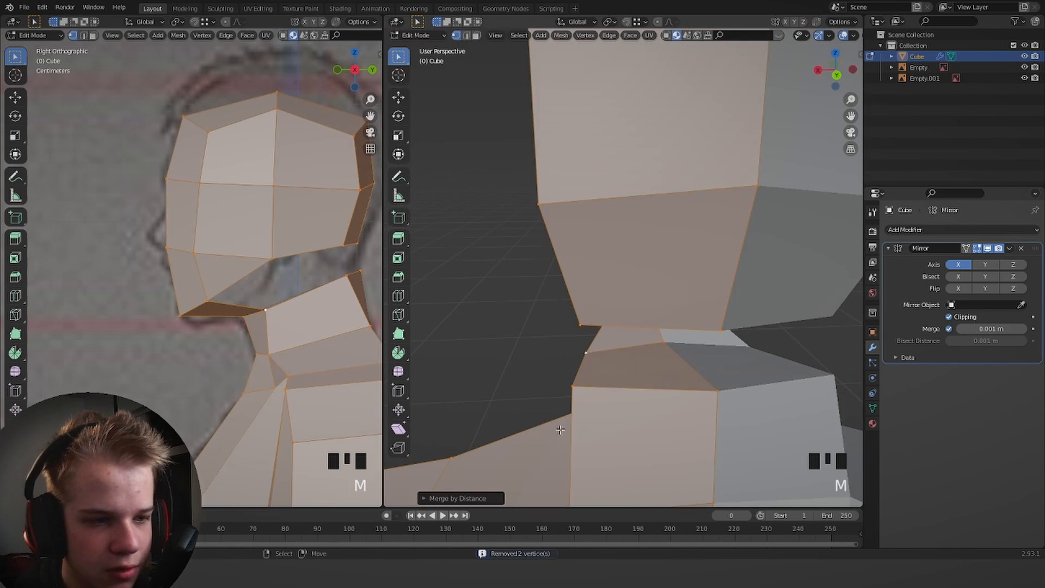
Delete the triangular face at the top of the neck.
{"action": "right_click", "coordinate": [653, 367]}
{"action": "key", "text": "x"}
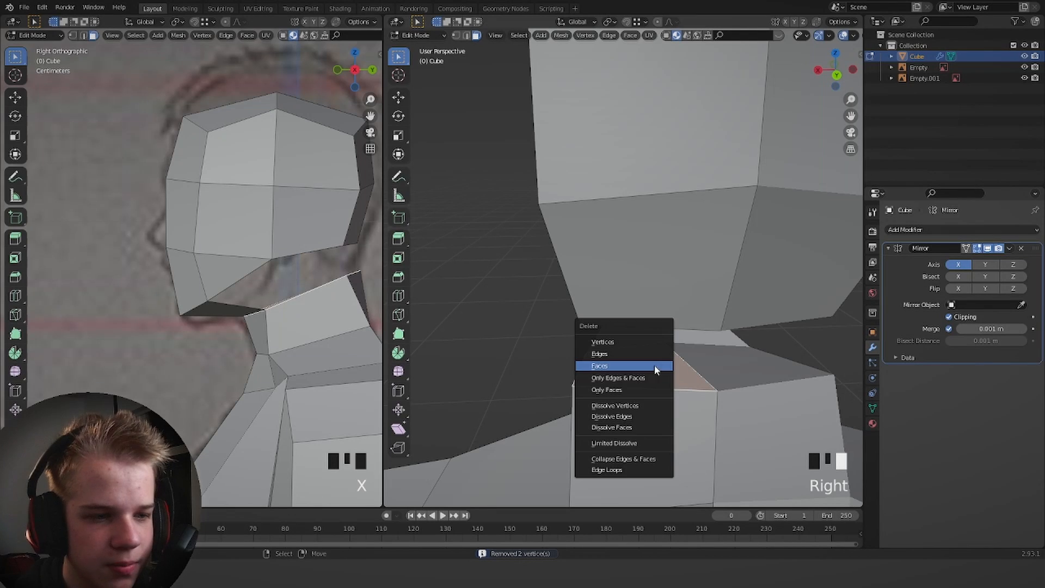
{"action": "left_click", "coordinate": [616, 460]}
{"action": "key", "text": "ctrl+z"}
{"action": "key", "text": "x"}
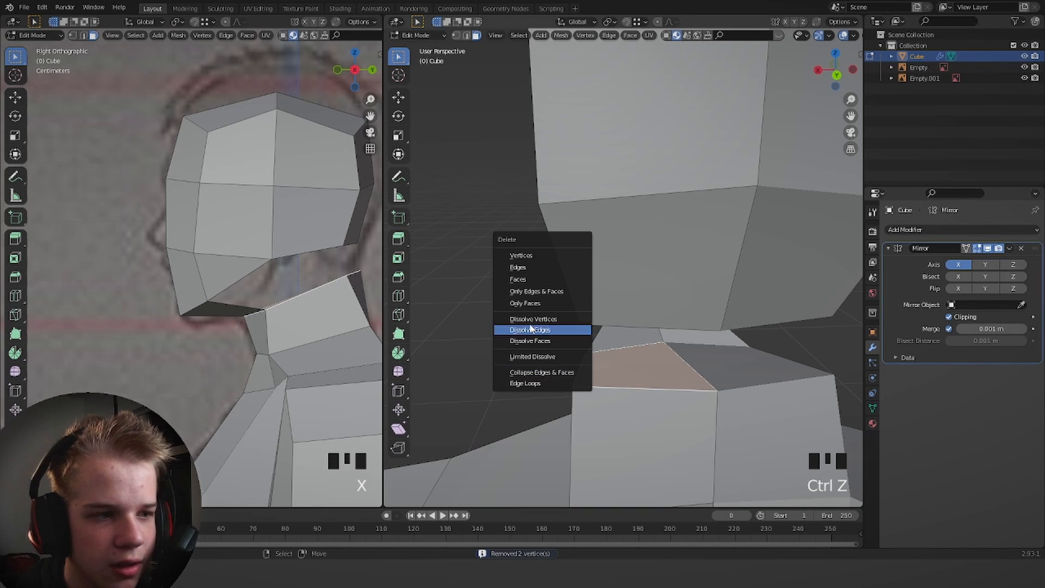
{"action": "left_click", "coordinate": [538, 282]}
{"action": "middle_click_drag", "start_coordinate": [544, 294], "coordinate": [632, 378]}
Adjust the jaw-neck junction, upper neck side and front neck base vertices to fit the front reference.
{"action": "key", "text": "g"}
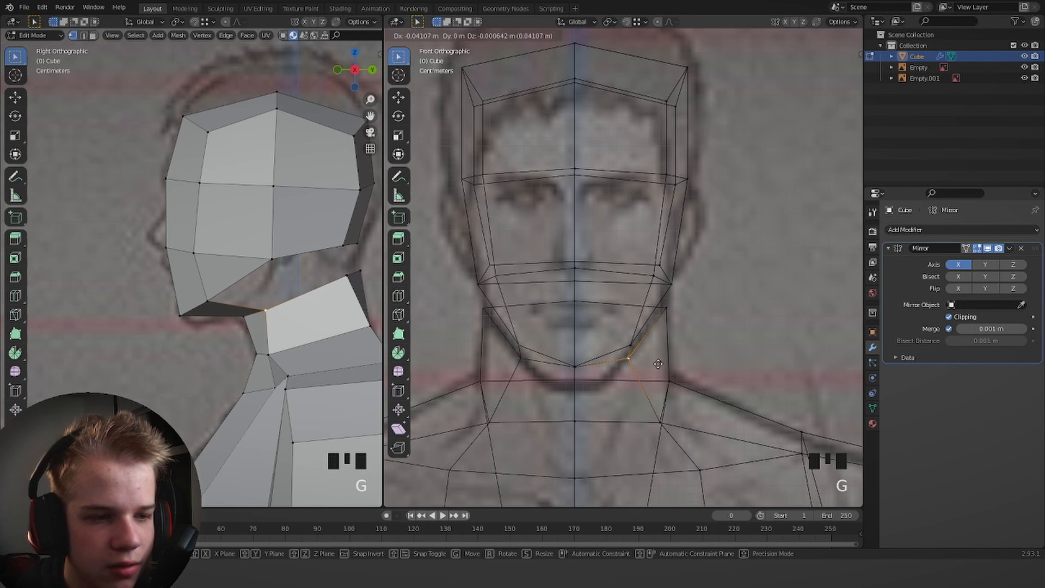
{"action": "left_click", "coordinate": [659, 363]}
{"action": "right_click", "coordinate": [677, 313]}
{"action": "key", "text": "g"}
{"action": "left_click", "coordinate": [667, 316]}
{"action": "left_click", "coordinate": [737, 413]}
{"action": "key", "text": "g"}
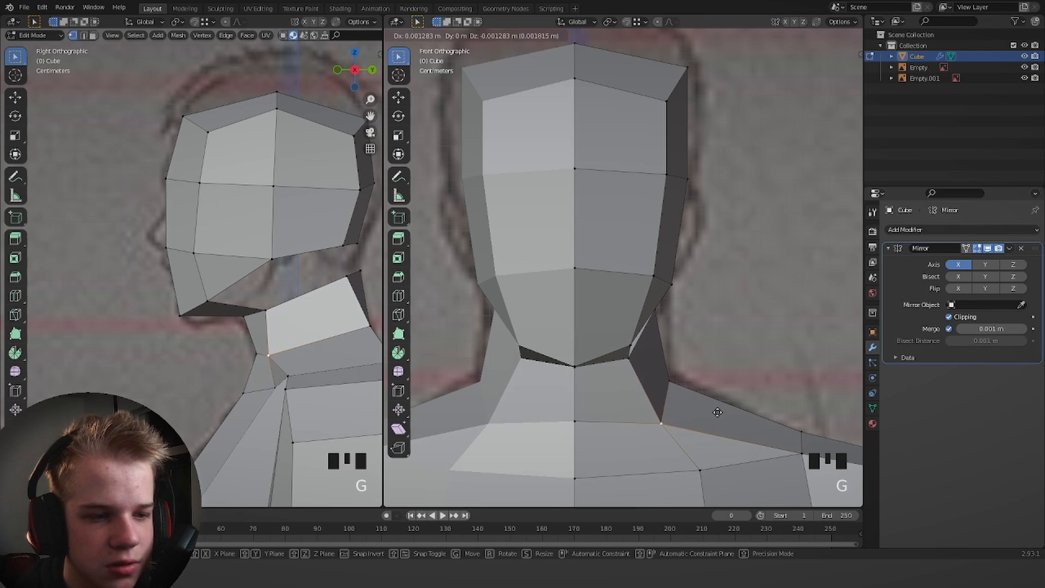
{"action": "left_click", "coordinate": [716, 412]}
Raise the lower rear edge of the head in the side view so the skull's underside slopes upward toward the back.
{"action": "key", "text": "Tab"}
{"action": "scroll", "coordinate": [702, 354], "scroll_direction": "down", "scroll_amount": 7}
{"action": "key", "text": "KP_3"}
{"action": "key", "text": "Tab"}
{"action": "key", "text": "1"}
{"action": "scroll", "coordinate": [652, 239], "scroll_direction": "up", "scroll_amount": 7}
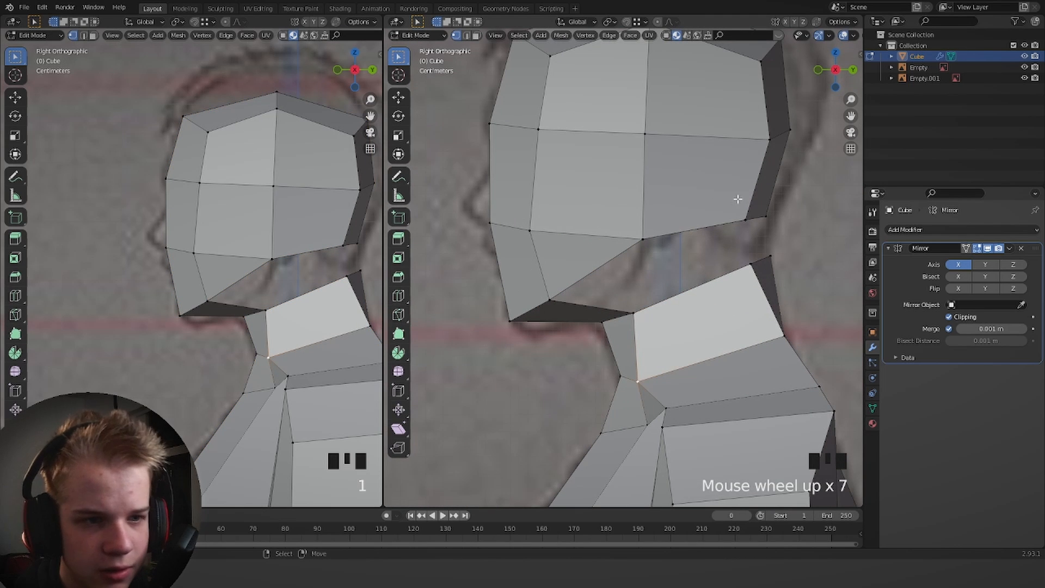
{"action": "key", "text": "2"}
{"action": "right_click", "coordinate": [755, 219]}
{"action": "key", "text": "z"}
{"action": "key", "text": "g"}
{"action": "left_click", "coordinate": [731, 193]}
{"action": "key", "text": "g"}
{"action": "left_click", "coordinate": [731, 192]}
{"action": "key", "text": "z"}
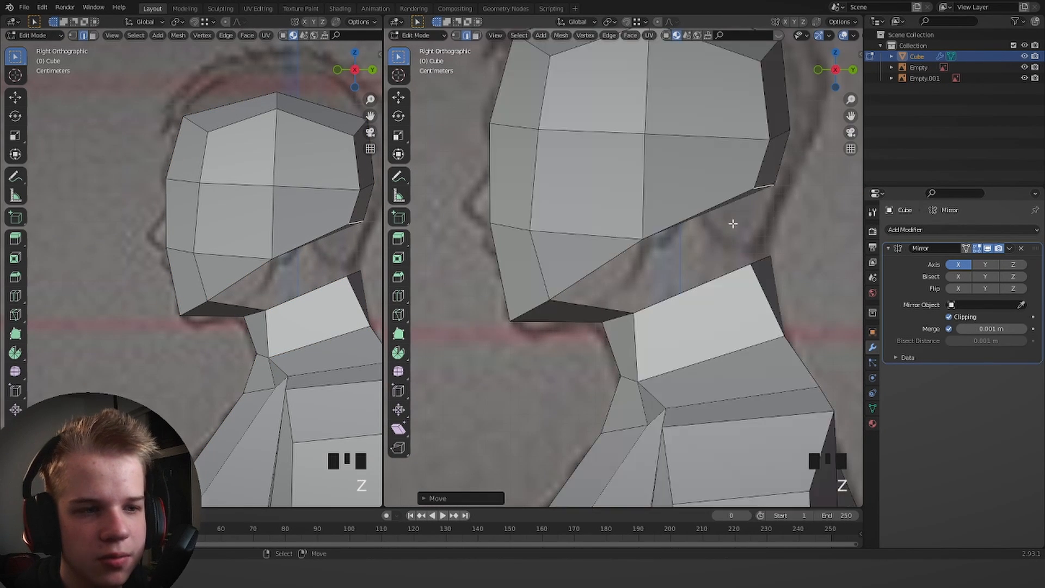
Inset the face on the underside of the skull by a small amount.
{"action": "right_click", "coordinate": [643, 238]}
{"action": "middle_click_drag", "start_coordinate": [648, 234], "coordinate": [705, 236]}
{"action": "right_click", "coordinate": [705, 224]}
{"action": "key", "text": "3"}
{"action": "right_click", "coordinate": [701, 203]}
{"action": "key", "text": "x"}
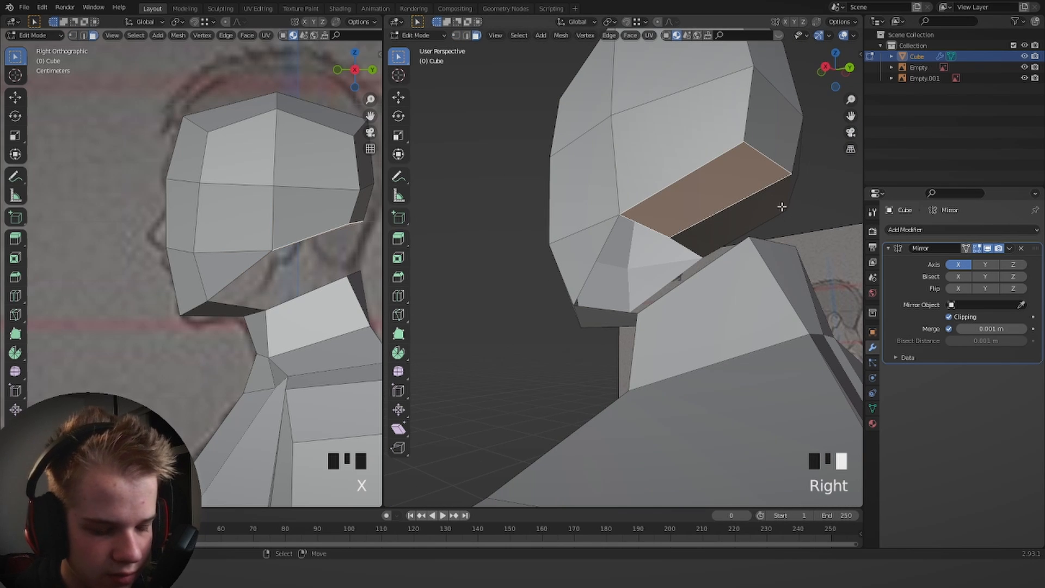
{"action": "key", "text": "i"}
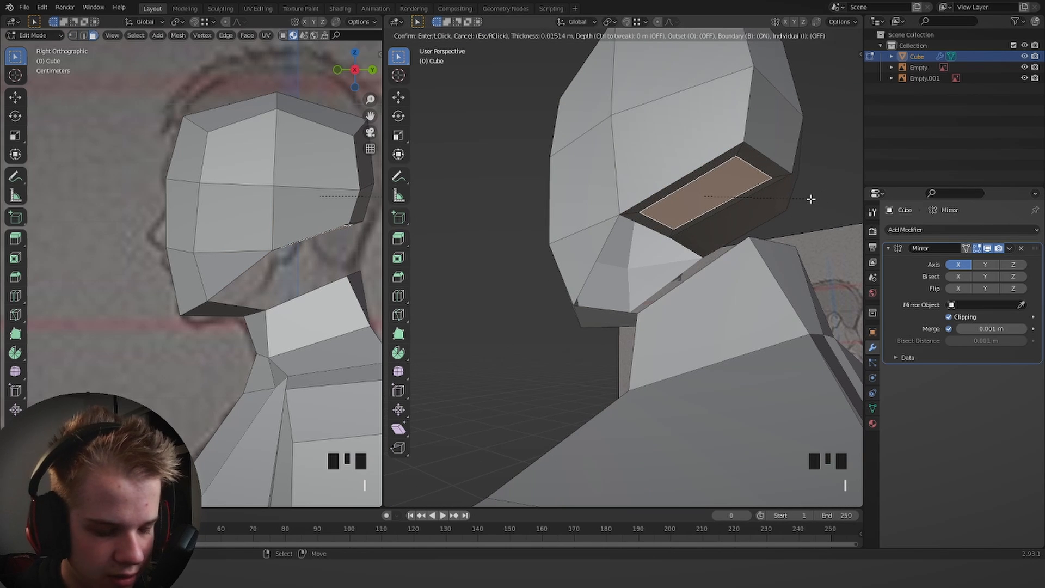
{"action": "left_click", "coordinate": [811, 200]}
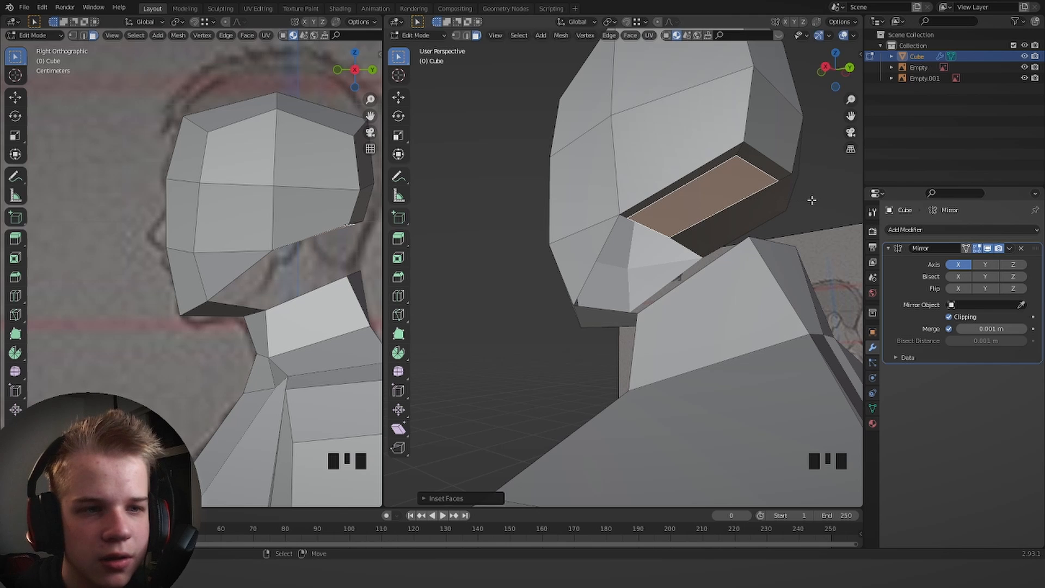
Move the inset face slightly down in the side view and delete it to open the head toward the neck.
{"action": "key", "text": "grave"}
{"action": "key", "text": "grave"}
{"action": "key", "text": "g"}
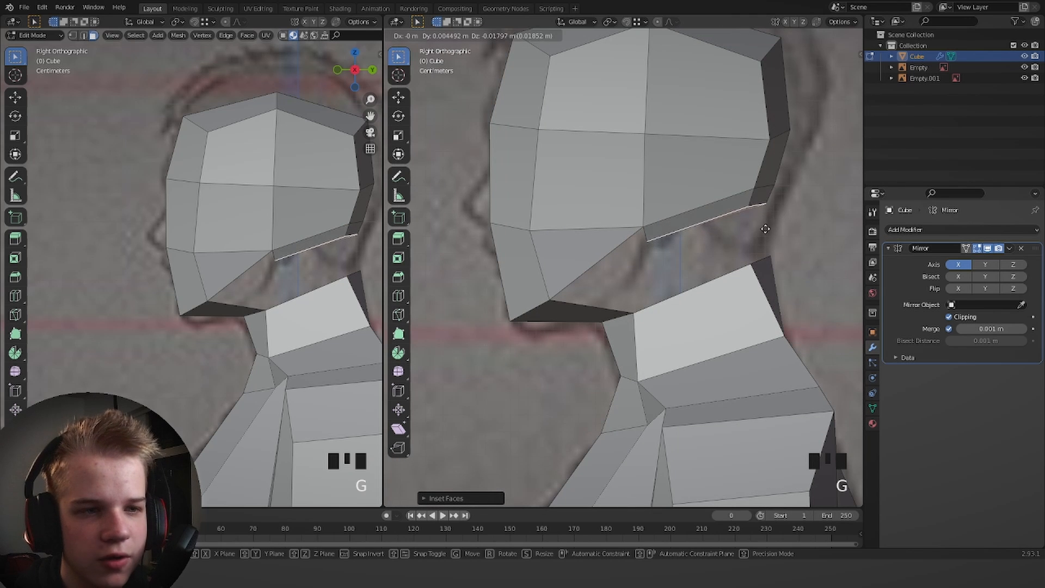
{"action": "left_click", "coordinate": [762, 225]}
{"action": "middle_click_drag", "start_coordinate": [761, 224], "coordinate": [730, 215]}
{"action": "key", "text": "x"}
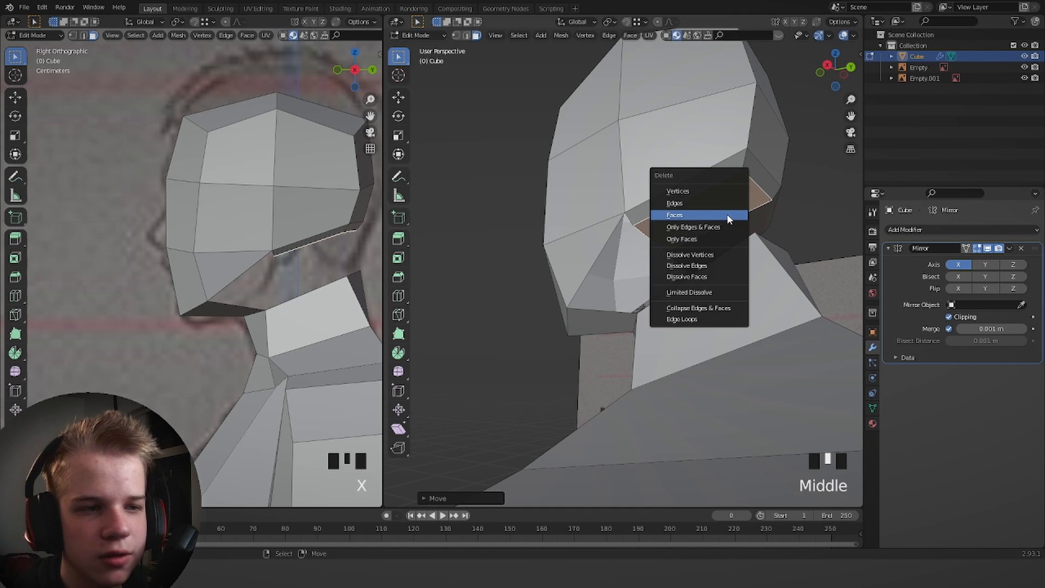
{"action": "left_click", "coordinate": [727, 214]}
Extrude the front corner vertex of the head's opening down toward the jaw and position it above the jaw's underside.
{"action": "key", "text": "1"}
{"action": "right_click", "coordinate": [634, 226]}
{"action": "key", "text": "e"}
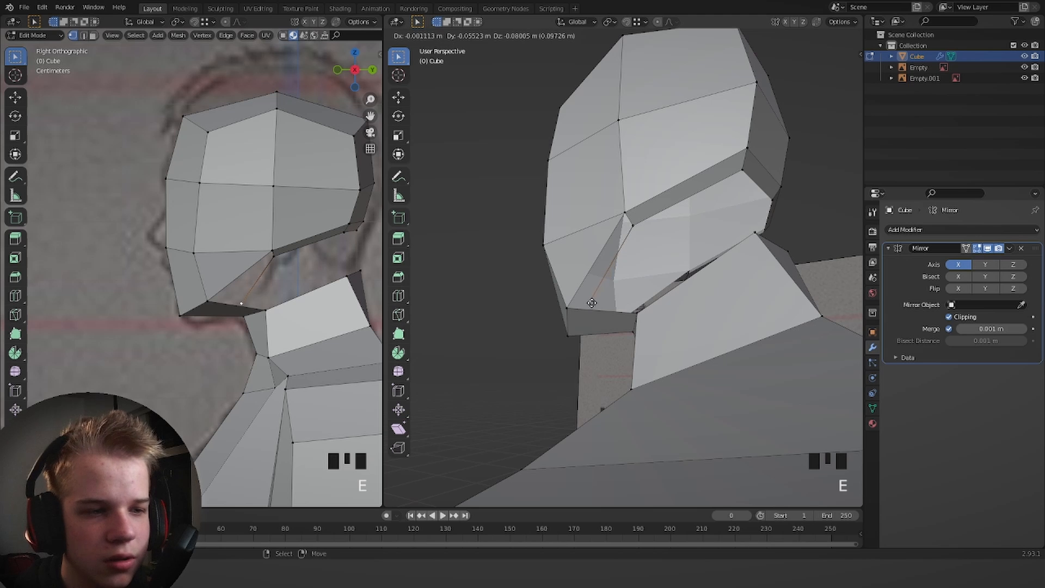
{"action": "left_click", "coordinate": [591, 302]}
{"action": "key", "text": "g"}
{"action": "left_click", "coordinate": [622, 309]}
{"action": "middle_click_drag", "start_coordinate": [602, 295], "coordinate": [545, 327]}
{"action": "key", "text": "z"}
{"action": "key", "text": "z"}
{"action": "key", "text": "g"}
{"action": "left_click", "coordinate": [649, 334]}
Fill the faces between the extruded edge, the jaw's rear side corner and the neck's upper front vertex.
{"action": "right_click", "coordinate": [530, 315], "text": "shift"}
{"action": "right_click", "coordinate": [640, 331], "text": "shift"}
{"action": "key", "text": "g"}
{"action": "key", "text": "y"}
{"action": "right_click", "coordinate": [632, 319]}
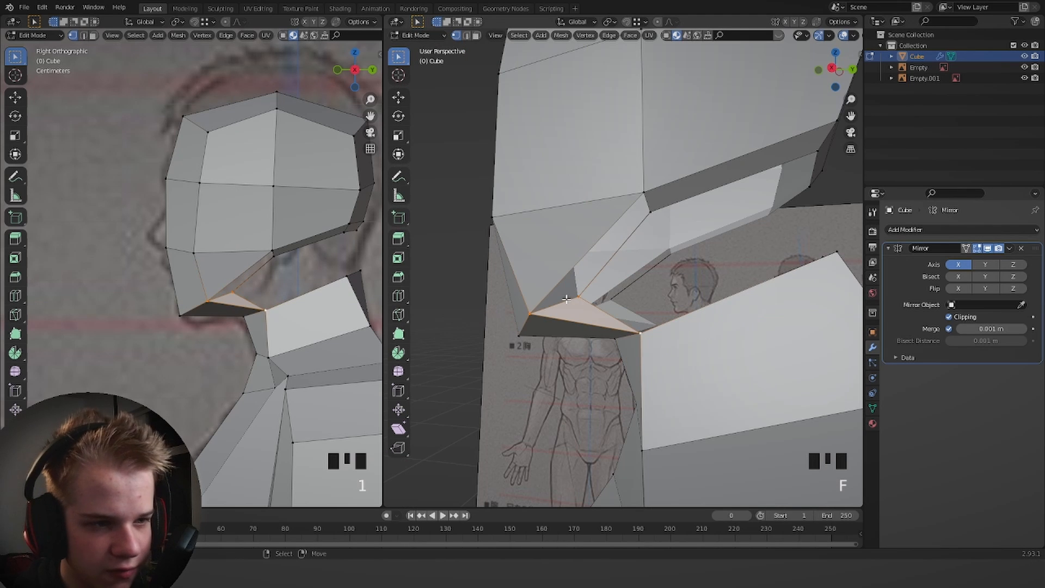
{"action": "right_click", "coordinate": [639, 216], "text": "shift"}
{"action": "key", "text": "f"}
{"action": "middle_click_drag", "start_coordinate": [626, 240], "coordinate": [592, 313]}
{"action": "key", "text": "Tab"}
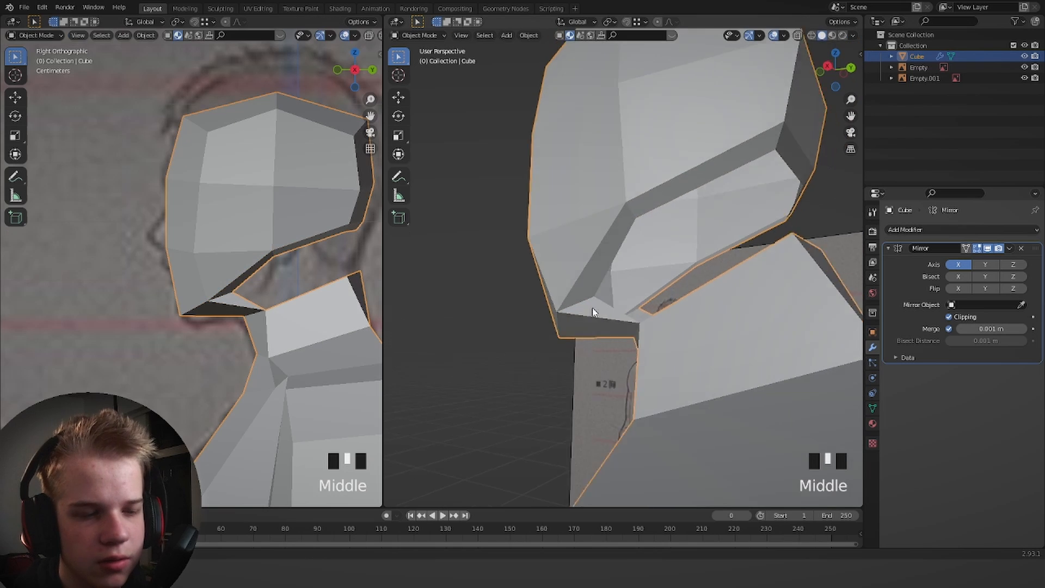
Knife-cut an edge from the extruded vertex across the jaw's underside to the centre line.
{"action": "key", "text": "Tab"}
{"action": "right_click", "coordinate": [595, 297]}
{"action": "middle_click_drag", "start_coordinate": [555, 375], "coordinate": [642, 329]}
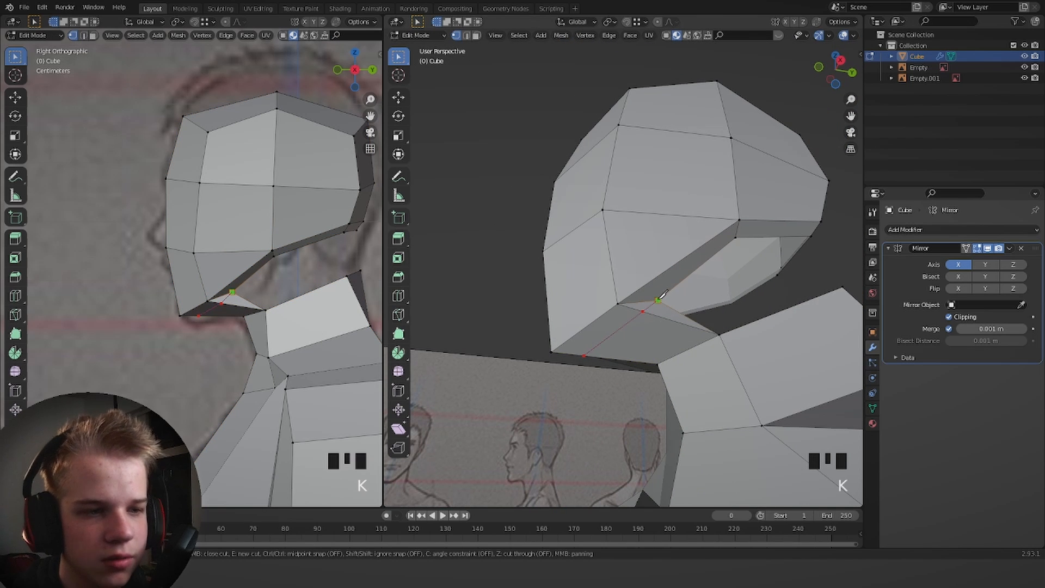
{"action": "scroll", "coordinate": [660, 298], "scroll_direction": "up", "scroll_amount": 2}
{"action": "scroll", "coordinate": [658, 302], "scroll_direction": "down", "scroll_amount": 1}
{"action": "key", "text": "Return"}
Merge all vertices by distance to remove the duplicates around the new jaw geometry.
{"action": "key", "text": "a"}
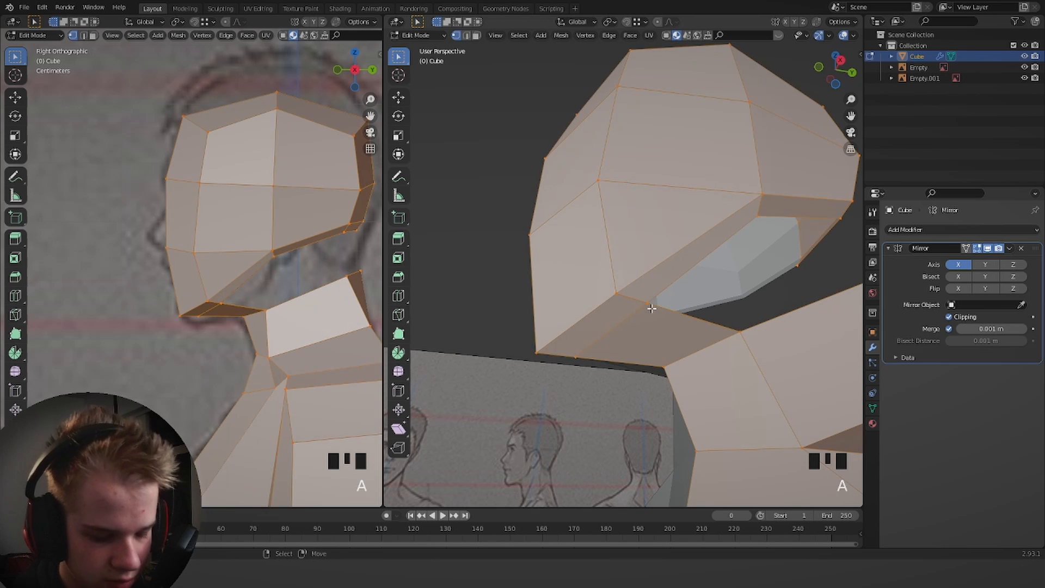
{"action": "key", "text": "m"}
{"action": "left_click", "coordinate": [653, 310]}
Fill the gap between the back of the head's opening and the back of the neck with a face.
{"action": "middle_click_drag", "start_coordinate": [654, 311], "coordinate": [749, 259]}
{"action": "key", "text": "2"}
{"action": "right_click", "coordinate": [677, 294]}
{"action": "scroll", "coordinate": [673, 300], "scroll_direction": "down", "scroll_amount": 3}
{"action": "key", "text": "1"}
{"action": "right_click", "coordinate": [755, 201]}
{"action": "middle_click_drag", "start_coordinate": [754, 202], "coordinate": [761, 251]}
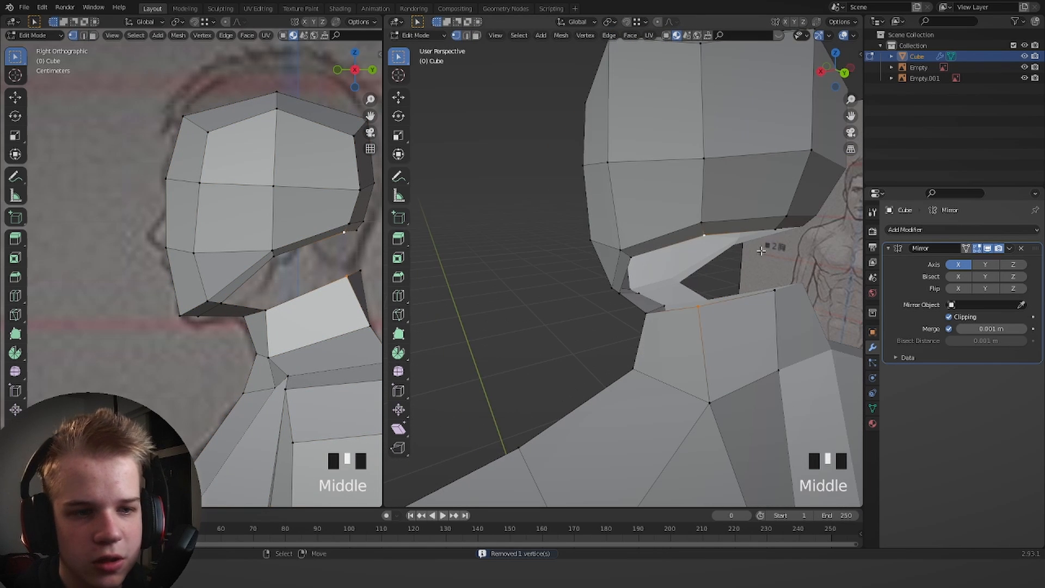
{"action": "key", "text": "f"}
{"action": "scroll", "coordinate": [774, 295], "scroll_direction": "down", "scroll_amount": 4}
{"action": "middle_click_drag", "start_coordinate": [771, 289], "coordinate": [797, 261]}
{"action": "key", "text": "alt+a"}
{"action": "scroll", "coordinate": [763, 256], "scroll_direction": "up", "scroll_amount": 3}
{"action": "key", "text": "KP_3"}
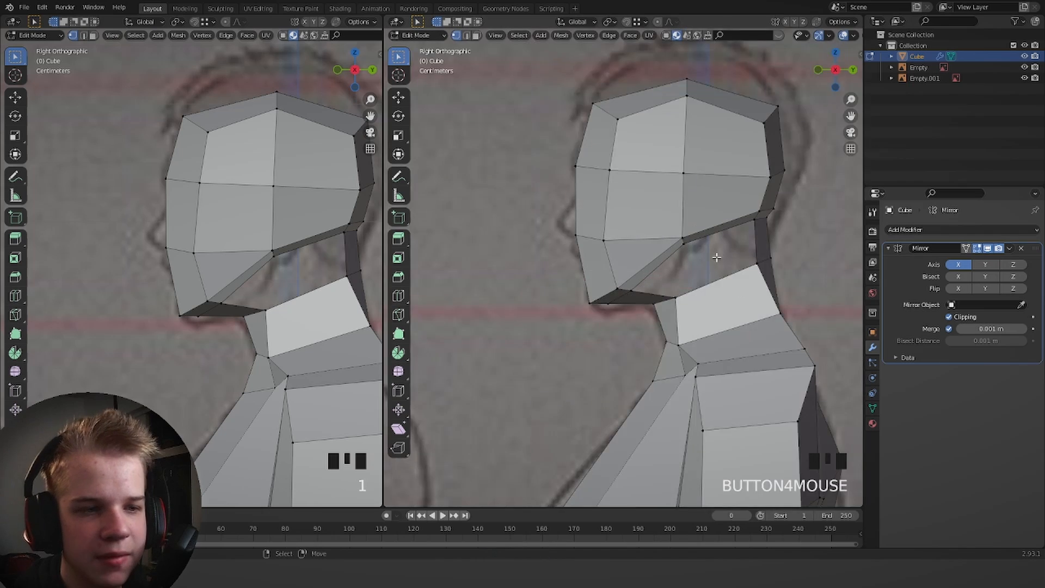
Move the jaw-neck junction vertex slightly upward to refine the top of the neck.
{"action": "scroll", "coordinate": [711, 211], "scroll_direction": "up", "scroll_amount": 4}
{"action": "scroll", "coordinate": [737, 279], "scroll_direction": "down", "scroll_amount": 6}
{"action": "middle_click_drag", "start_coordinate": [737, 279], "coordinate": [639, 265], "text": "shift"}
{"action": "scroll", "coordinate": [680, 299], "scroll_direction": "down", "scroll_amount": 3}
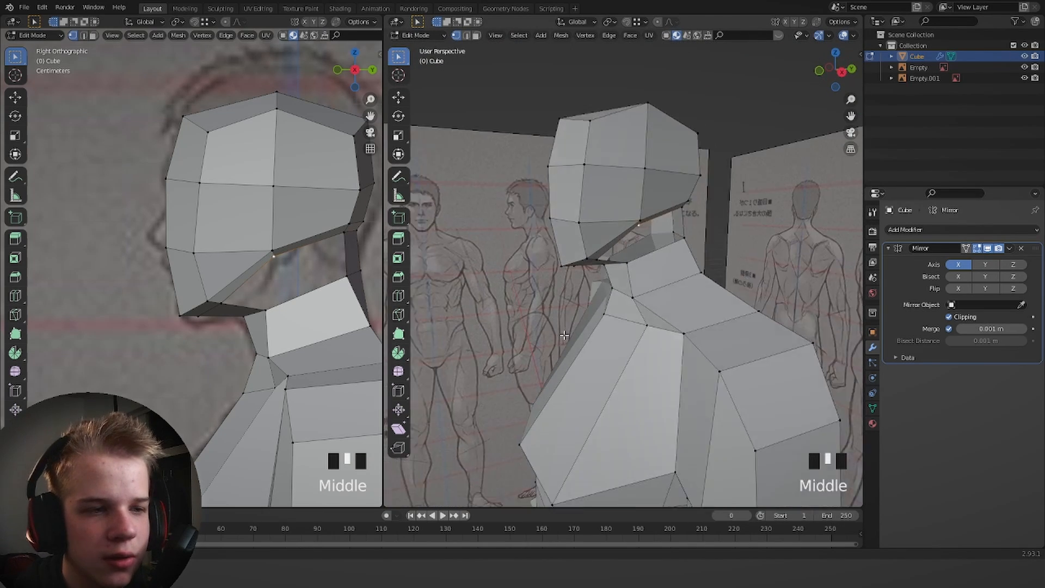
{"action": "scroll", "coordinate": [640, 266], "scroll_direction": "up", "scroll_amount": 4}
{"action": "key", "text": "Tab"}
{"action": "key", "text": "Tab"}
{"action": "key", "text": "KP_3"}
{"action": "key", "text": "z"}
{"action": "key", "text": "z"}
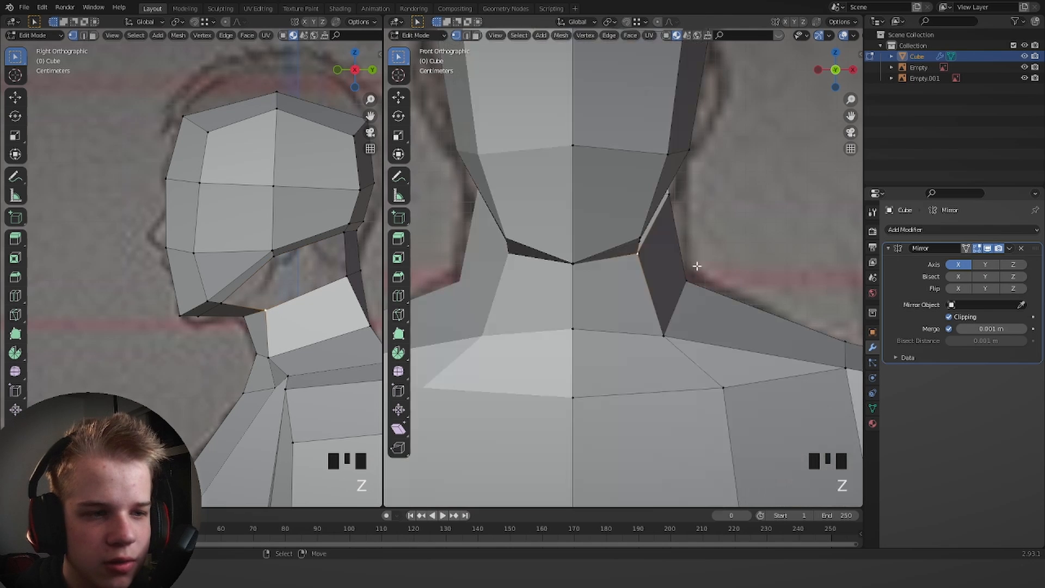
{"action": "key", "text": "g"}
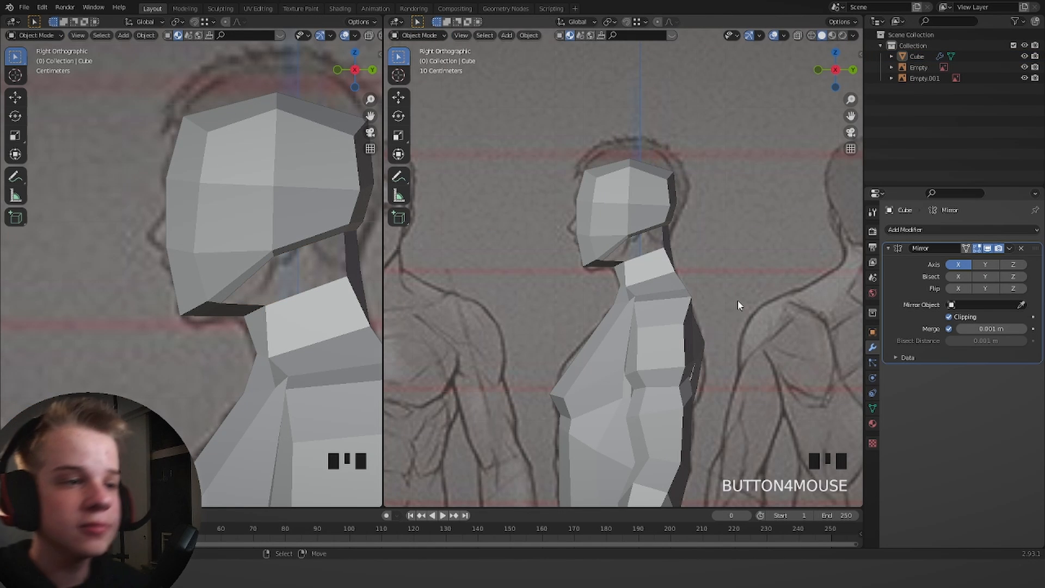
{"action": "scroll", "coordinate": [702, 206], "scroll_direction": "up", "scroll_amount": 6}
{"action": "key", "text": "Tab"}
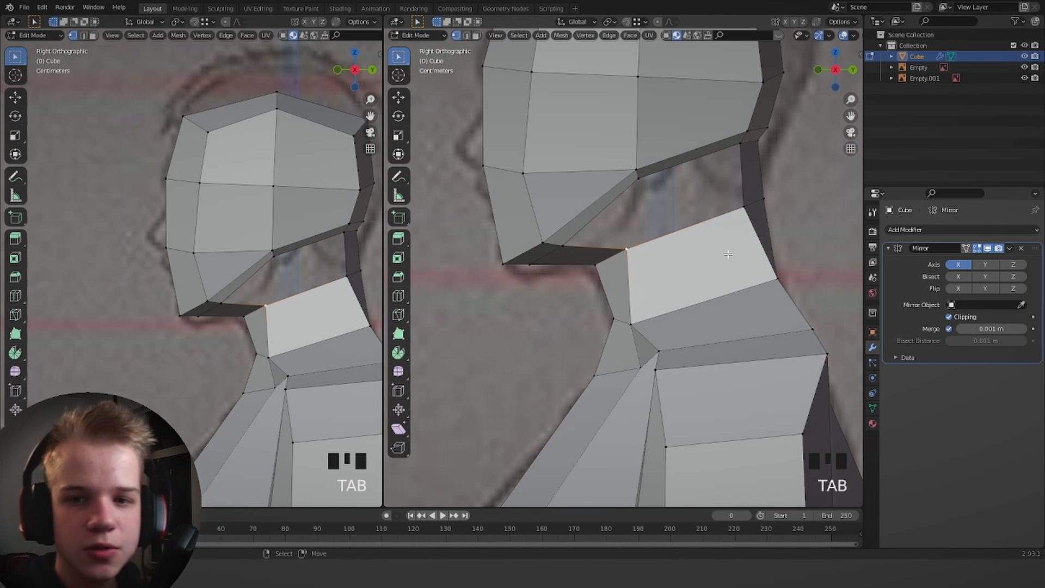
Knife-cut a new edge line down the side of the neck and fill the remaining side gap up to the head.
{"action": "scroll", "coordinate": [728, 254], "scroll_direction": "down", "scroll_amount": 5}
{"action": "key", "text": "alt+a"}
{"action": "scroll", "coordinate": [733, 251], "scroll_direction": "up", "scroll_amount": 7}
{"action": "scroll", "coordinate": [737, 257], "scroll_direction": "down", "scroll_amount": 3}
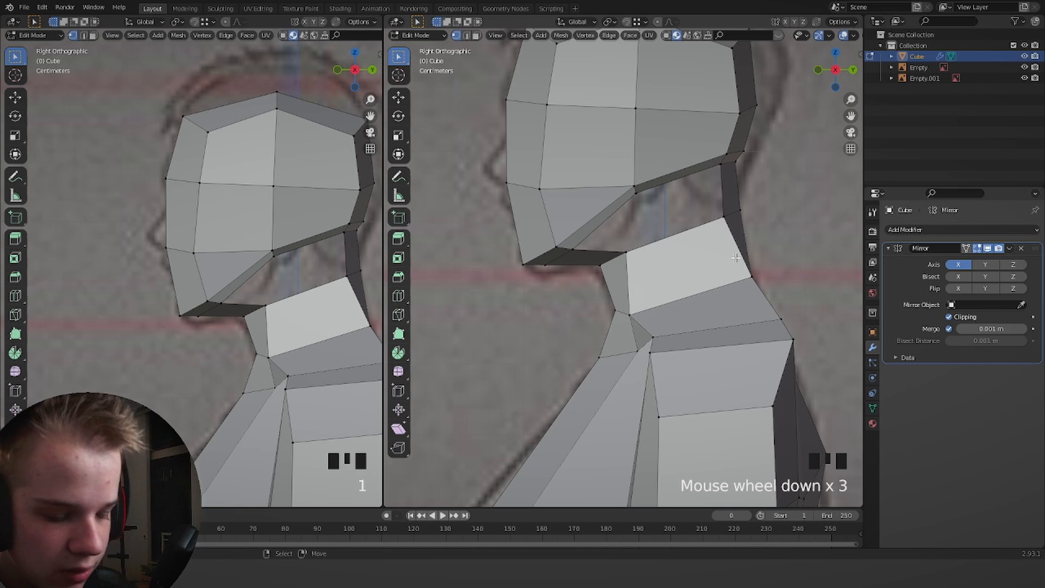
{"action": "middle_click_drag", "start_coordinate": [699, 300], "coordinate": [728, 323], "text": "shift"}
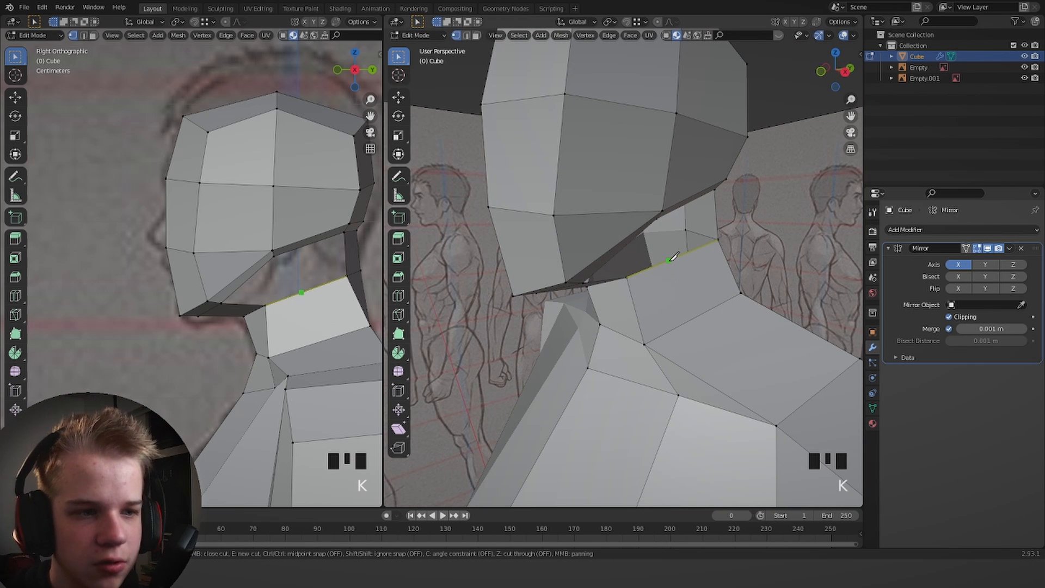
{"action": "right_click", "coordinate": [651, 242], "text": "shift"}
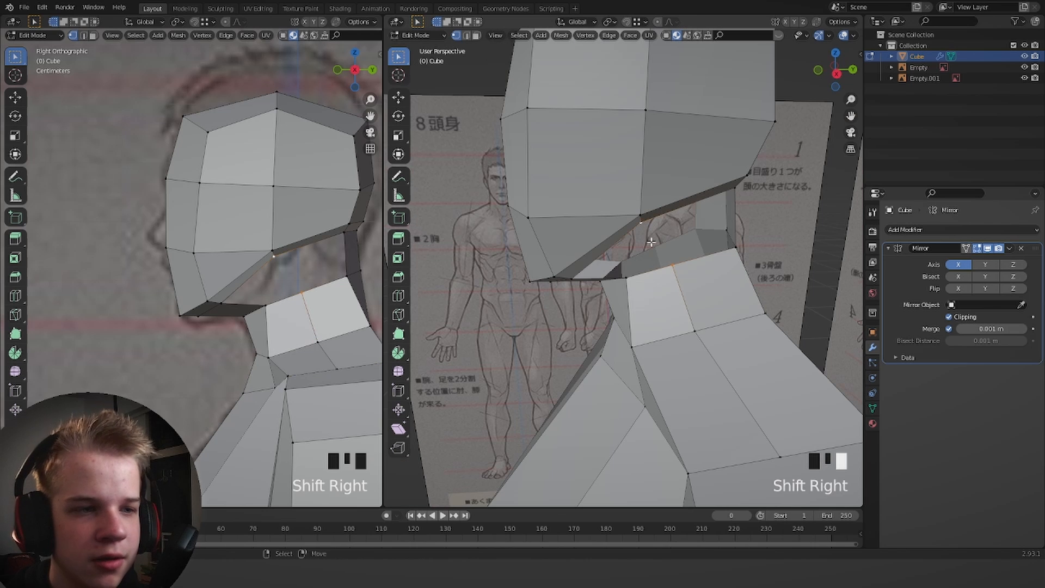
{"action": "key", "text": "f"}
{"action": "scroll", "coordinate": [591, 294], "scroll_direction": "down", "scroll_amount": 5}
{"action": "middle_click_drag", "start_coordinate": [639, 315], "coordinate": [610, 282]}
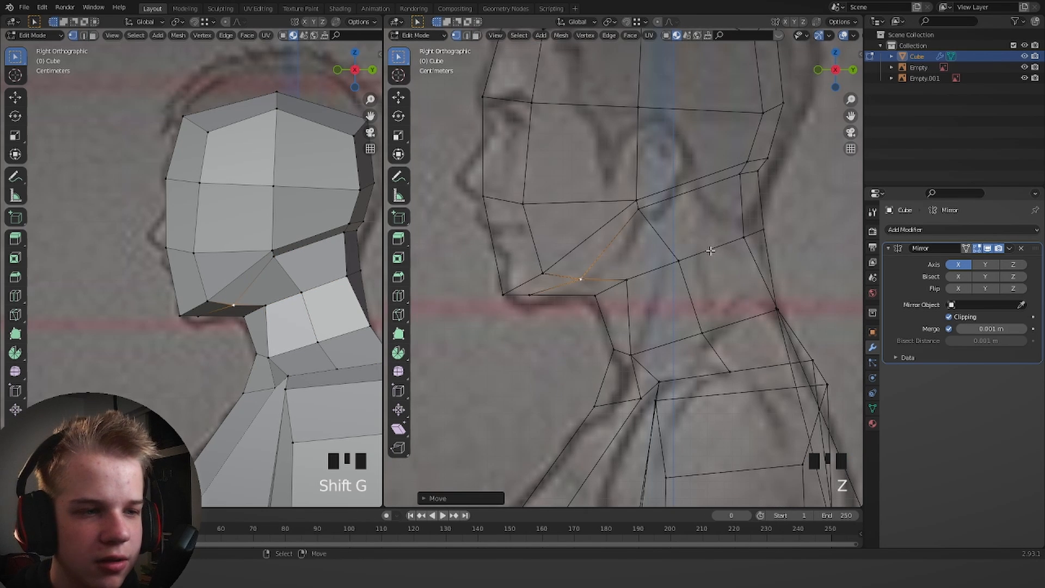
Shift the inner jaw vertex back toward the neck and lower the chin vertex to match the side reference.
{"action": "key", "text": "g"}
{"action": "left_click", "coordinate": [593, 288]}
{"action": "key", "text": "alt+z"}
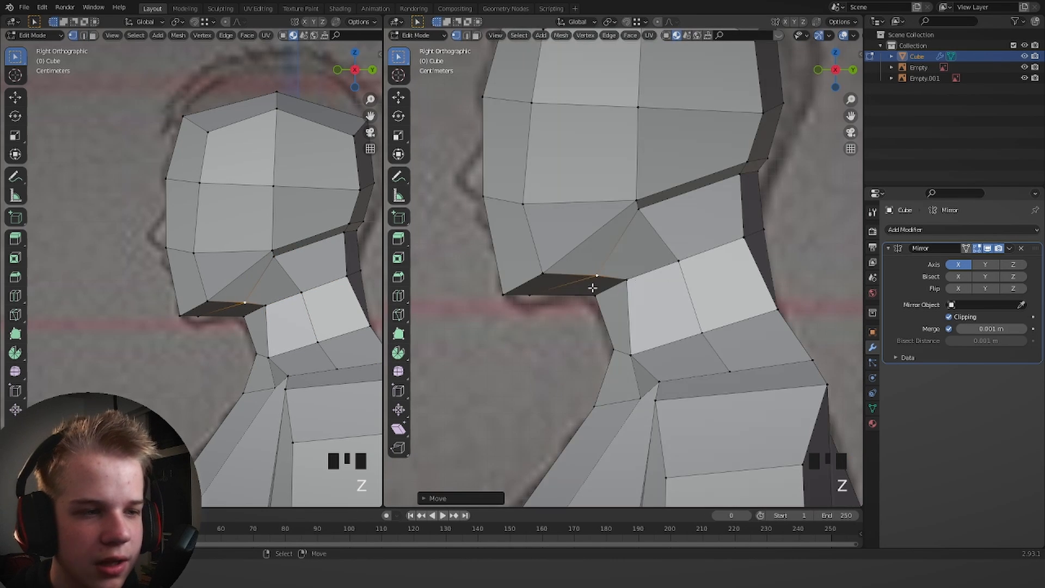
{"action": "key", "text": "g"}
{"action": "right_click", "coordinate": [509, 306]}
{"action": "key", "text": "g"}
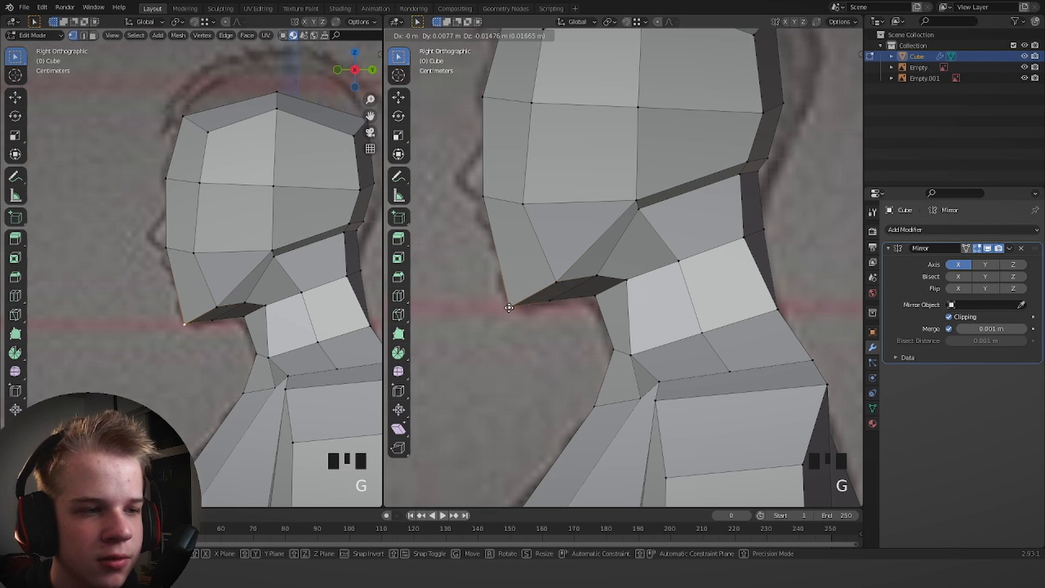
{"action": "middle_click_drag", "start_coordinate": [702, 279], "coordinate": [653, 305]}
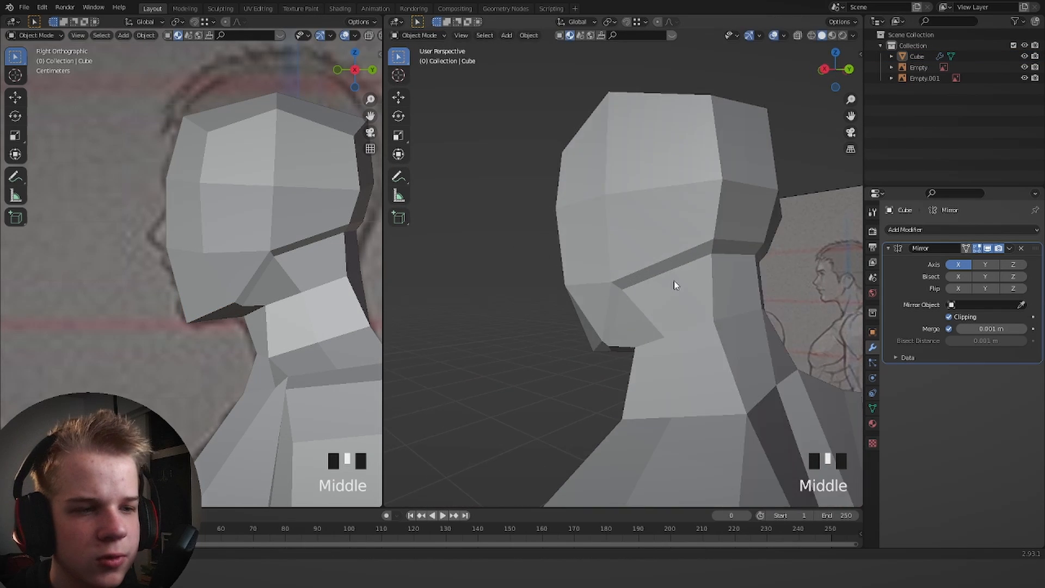
Move the rear corner vertices at the middle and base of the neck inward to narrow it from behind.
{"action": "key", "text": "Tab"}
{"action": "key", "text": "1"}
{"action": "middle_click_drag", "start_coordinate": [647, 343], "coordinate": [606, 359]}
{"action": "left_click", "coordinate": [610, 359]}
{"action": "key", "text": "g"}
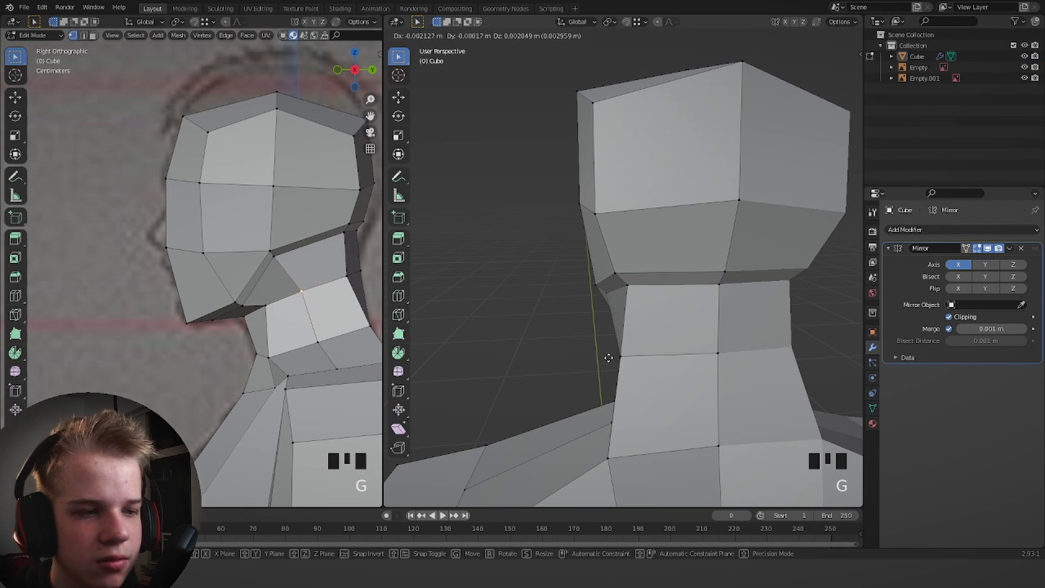
{"action": "left_click", "coordinate": [618, 359]}
{"action": "right_click", "coordinate": [621, 357]}
{"action": "key", "text": "g"}
{"action": "left_click", "coordinate": [650, 357]}
{"action": "middle_click_drag", "start_coordinate": [647, 399], "coordinate": [637, 312], "text": "shift"}
{"action": "right_click", "coordinate": [601, 376]}
{"action": "key", "text": "g"}
{"action": "left_click", "coordinate": [619, 370]}
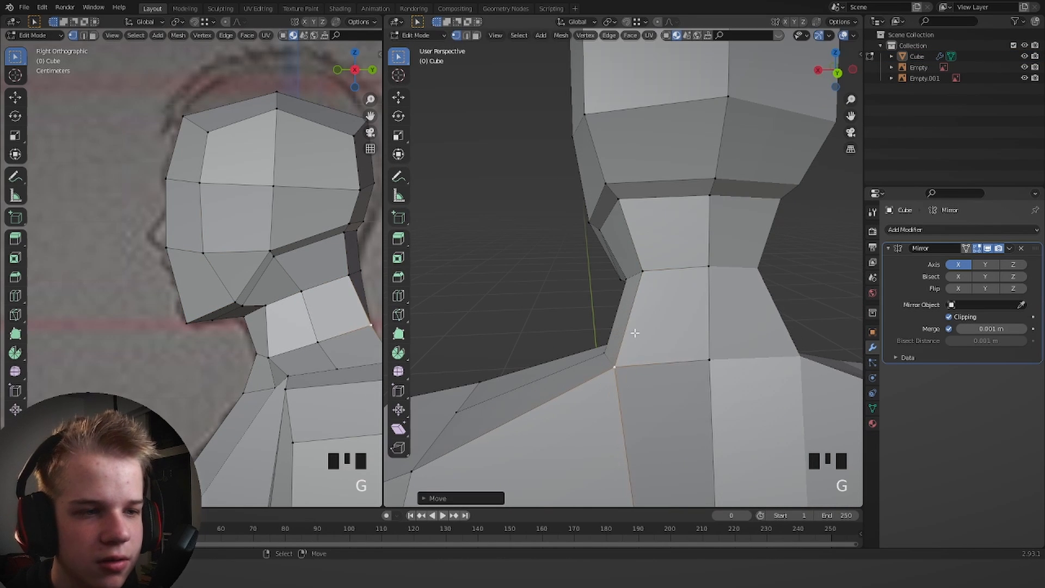
Move the mid-neck rear corner vertex outward in the back view to straighten the neck's outline.
{"action": "key", "text": "ctrl+KP_1"}
{"action": "key", "text": "z"}
{"action": "right_click", "coordinate": [630, 251]}
{"action": "key", "text": "z"}
{"action": "key", "text": "g"}
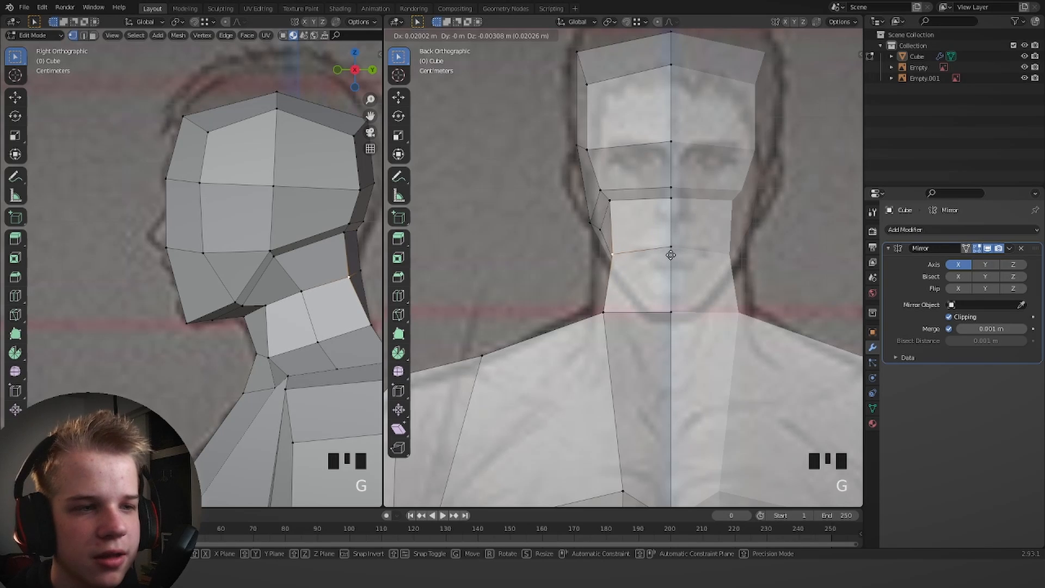
{"action": "left_click", "coordinate": [671, 254]}
Move the upper vertex of the new neck side edge outward to the neck outline in the front reference.
{"action": "middle_click_drag", "start_coordinate": [671, 255], "coordinate": [842, 229]}
{"action": "right_click", "coordinate": [646, 283]}
{"action": "middle_click_drag", "start_coordinate": [650, 282], "coordinate": [702, 272]}
{"action": "key", "text": "KP_1"}
{"action": "key", "text": "z"}
{"action": "scroll", "coordinate": [649, 294], "scroll_direction": "up", "scroll_amount": 1}
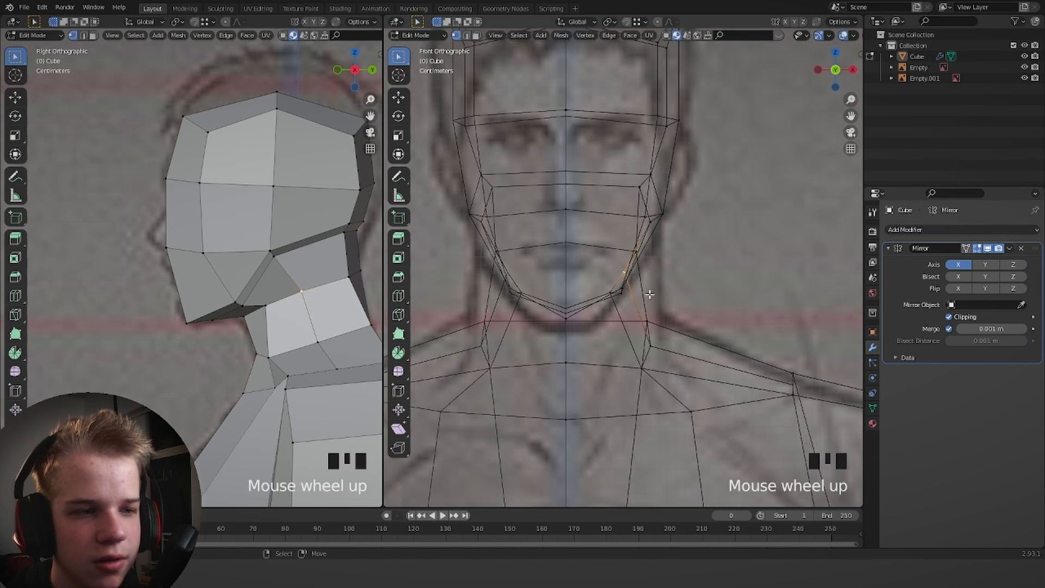
{"action": "key", "text": "g"}
{"action": "left_click", "coordinate": [666, 297]}
{"action": "key", "text": "z"}
Slide the side neck vertices along their edges and nudge the neighbouring one to even out the neck's shape.
{"action": "mouse_move", "coordinate": [691, 328]}
{"action": "middle_mouse_down"}
{"action": "mouse_move", "coordinate": [580, 323]}
{"action": "mouse_move", "coordinate": [615, 285]}
{"action": "mouse_move", "coordinate": [751, 313]}
{"action": "middle_mouse_up"}
{"action": "right_click", "coordinate": [704, 320]}
{"action": "key", "text": "g"}
{"action": "key", "text": "g"}
{"action": "left_click", "coordinate": [612, 283]}
{"action": "key", "text": "g"}
{"action": "key", "text": "g"}
{"action": "left_click", "coordinate": [643, 283]}
{"action": "right_click", "coordinate": [637, 313]}
{"action": "key", "text": "g"}
{"action": "left_click", "coordinate": [645, 315]}
{"action": "right_click", "coordinate": [621, 356]}
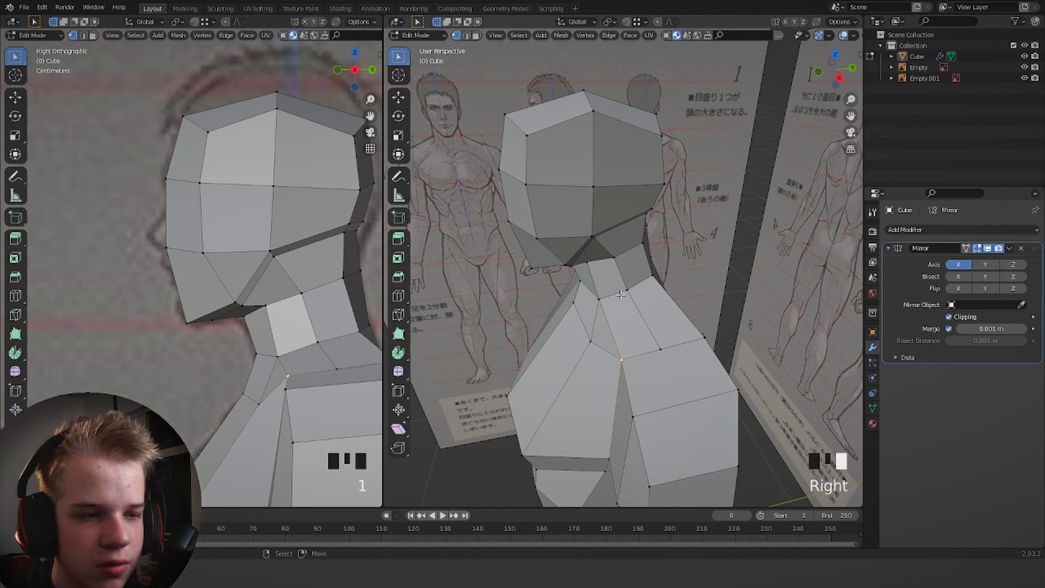
Reposition a vertex where the base of the neck meets the upper chest.
{"action": "middle_click_drag", "start_coordinate": [621, 295], "coordinate": [654, 362]}
{"action": "scroll", "coordinate": [676, 308], "scroll_direction": "up", "scroll_amount": 4}
{"action": "left_click", "coordinate": [567, 331]}
{"action": "key", "text": "g"}
{"action": "left_click", "coordinate": [558, 356]}
Dissolve the two surplus edges running from the side of the neck base down toward the shoulder and collar.
{"action": "right_click", "coordinate": [680, 342]}
{"action": "key", "text": "2"}
{"action": "right_click", "coordinate": [655, 314]}
{"action": "key", "text": "x"}
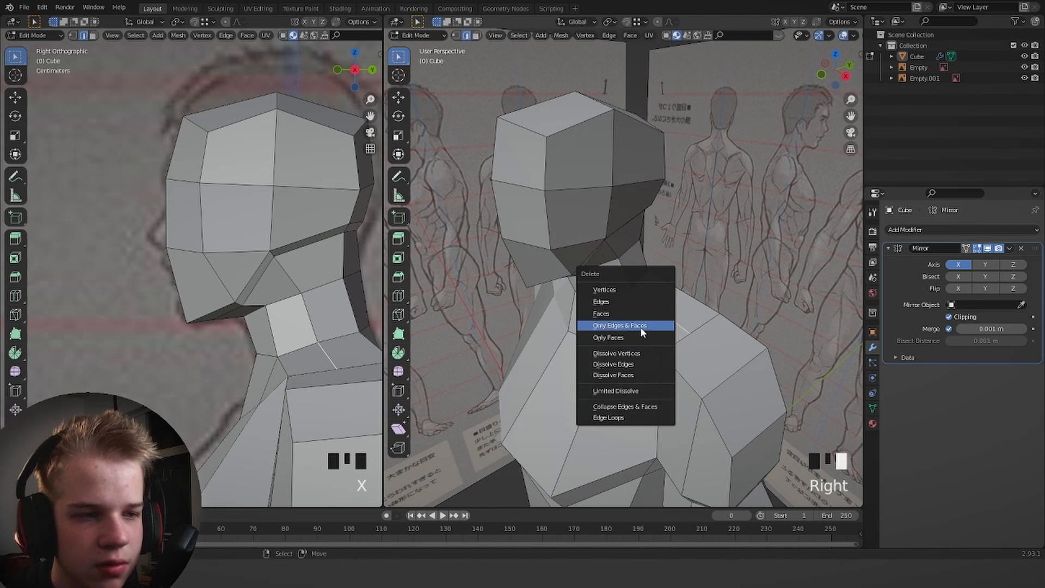
{"action": "left_click", "coordinate": [634, 364]}
{"action": "key", "text": "1"}
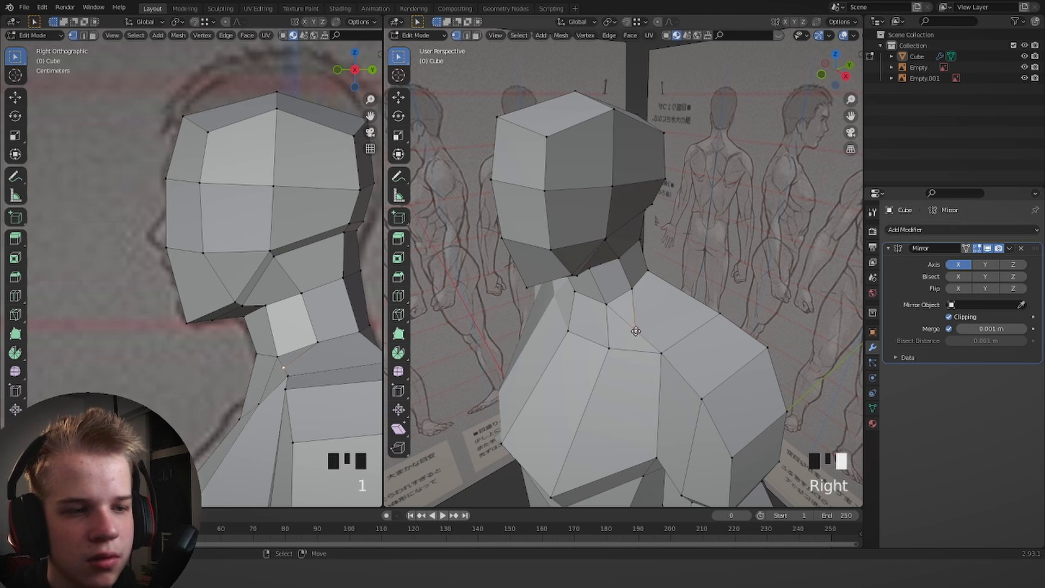
{"action": "key", "text": "2"}
{"action": "right_click", "coordinate": [634, 312]}
{"action": "key", "text": "x"}
{"action": "left_click", "coordinate": [632, 313]}
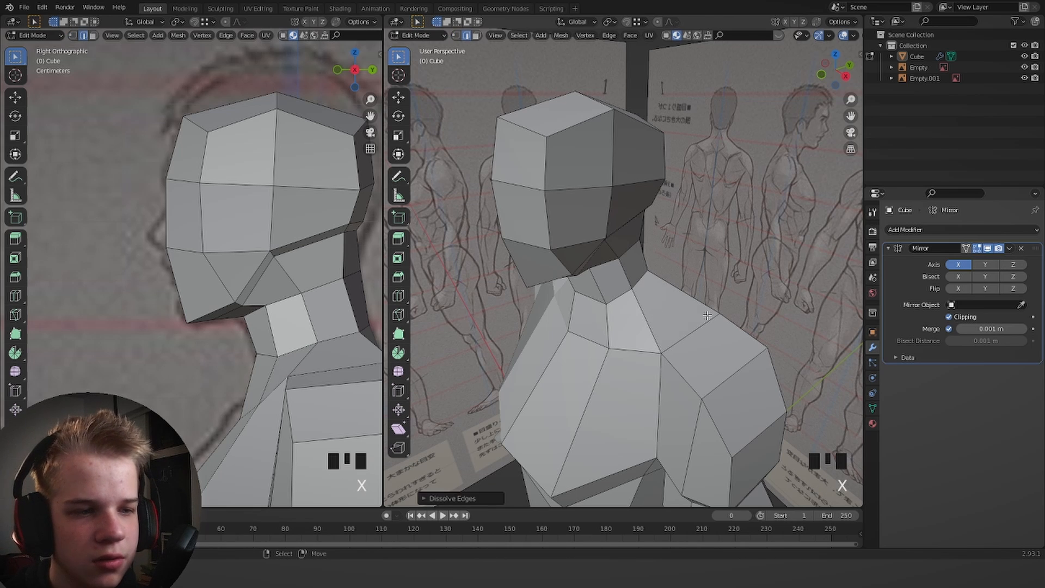
Move the vertex at the side of the neck base slightly forward to smooth the transition into the shoulder.
{"action": "key", "text": "1"}
{"action": "right_click", "coordinate": [648, 313]}
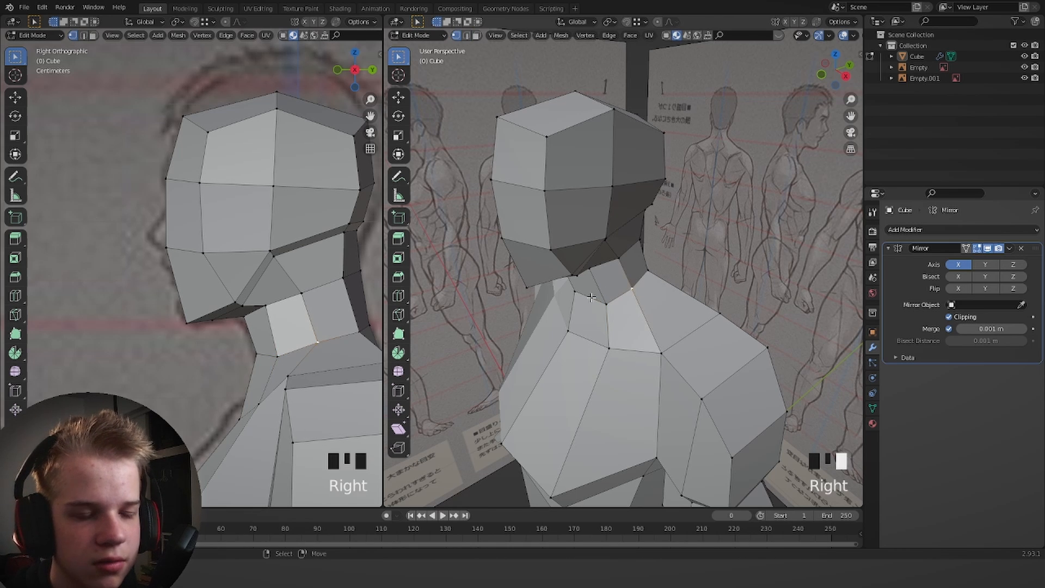
{"action": "scroll", "coordinate": [591, 297], "scroll_direction": "down", "scroll_amount": 6}
{"action": "key", "text": "alt+a"}
{"action": "key", "text": "Tab"}
{"action": "scroll", "coordinate": [690, 338], "scroll_direction": "down", "scroll_amount": 2}
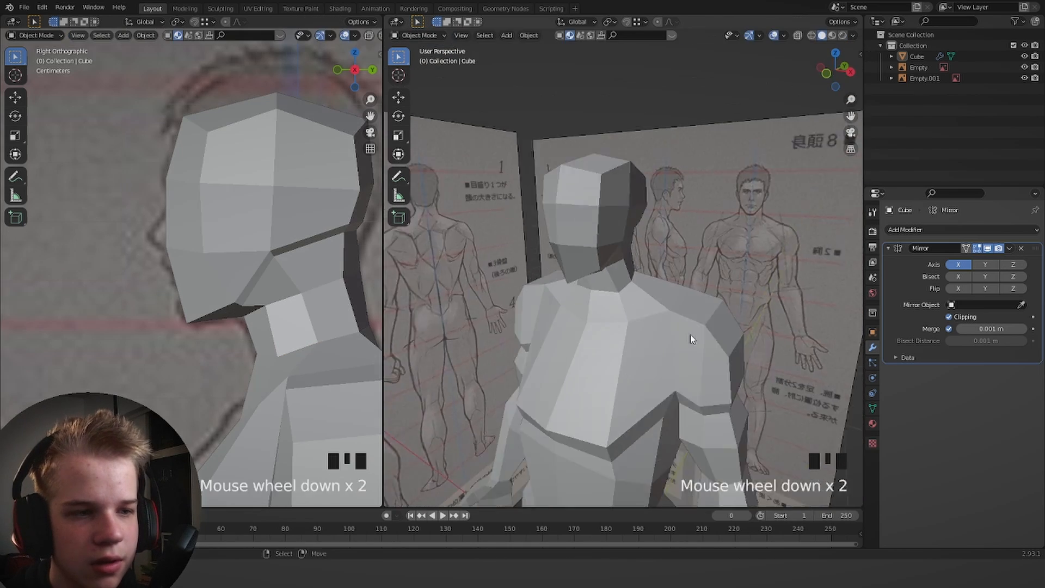
{"action": "key", "text": "Tab"}
{"action": "scroll", "coordinate": [676, 321], "scroll_direction": "up", "scroll_amount": 2}
{"action": "right_click", "coordinate": [630, 289]}
{"action": "mouse_move", "coordinate": [675, 321]}
{"action": "middle_mouse_down"}
{"action": "mouse_move", "coordinate": [632, 305]}
{"action": "mouse_move", "coordinate": [623, 327]}
{"action": "mouse_move", "coordinate": [668, 298]}
{"action": "mouse_move", "coordinate": [627, 260]}
{"action": "mouse_move", "coordinate": [581, 262]}
{"action": "mouse_move", "coordinate": [626, 275]}
{"action": "mouse_move", "coordinate": [596, 281]}
{"action": "mouse_move", "coordinate": [625, 282]}
{"action": "mouse_move", "coordinate": [526, 243]}
{"action": "mouse_move", "coordinate": [668, 316]}
{"action": "mouse_move", "coordinate": [667, 294]}
{"action": "middle_mouse_up"}
{"action": "key", "text": "g"}
{"action": "left_click", "coordinate": [616, 327]}
Examine the neck and shoulders on the whole figure in Object Mode from several angles.
{"action": "key", "text": "Tab"}
{"action": "scroll", "coordinate": [668, 299], "scroll_direction": "down", "scroll_amount": 4}
{"action": "key", "text": "Tab"}
{"action": "scroll", "coordinate": [626, 275], "scroll_direction": "up", "scroll_amount": 3}
{"action": "key", "text": "alt+a"}
{"action": "scroll", "coordinate": [627, 275], "scroll_direction": "down", "scroll_amount": 1}
{"action": "scroll", "coordinate": [525, 242], "scroll_direction": "up", "scroll_amount": 4}
{"action": "scroll", "coordinate": [529, 250], "scroll_direction": "down", "scroll_amount": 5}
{"action": "key", "text": "Tab"}
{"action": "scroll", "coordinate": [621, 294], "scroll_direction": "down", "scroll_amount": 6}
{"action": "scroll", "coordinate": [668, 294], "scroll_direction": "up", "scroll_amount": 3}
{"action": "mouse_move", "coordinate": [668, 297]}
{"action": "middle_mouse_down"}
{"action": "mouse_move", "coordinate": [705, 327]}
{"action": "mouse_move", "coordinate": [778, 329]}
{"action": "middle_mouse_up"}
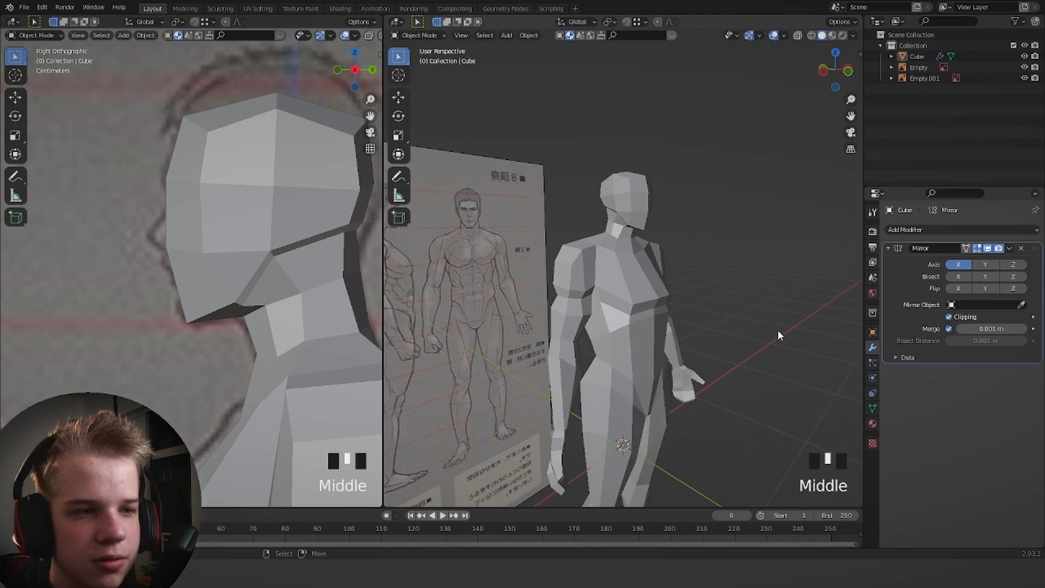
Select all head vertices in the wireframe side view and scale the head up slightly toward the reference outline.
{"action": "key", "text": "KP_3"}
{"action": "key", "text": "Tab"}
{"action": "key", "text": "z"}
{"action": "scroll", "coordinate": [570, 324], "scroll_direction": "up", "scroll_amount": 4}
{"action": "key", "text": "alt+a"}
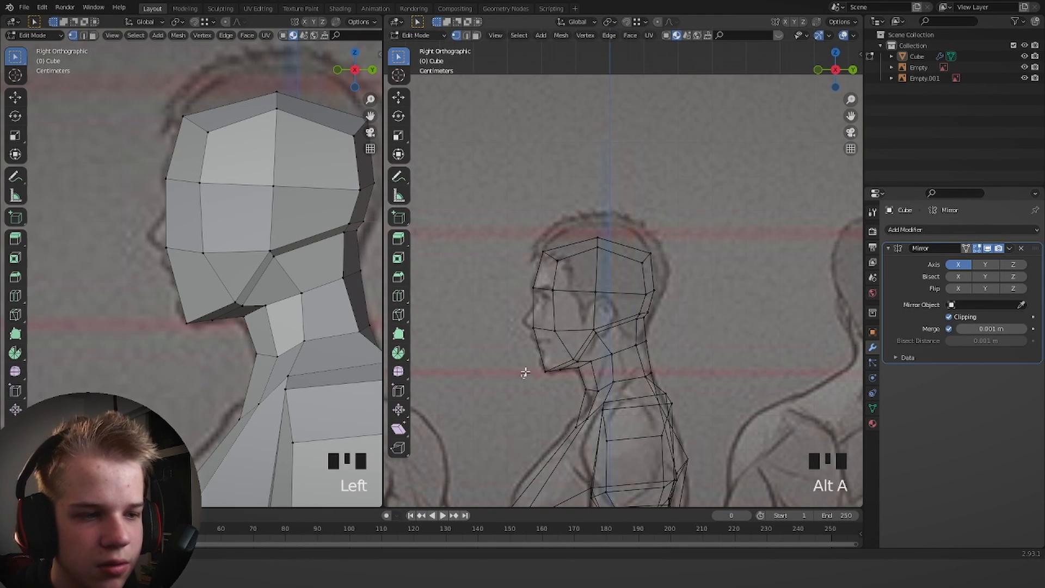
{"action": "left_click_drag", "start_coordinate": [700, 211], "coordinate": [700, 211]}
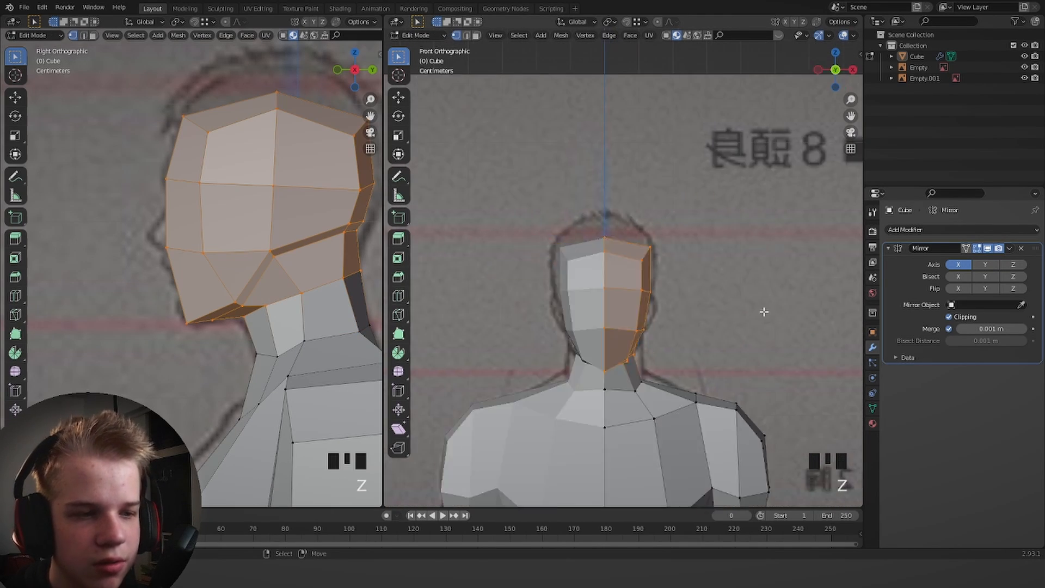
{"action": "scroll", "coordinate": [763, 310], "scroll_direction": "down", "scroll_amount": 3}
Select the whole head again in the side view with Circle Select.
{"action": "key", "text": "KP_5"}
{"action": "key", "text": "KP_3"}
{"action": "scroll", "coordinate": [620, 262], "scroll_direction": "up", "scroll_amount": 6}
{"action": "scroll", "coordinate": [620, 262], "scroll_direction": "down", "scroll_amount": 5}
{"action": "key", "text": "c"}
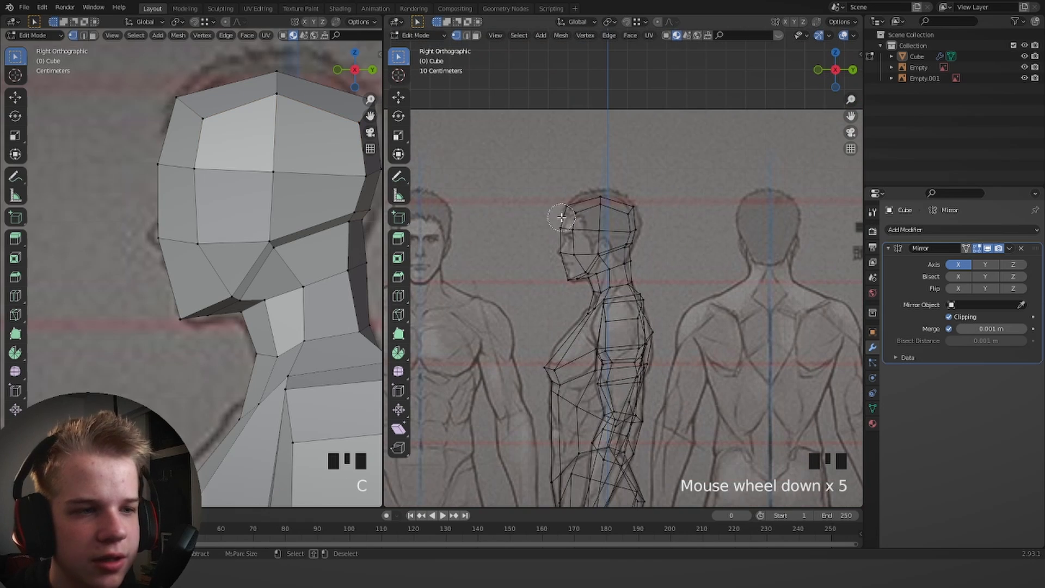
{"action": "left_click_drag", "start_coordinate": [582, 228], "coordinate": [609, 211]}
{"action": "right_click", "coordinate": [609, 211]}
{"action": "key", "text": "z"}
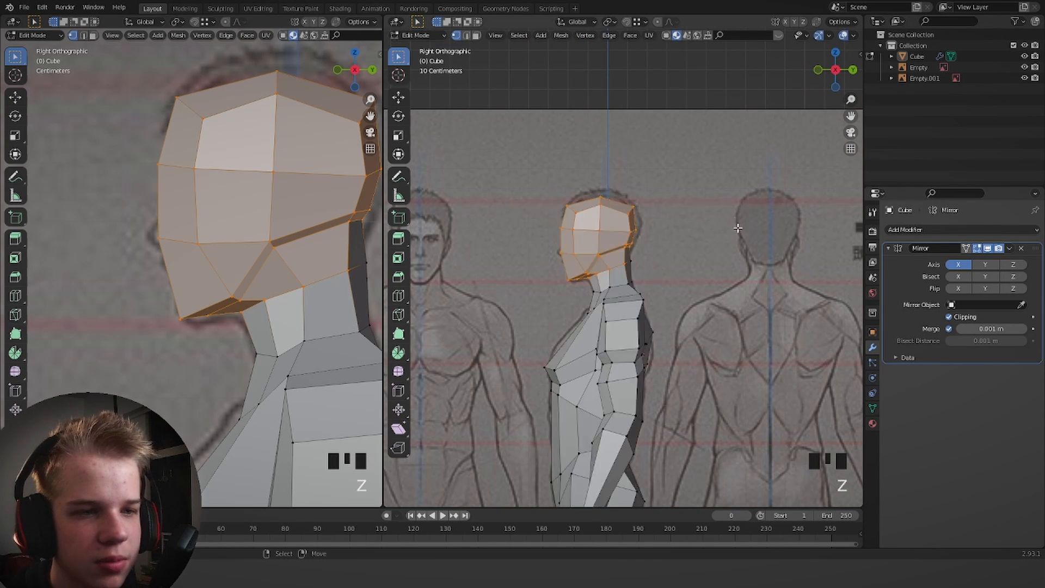
Move the lower jaw corner vertex outward and slightly down in the front view.
{"action": "scroll", "coordinate": [737, 229], "scroll_direction": "down", "scroll_amount": 6}
{"action": "scroll", "coordinate": [731, 283], "scroll_direction": "up", "scroll_amount": 3}
{"action": "key", "text": "KP_1"}
{"action": "scroll", "coordinate": [728, 289], "scroll_direction": "down", "scroll_amount": 4}
{"action": "key", "text": "g"}
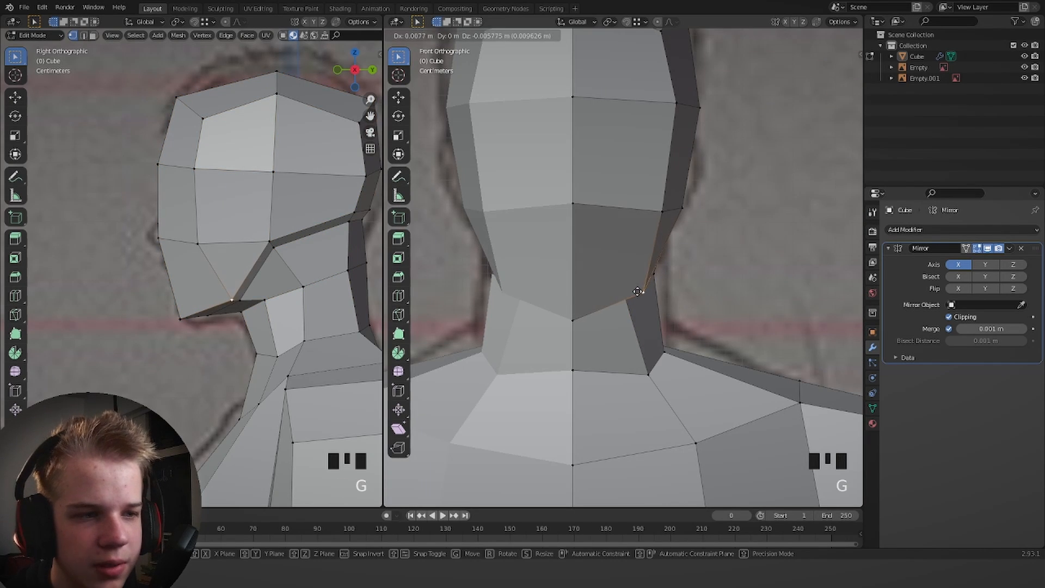
{"action": "left_click", "coordinate": [637, 292]}
Check the head and neck against the side reference in wireframe and solid shading, and review the full figure.
{"action": "scroll", "coordinate": [656, 249], "scroll_direction": "down", "scroll_amount": 11}
{"action": "key", "text": "Tab"}
{"action": "mouse_move", "coordinate": [691, 304]}
{"action": "middle_mouse_down"}
{"action": "mouse_move", "coordinate": [583, 292]}
{"action": "mouse_move", "coordinate": [572, 318]}
{"action": "mouse_move", "coordinate": [624, 305]}
{"action": "middle_mouse_up"}
{"action": "scroll", "coordinate": [626, 283], "scroll_direction": "up", "scroll_amount": 6}
{"action": "key", "text": "grave"}
{"action": "left_click", "coordinate": [688, 181]}
{"action": "scroll", "coordinate": [717, 311], "scroll_direction": "up", "scroll_amount": 2}
{"action": "key", "text": "Tab"}
{"action": "key", "text": "z"}
{"action": "scroll", "coordinate": [577, 327], "scroll_direction": "up", "scroll_amount": 4}
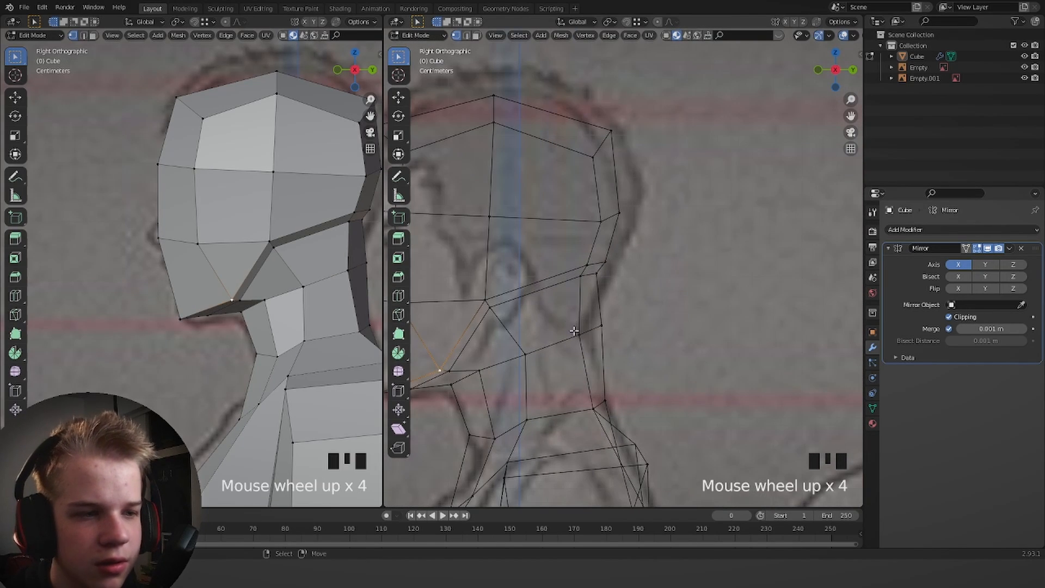
{"action": "scroll", "coordinate": [601, 323], "scroll_direction": "down", "scroll_amount": 3}
{"action": "key", "text": "z"}
{"action": "key", "text": "Tab"}
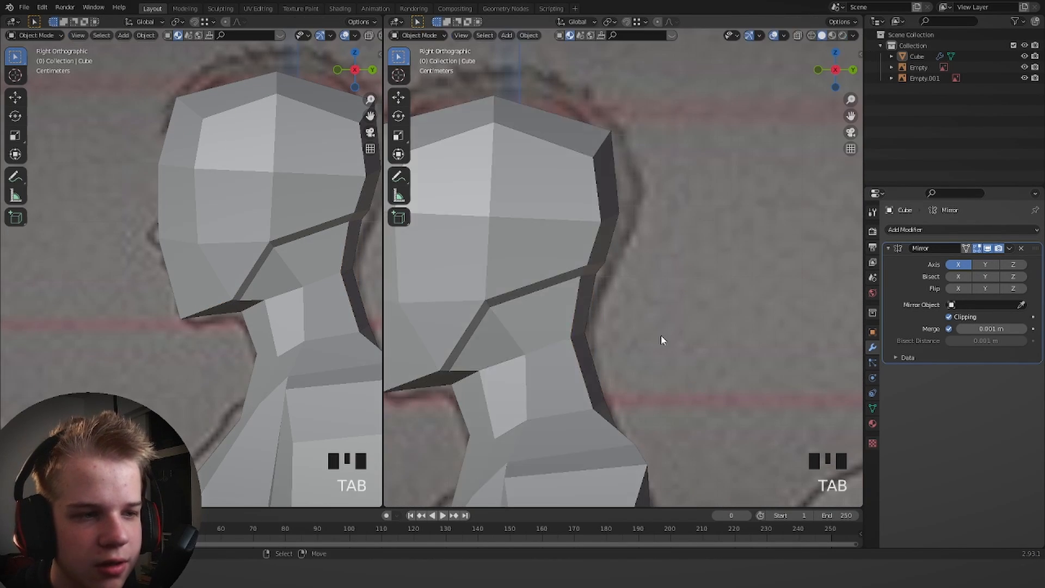
{"action": "mouse_move", "coordinate": [660, 341]}
{"action": "middle_mouse_down"}
{"action": "mouse_move", "coordinate": [563, 331]}
{"action": "mouse_move", "coordinate": [737, 320]}
{"action": "mouse_move", "coordinate": [726, 329]}
{"action": "middle_mouse_up"}
{"action": "scroll", "coordinate": [577, 327], "scroll_direction": "down", "scroll_amount": 7}
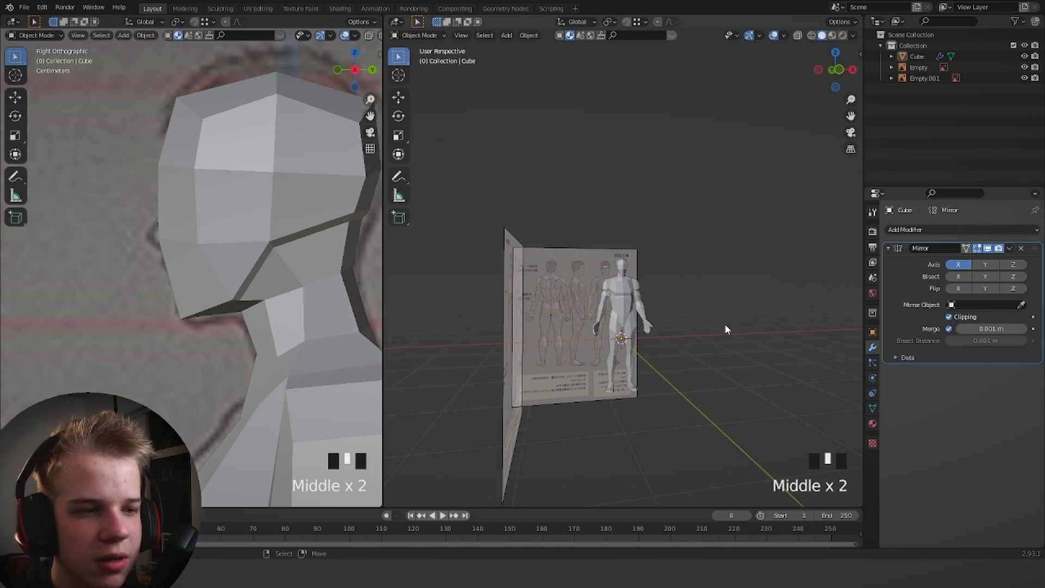